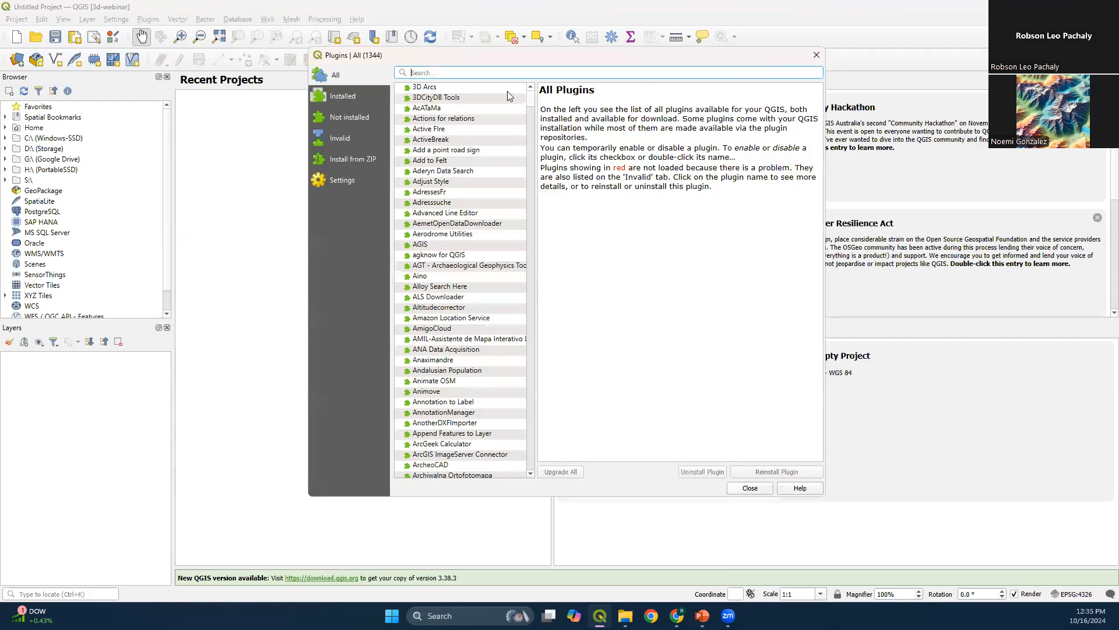
Search the plugin repository for QuickOSM, install the plugin, and close the plugin manager
{"action": "type", "text": "QuickOSM"}
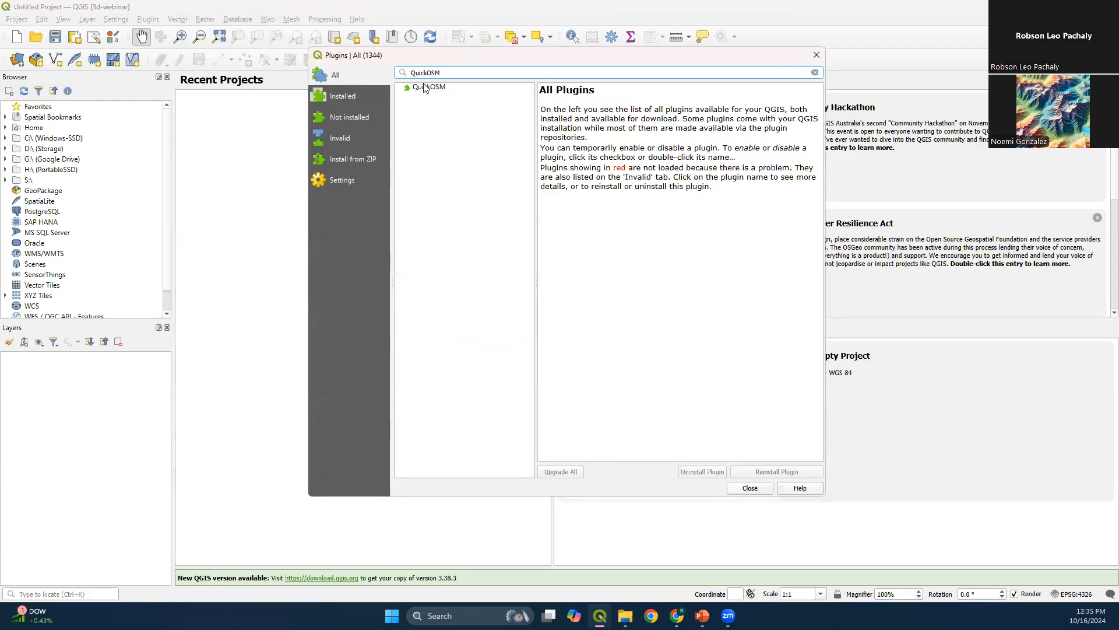
{"action": "left_click", "coordinate": [424, 87]}
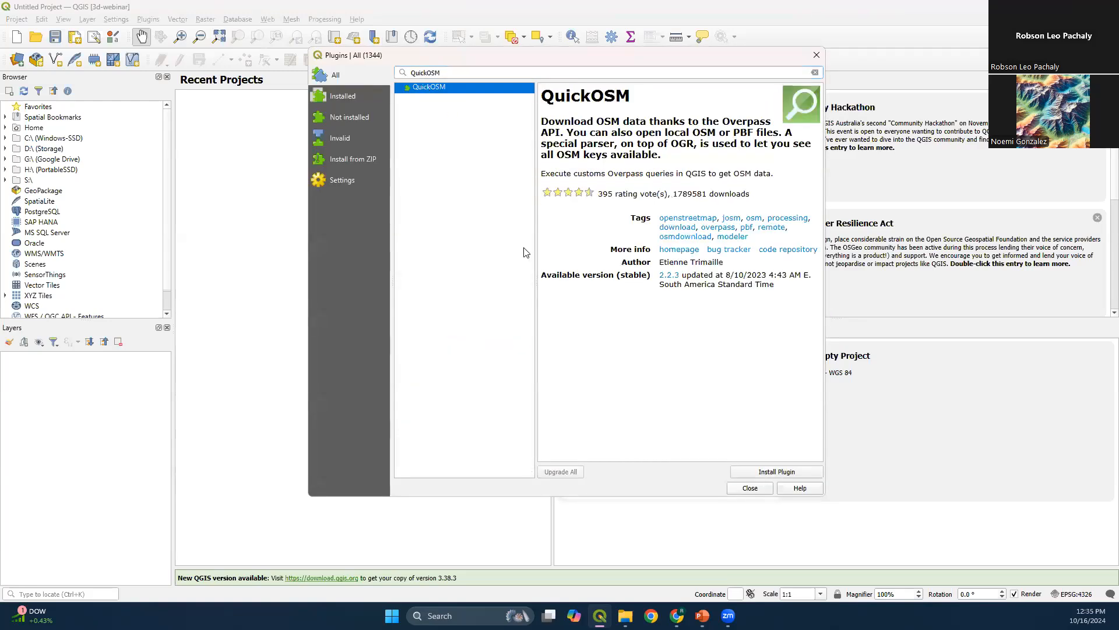
{"action": "left_click", "coordinate": [777, 472]}
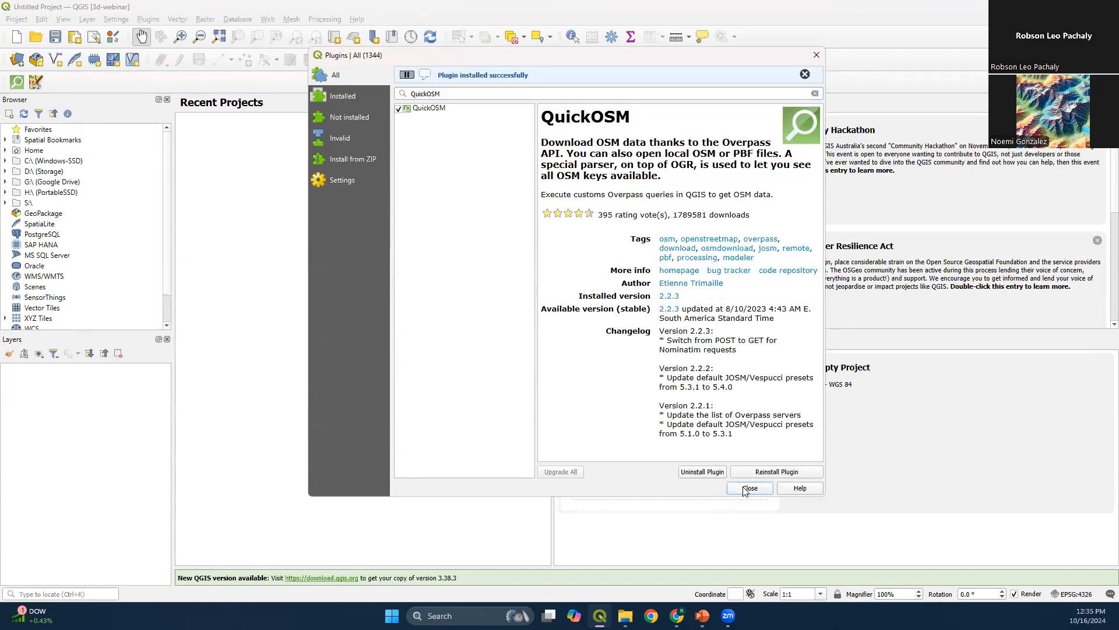
{"action": "left_click_drag", "start_coordinate": [673, 215], "coordinate": [711, 214]}
{"action": "left_click", "coordinate": [750, 489]}
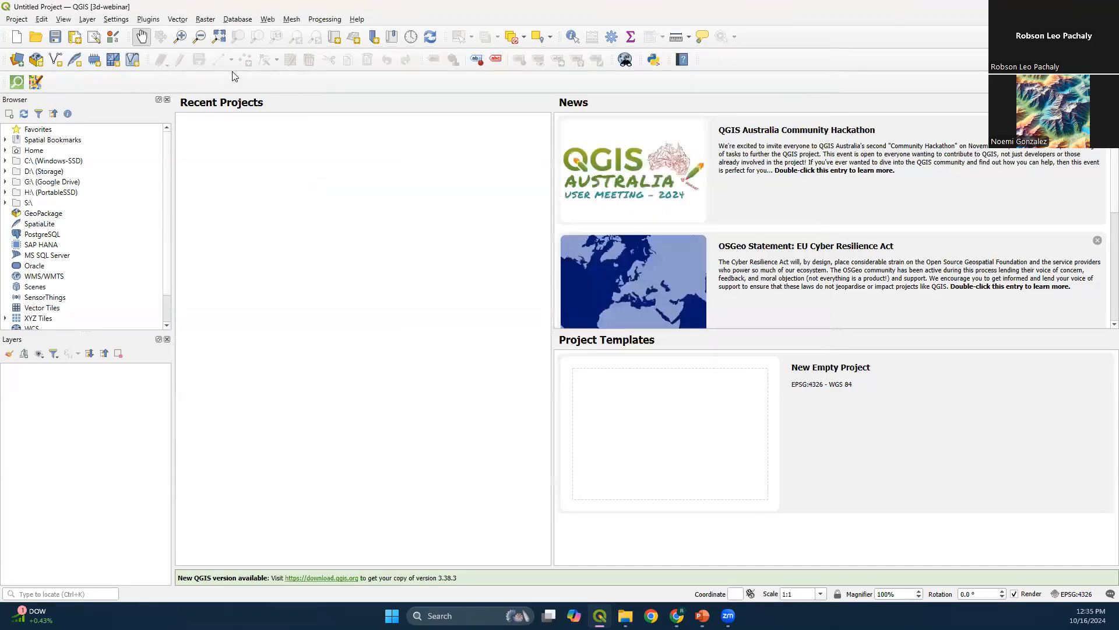
Search the plugin repository for QuickMap, install the QuickMapServices plugin, and close the plugin manager
{"action": "left_click", "coordinate": [148, 19]}
{"action": "left_click", "coordinate": [153, 32]}
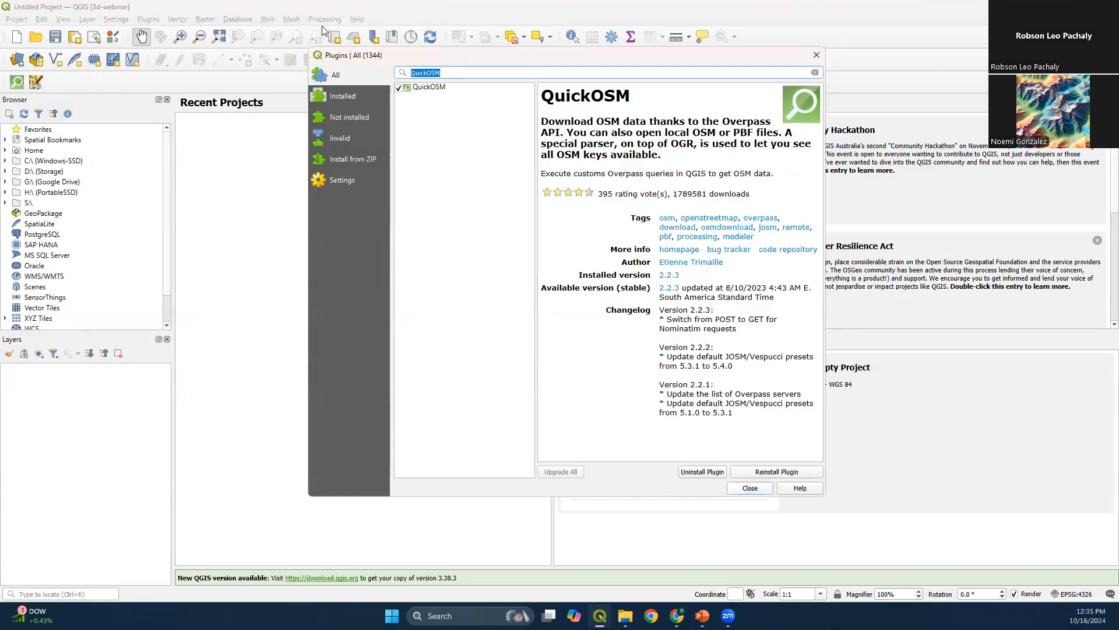
{"action": "key", "text": "ctrl+a"}
{"action": "key", "text": "BackSpace"}
{"action": "type", "text": "QuickMap"}
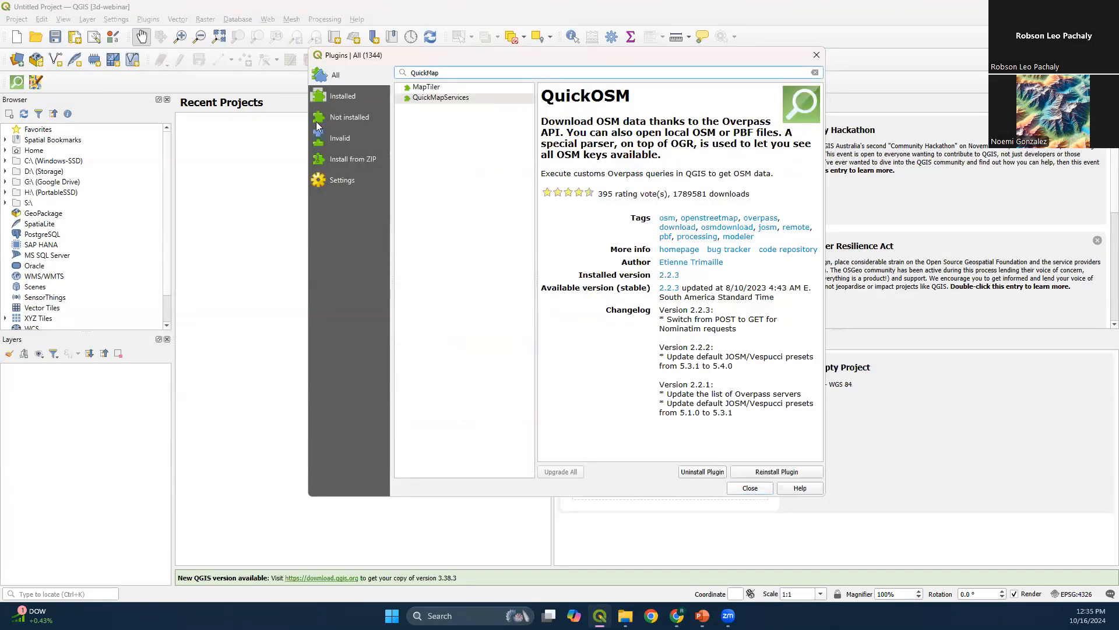
{"action": "left_click", "coordinate": [432, 99]}
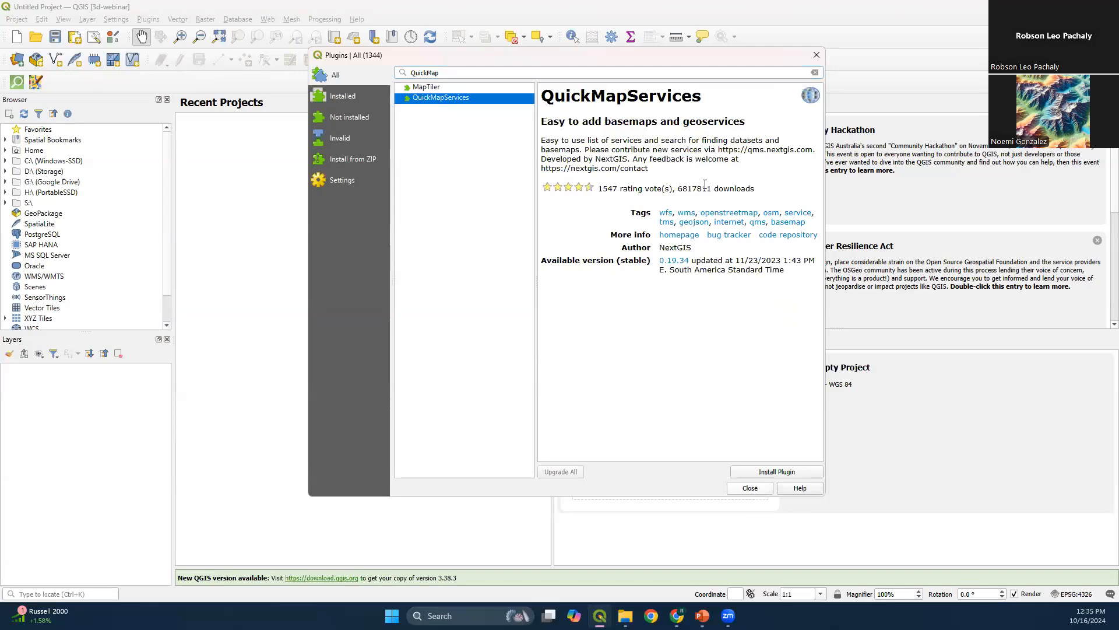
{"action": "mouse_move", "coordinate": [677, 186]}
{"action": "left_mouse_down"}
{"action": "mouse_move", "coordinate": [764, 189]}
{"action": "mouse_move", "coordinate": [675, 187]}
{"action": "left_mouse_up"}
{"action": "left_click", "coordinate": [683, 190]}
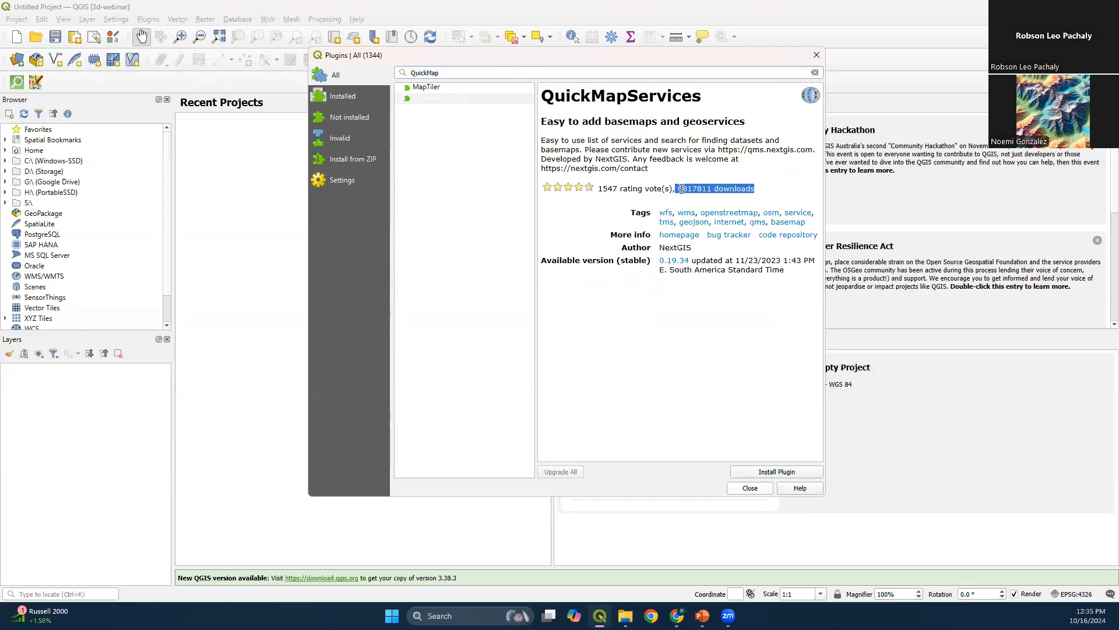
{"action": "double_click", "coordinate": [681, 189]}
{"action": "left_click", "coordinate": [775, 471]}
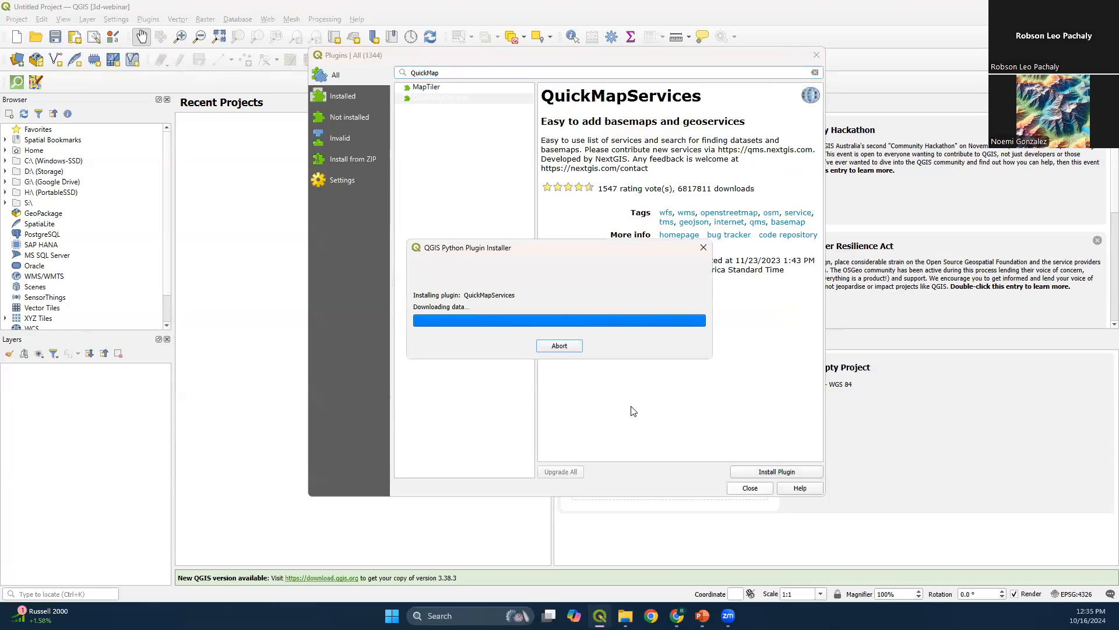
{"action": "left_click", "coordinate": [752, 488]}
Search the plugin repository for MapCraf, install the FLO-2D MapCrafter plugin, and close the plugin manager
{"action": "left_click", "coordinate": [116, 19]}
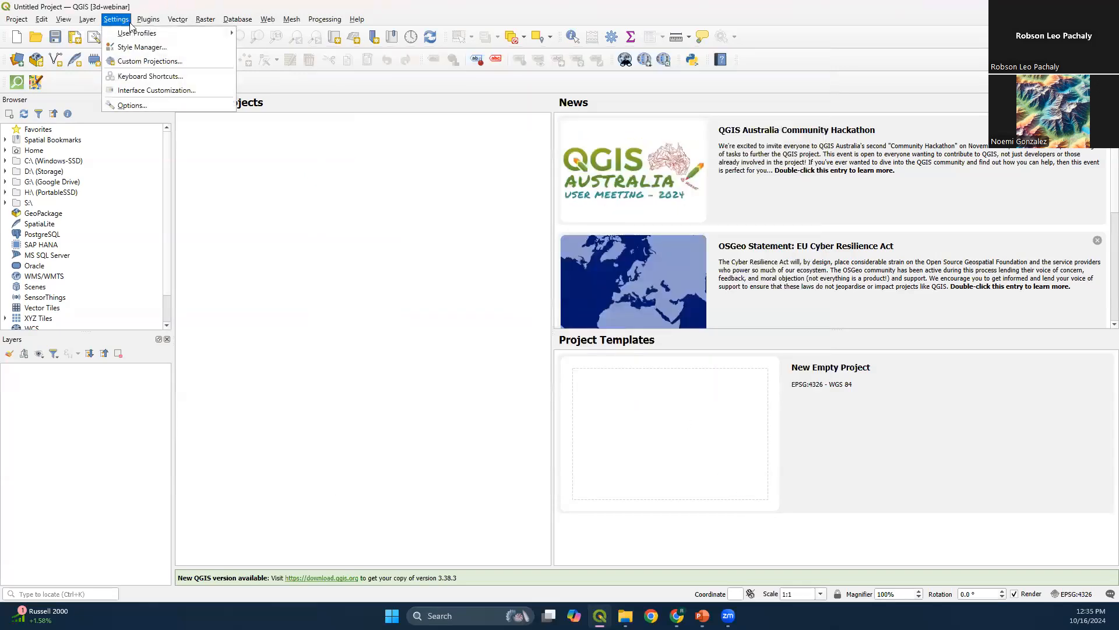
{"action": "left_click", "coordinate": [154, 33]}
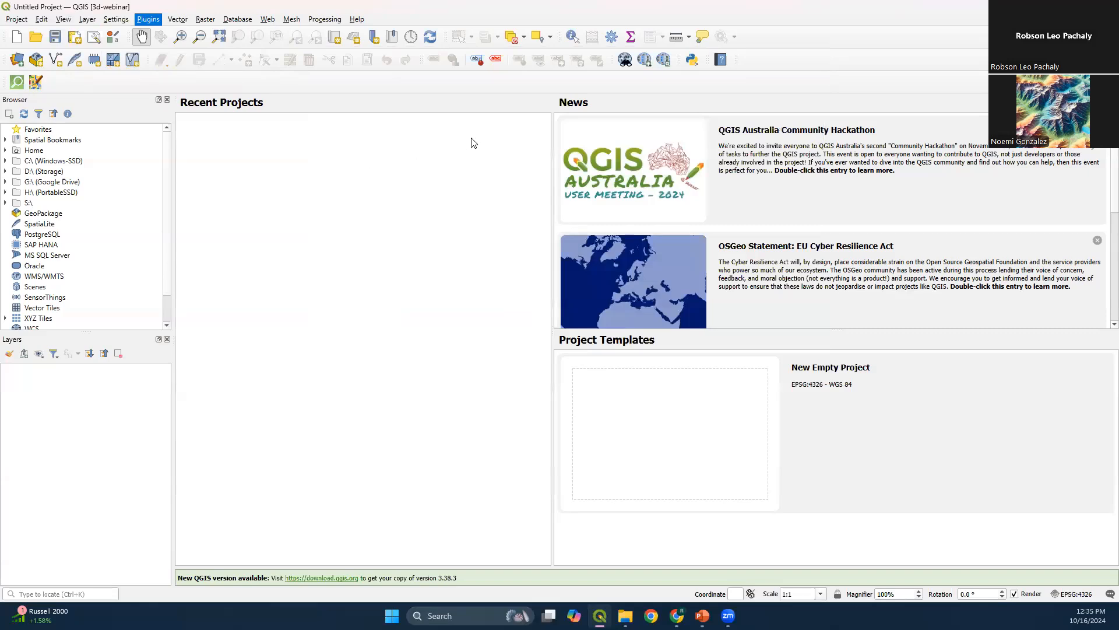
{"action": "left_click_drag", "start_coordinate": [476, 92], "coordinate": [415, 94]}
{"action": "type", "text": "MapCraf"}
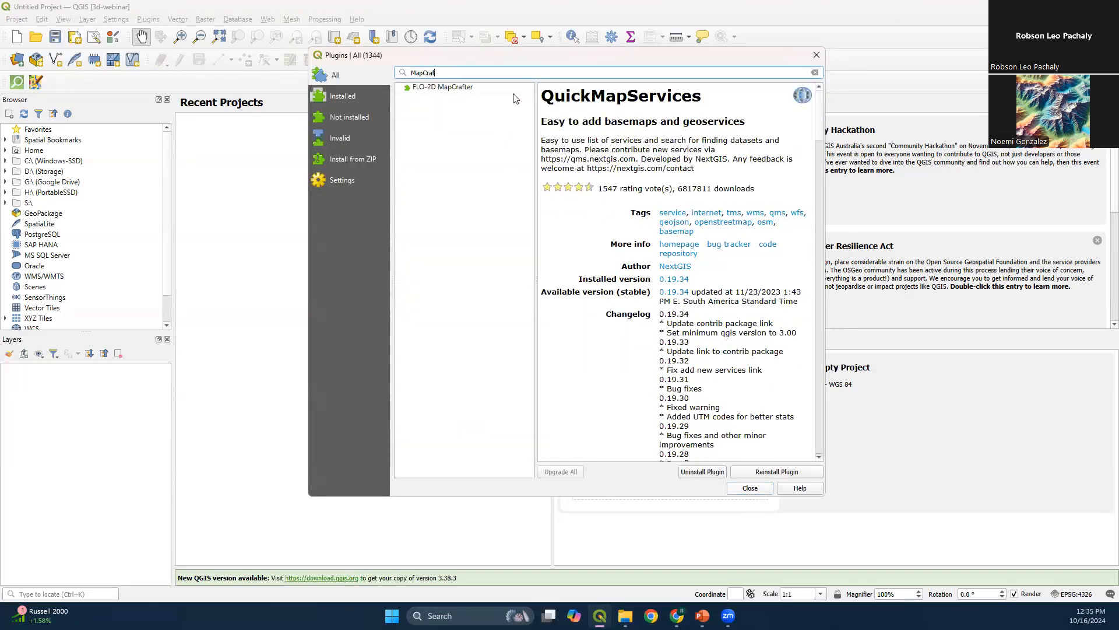
{"action": "left_click", "coordinate": [472, 87]}
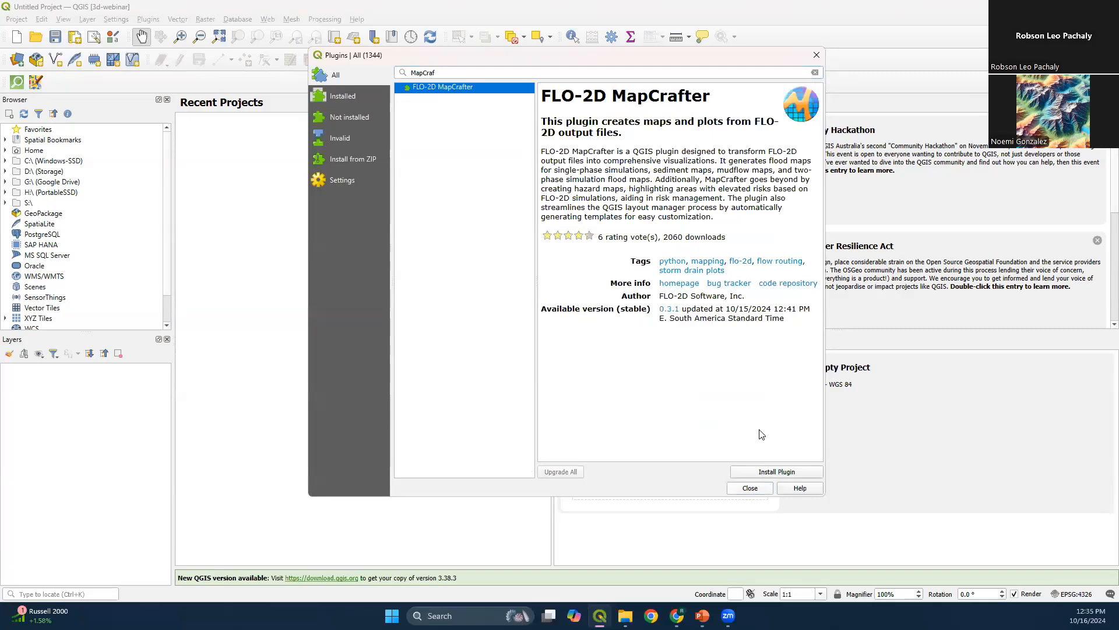
{"action": "left_click", "coordinate": [777, 472]}
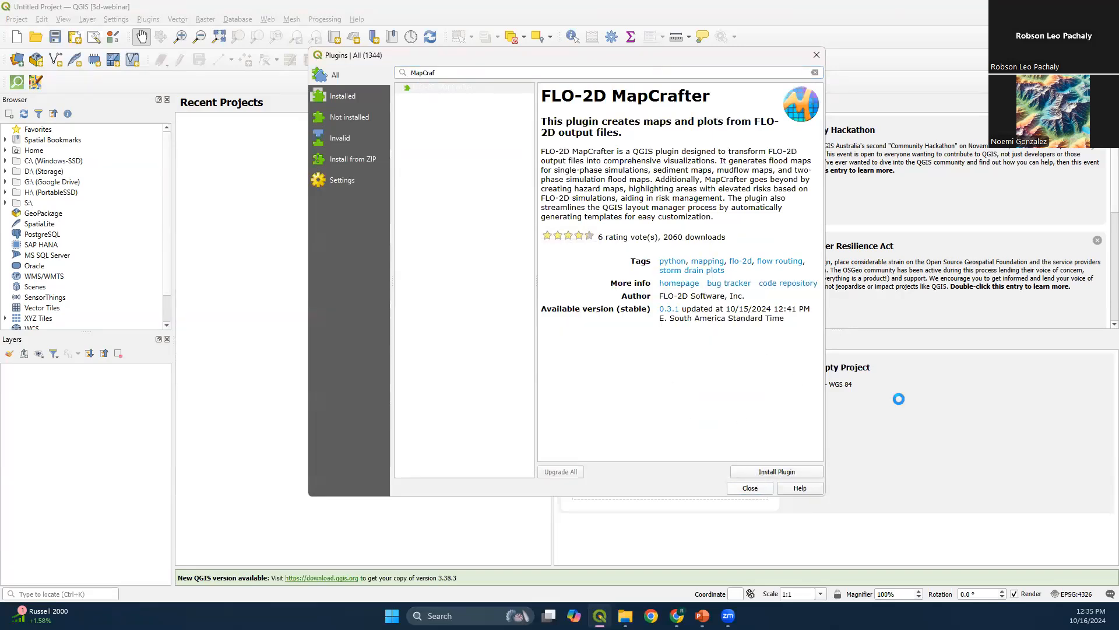
{"action": "left_click", "coordinate": [750, 488]}
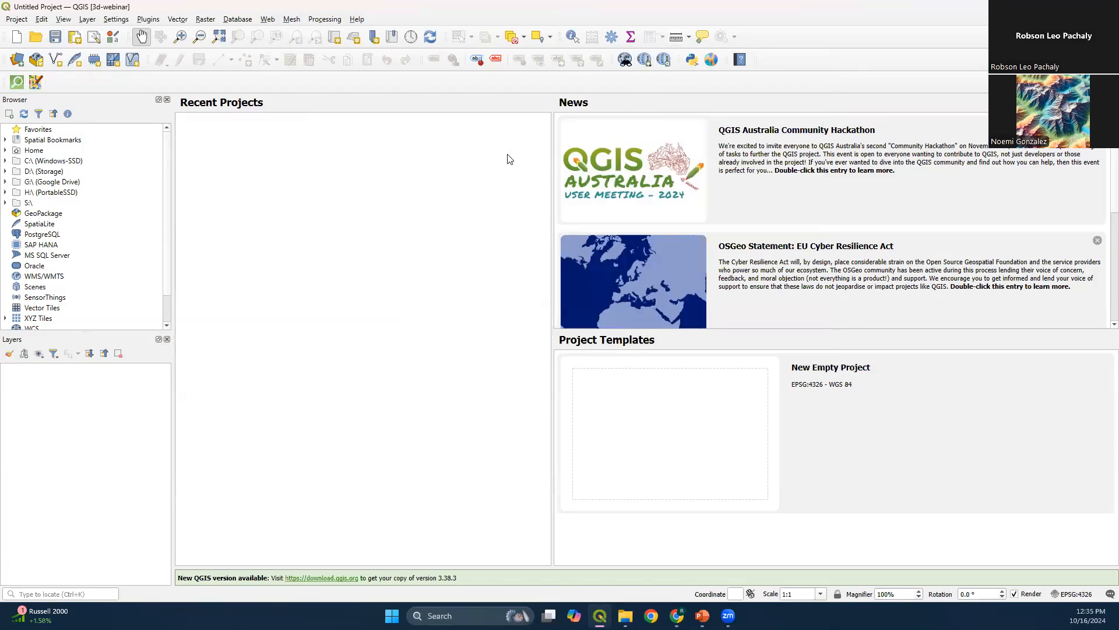
Download the contributed services pack through the QuickMapServices settings and save the settings
{"action": "left_click", "coordinate": [646, 60]}
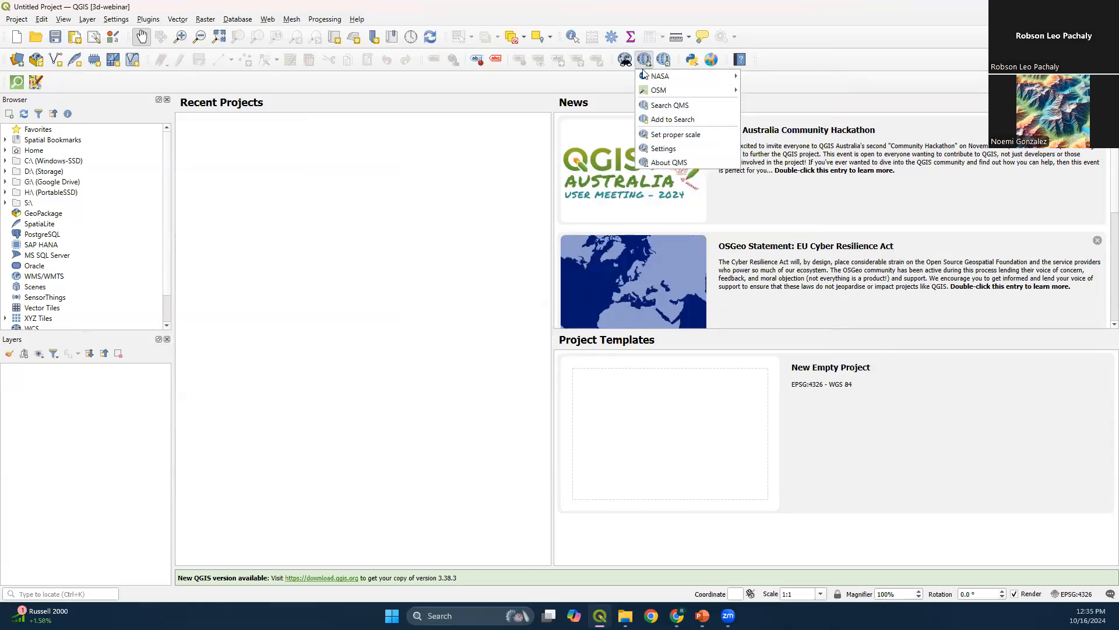
{"action": "mouse_move", "coordinate": [684, 75]}
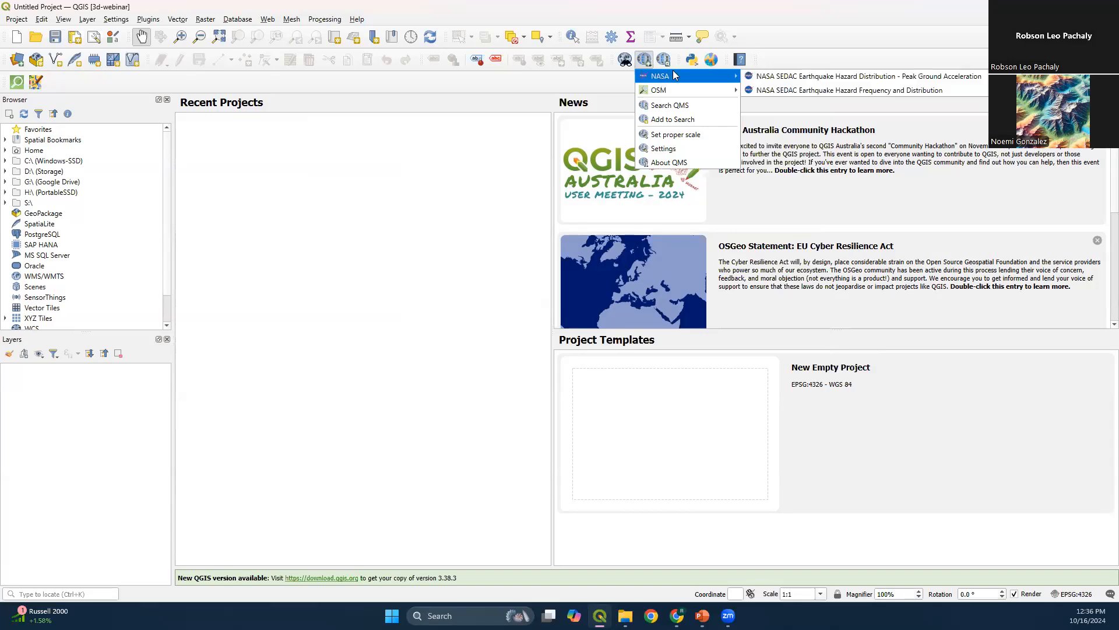
{"action": "left_click", "coordinate": [664, 151]}
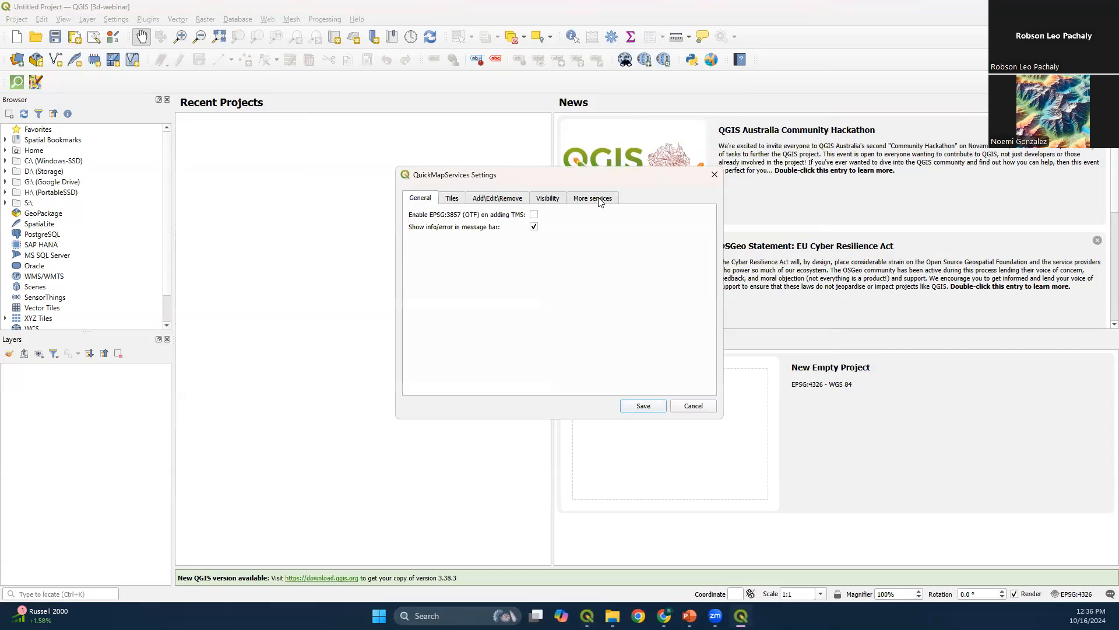
{"action": "left_click", "coordinate": [599, 201]}
{"action": "left_click", "coordinate": [558, 385]}
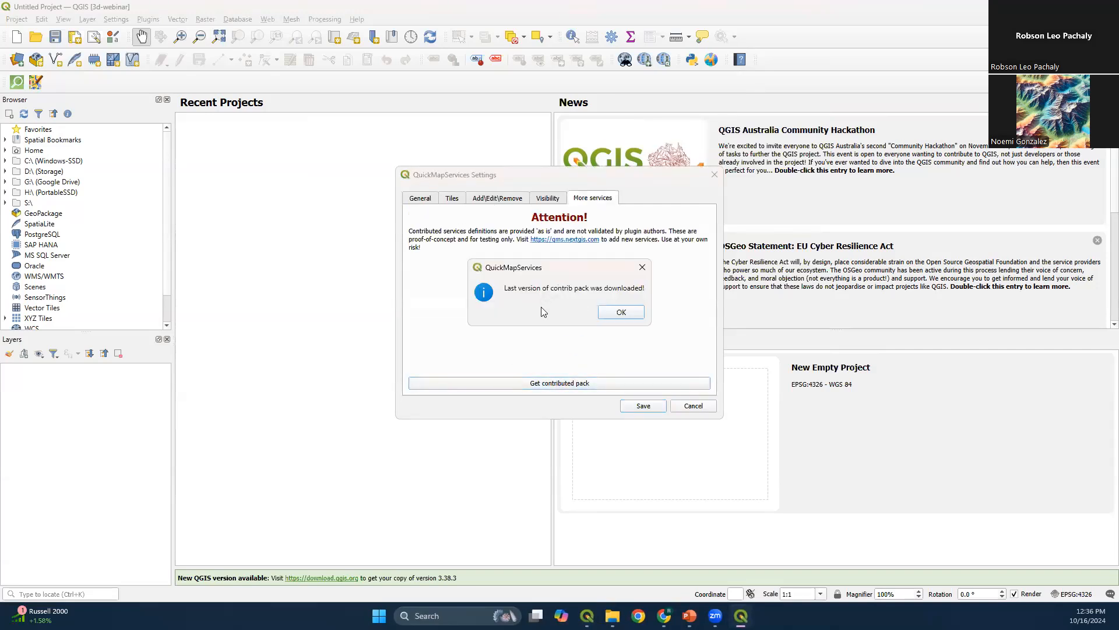
{"action": "left_click", "coordinate": [641, 310]}
{"action": "left_click", "coordinate": [643, 405]}
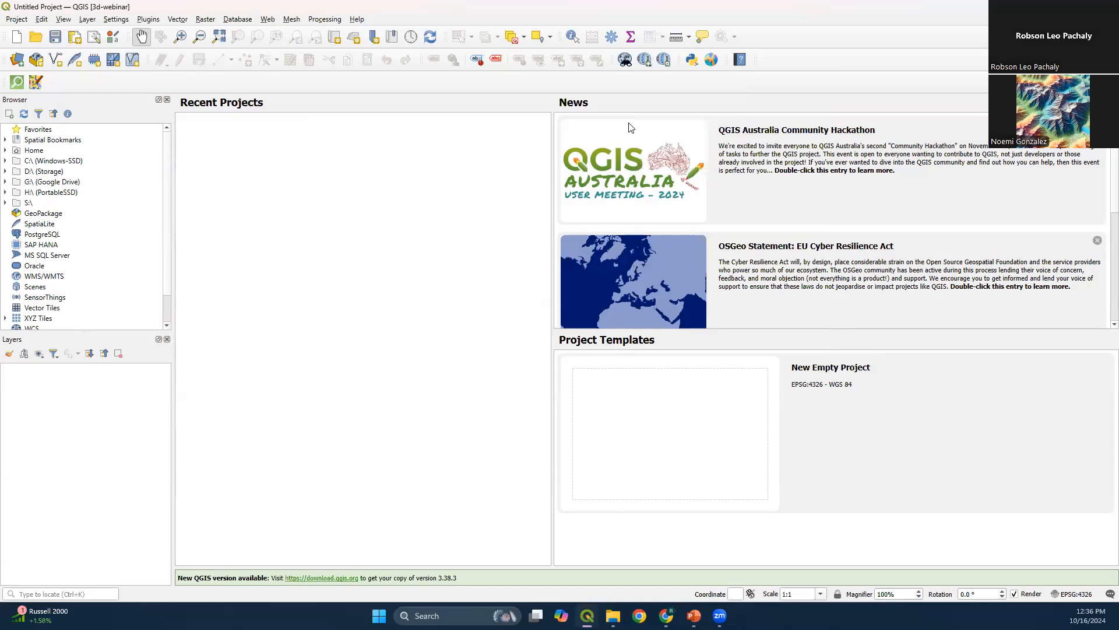
Examine the basemap providers offered by QuickMapServices
{"action": "left_click", "coordinate": [645, 59]}
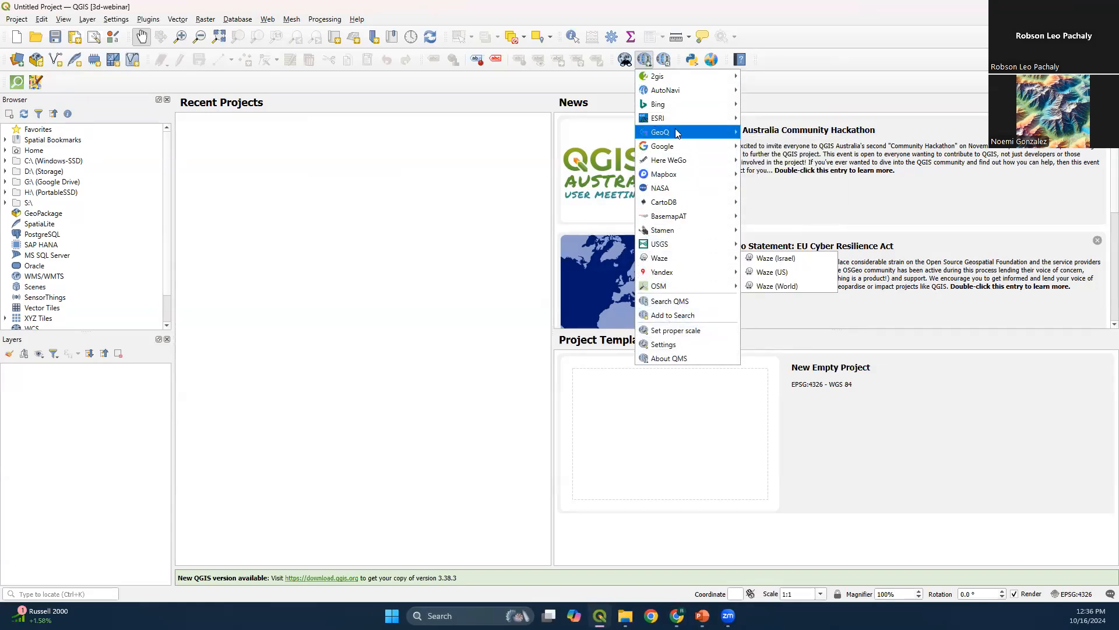
{"action": "mouse_move", "coordinate": [677, 124]}
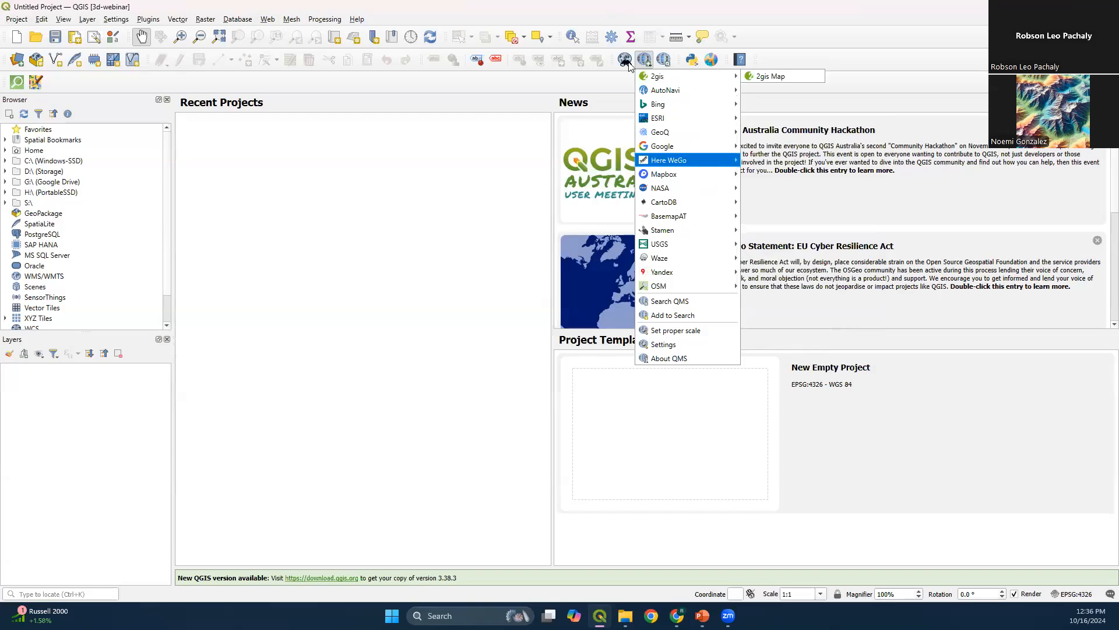
{"action": "left_click", "coordinate": [455, 4]}
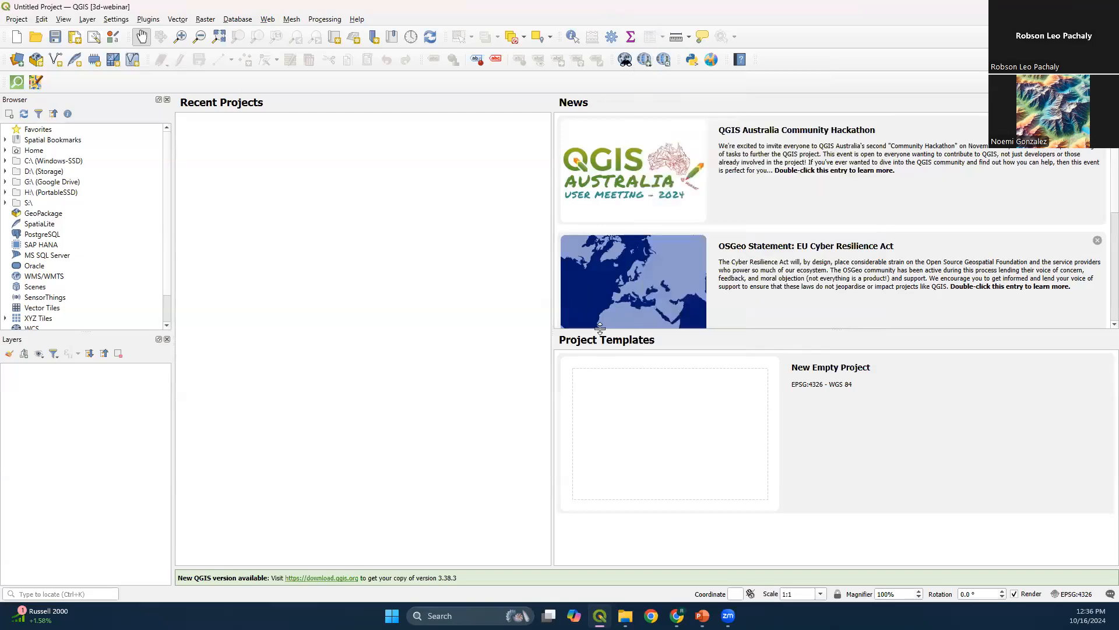
Switch to the PowerPoint Requirements slide, follow its FFMPEG link, and open the Windows options on FFmpeg's download page
{"action": "mouse_move", "coordinate": [701, 617]}
{"action": "left_click", "coordinate": [694, 557]}
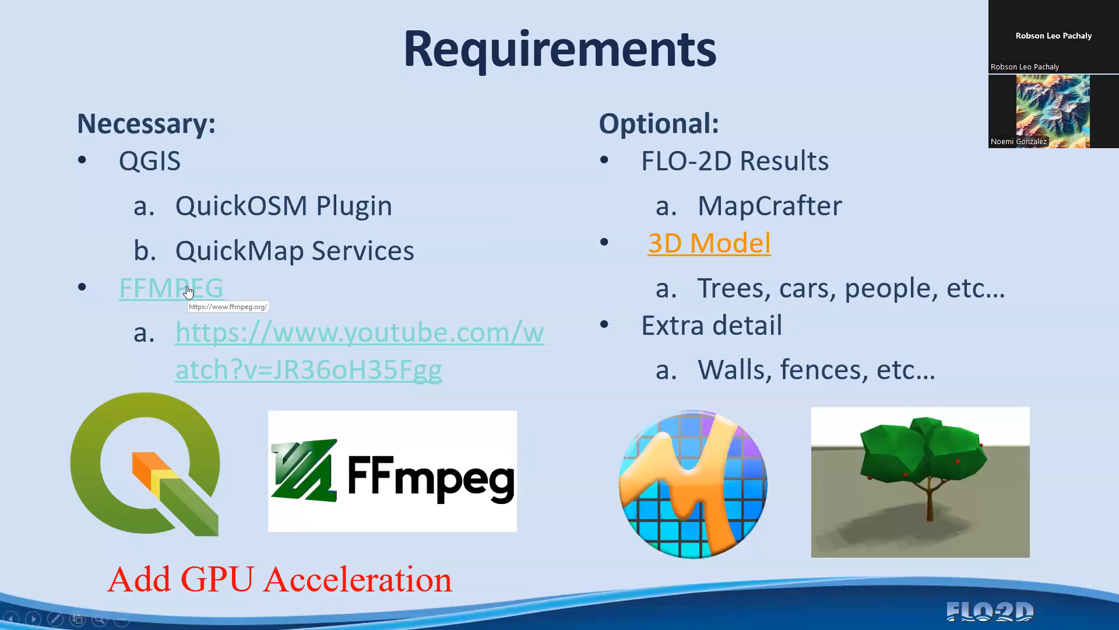
{"action": "left_click", "coordinate": [188, 292]}
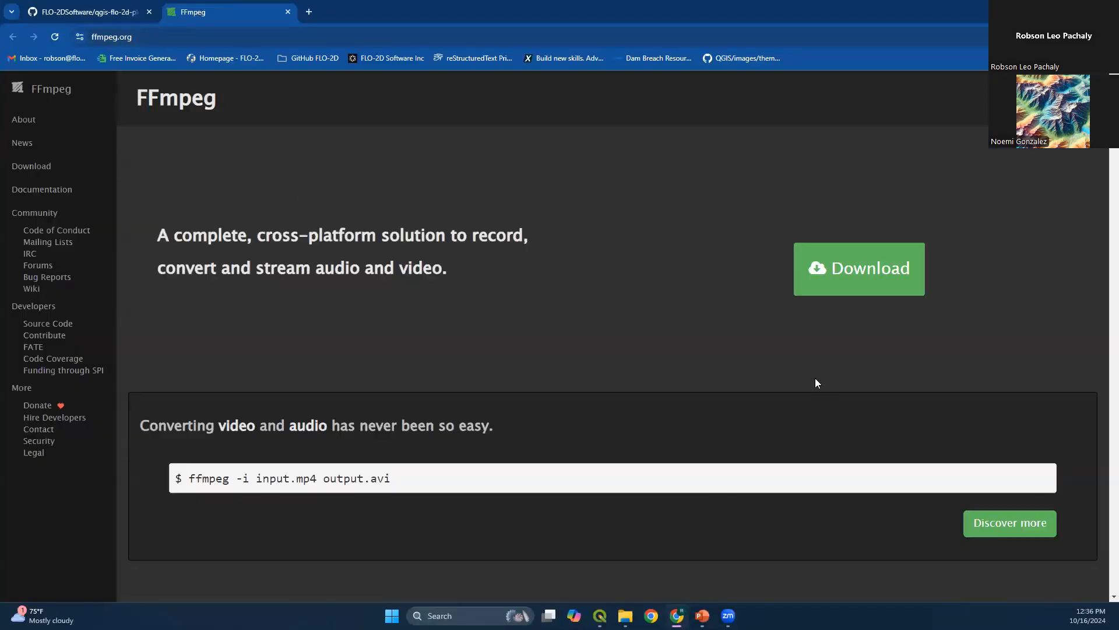
{"action": "left_click", "coordinate": [889, 274]}
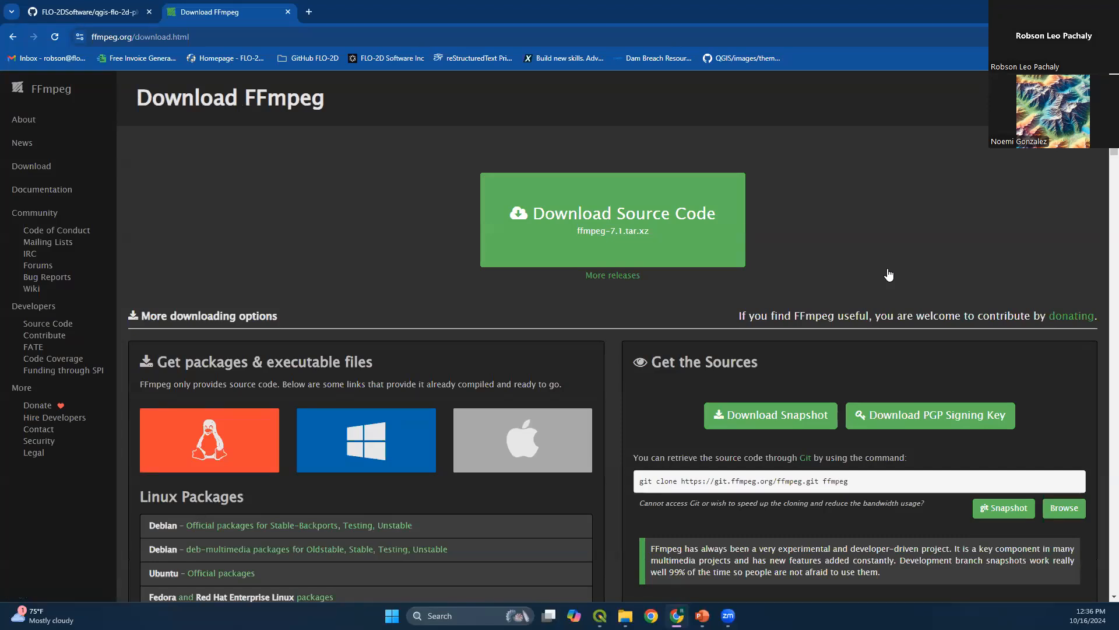
{"action": "left_click", "coordinate": [363, 466]}
Open the slide's linked YouTube video "How to install ffmpeg on Windows", skip through it, and close it
{"action": "left_click", "coordinate": [1050, 11]}
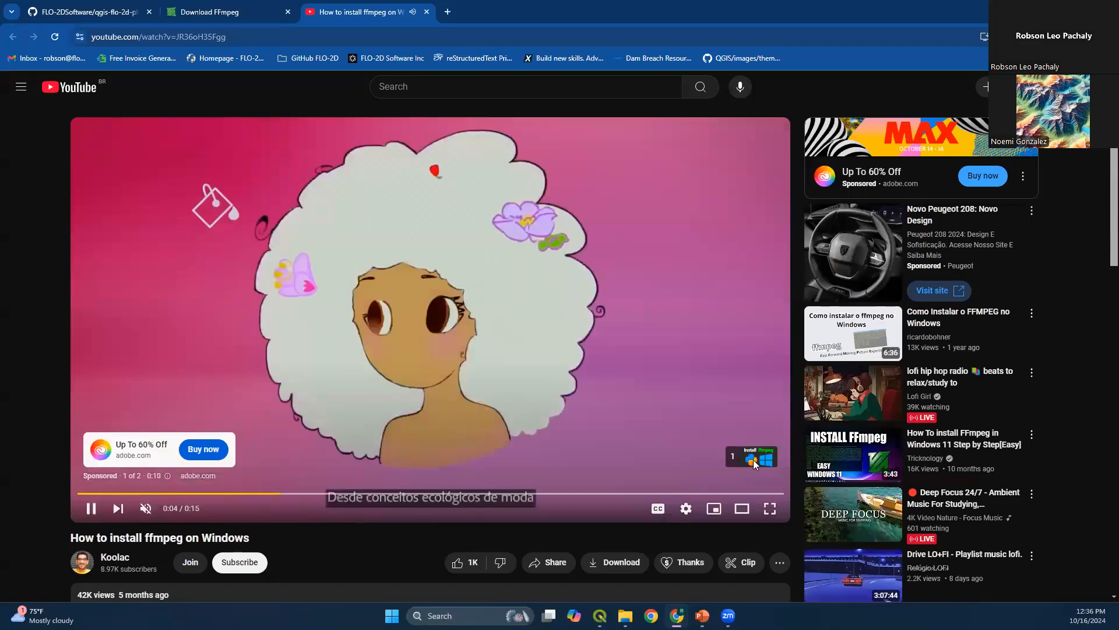
{"action": "left_click", "coordinate": [752, 459]}
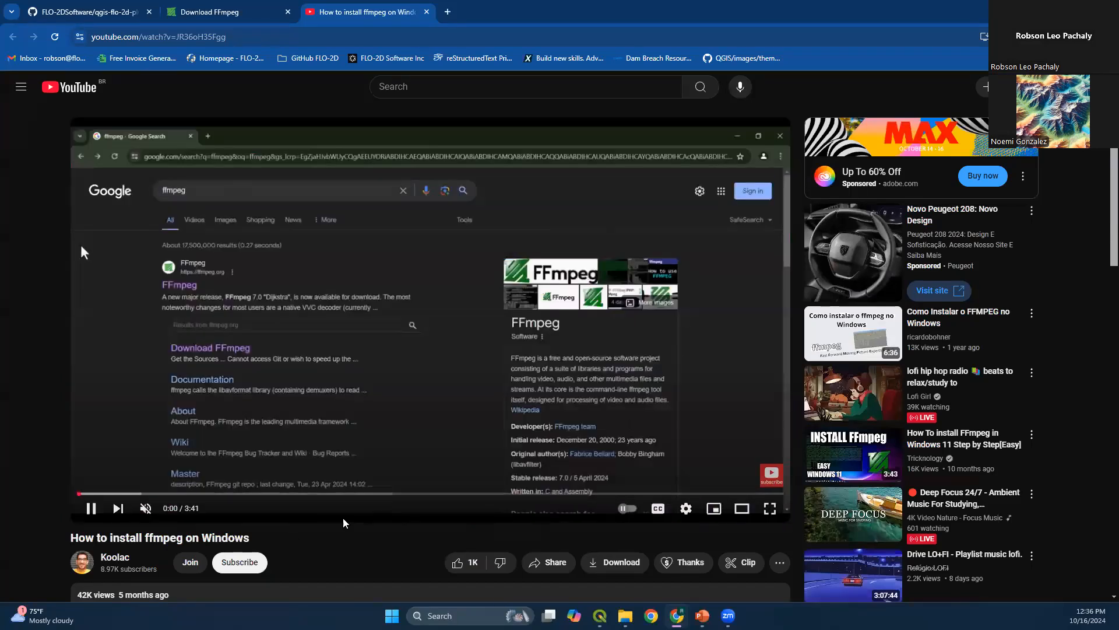
{"action": "left_click", "coordinate": [145, 508]}
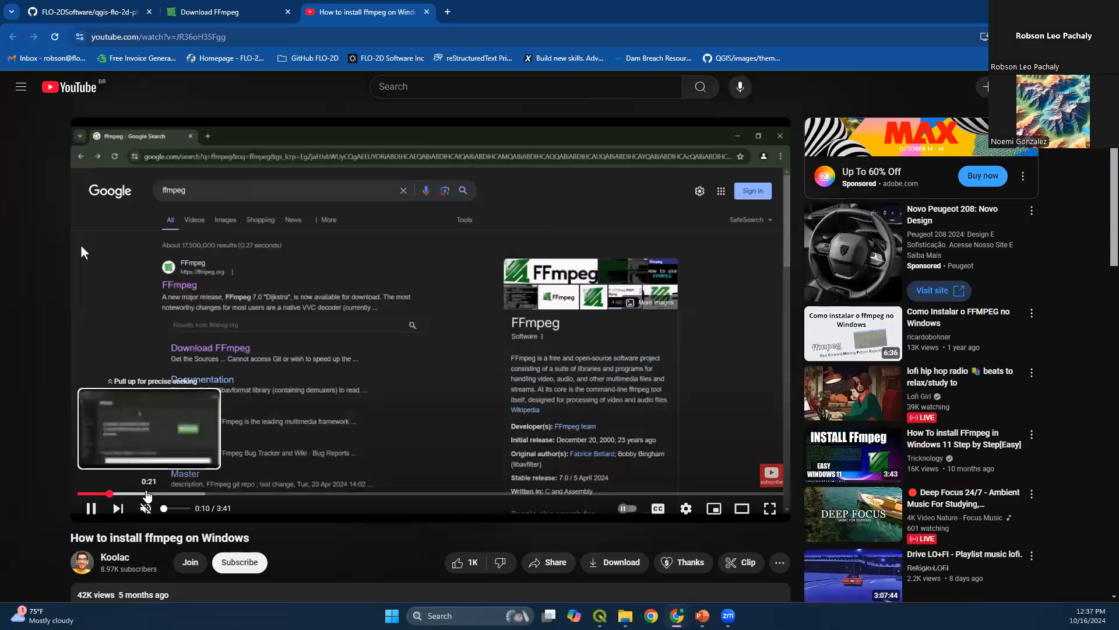
{"action": "left_click", "coordinate": [149, 494]}
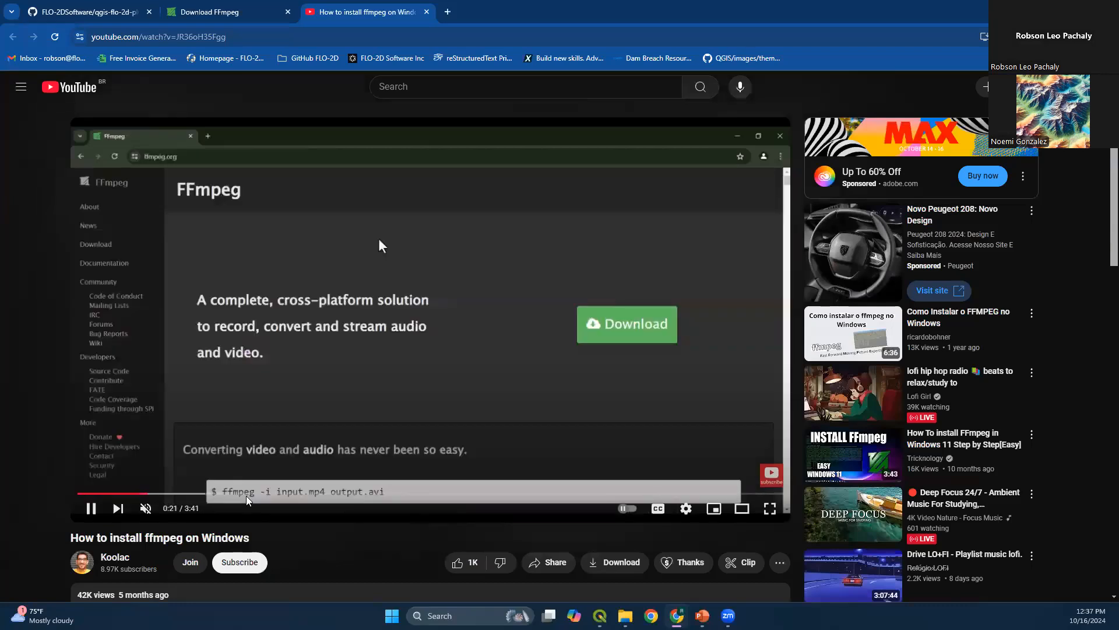
{"action": "left_click_drag", "start_coordinate": [213, 499], "coordinate": [401, 500]}
{"action": "left_click", "coordinate": [484, 496]}
{"action": "middle_click", "coordinate": [338, 13]}
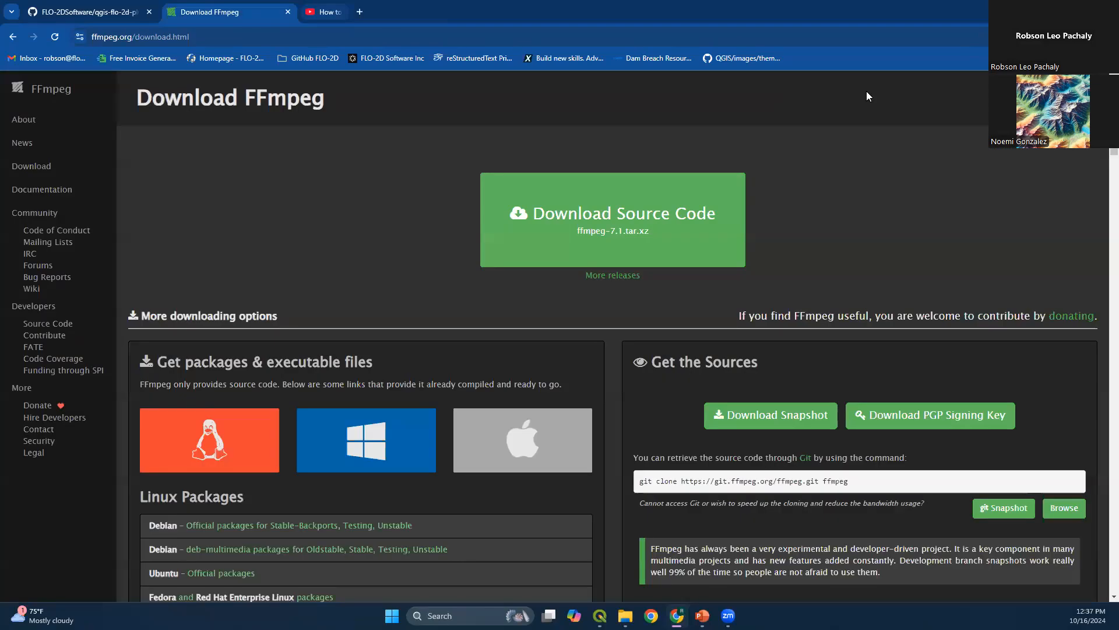
Return to the Requirements slide, follow its 3D Model link, and browse the tree models on the QGIS 3D Model page
{"action": "left_click", "coordinate": [1048, 9]}
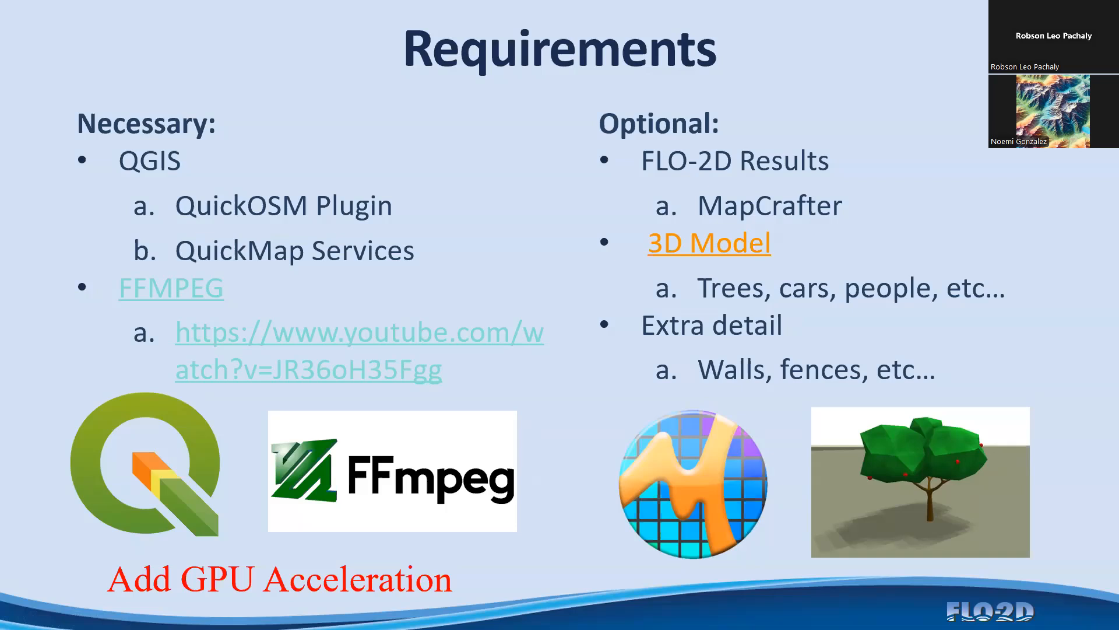
{"action": "left_click", "coordinate": [709, 250]}
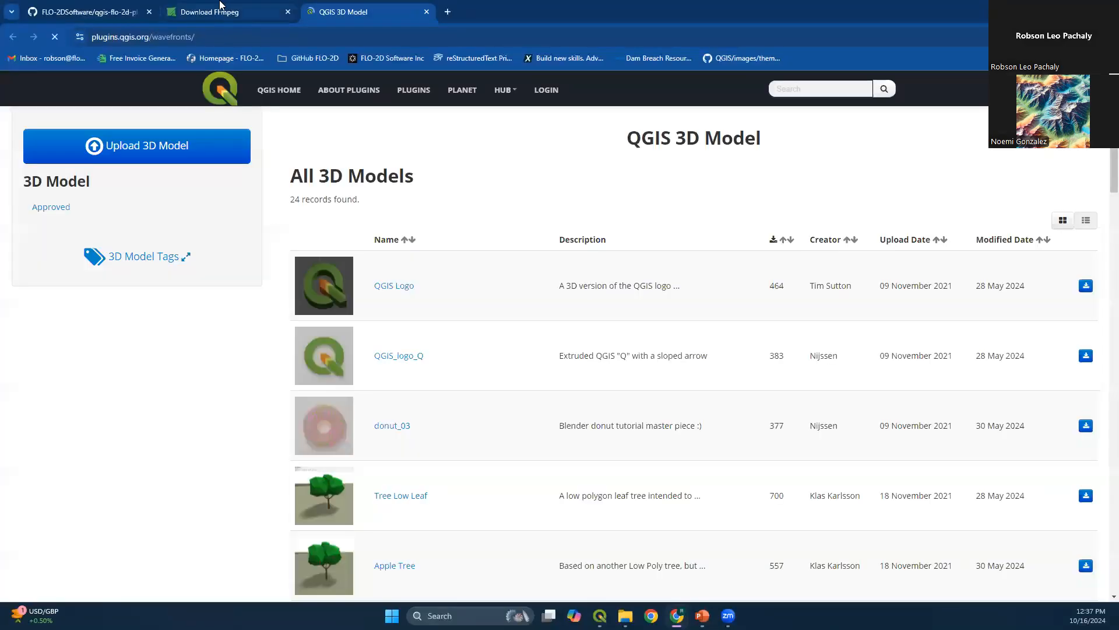
{"action": "scroll", "coordinate": [508, 300], "scroll_direction": "down", "scroll_amount": 1}
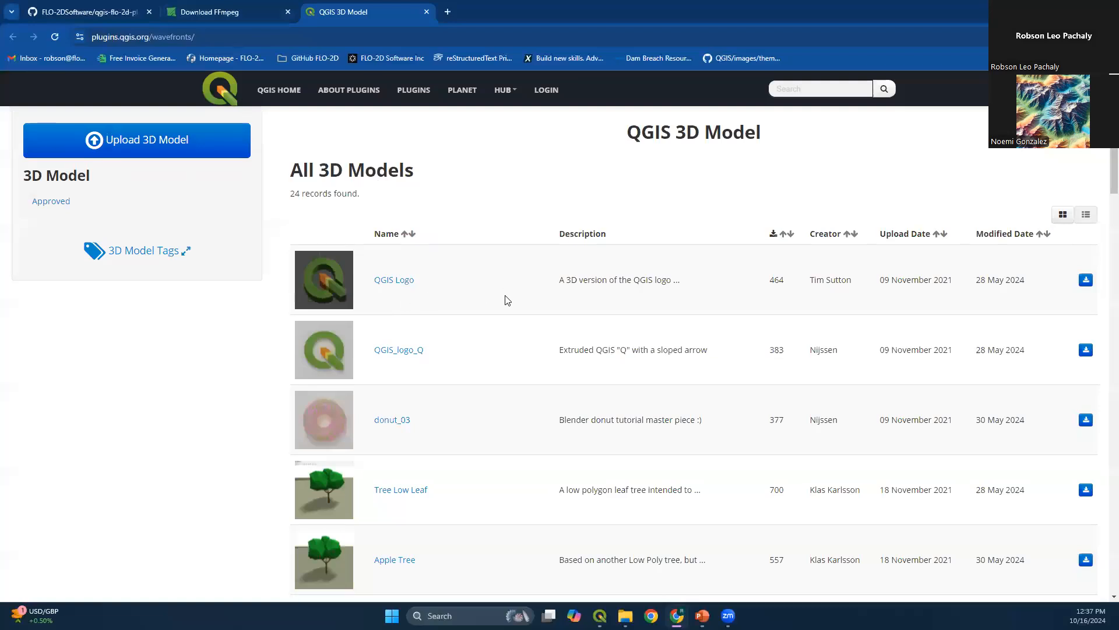
{"action": "scroll", "coordinate": [508, 300], "scroll_direction": "down", "scroll_amount": 4}
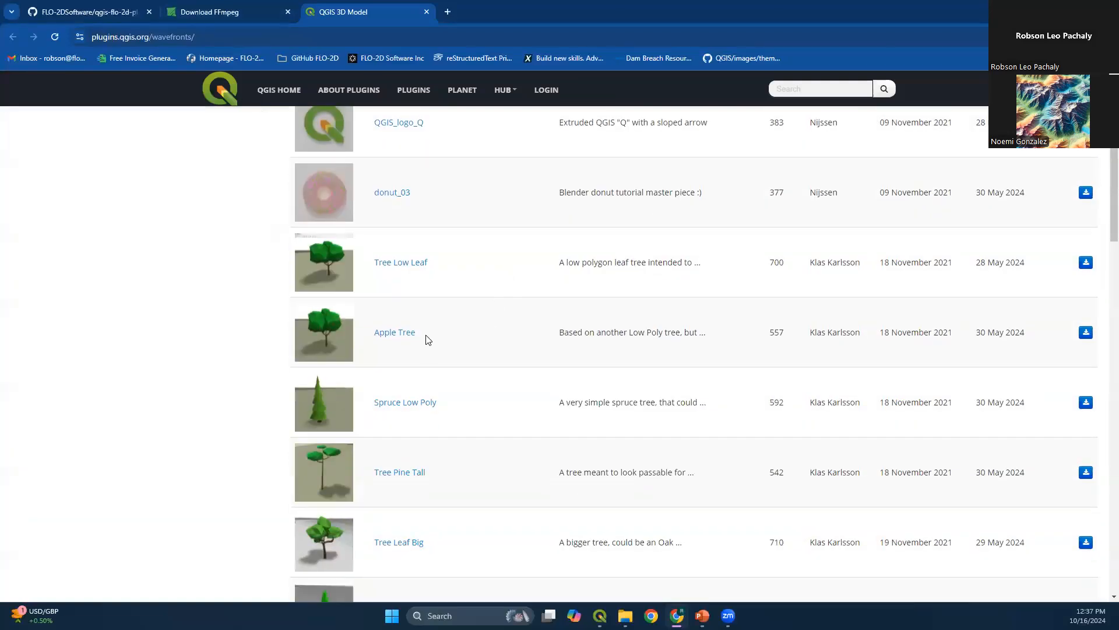
Browse the tree and street-furniture models on the QGIS 3D Model page and return to the Requirements slide
{"action": "scroll", "coordinate": [440, 292], "scroll_direction": "down", "scroll_amount": 1}
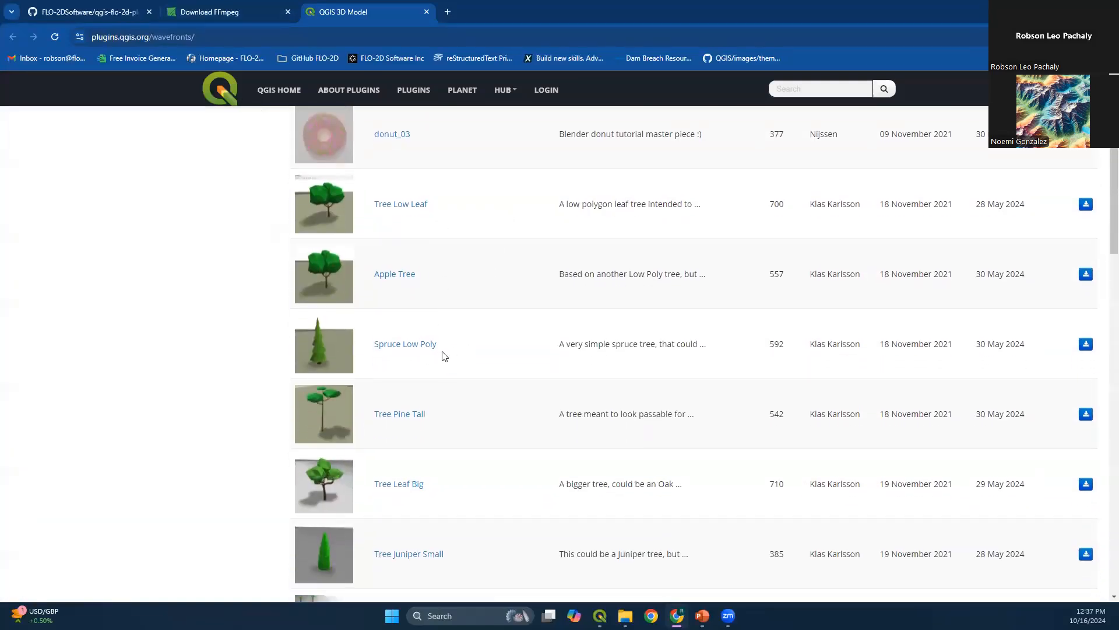
{"action": "scroll", "coordinate": [456, 352], "scroll_direction": "down", "scroll_amount": 7}
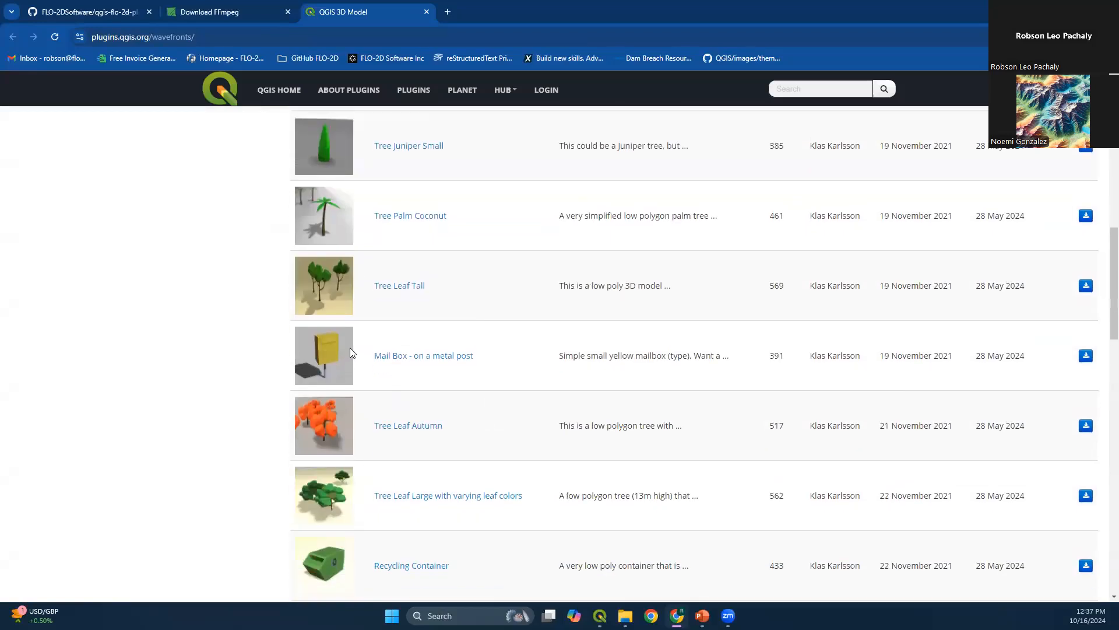
{"action": "scroll", "coordinate": [490, 373], "scroll_direction": "down", "scroll_amount": 2}
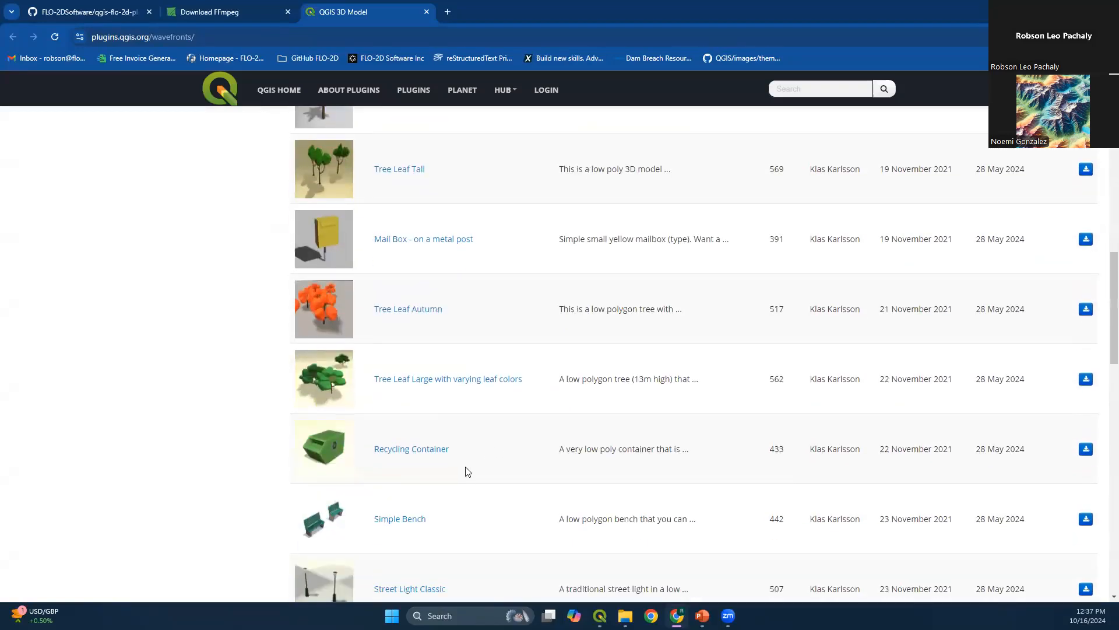
{"action": "scroll", "coordinate": [466, 466], "scroll_direction": "down", "scroll_amount": 2}
{"action": "scroll", "coordinate": [443, 466], "scroll_direction": "down", "scroll_amount": 2}
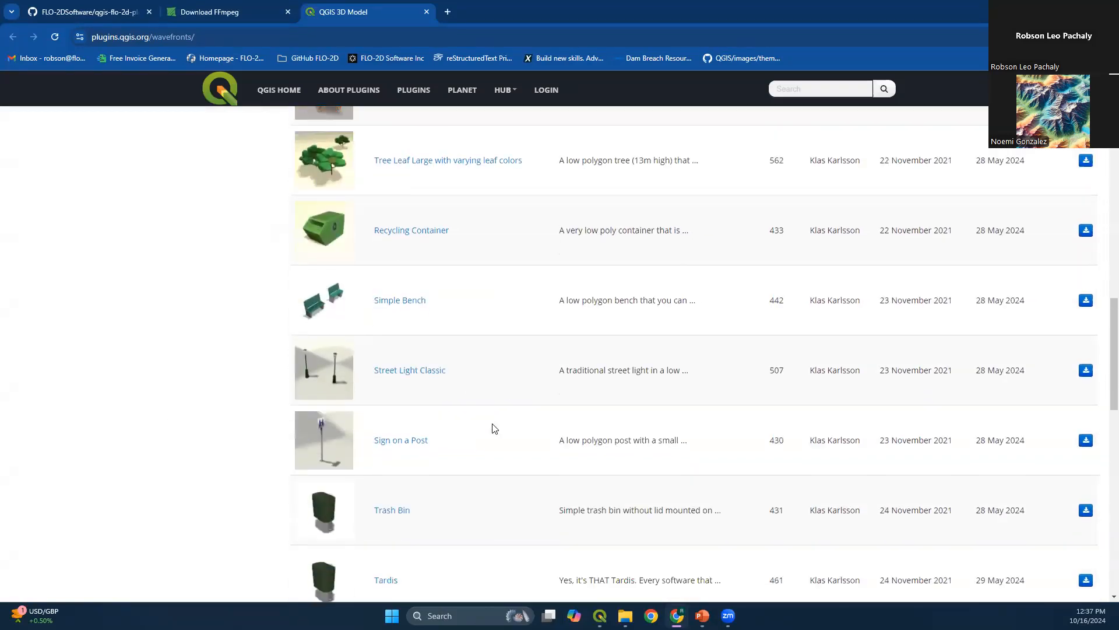
{"action": "scroll", "coordinate": [494, 429], "scroll_direction": "down", "scroll_amount": 1}
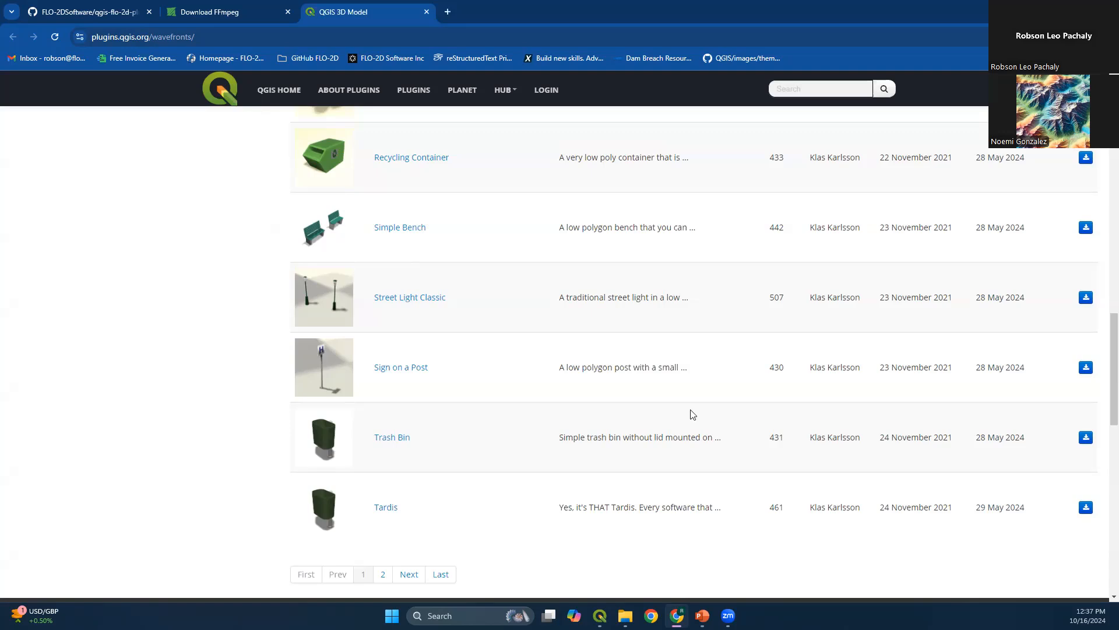
{"action": "scroll", "coordinate": [692, 414], "scroll_direction": "up", "scroll_amount": 10}
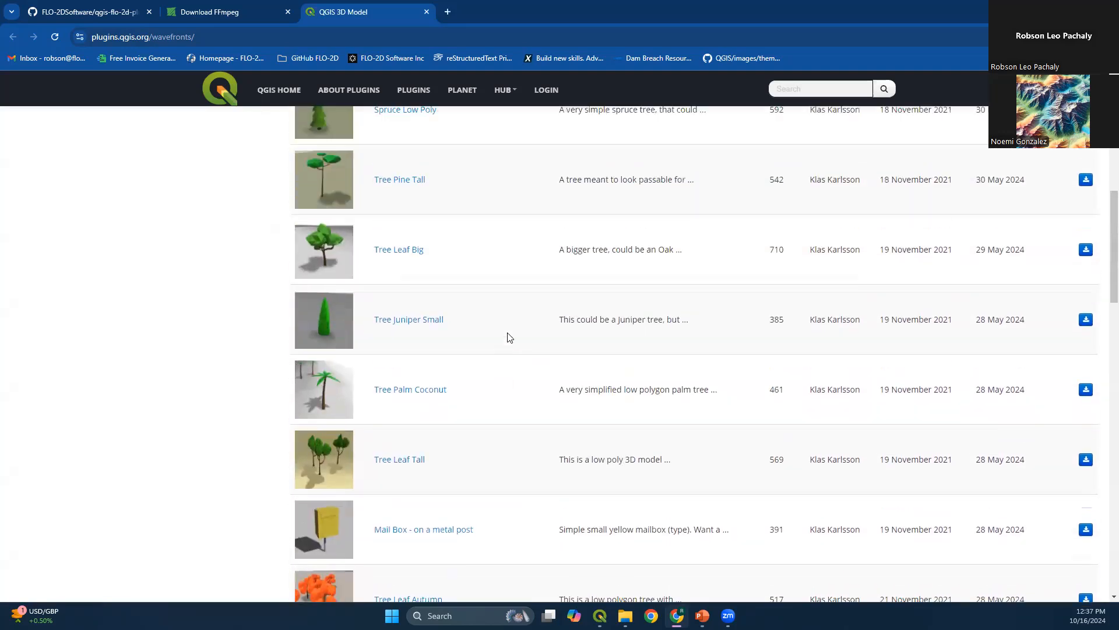
{"action": "scroll", "coordinate": [432, 309], "scroll_direction": "up", "scroll_amount": 4}
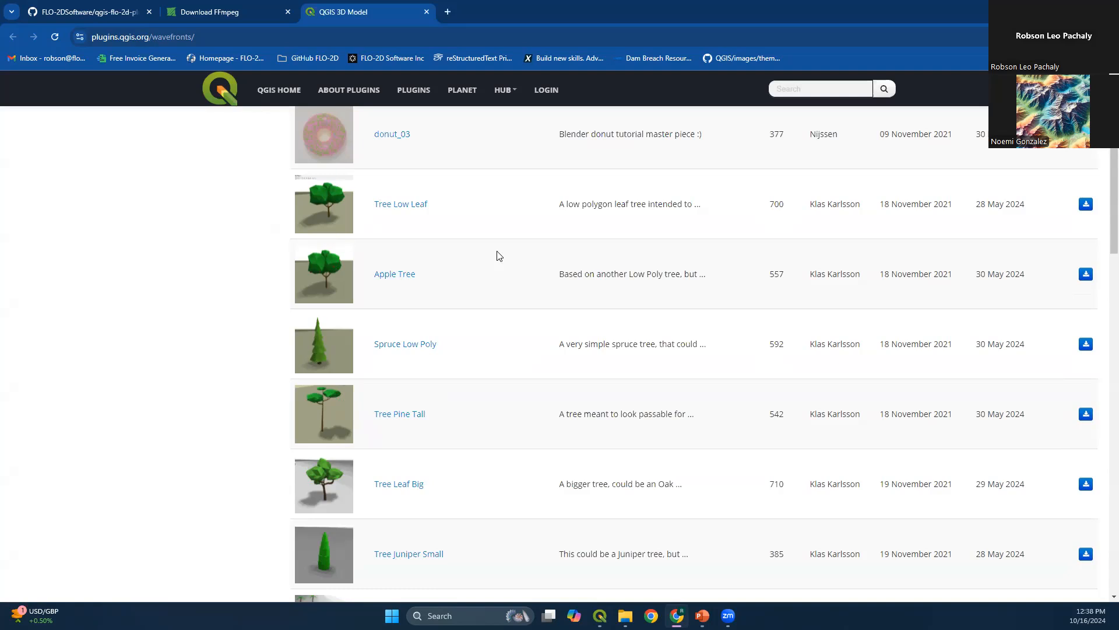
{"action": "left_click", "coordinate": [1051, 10]}
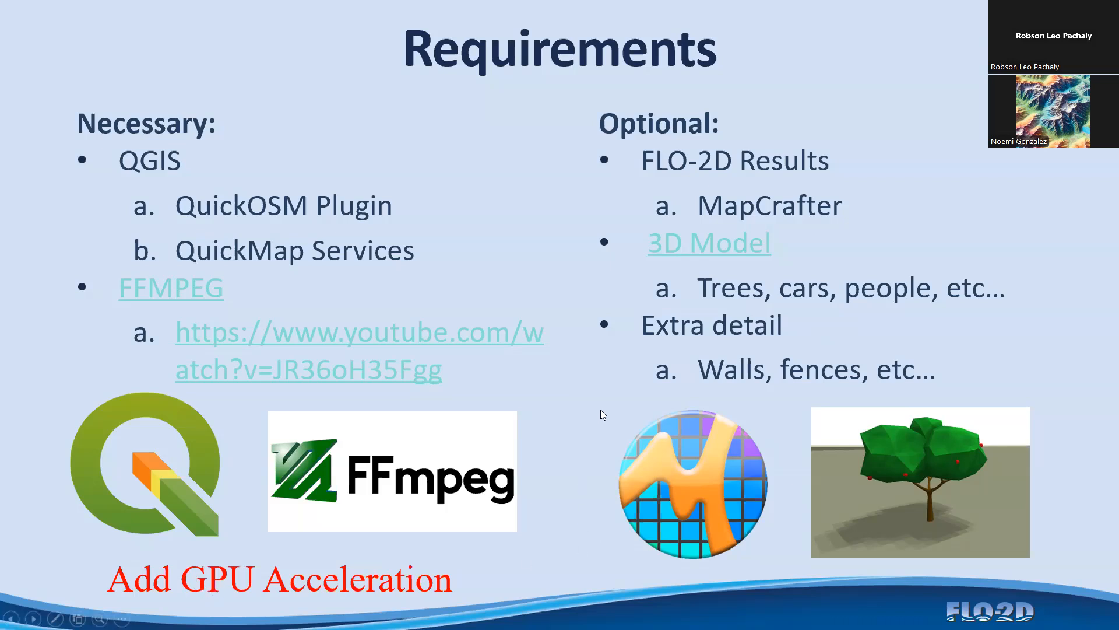
Switch to QGIS, check the OpenCL acceleration settings in the program options, and accept them
{"action": "key", "text": "alt+Tab"}
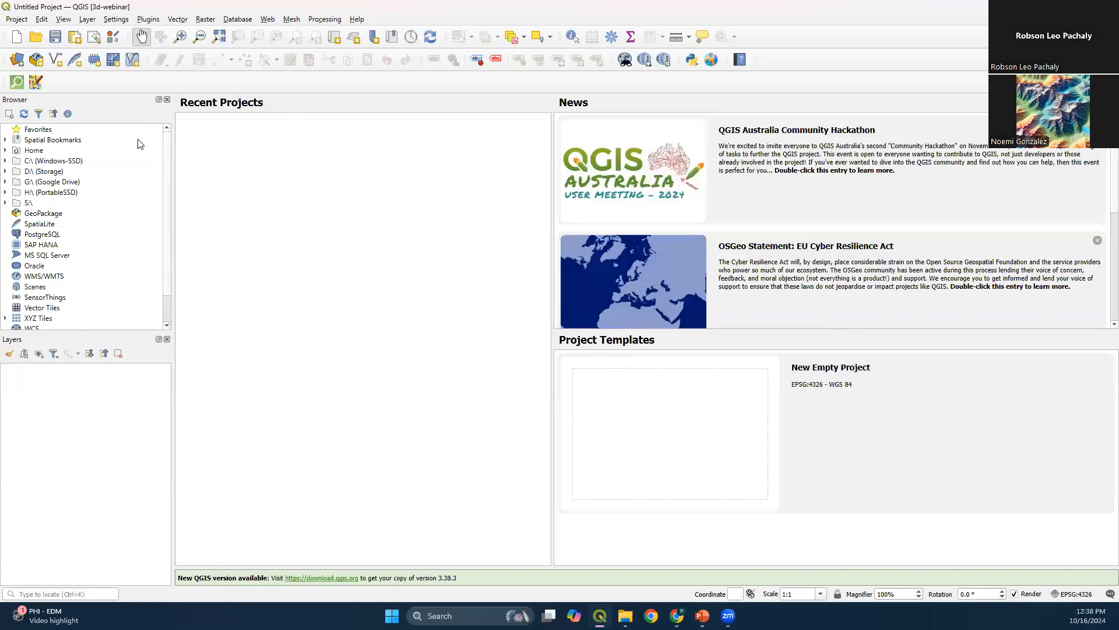
{"action": "left_click", "coordinate": [119, 20]}
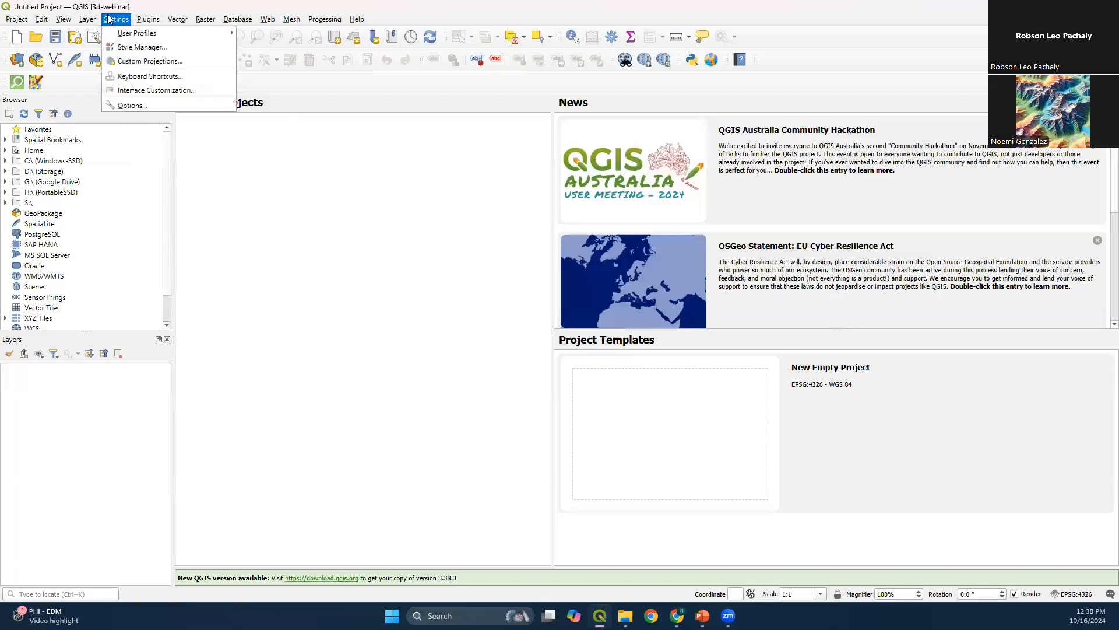
{"action": "left_click", "coordinate": [126, 106]}
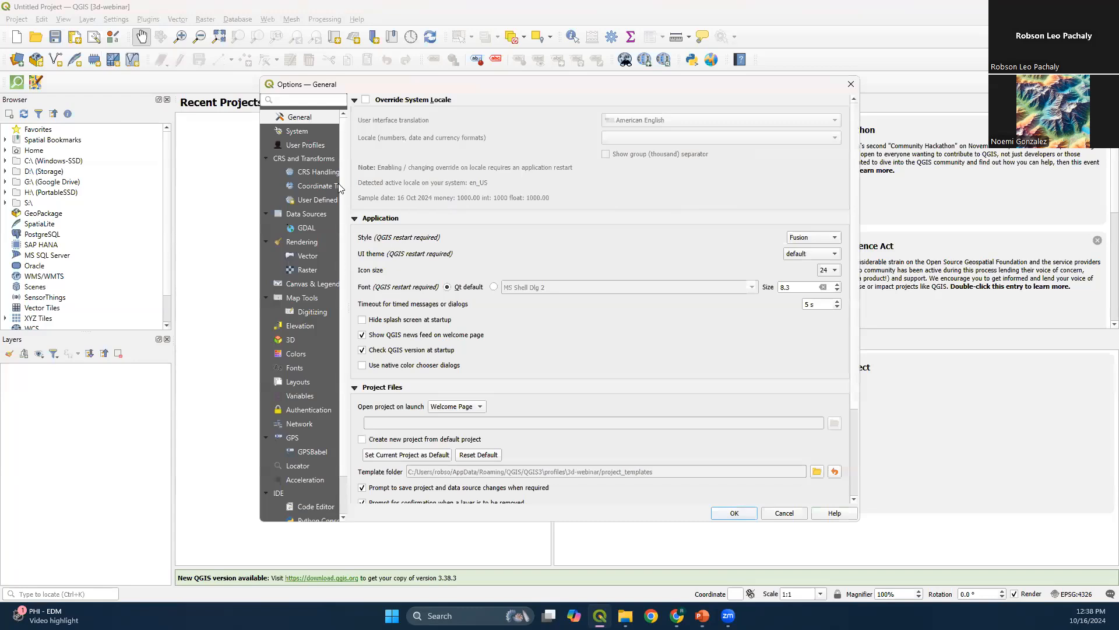
{"action": "left_click", "coordinate": [301, 482]}
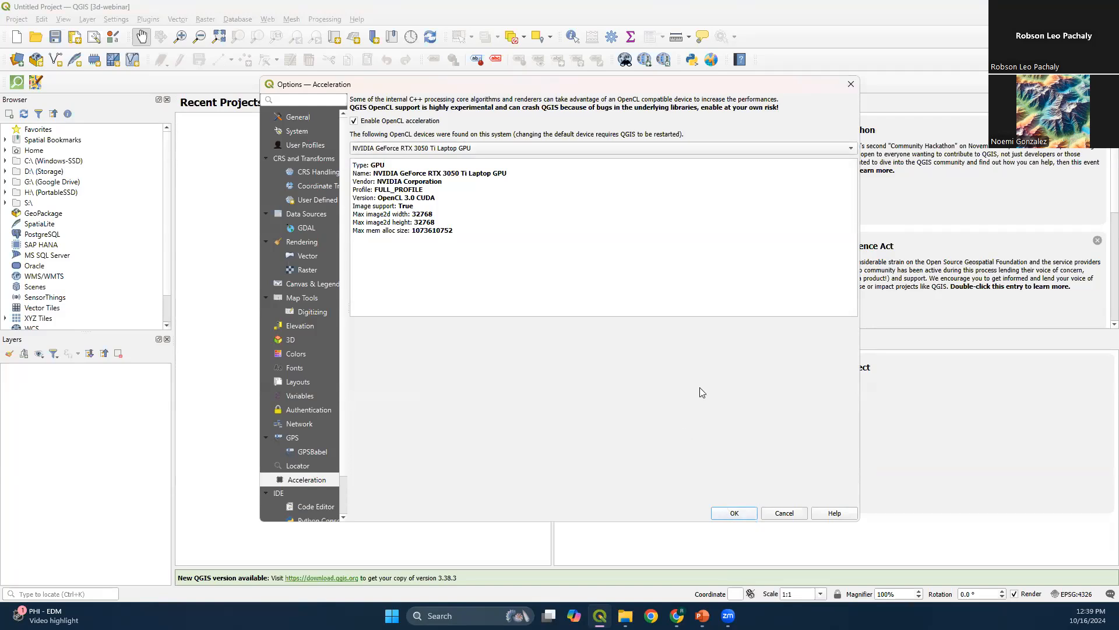
{"action": "left_click", "coordinate": [734, 515]}
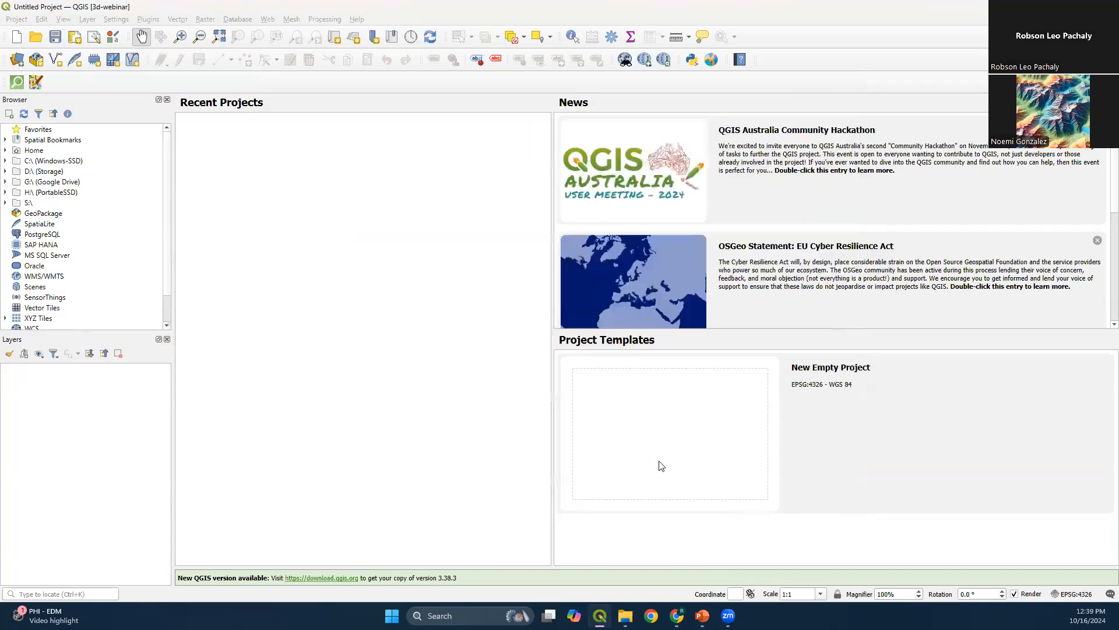
{"action": "left_click", "coordinate": [334, 3]}
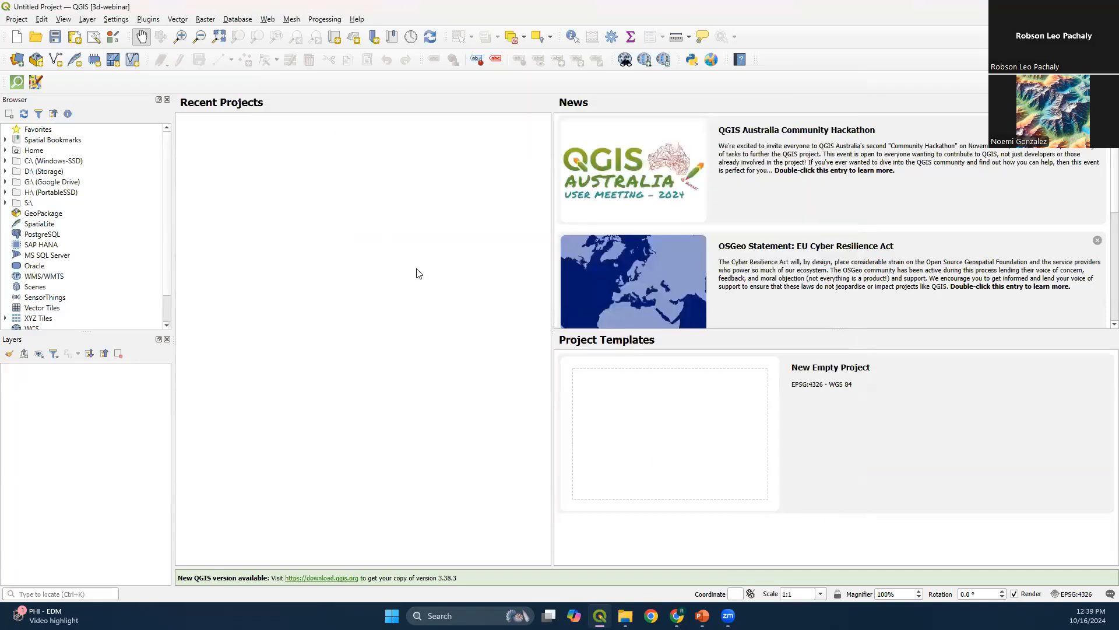
Switch back to the PowerPoint slide show and advance from the Requirements slide to the Step-by-step slide
{"action": "mouse_move", "coordinate": [702, 616]}
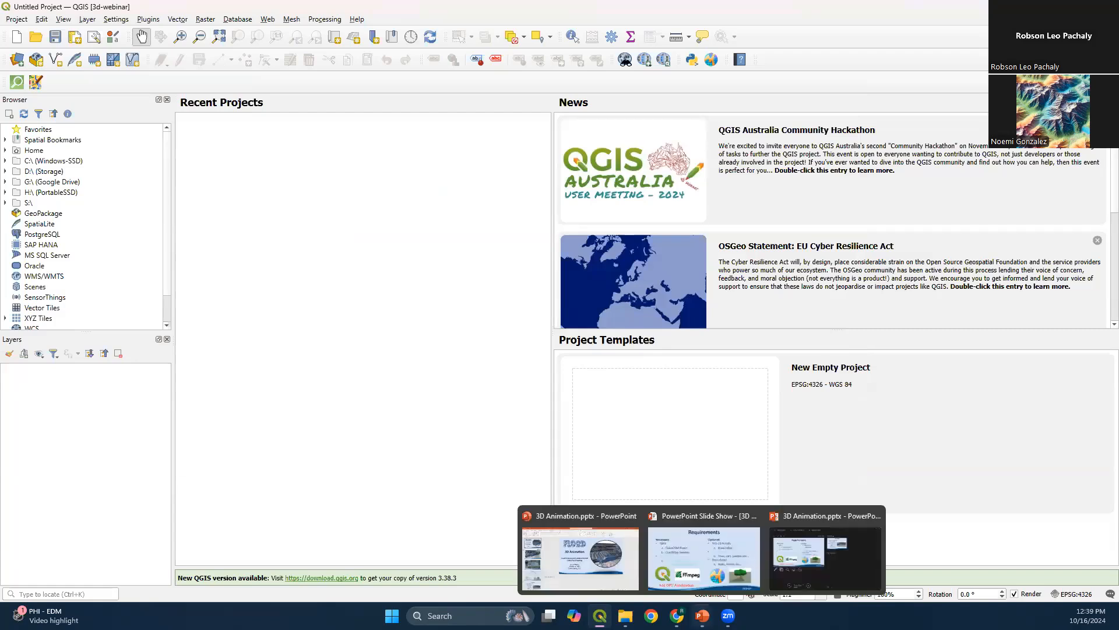
{"action": "left_click", "coordinate": [704, 557]}
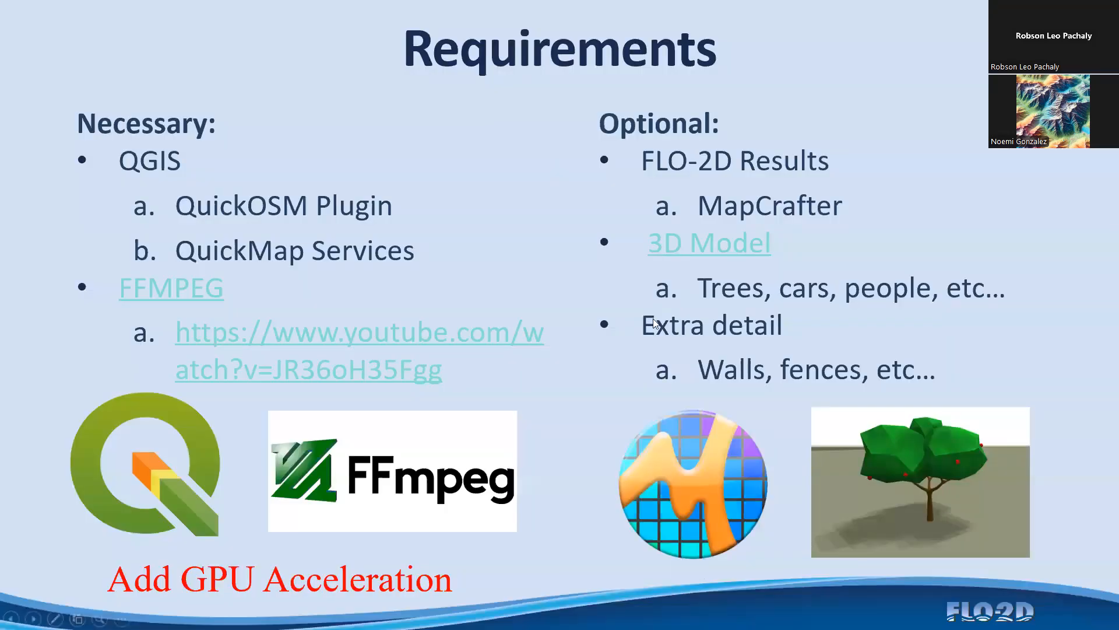
{"action": "left_click", "coordinate": [654, 324]}
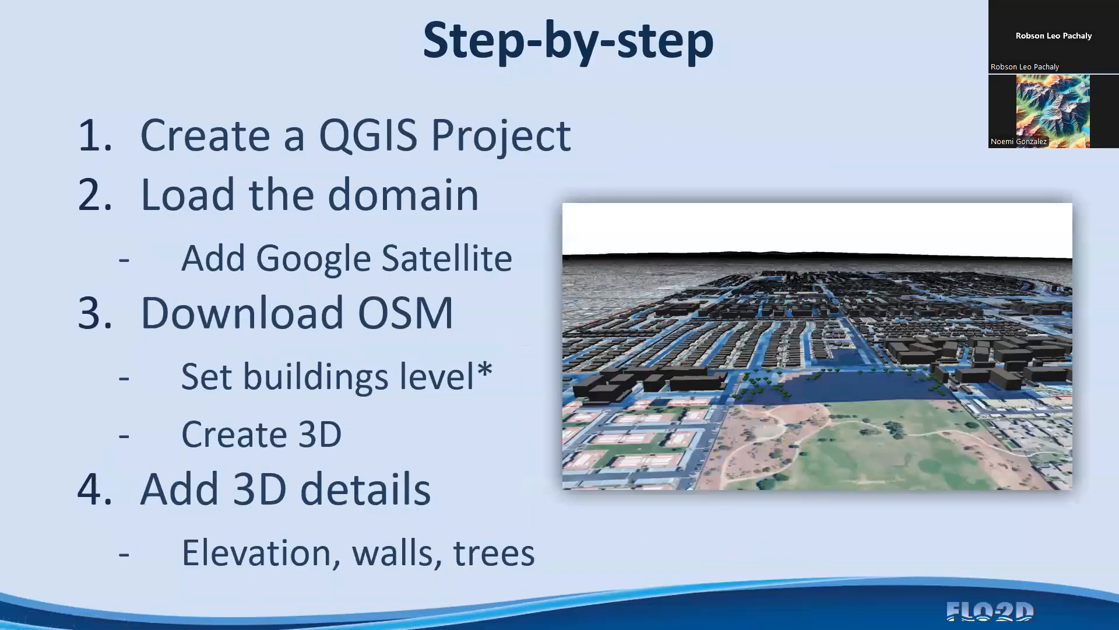
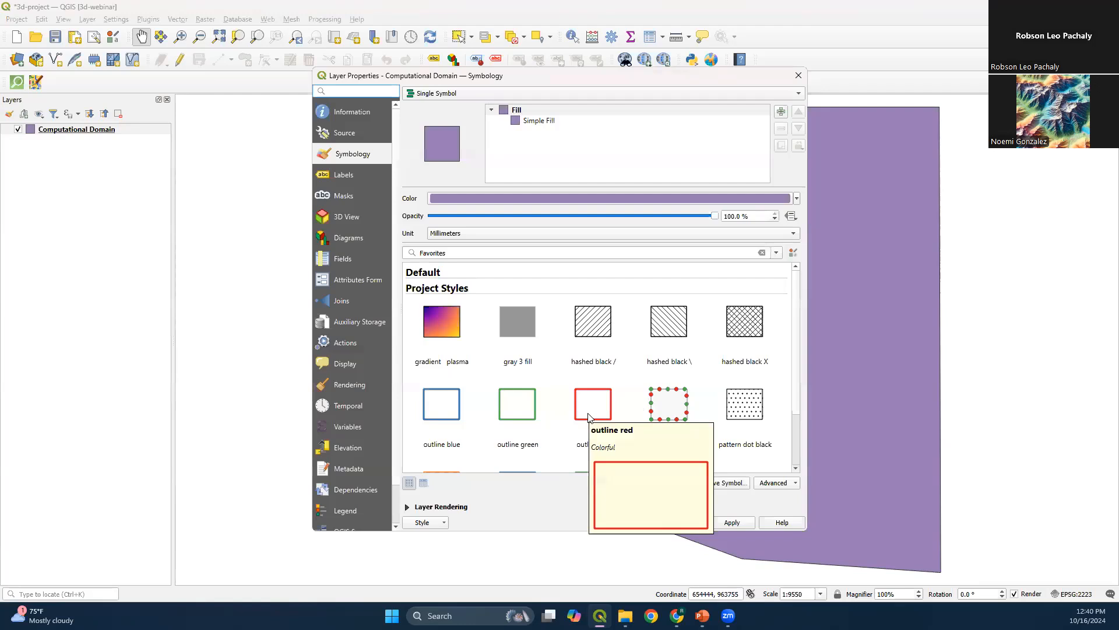
Style the Computational Domain layer with the outline red symbol, using a dash line stroke 0.5 mm wide, and accept the properties
{"action": "left_click", "coordinate": [528, 124]}
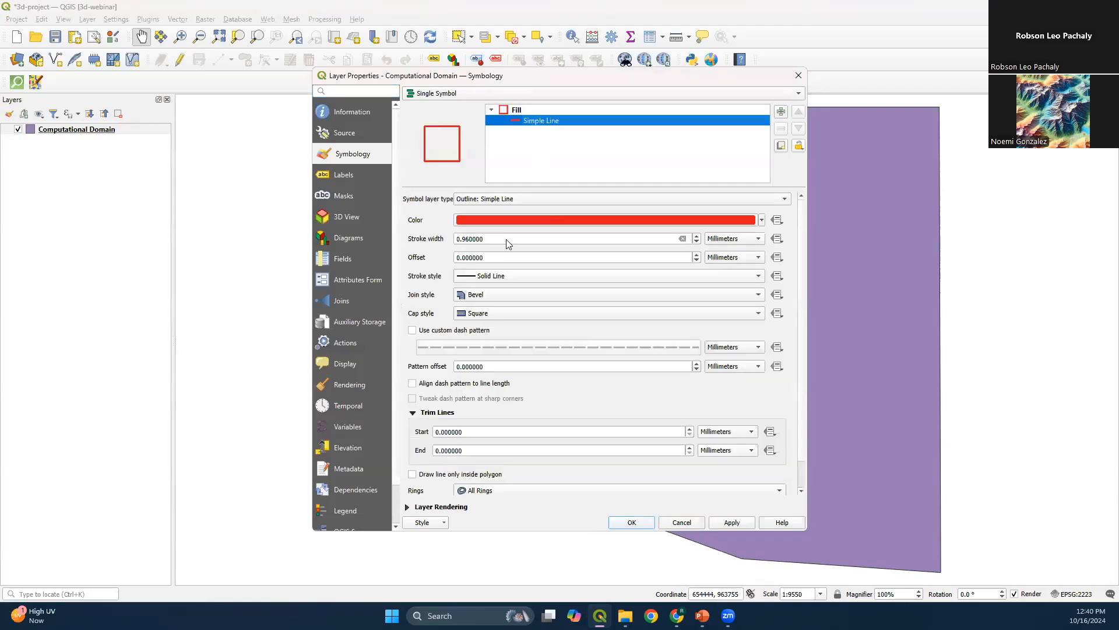
{"action": "left_click", "coordinate": [492, 277]}
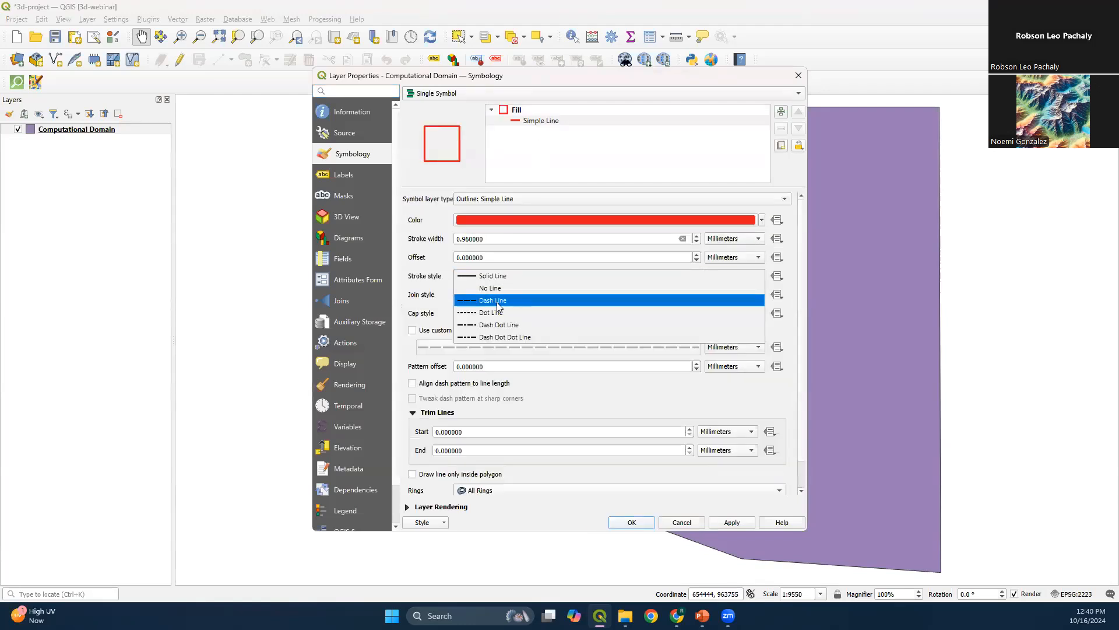
{"action": "left_click", "coordinate": [497, 301]}
{"action": "type", "text": "0.5"}
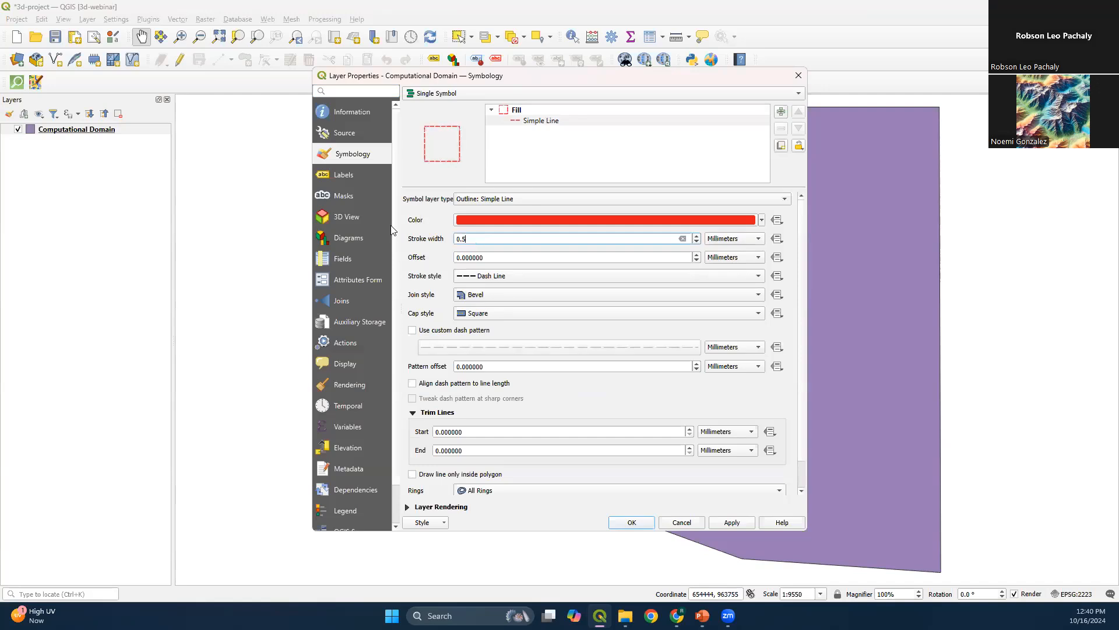
{"action": "left_click", "coordinate": [441, 240]}
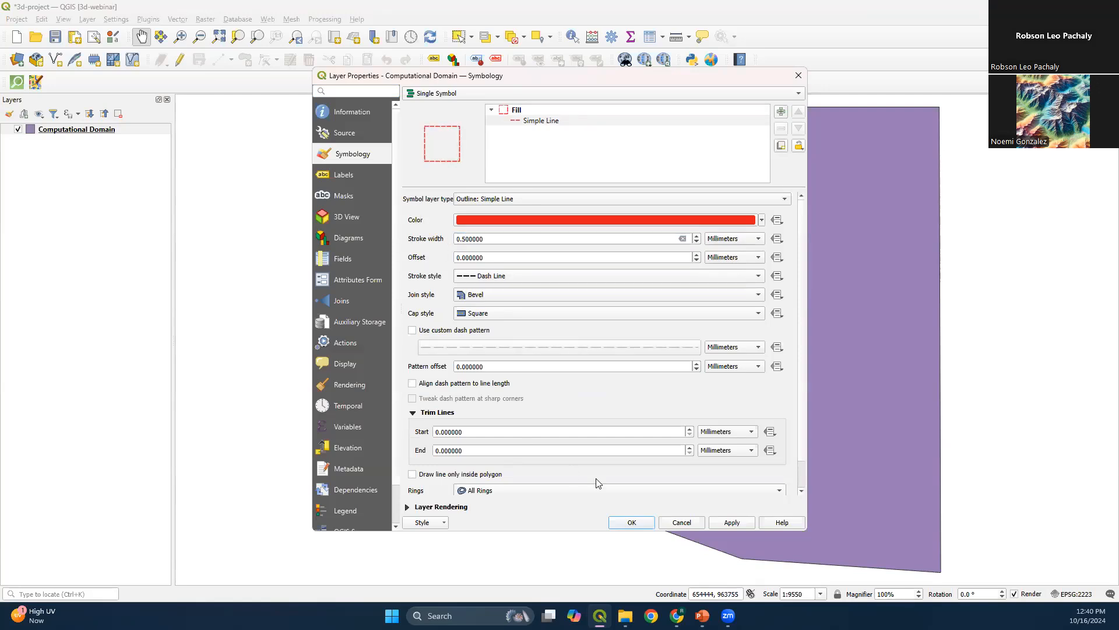
{"action": "left_click", "coordinate": [619, 524]}
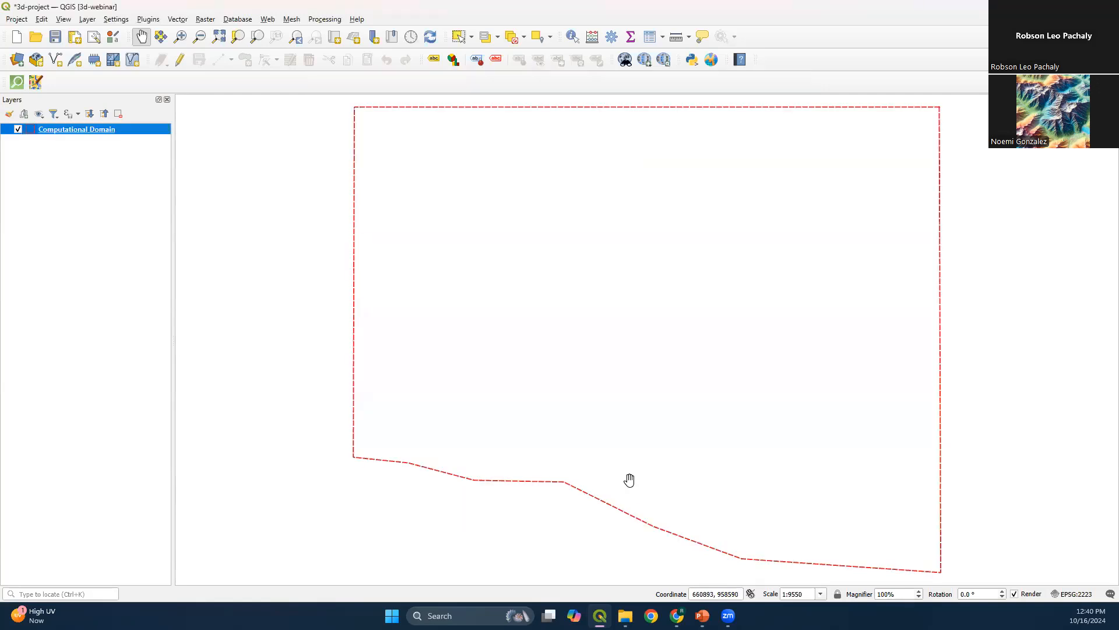
Consult the Step-by-step slide in PowerPoint, return to QGIS, and add the Google Satellite basemap from QuickMapServices
{"action": "mouse_move", "coordinate": [702, 615]}
{"action": "left_click", "coordinate": [689, 568]}
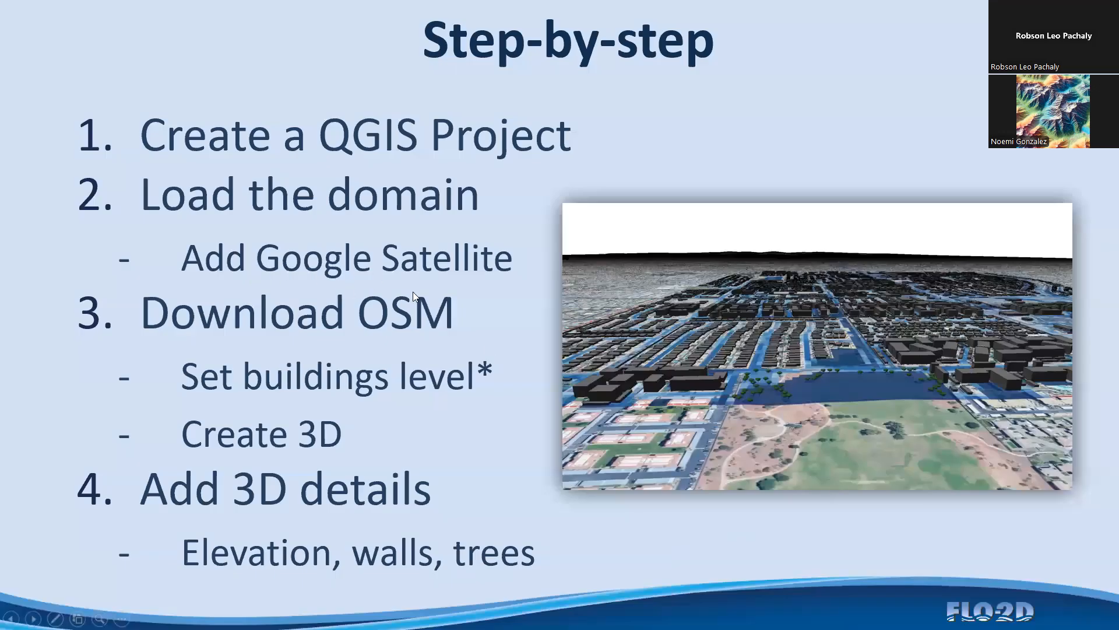
{"action": "key", "text": "alt+Tab"}
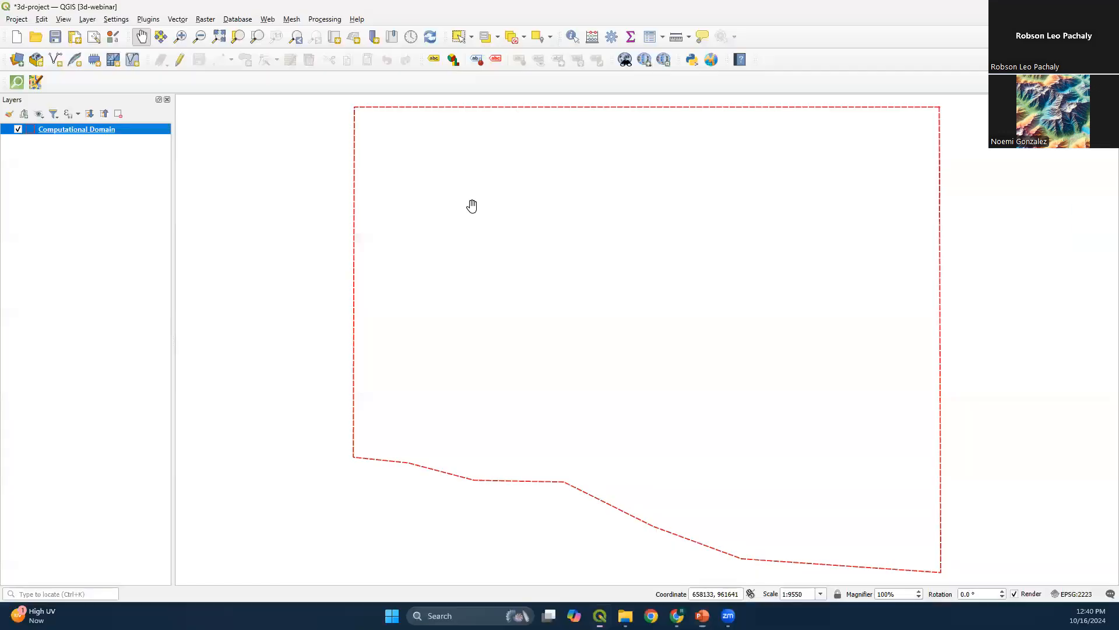
{"action": "left_click", "coordinate": [649, 62]}
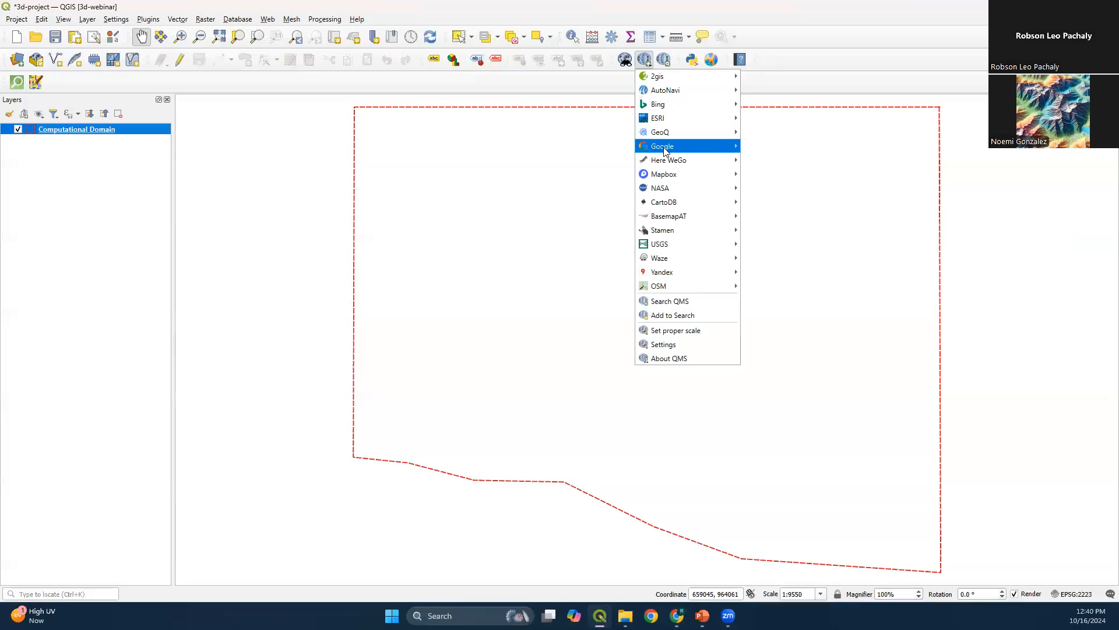
{"action": "mouse_move", "coordinate": [665, 151]}
{"action": "left_click", "coordinate": [772, 188]}
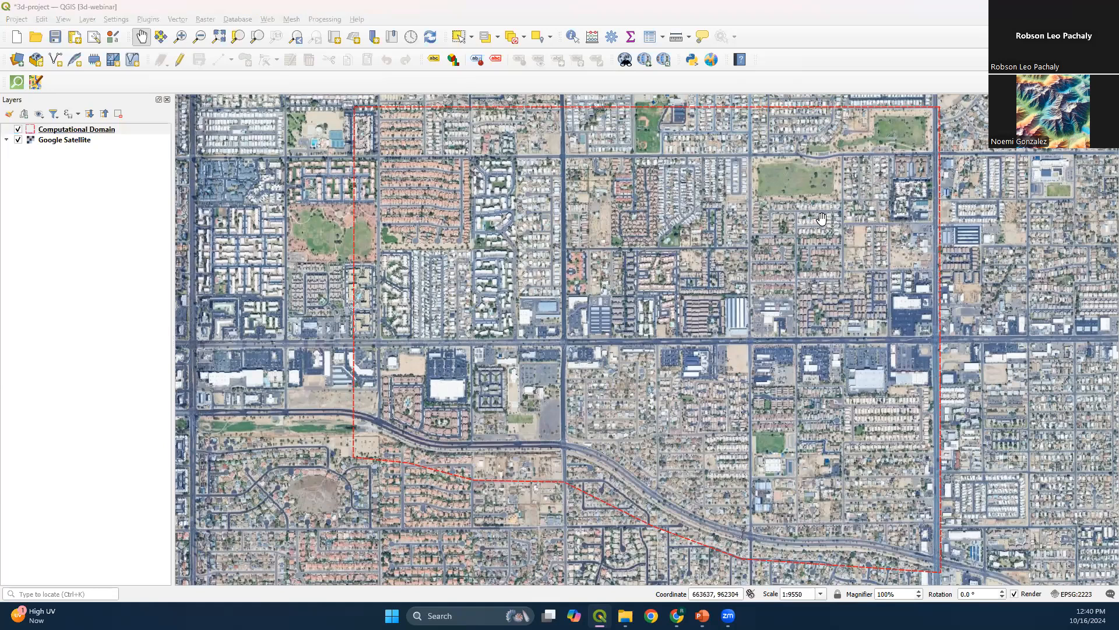
Consult the Step-by-step slide again, return to QGIS, and open QuickOSM by acknowledging the OpenStreetMap copyright notice
{"action": "key", "text": "alt+Tab"}
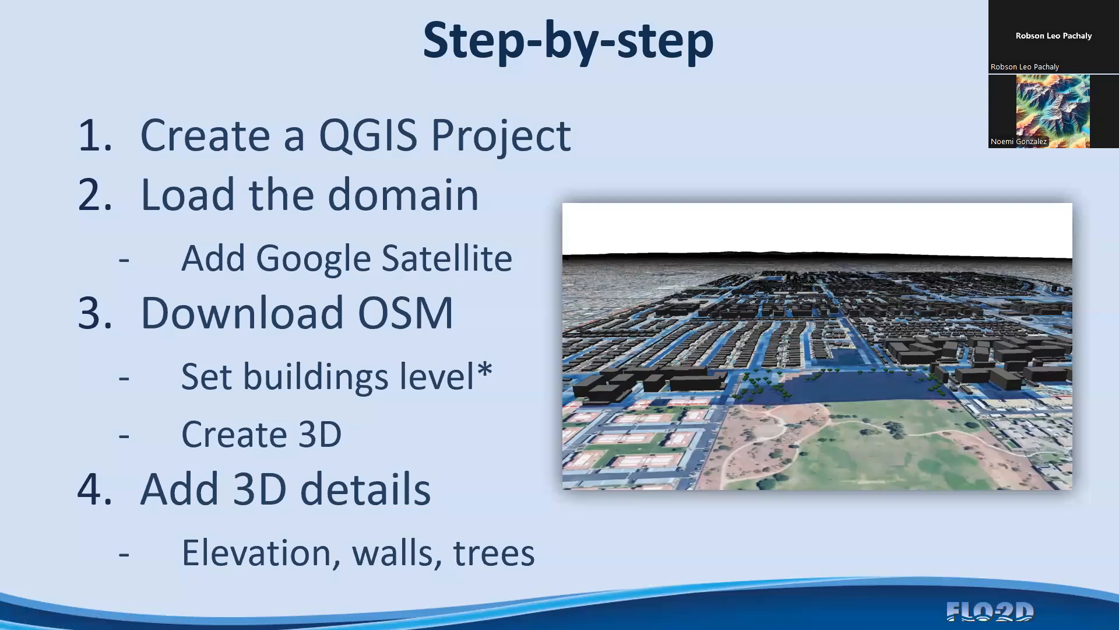
{"action": "key", "text": "alt+Tab"}
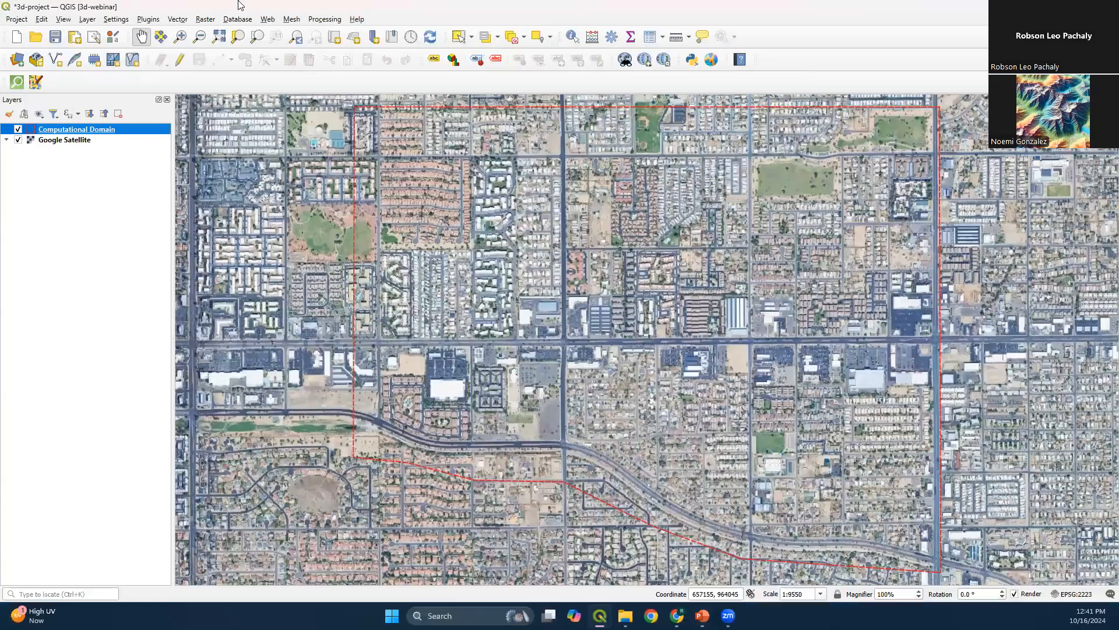
{"action": "left_click", "coordinate": [17, 85]}
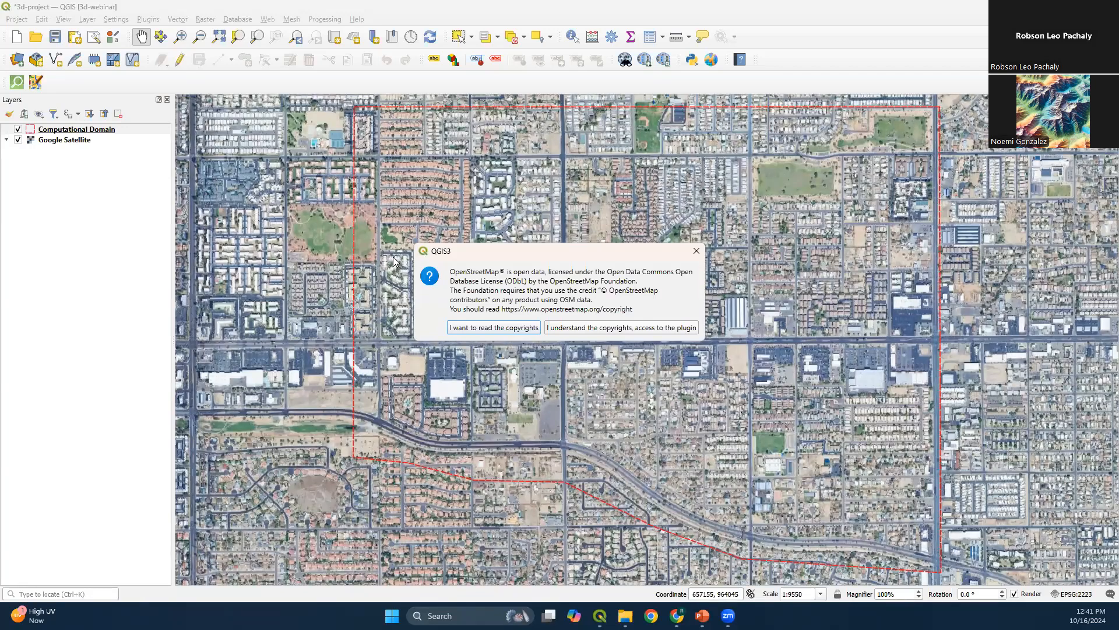
{"action": "left_click", "coordinate": [635, 329]}
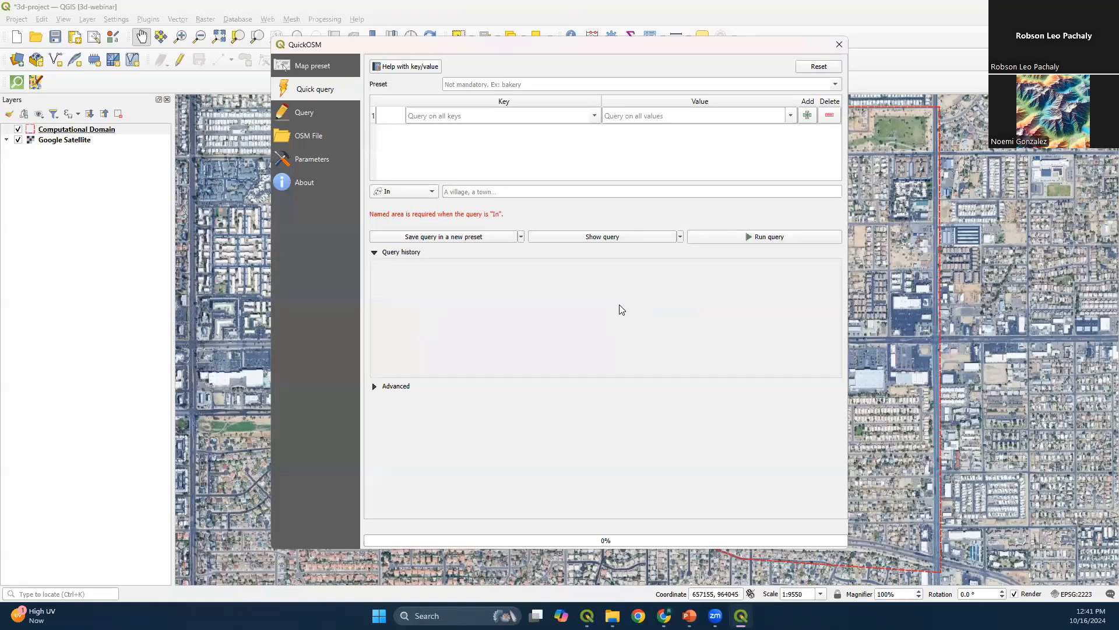
Browse the available OSM keys in the QuickOSM quick query and close the list without choosing one
{"action": "left_click", "coordinate": [595, 115]}
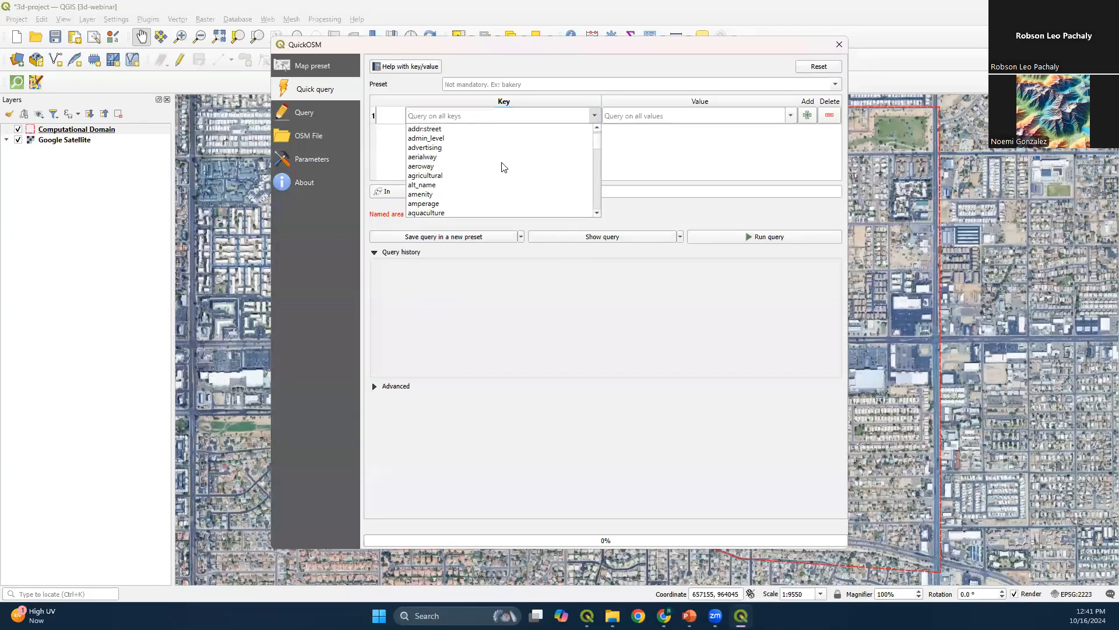
{"action": "scroll", "coordinate": [478, 182], "scroll_direction": "down", "scroll_amount": 3}
{"action": "scroll", "coordinate": [495, 182], "scroll_direction": "down", "scroll_amount": 5}
{"action": "scroll", "coordinate": [519, 181], "scroll_direction": "down", "scroll_amount": 15}
{"action": "scroll", "coordinate": [496, 181], "scroll_direction": "down", "scroll_amount": 6}
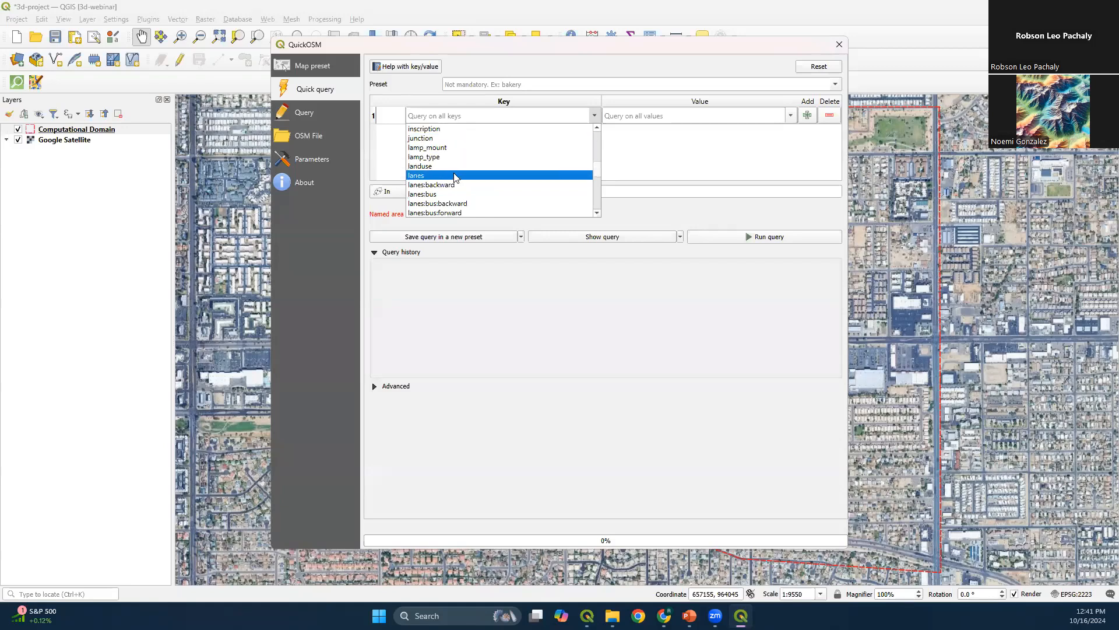
{"action": "left_click", "coordinate": [716, 165]}
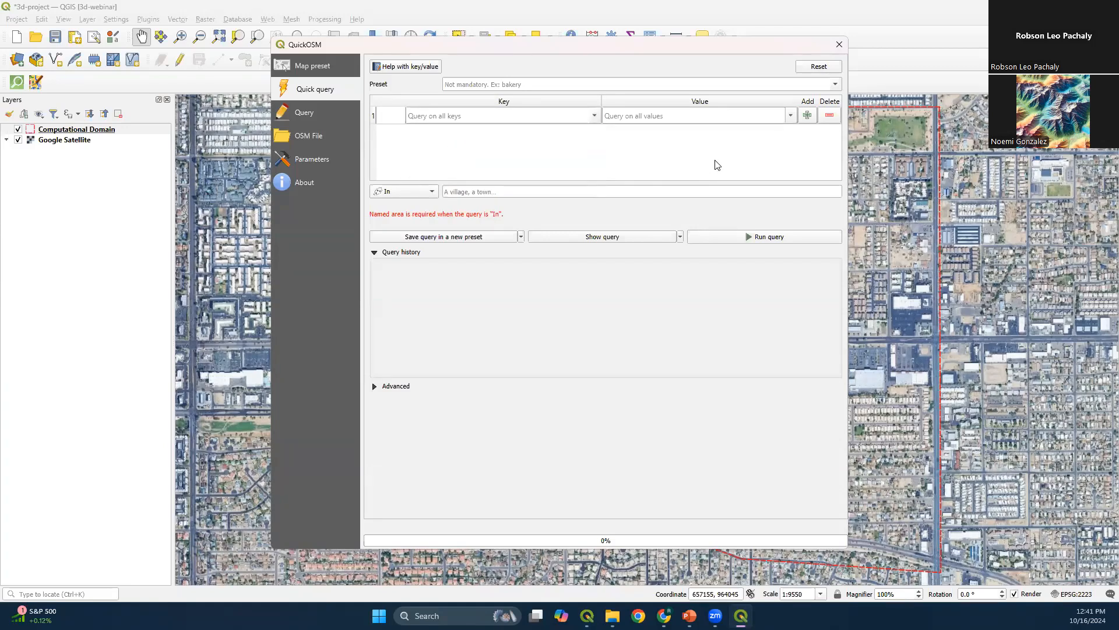
Run the Urban map preset in QuickOSM, using the layer extent of Computational Domain as the query area
{"action": "left_click", "coordinate": [295, 69]}
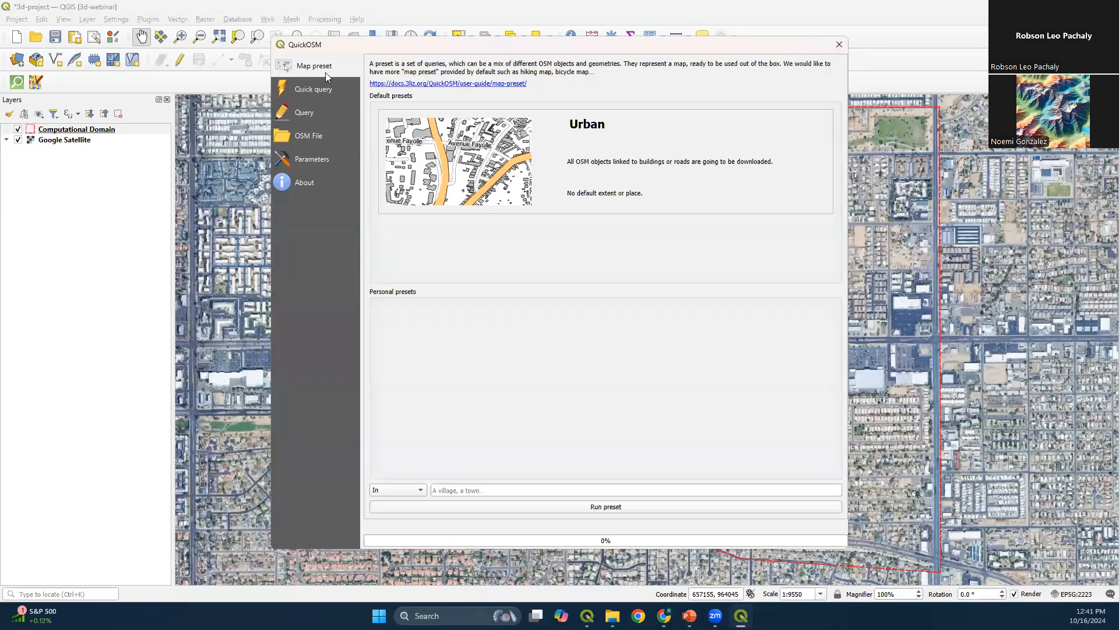
{"action": "left_click", "coordinate": [655, 185]}
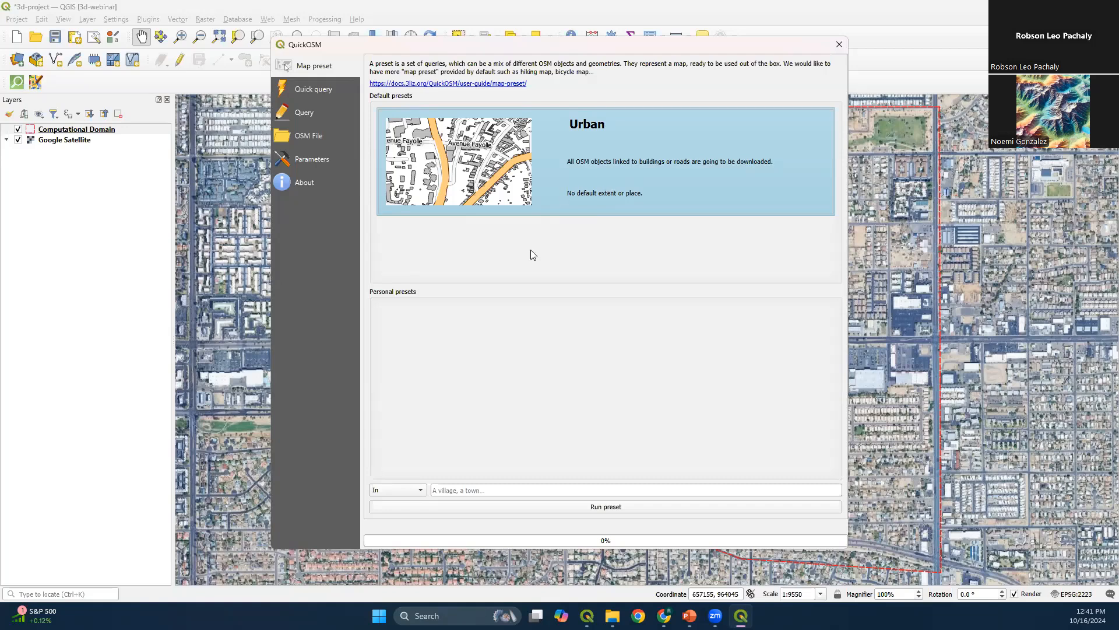
{"action": "left_click", "coordinate": [394, 493]}
{"action": "left_click", "coordinate": [397, 528]}
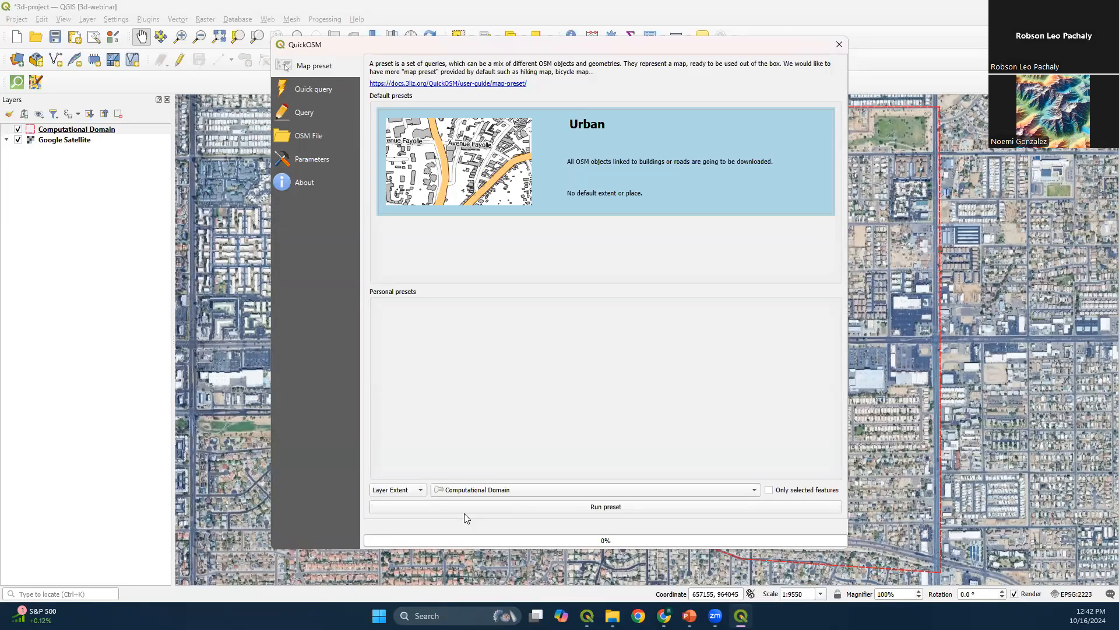
{"action": "left_click", "coordinate": [594, 507]}
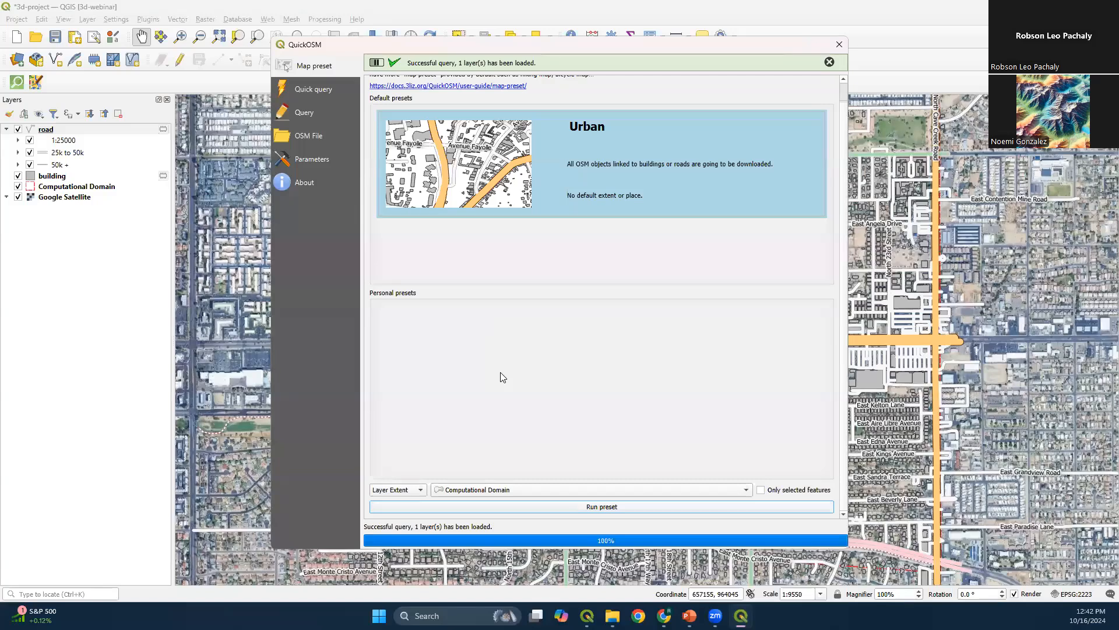
{"action": "left_click", "coordinate": [324, 163]}
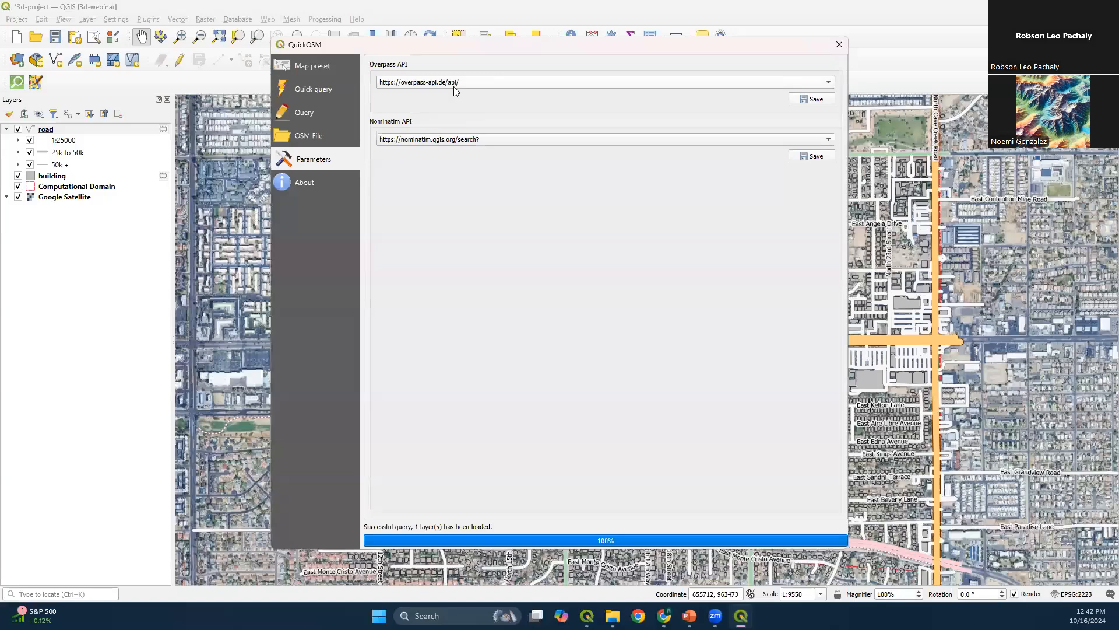
{"action": "left_click", "coordinate": [446, 92]}
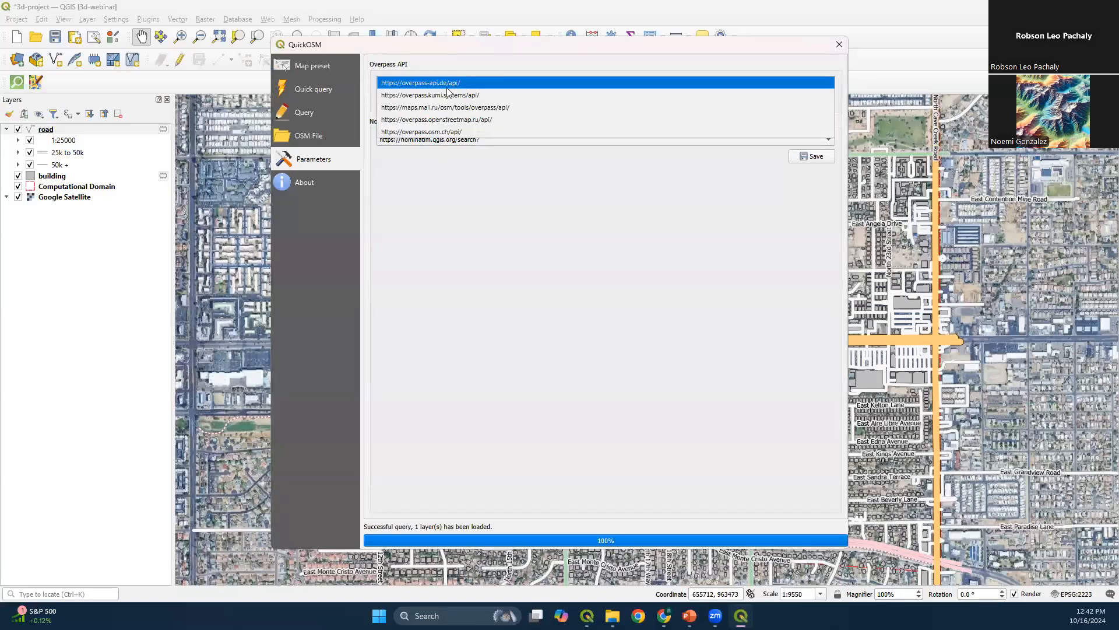
{"action": "left_click", "coordinate": [447, 86]}
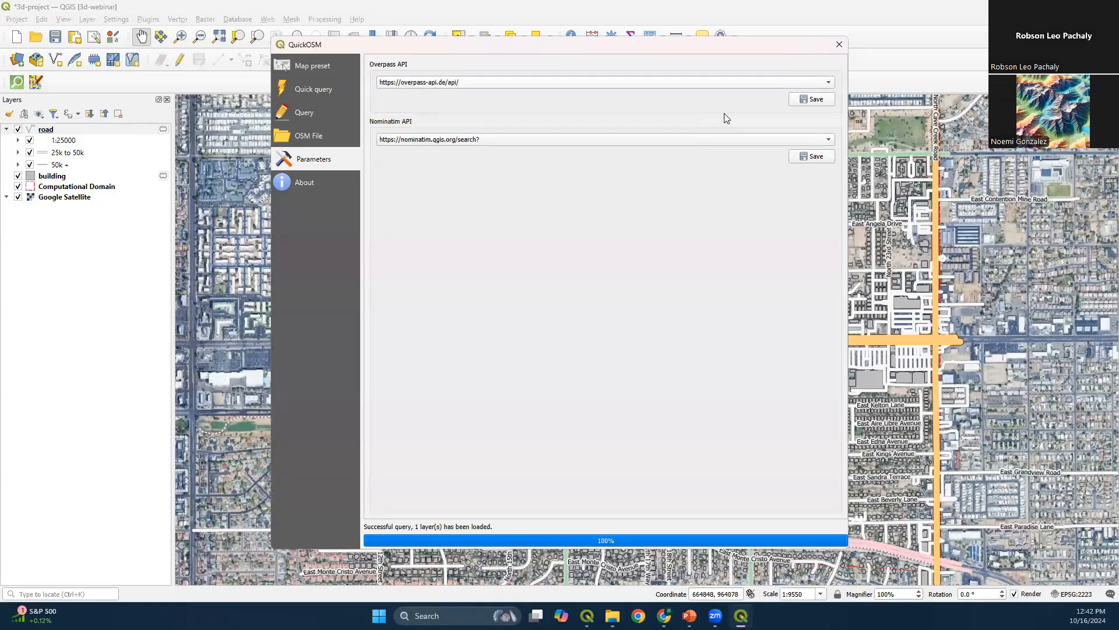
{"action": "left_click", "coordinate": [838, 46]}
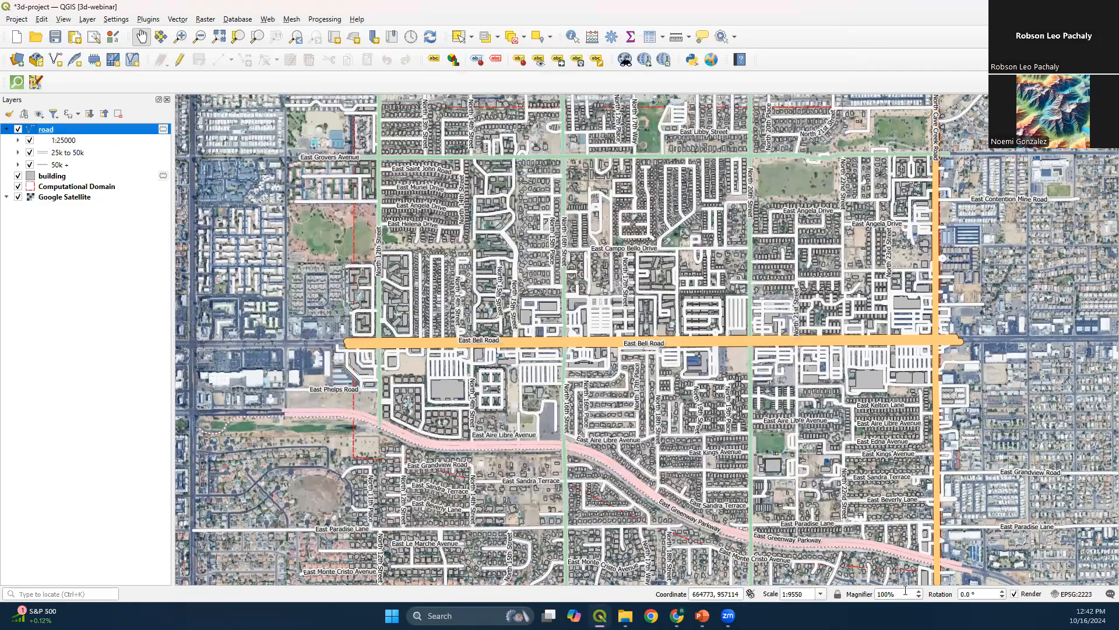
Toggle the road layer's visibility off and on, and remove that layer from the project
{"action": "left_click", "coordinate": [19, 129]}
{"action": "left_click", "coordinate": [20, 130]}
{"action": "right_click", "coordinate": [69, 135]}
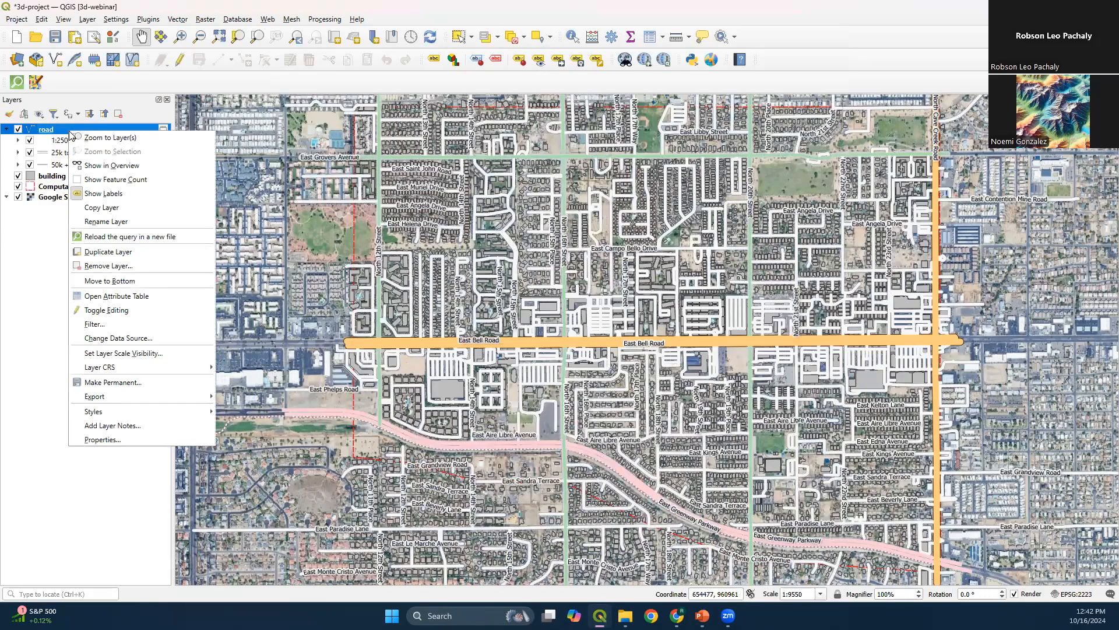
{"action": "left_click", "coordinate": [86, 266]}
{"action": "left_click", "coordinate": [537, 319]}
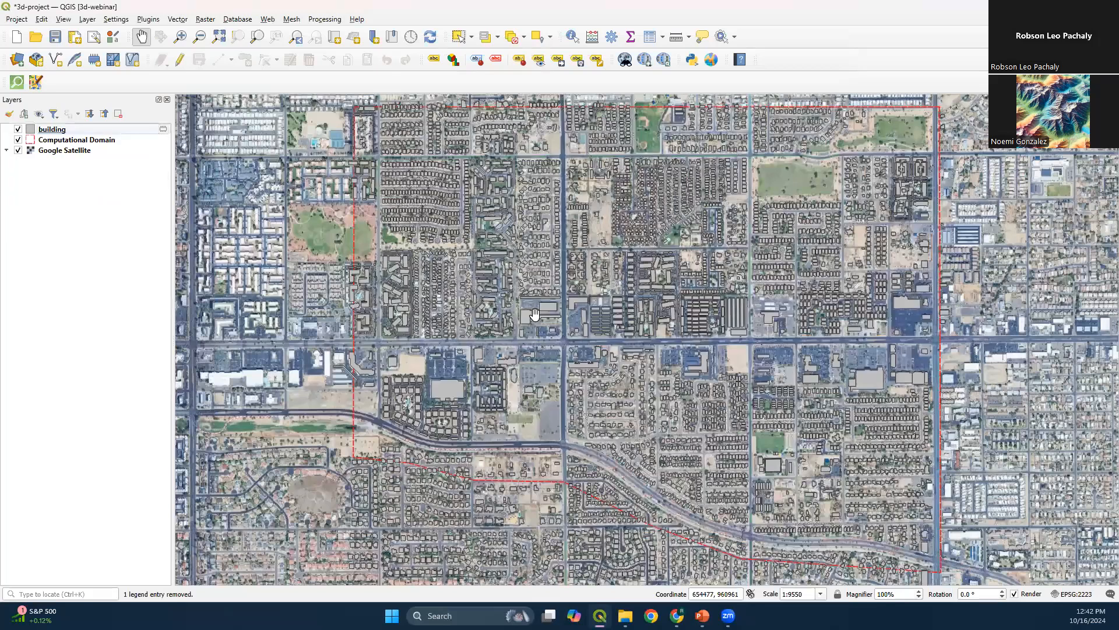
Start exporting the building layer's features to a new file and set the format to ESRI Shapefile
{"action": "left_click", "coordinate": [103, 133]}
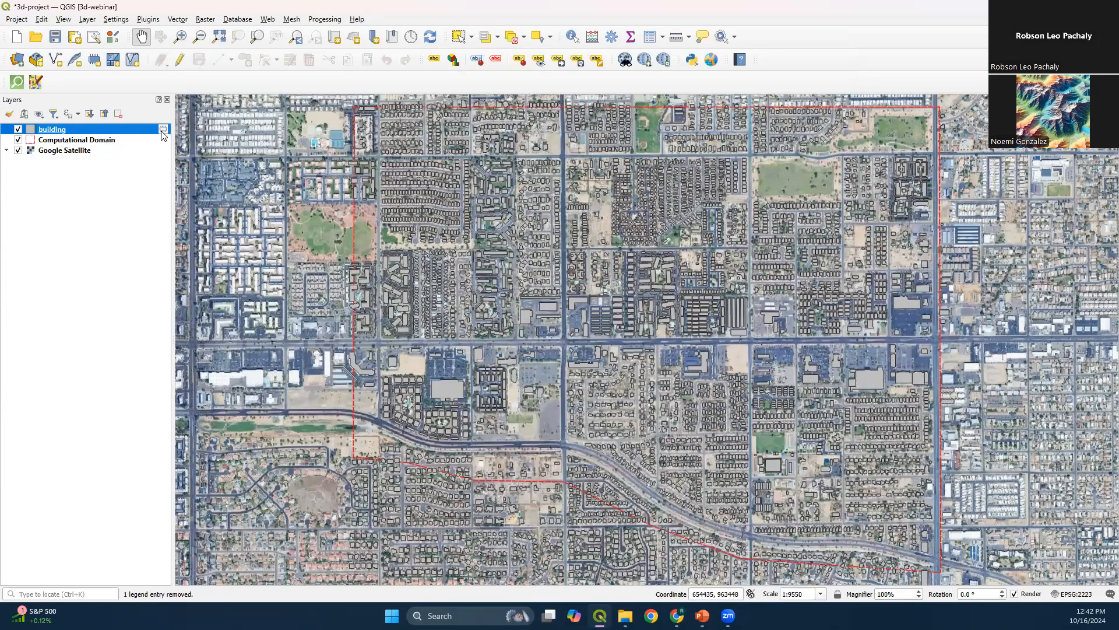
{"action": "right_click", "coordinate": [128, 134]}
{"action": "mouse_move", "coordinate": [257, 395]}
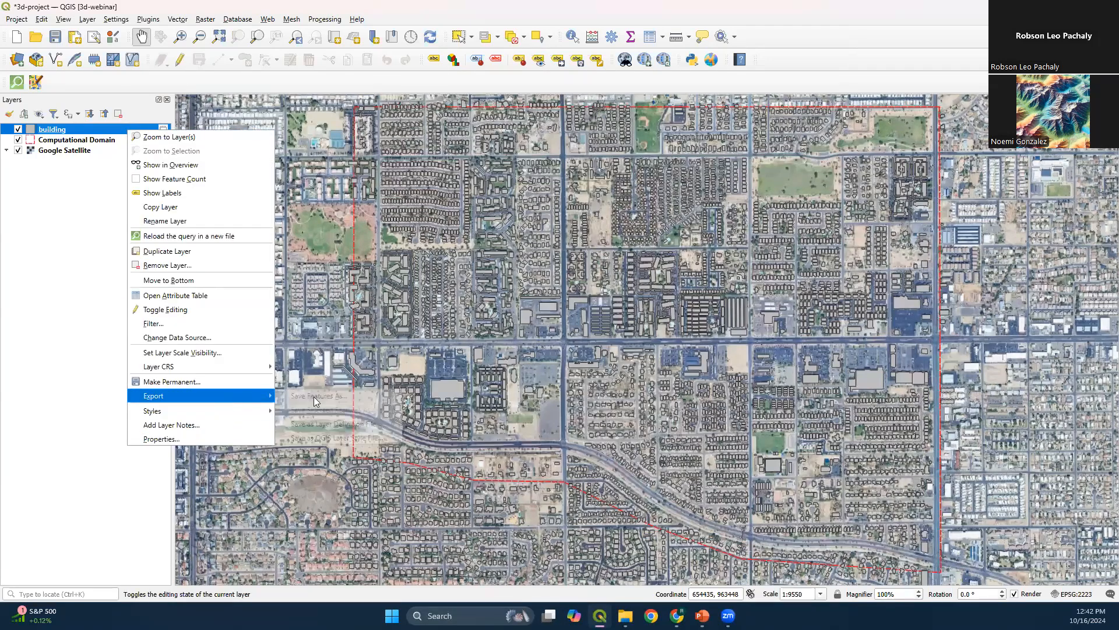
{"action": "left_click", "coordinate": [363, 399]}
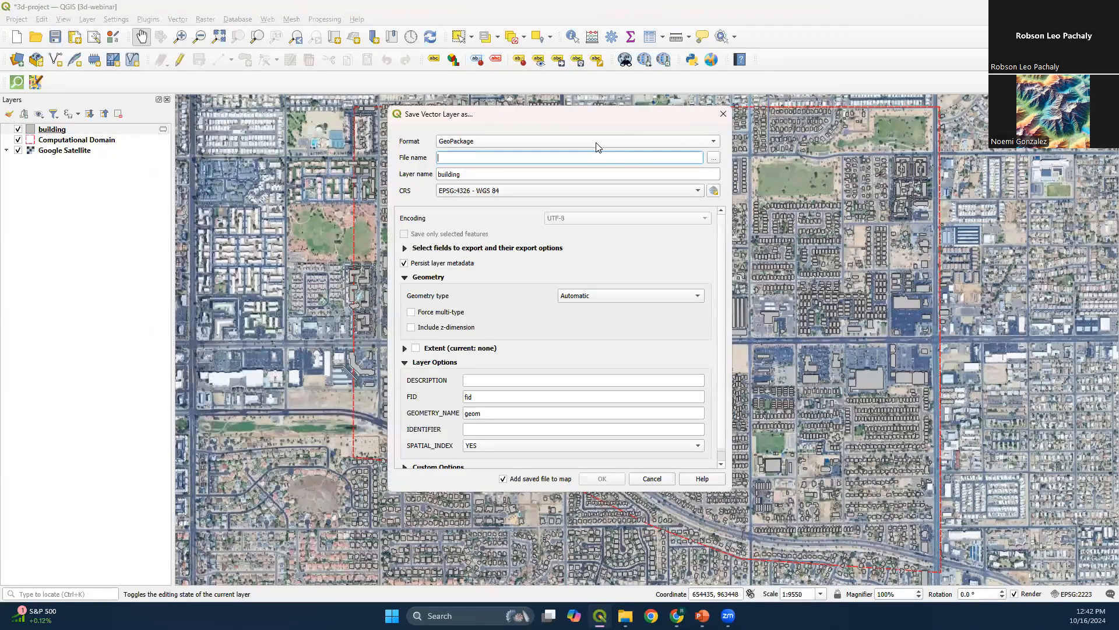
{"action": "left_click", "coordinate": [488, 141]}
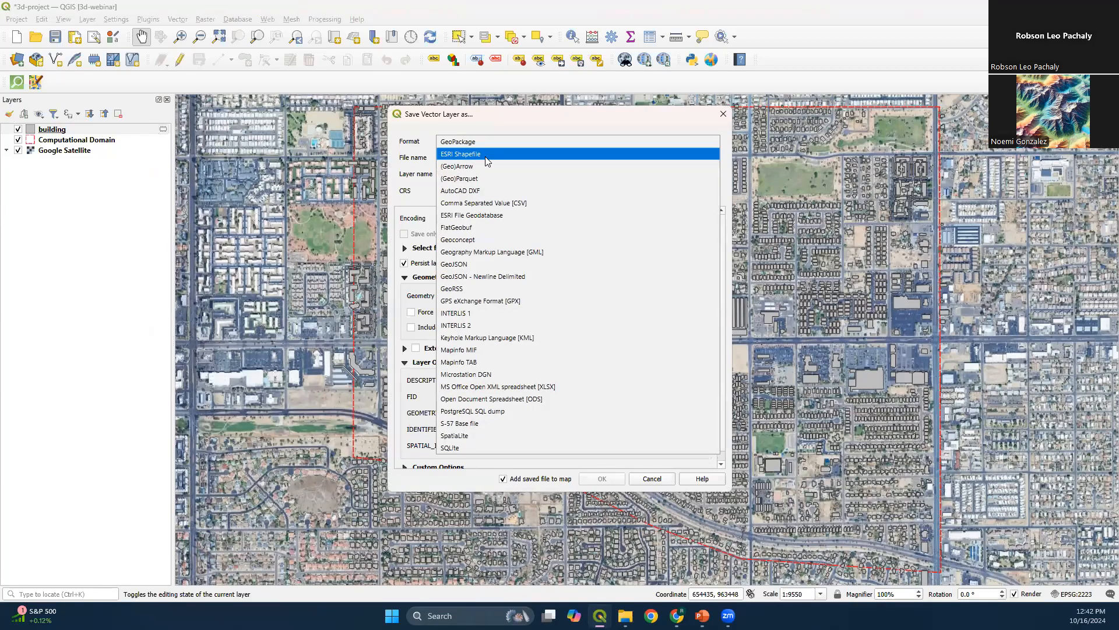
{"action": "left_click", "coordinate": [488, 154]}
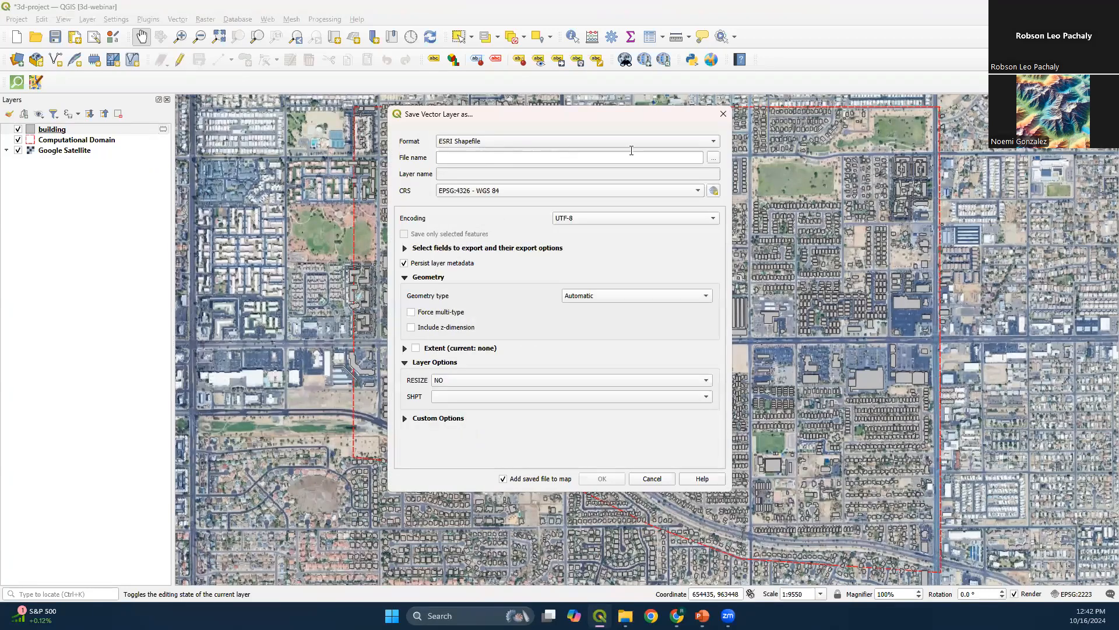
Set the export file to building in the Project folder inside 2024 - October
{"action": "left_click", "coordinate": [713, 159]}
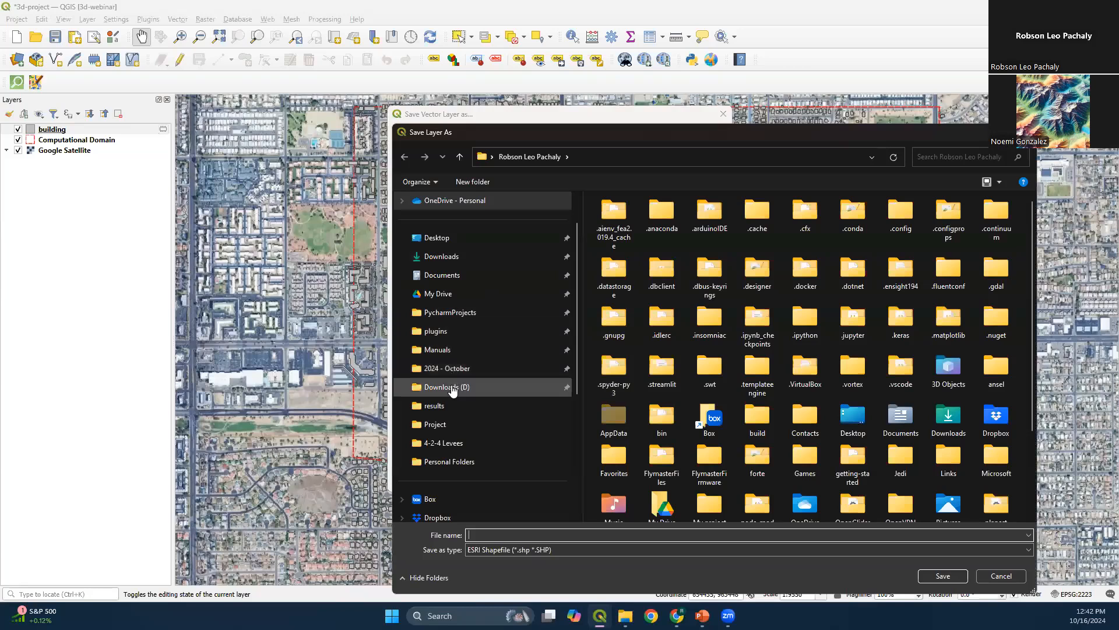
{"action": "left_click", "coordinate": [472, 371]}
{"action": "double_click", "coordinate": [621, 233]}
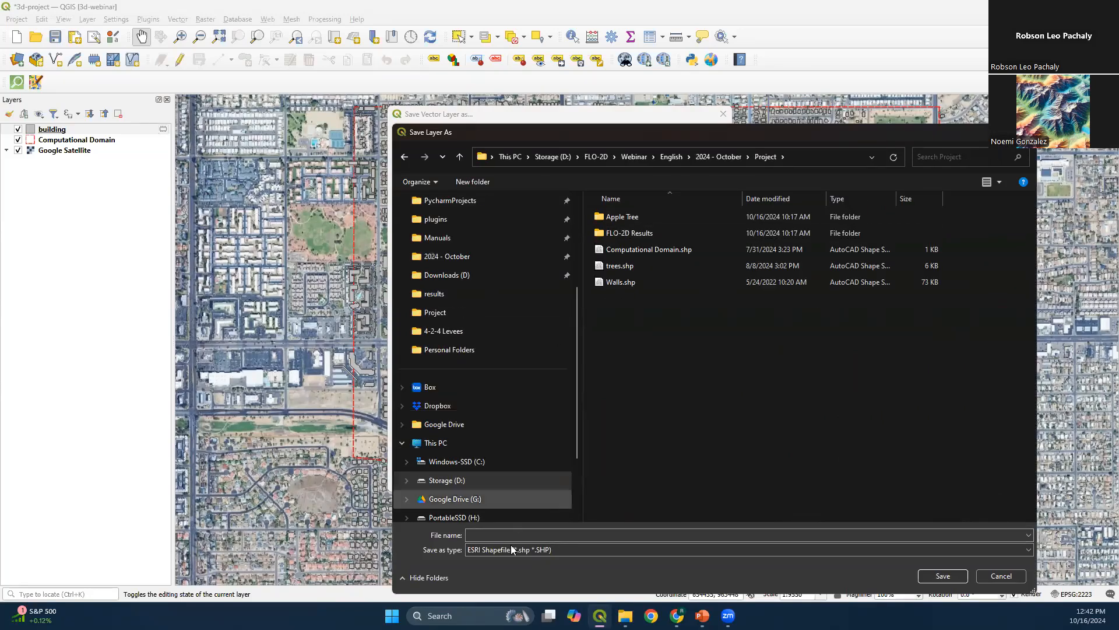
{"action": "left_click", "coordinate": [506, 534]}
{"action": "type", "text": "building"}
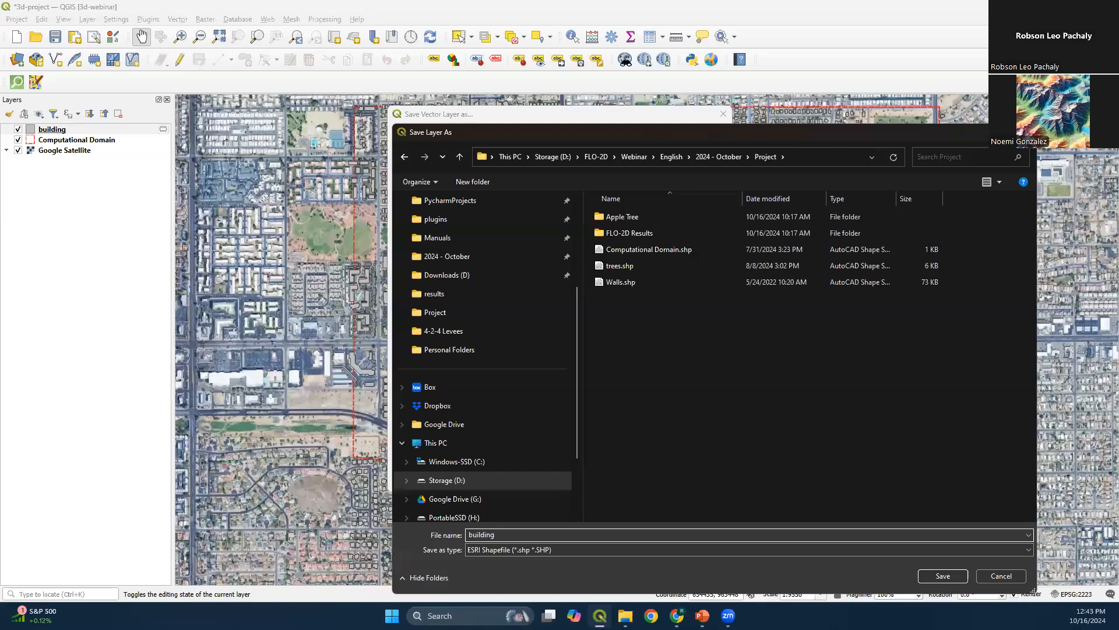
{"action": "key", "text": "Return"}
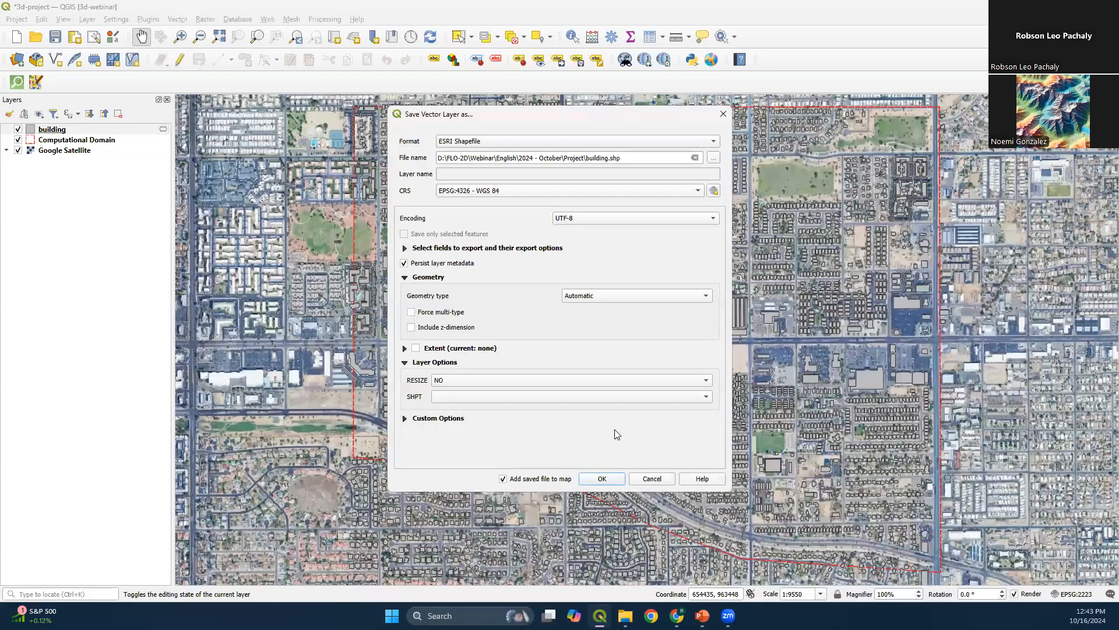
Export the shapefile in the project CRS EPSG:2223 - NAD83 / Arizona Central (ft), accepting the NAD83 to WGS 84 (32) transformation
{"action": "left_click", "coordinate": [504, 192]}
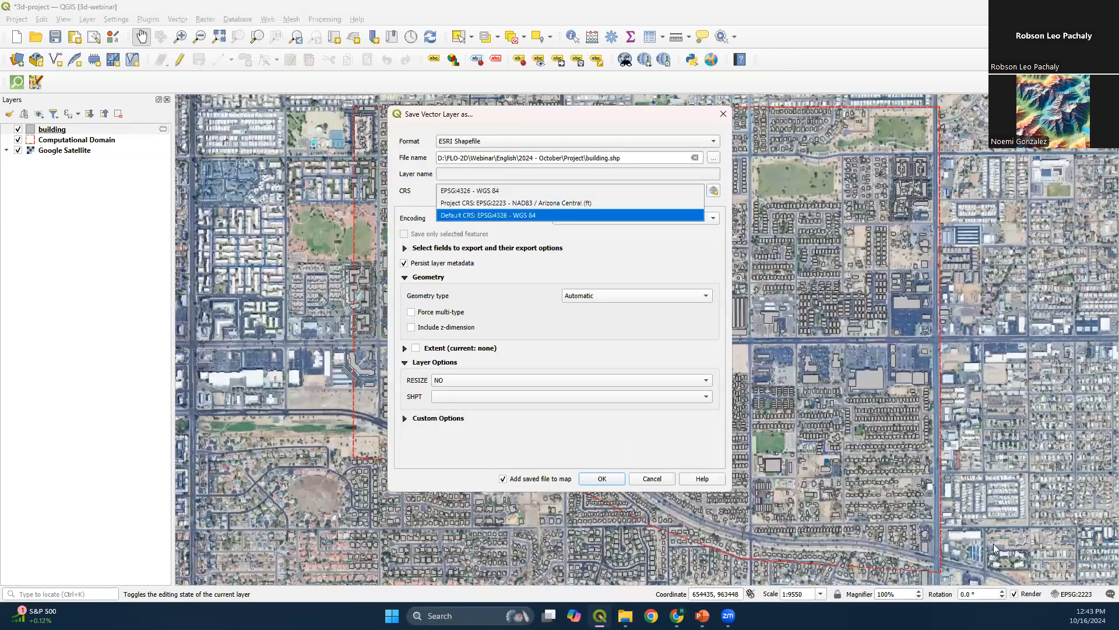
{"action": "left_click", "coordinate": [581, 203]}
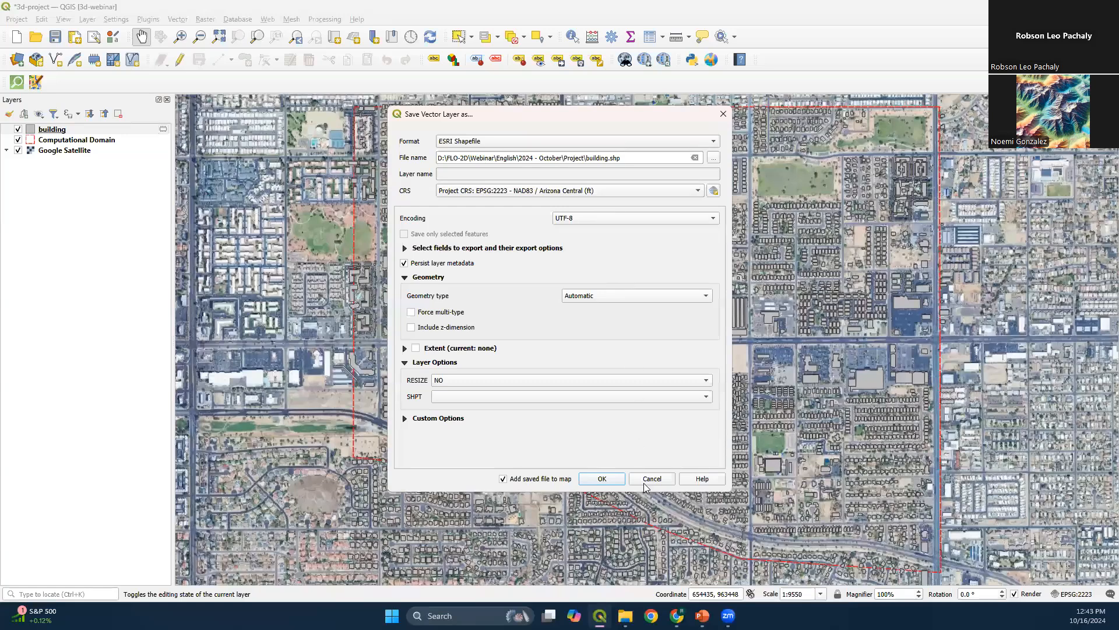
{"action": "left_click", "coordinate": [602, 479]}
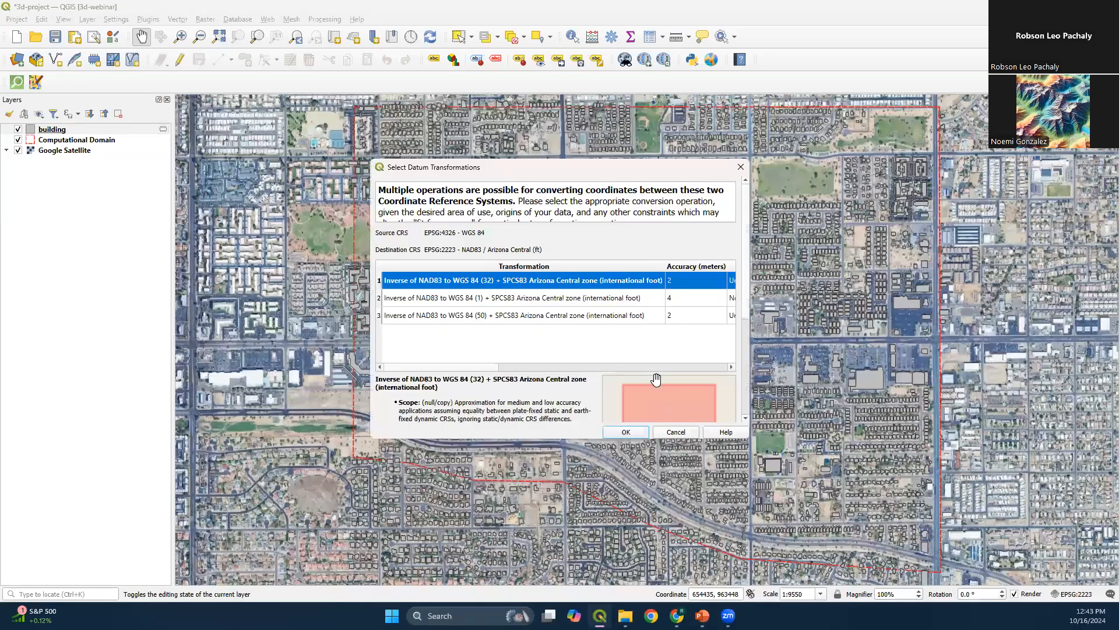
{"action": "left_click", "coordinate": [626, 434]}
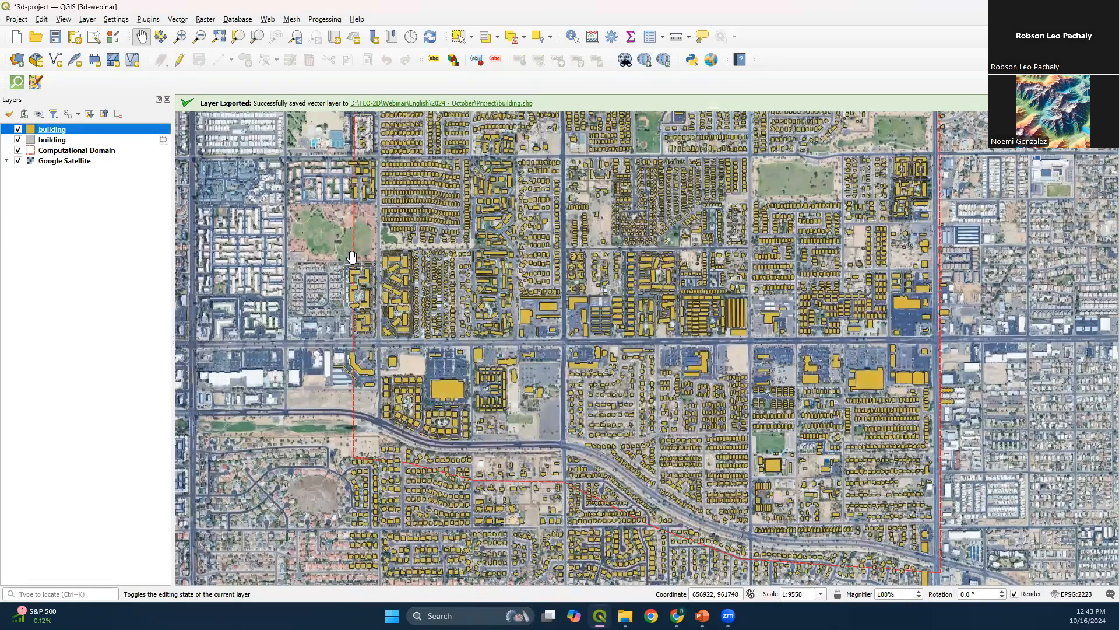
Remove the original temporary building layer from the project, keeping the exported building shapefile
{"action": "left_click", "coordinate": [77, 144]}
{"action": "right_click", "coordinate": [75, 141]}
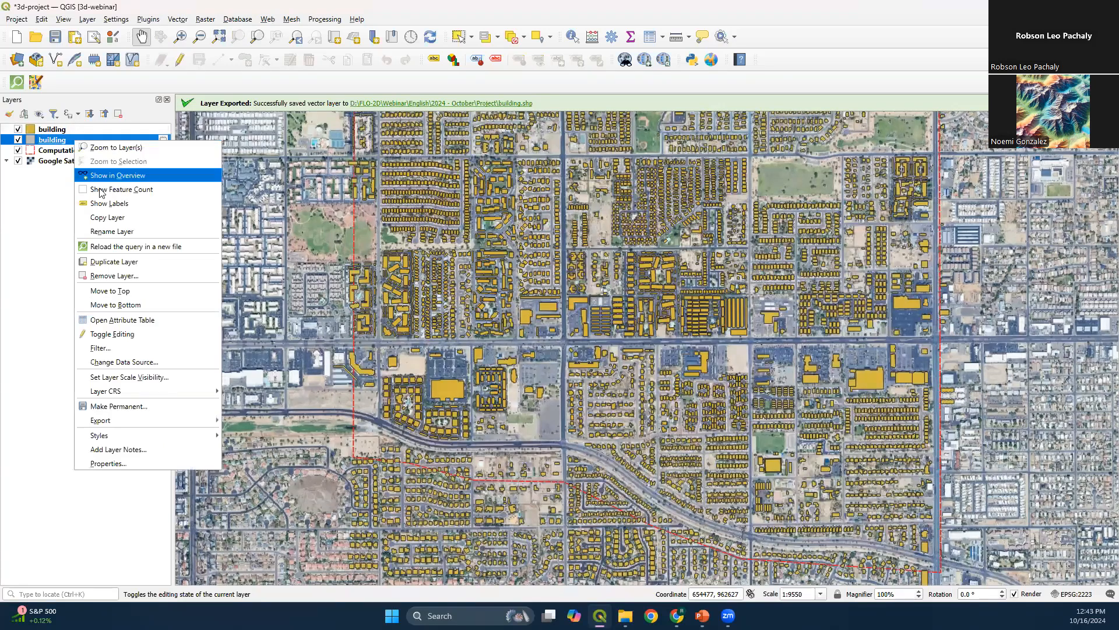
{"action": "key", "text": "Return"}
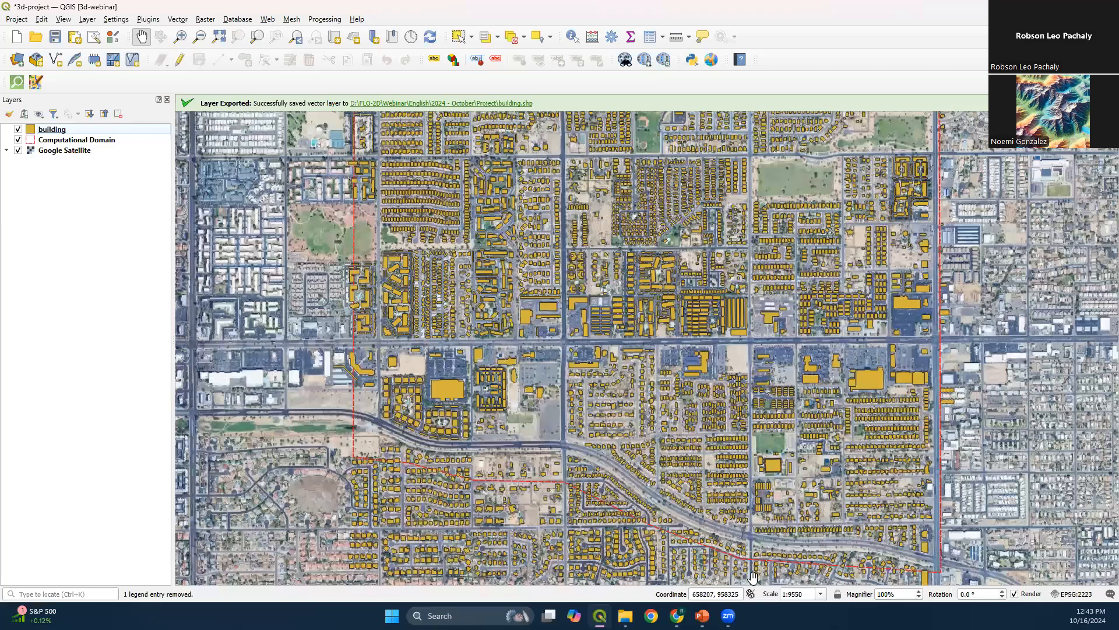
Select the building features that intersect the Computational Domain layer, using Select by Location as a new selection
{"action": "left_click", "coordinate": [105, 130]}
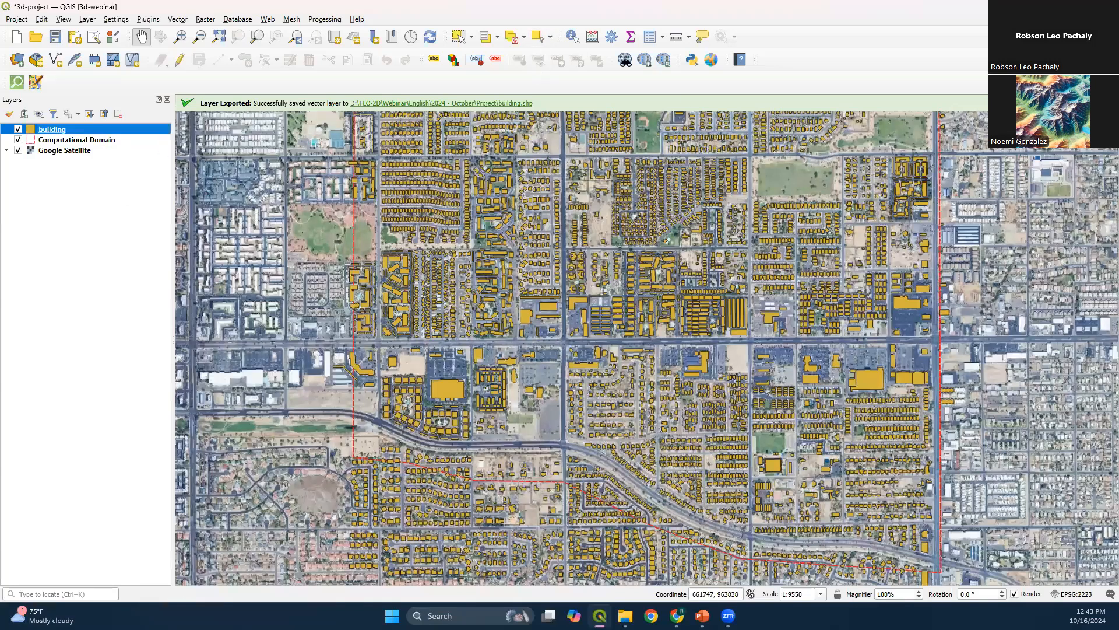
{"action": "left_click", "coordinate": [539, 38]}
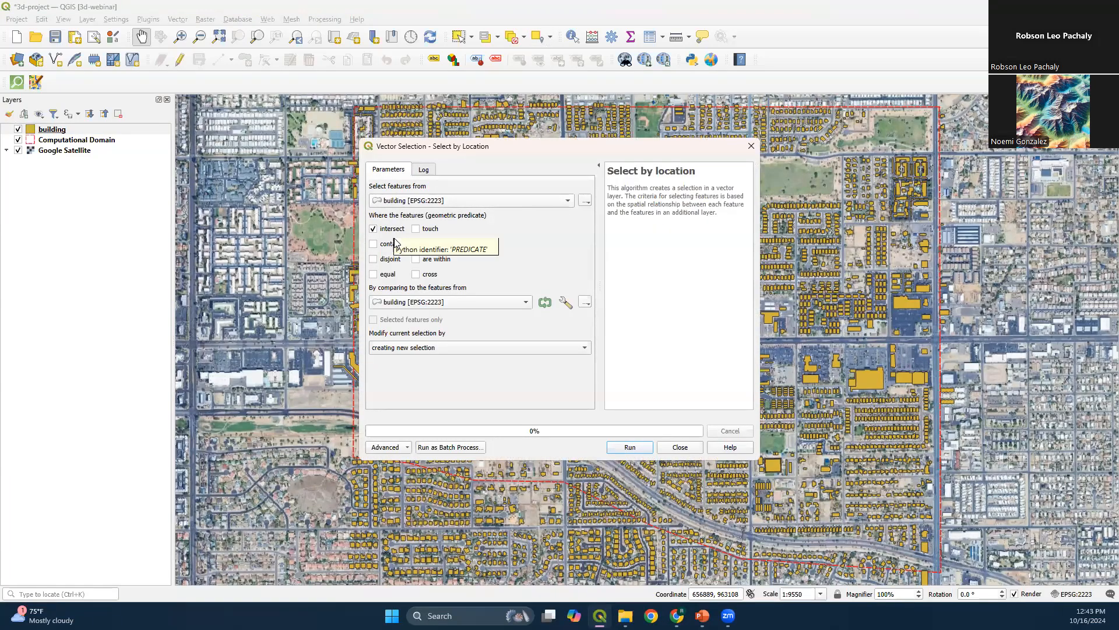
{"action": "left_click", "coordinate": [400, 306]}
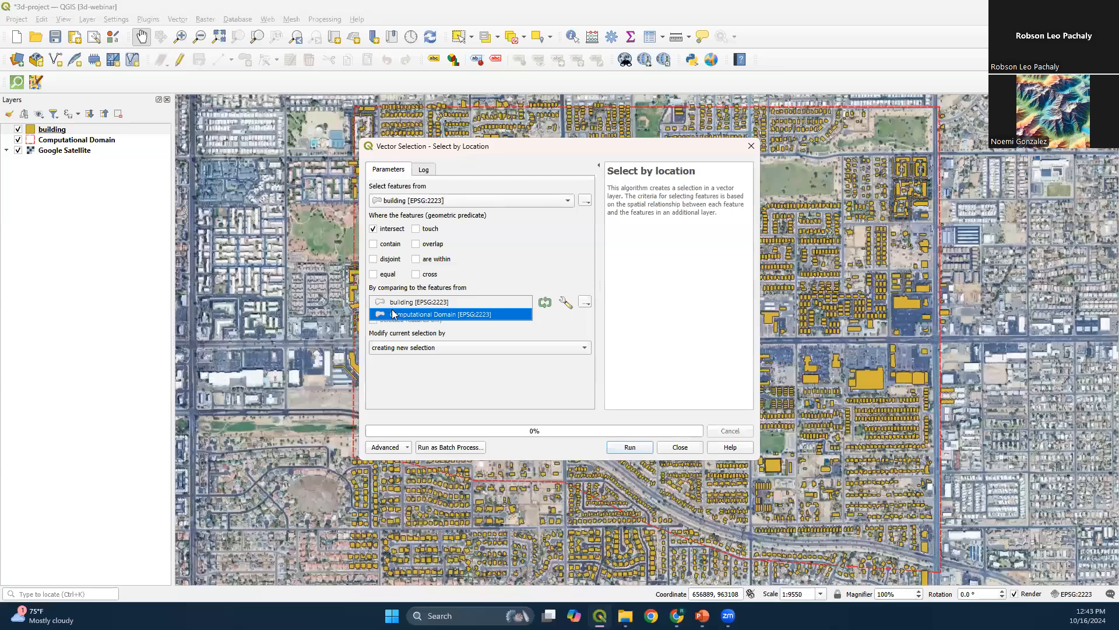
{"action": "left_click", "coordinate": [396, 315]}
{"action": "left_click", "coordinate": [629, 448]}
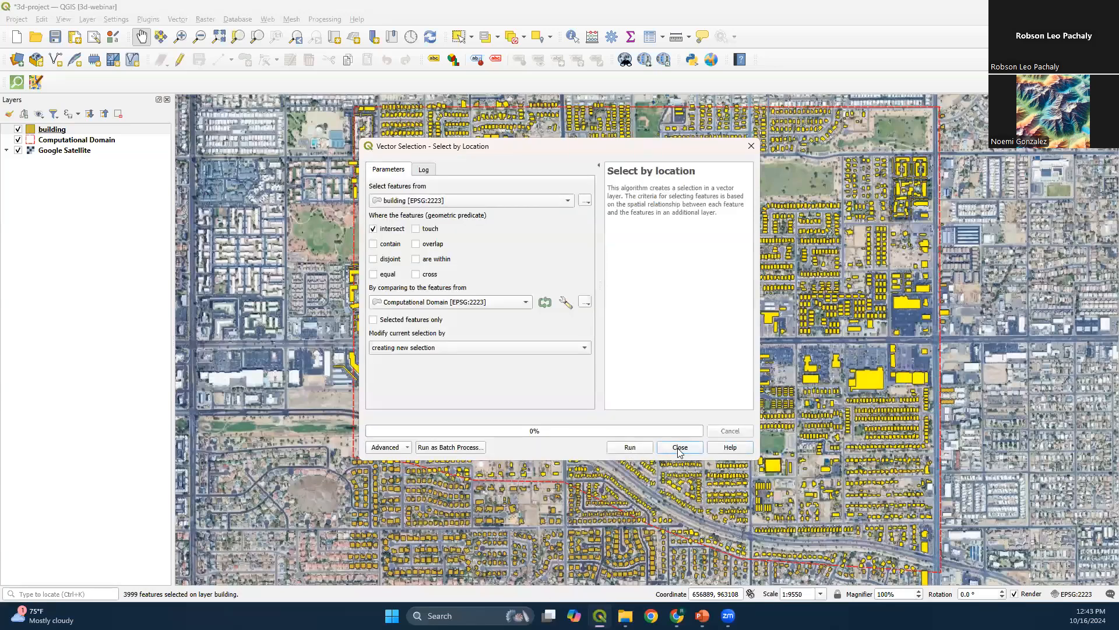
{"action": "left_click", "coordinate": [680, 447]}
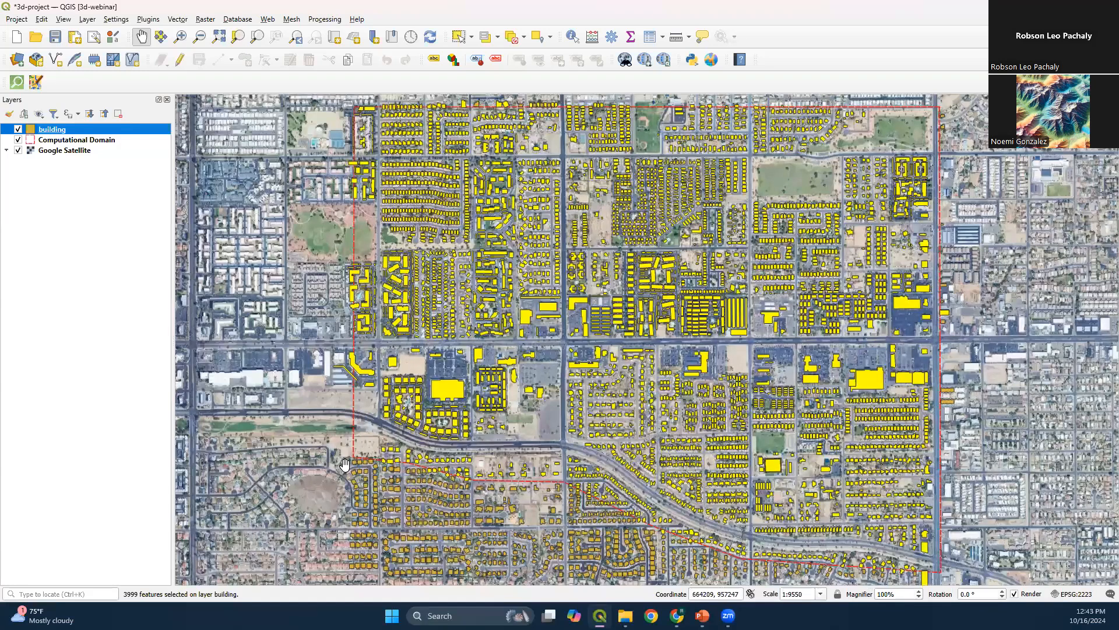
Invert the building selection, delete the features outside the computational domain, and end the layer's editing session
{"action": "left_click", "coordinate": [497, 41]}
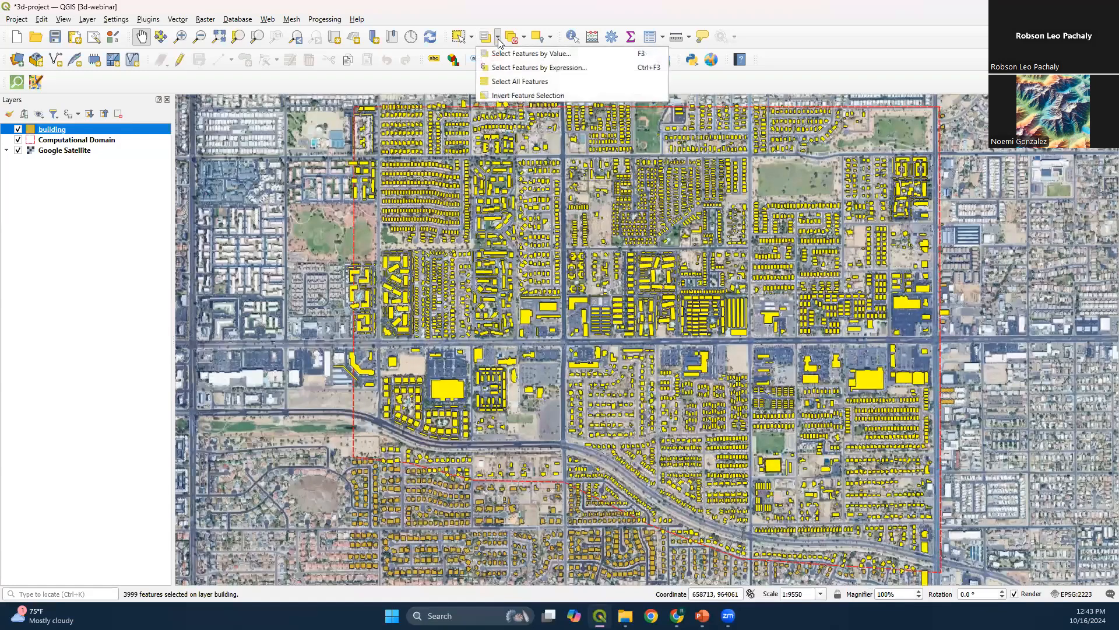
{"action": "left_click", "coordinate": [505, 97]}
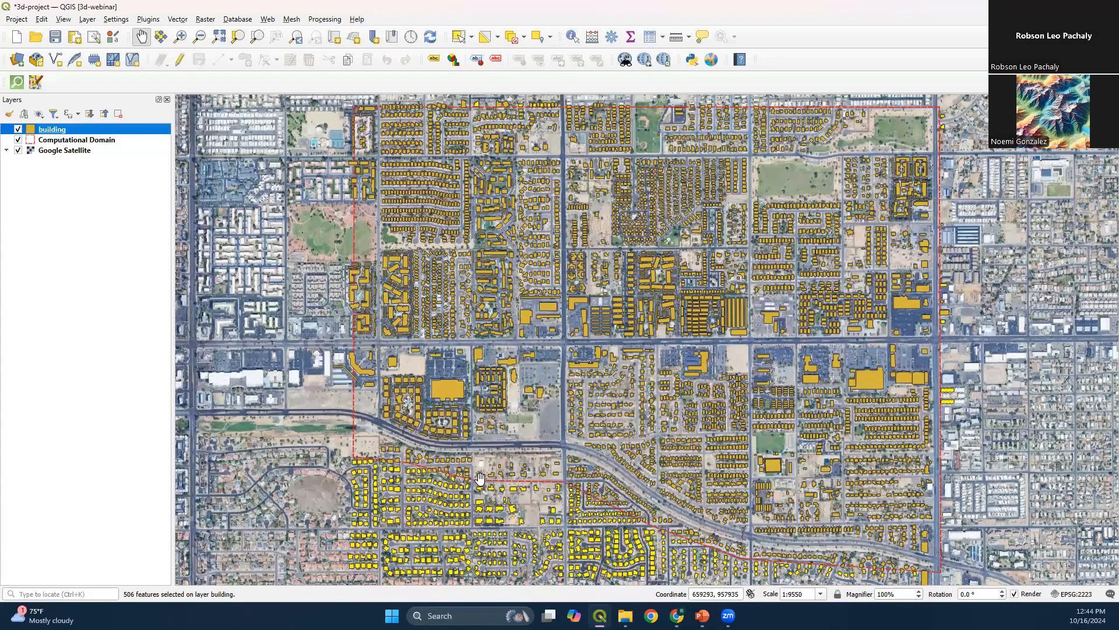
{"action": "left_click", "coordinate": [178, 65]}
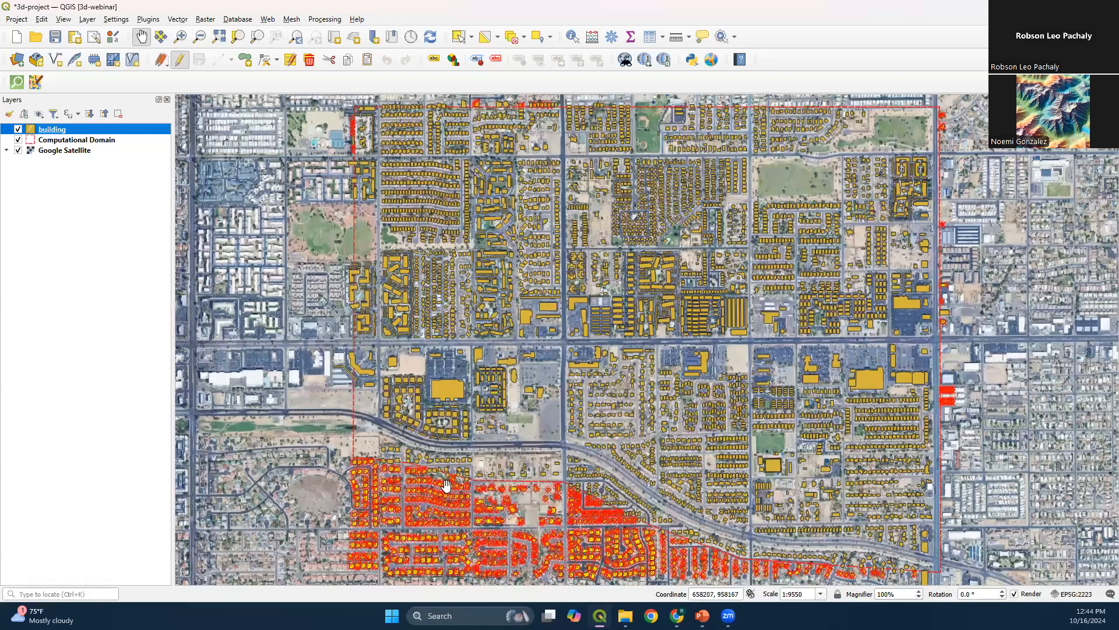
{"action": "left_click", "coordinate": [311, 58]}
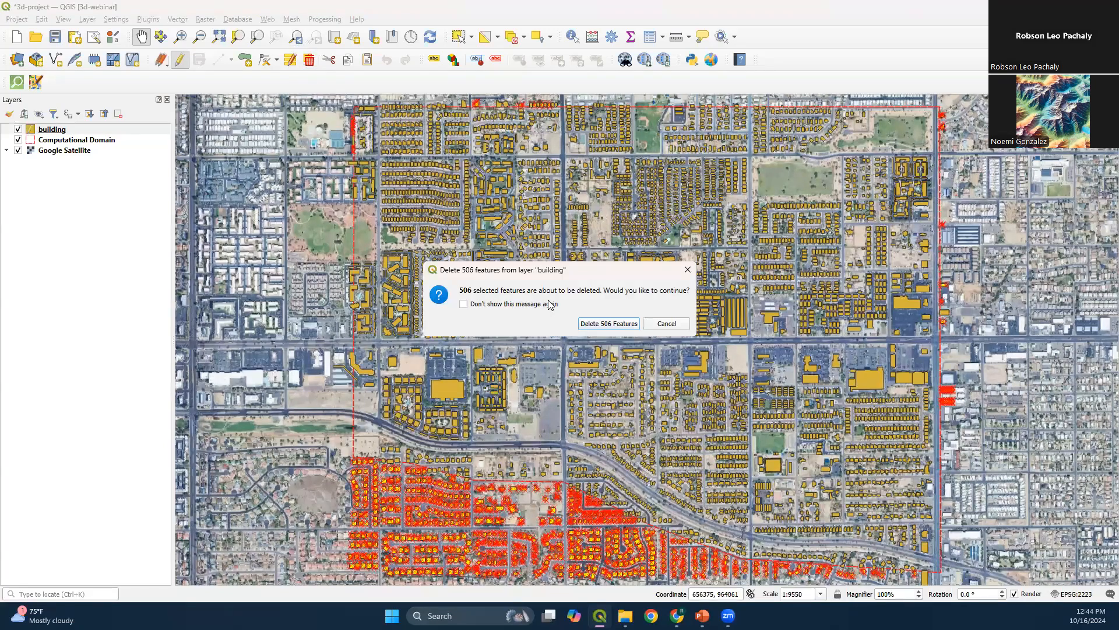
{"action": "left_click", "coordinate": [608, 323]}
{"action": "left_click", "coordinate": [186, 60]}
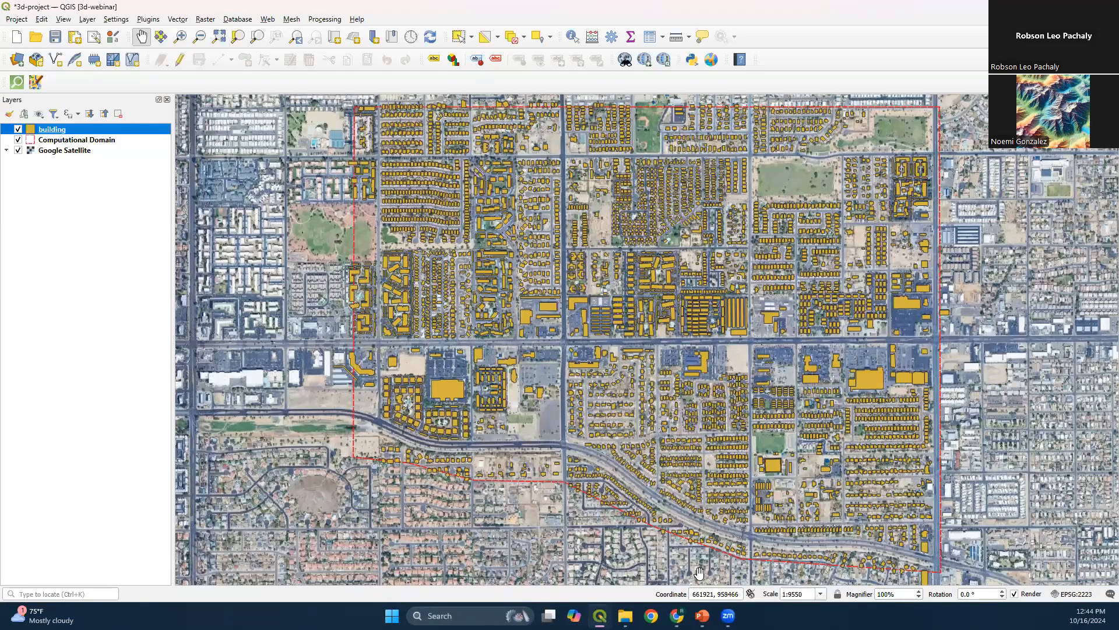
Check the Step-by-step slide in PowerPoint and return to the QGIS project
{"action": "left_click", "coordinate": [703, 616]}
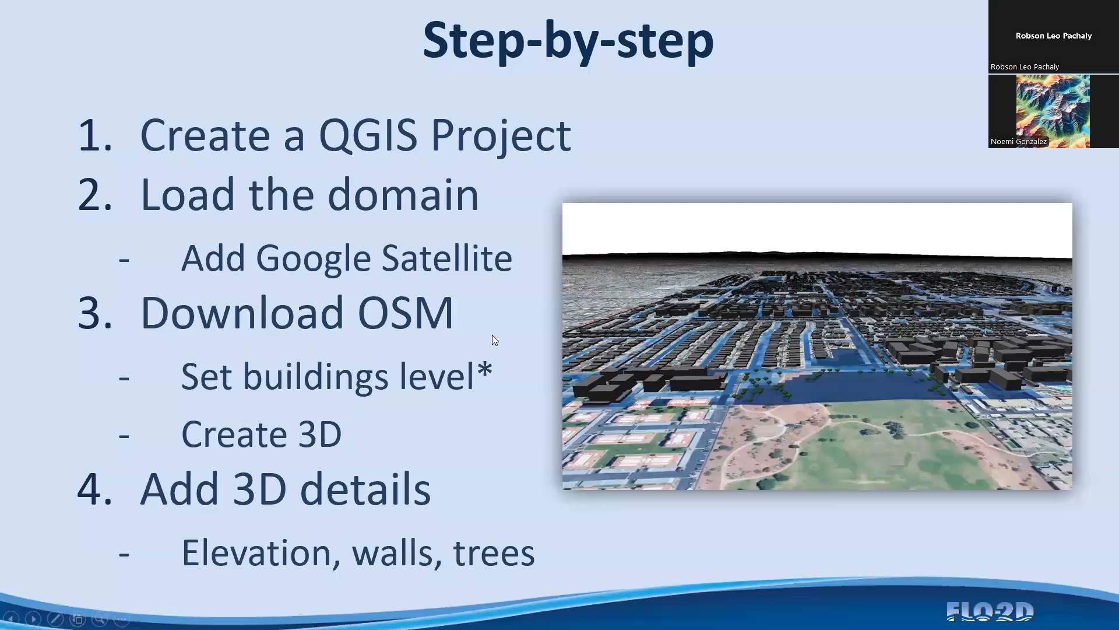
{"action": "key", "text": "alt+Tab"}
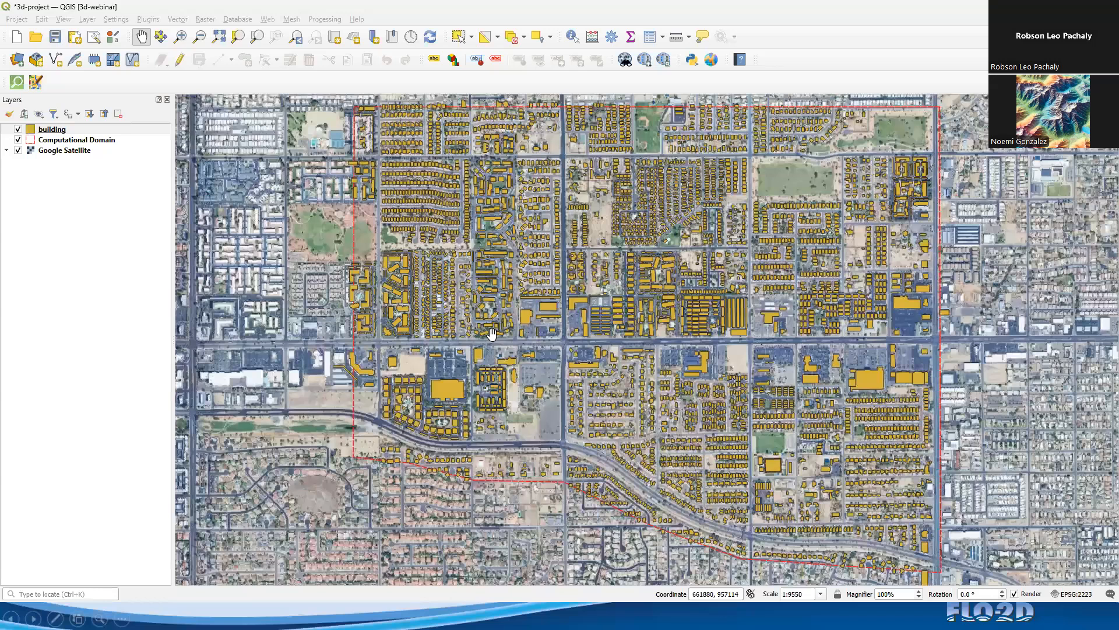
{"action": "left_click", "coordinate": [492, 333]}
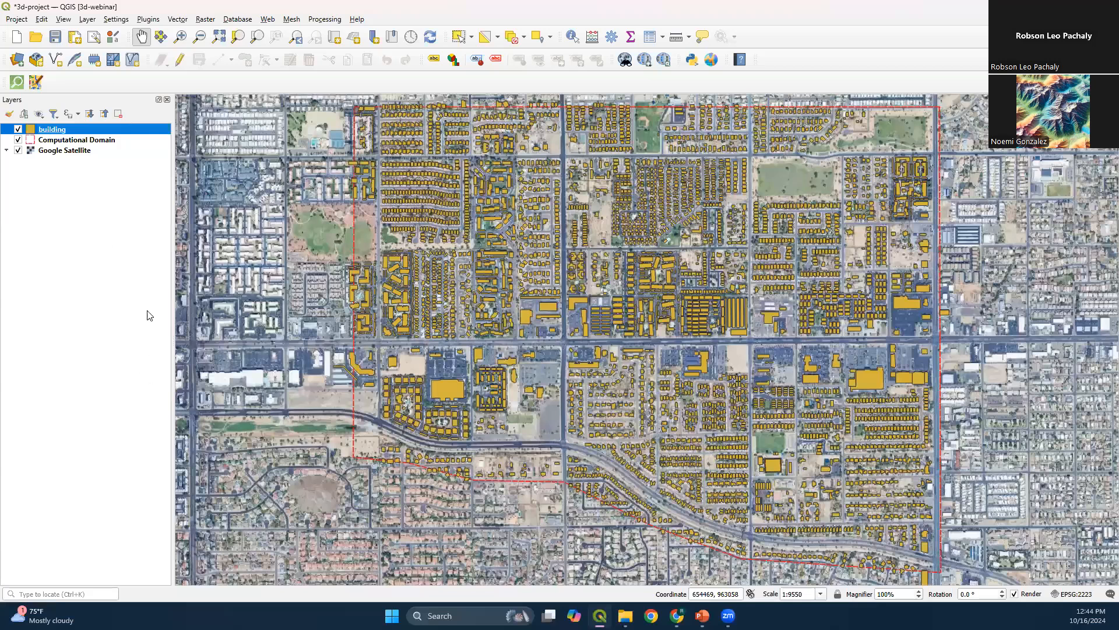
Open the building layer's attribute table full screen, sort it by the building field, and examine the building types through the records
{"action": "key", "text": "F6"}
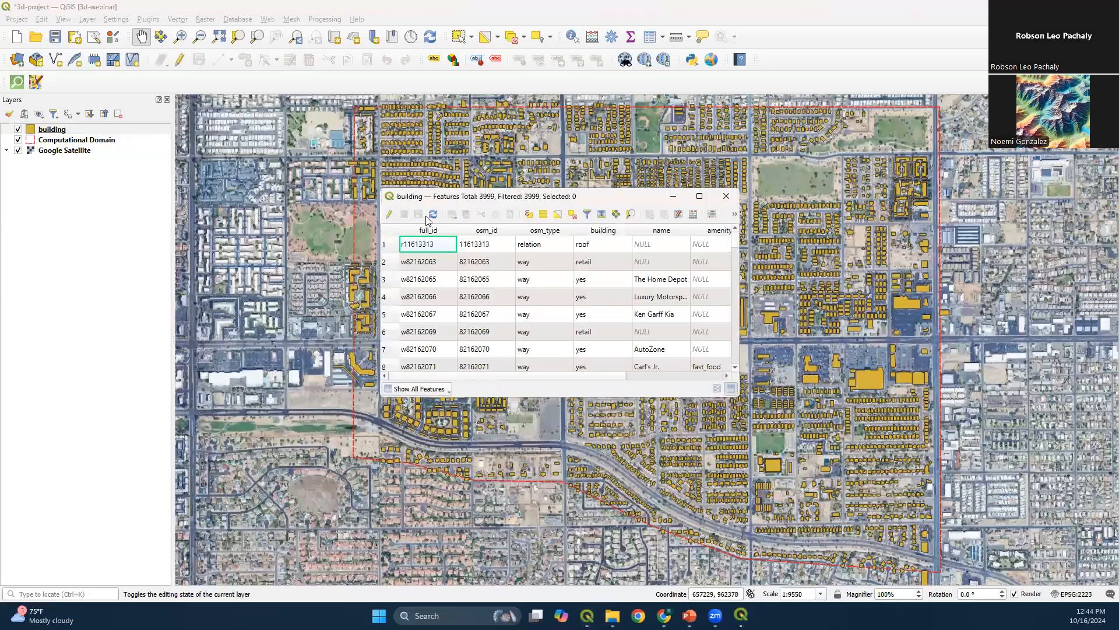
{"action": "left_click", "coordinate": [697, 199]}
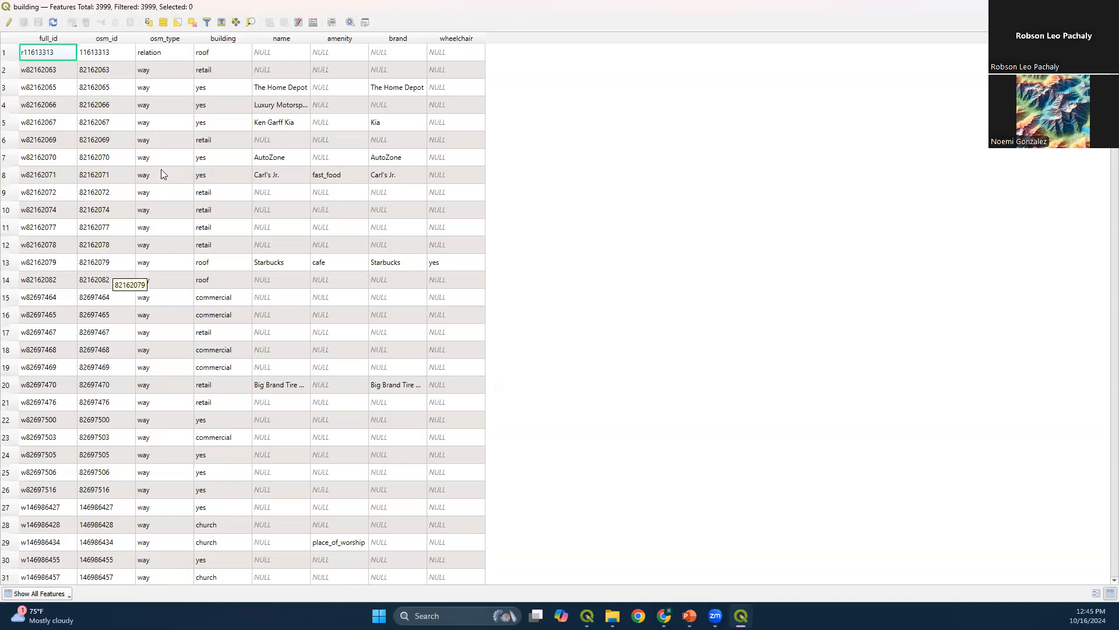
{"action": "left_click", "coordinate": [226, 39]}
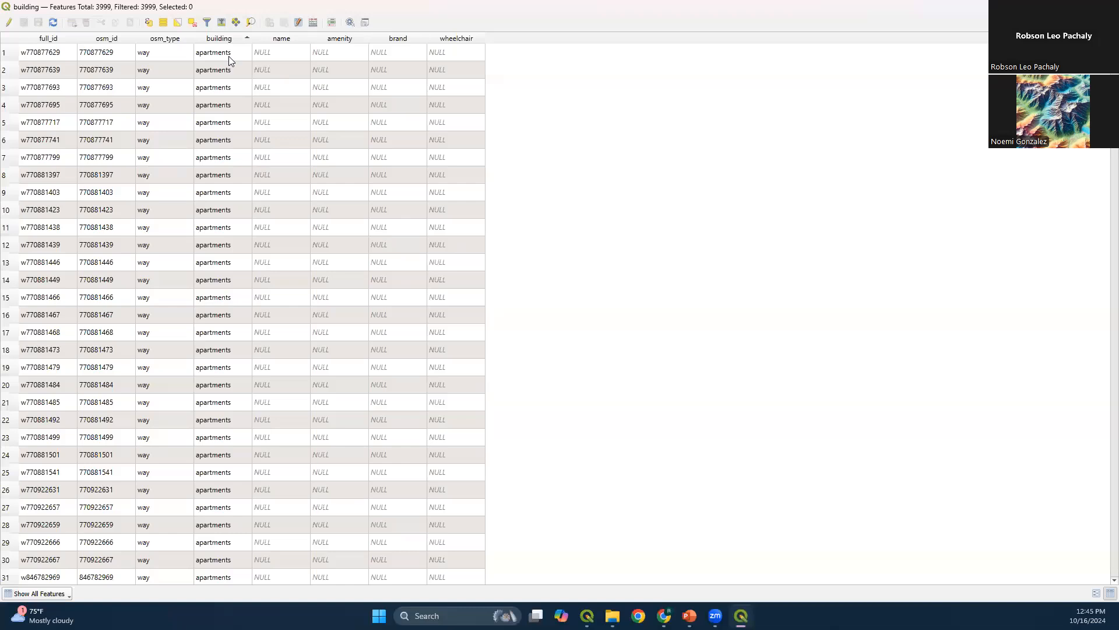
{"action": "left_click_drag", "start_coordinate": [1115, 48], "coordinate": [1069, 563]}
{"action": "left_click", "coordinate": [204, 279]}
{"action": "scroll", "coordinate": [608, 367], "scroll_direction": "down", "scroll_amount": 14}
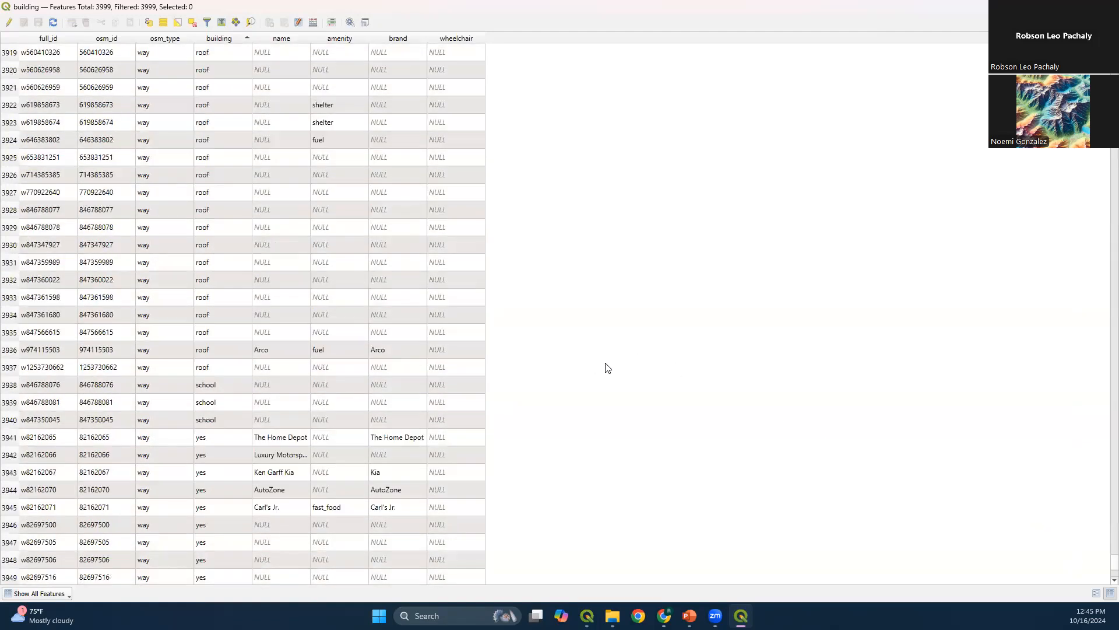
{"action": "scroll", "coordinate": [102, 292], "scroll_direction": "down", "scroll_amount": 4}
{"action": "left_click", "coordinate": [217, 265]}
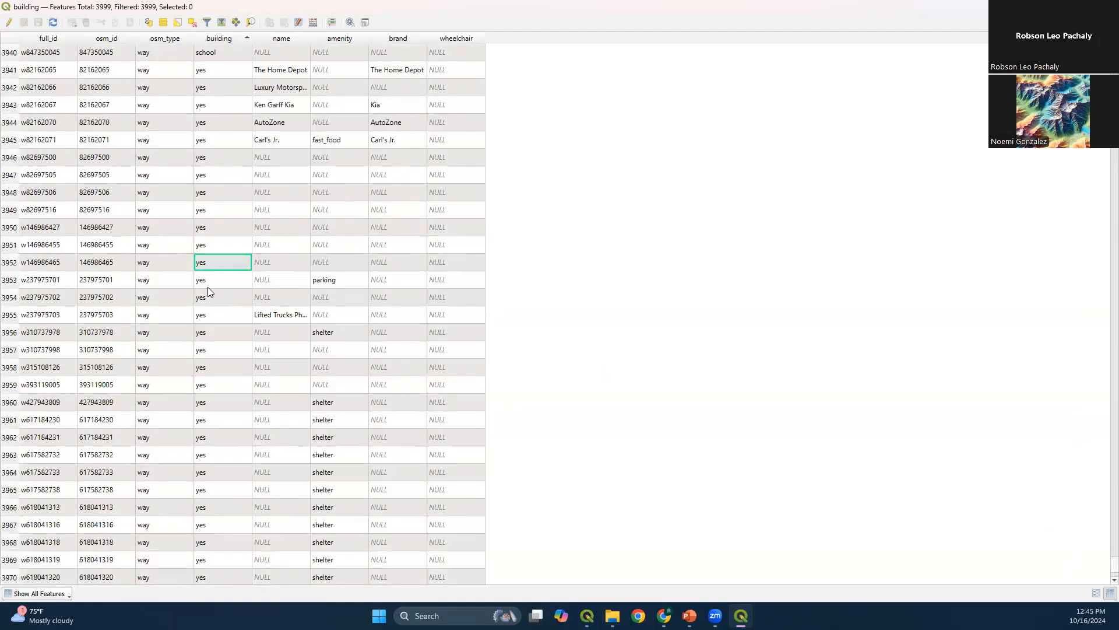
{"action": "left_click", "coordinate": [207, 285]}
Sort the attribute table by name, amenity, brand and wheelchair in turn to examine the other OSM attributes
{"action": "left_click_drag", "start_coordinate": [1114, 565], "coordinate": [1105, 47]}
{"action": "left_click", "coordinate": [277, 38]}
{"action": "left_click", "coordinate": [341, 38]}
{"action": "left_click", "coordinate": [337, 38]}
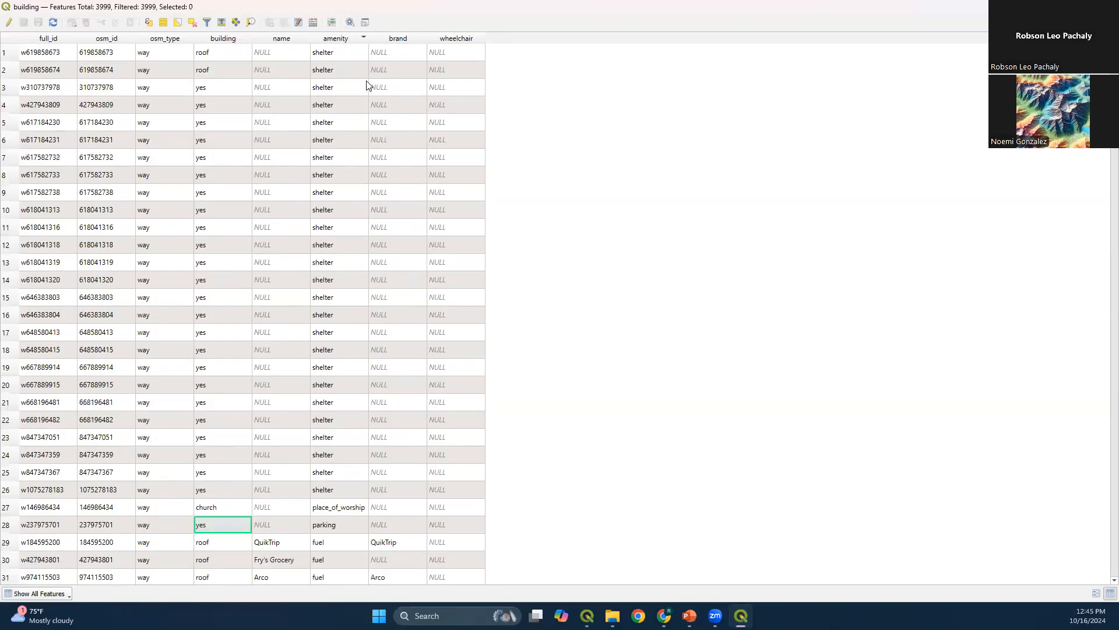
{"action": "left_click", "coordinate": [405, 40]}
{"action": "left_click", "coordinate": [455, 40]}
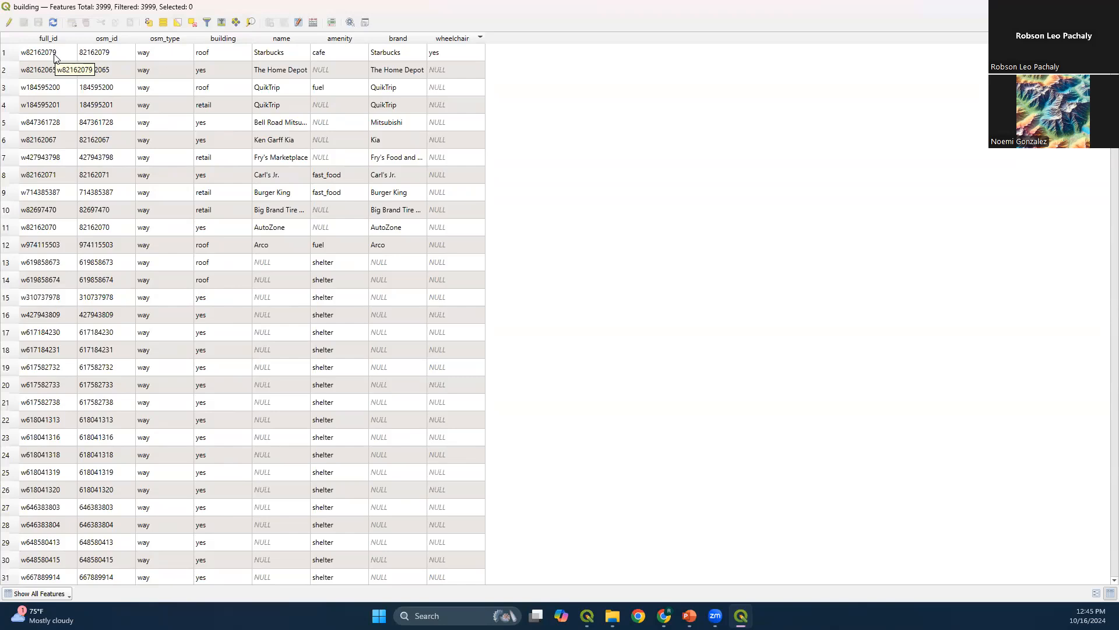
Set up a new field named bld_lvl of type Decimal number (real) in the Field Calculator and enlarge the dialog
{"action": "left_click", "coordinate": [313, 22]}
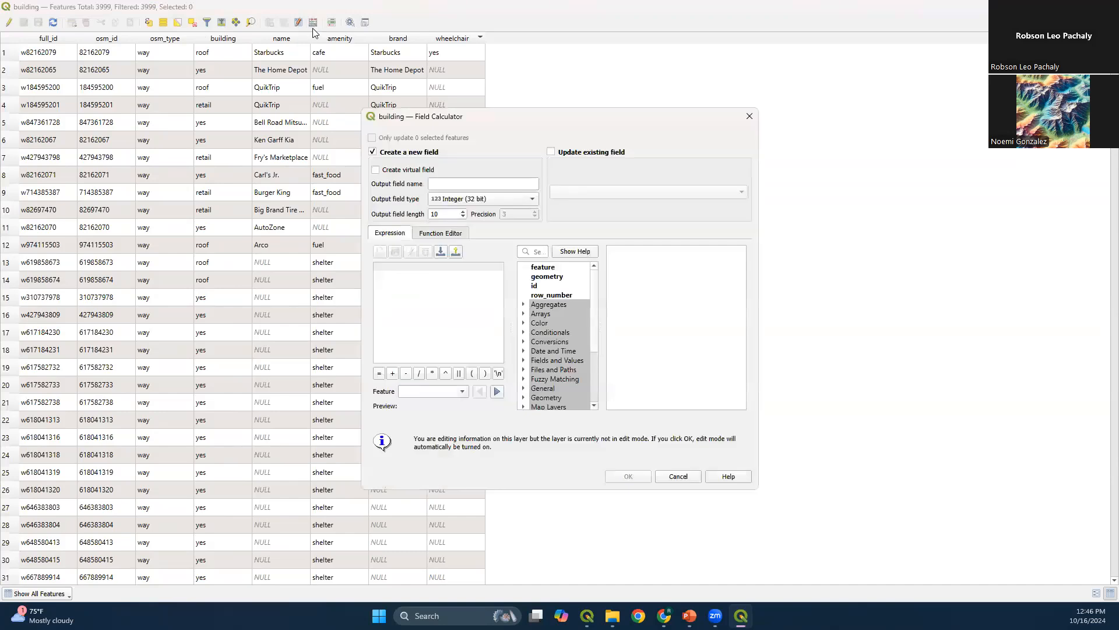
{"action": "left_click", "coordinate": [469, 184]}
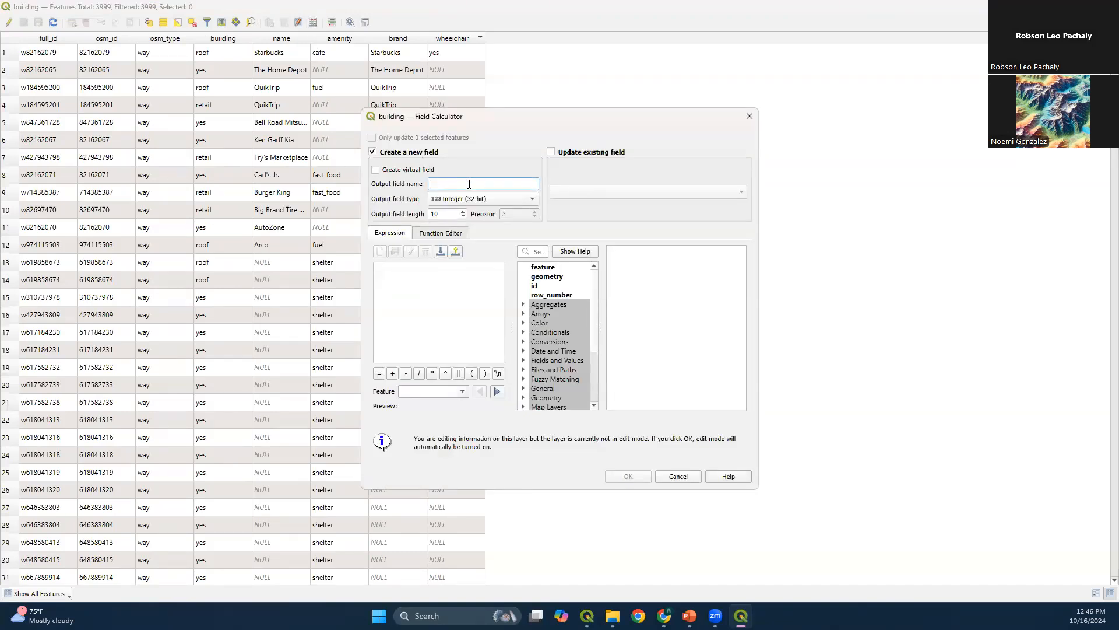
{"action": "type", "text": "bld_lvl"}
{"action": "left_click", "coordinate": [504, 198]}
{"action": "left_click", "coordinate": [499, 221]}
{"action": "left_click_drag", "start_coordinate": [758, 268], "coordinate": [977, 262]}
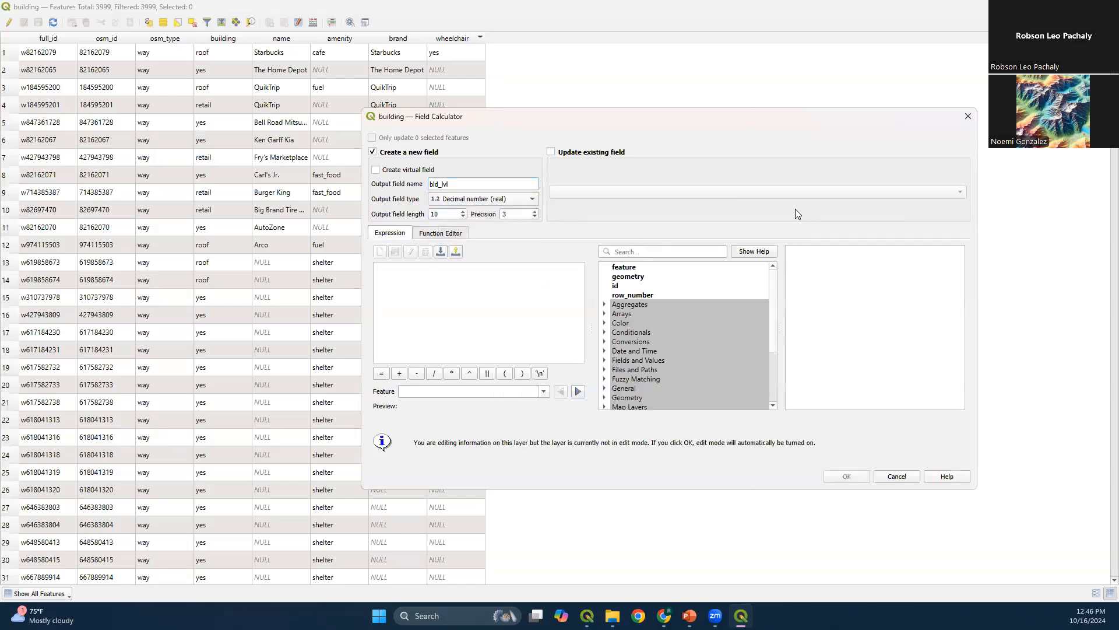
{"action": "left_click_drag", "start_coordinate": [691, 111], "coordinate": [539, 58]}
Start a CASE expression for bld_lvl with the condition WHEN "building" = 'apartments' THEN 4
{"action": "left_click", "coordinate": [369, 236]}
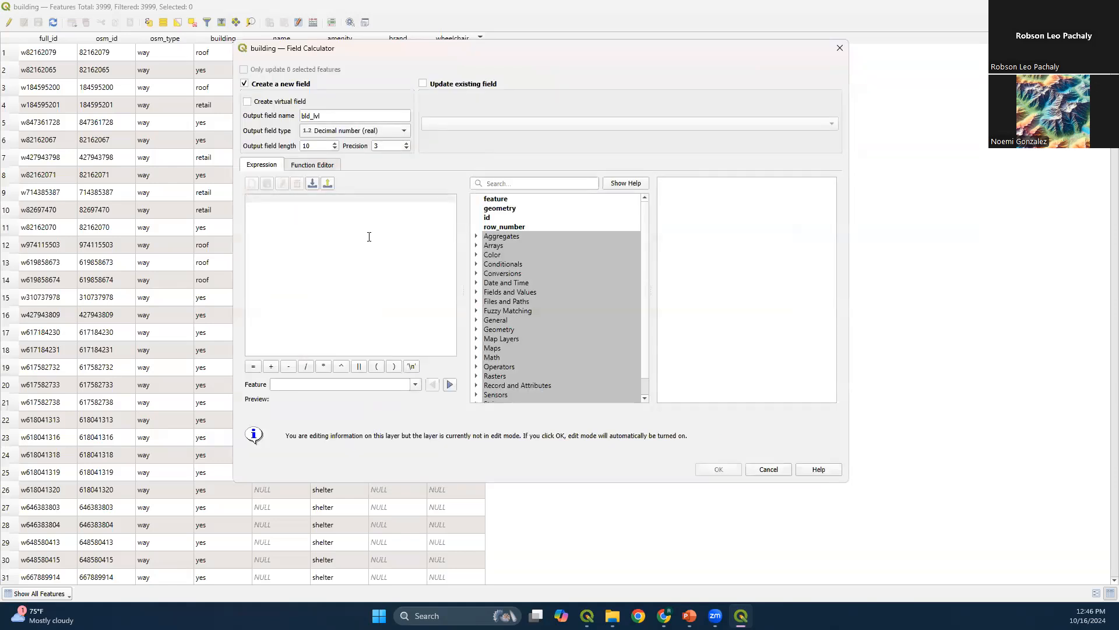
{"action": "key", "text": "Caps_Lock"}
{"action": "type", "text": "CASE"}
{"action": "key", "text": "Return"}
{"action": "key", "text": "Tab"}
{"action": "key", "text": "Caps_Lock"}
{"action": "key", "text": "Caps_Lock"}
{"action": "type", "text": "WHEN \"BUILDI"}
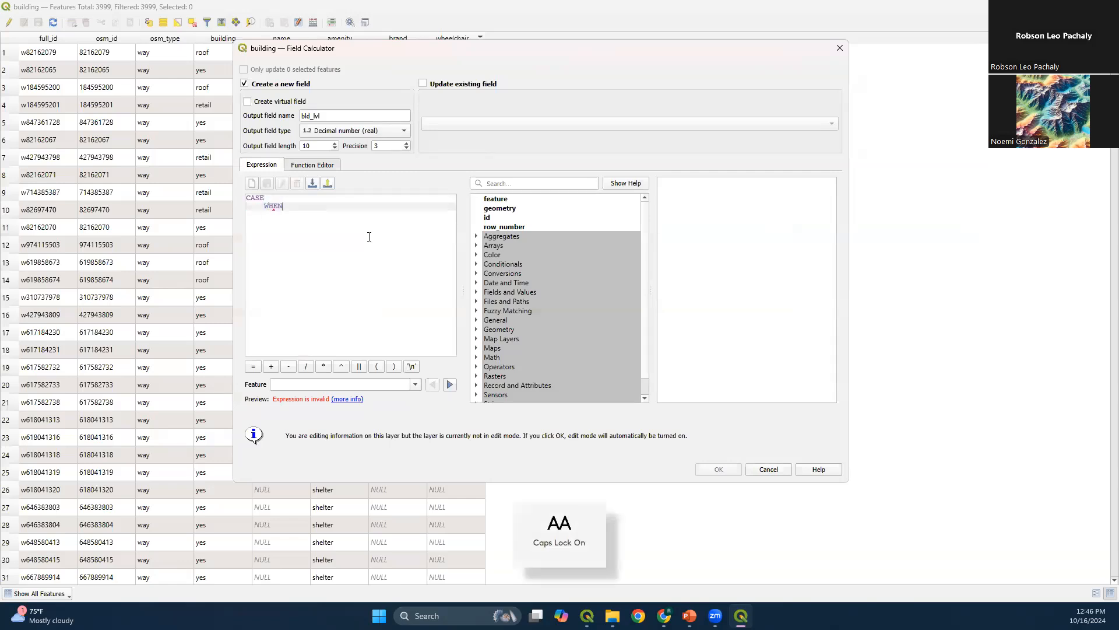
{"action": "key", "text": "BackSpace"}
{"action": "key", "text": "BackSpace"}
{"action": "key", "text": "BackSpace"}
{"action": "key", "text": "BackSpace"}
{"action": "key", "text": "BackSpace"}
{"action": "key", "text": "BackSpace"}
{"action": "key", "text": "Caps_Lock"}
{"action": "type", "text": "building\" ="}
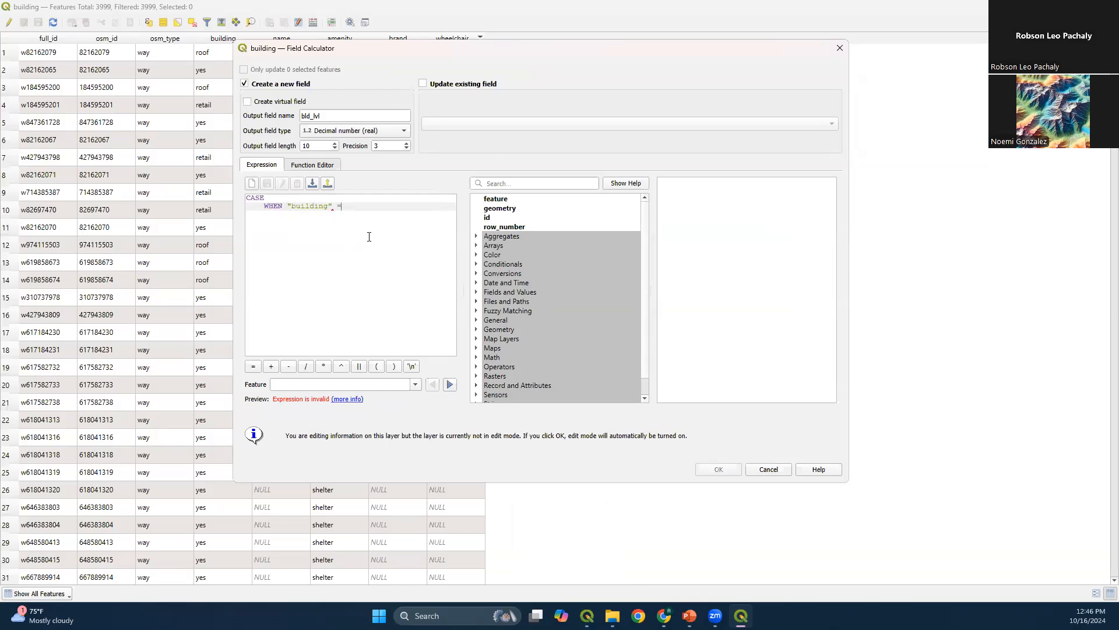
{"action": "type", "text": " 'apartments'"}
{"action": "type", "text": " THEN "}
{"action": "type", "text": "'"}
{"action": "key", "text": "Return"}
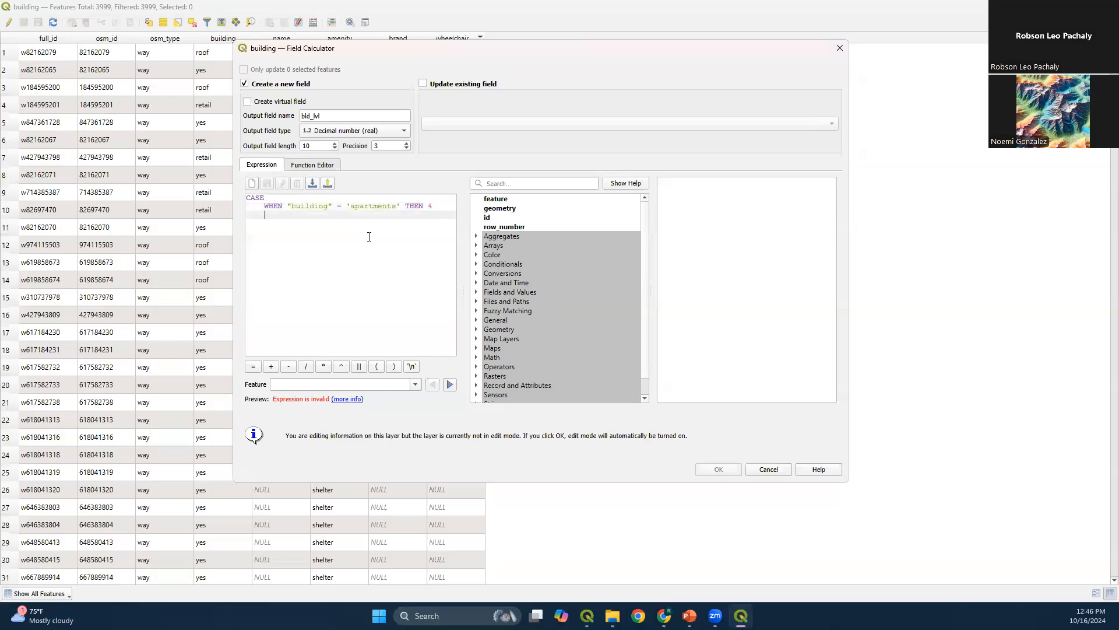
Add the condition WHEN "building" = 'hotel' THEN 3 to the CASE expression
{"action": "type", "text": "WHEN \"building\" = 'hotel' THEN 3"}
{"action": "key", "text": "Return"}
Add the condition WHEN "building" = 'commercial' THEN 2 to the CASE expression
{"action": "type", "text": "WHEN \"building\" "}
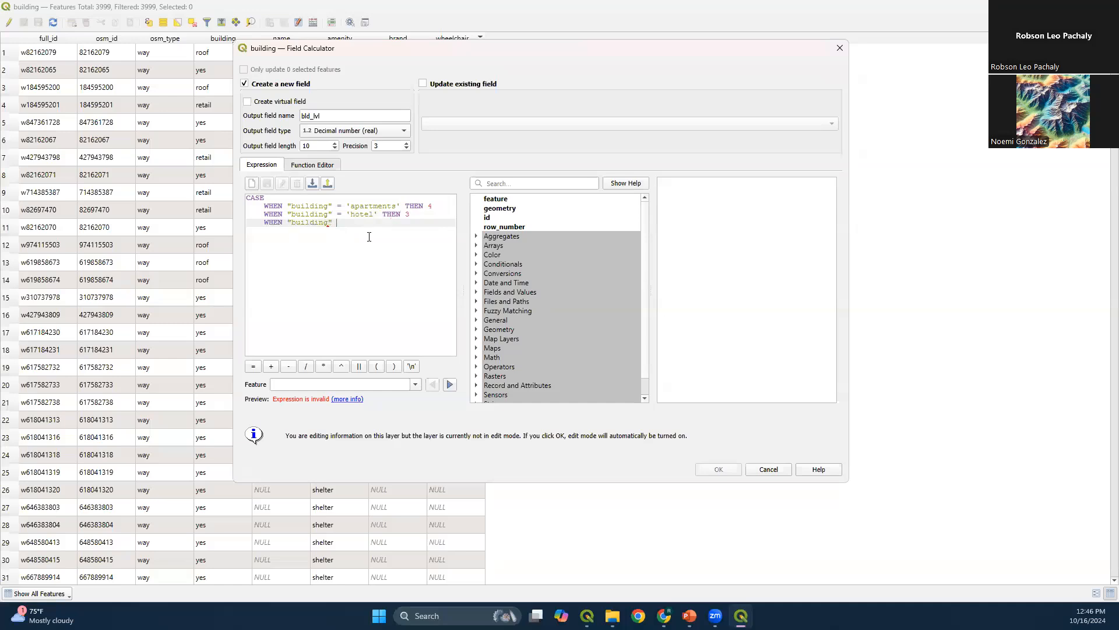
{"action": "type", "text": "= 'commercial' THE"}
{"action": "key", "text": "BackSpace"}
{"action": "type", "text": "N 2"}
{"action": "key", "text": "Return"}
Add the condition WHEN "building" = 'house' THEN 1.5 to the CASE expression
{"action": "type", "text": "WHEN \"building\""}
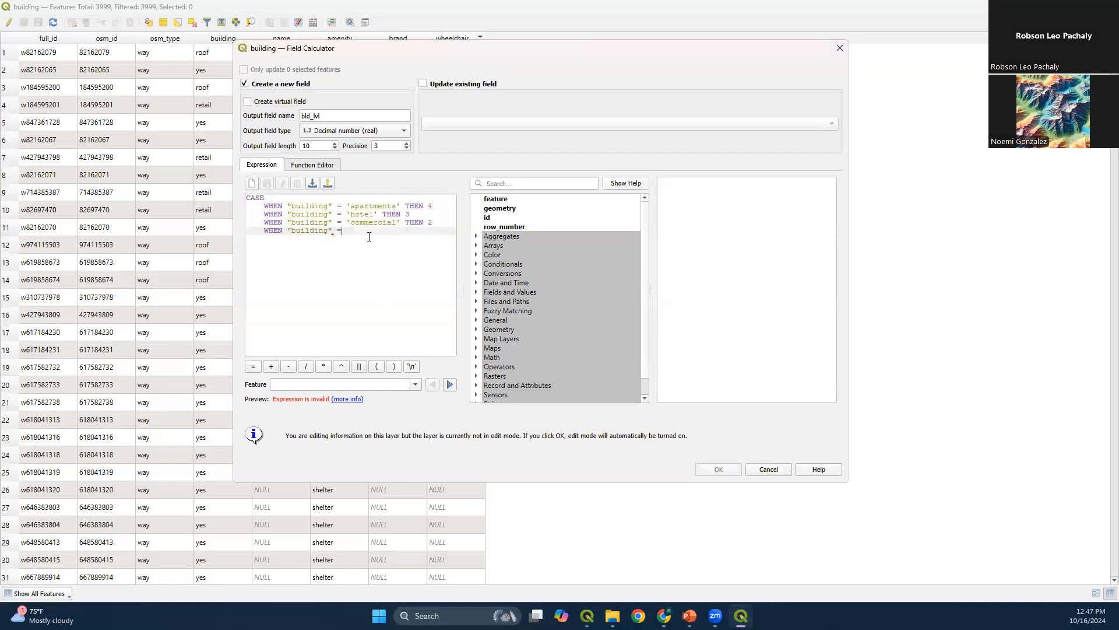
{"action": "type", "text": " = 'house' THEN 1.5"}
{"action": "key", "text": "Return"}
Finish the CASE expression with ELSE 1 and END
{"action": "type", "text": "ELS"}
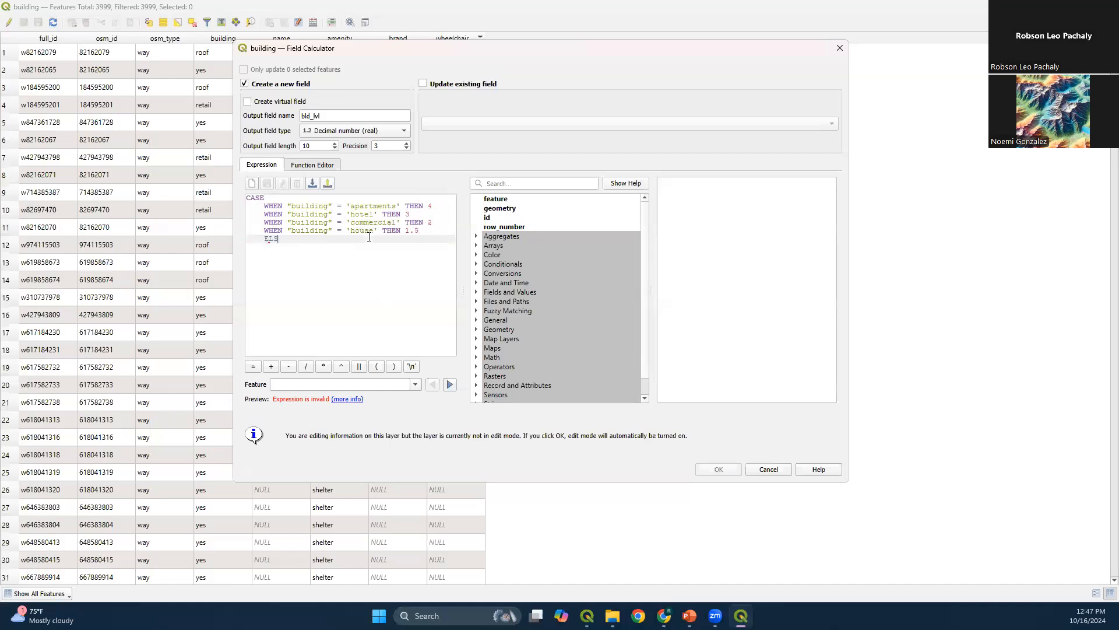
{"action": "type", "text": "E 1"}
{"action": "key", "text": "Return"}
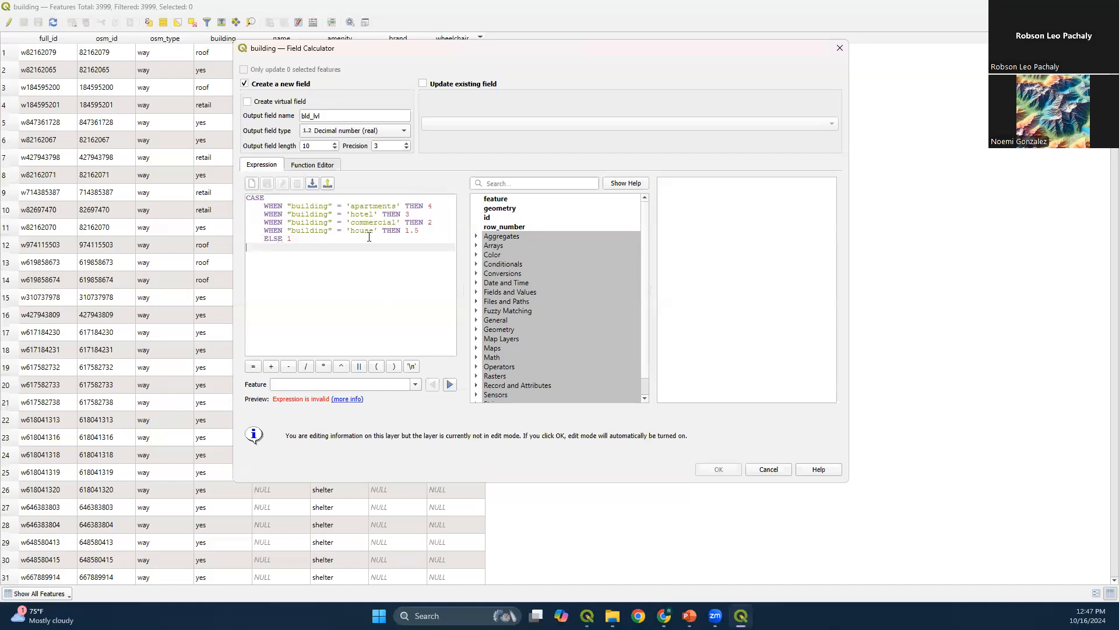
{"action": "type", "text": "END"}
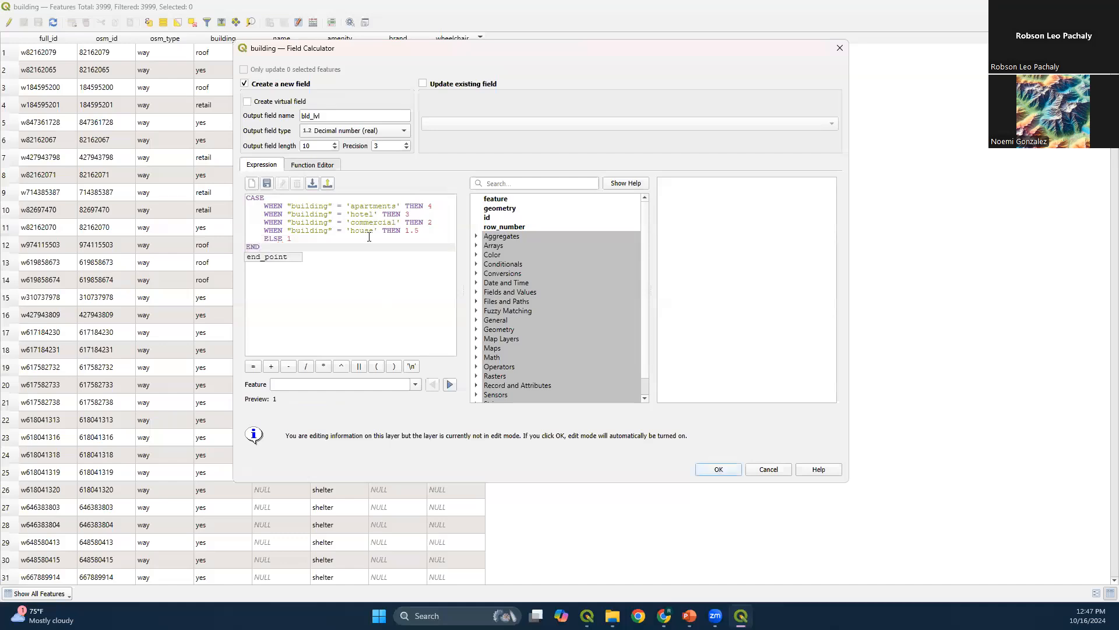
{"action": "left_click", "coordinate": [369, 237]}
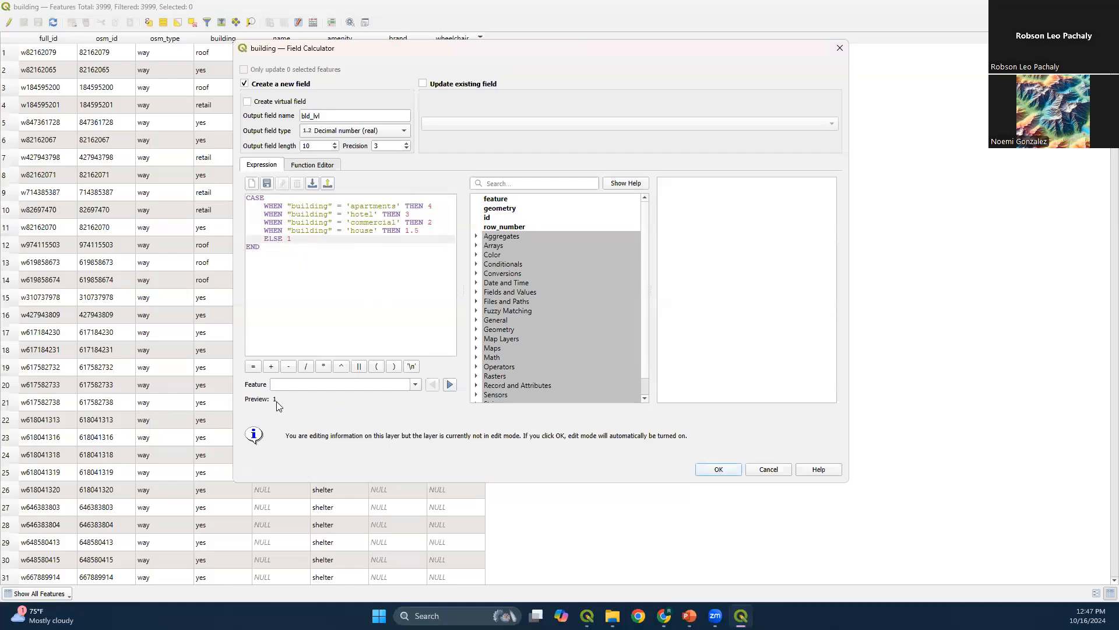
Review the CASE expression, checking each building type condition and its assigned level value
{"action": "left_click_drag", "start_coordinate": [329, 295], "coordinate": [169, 184]}
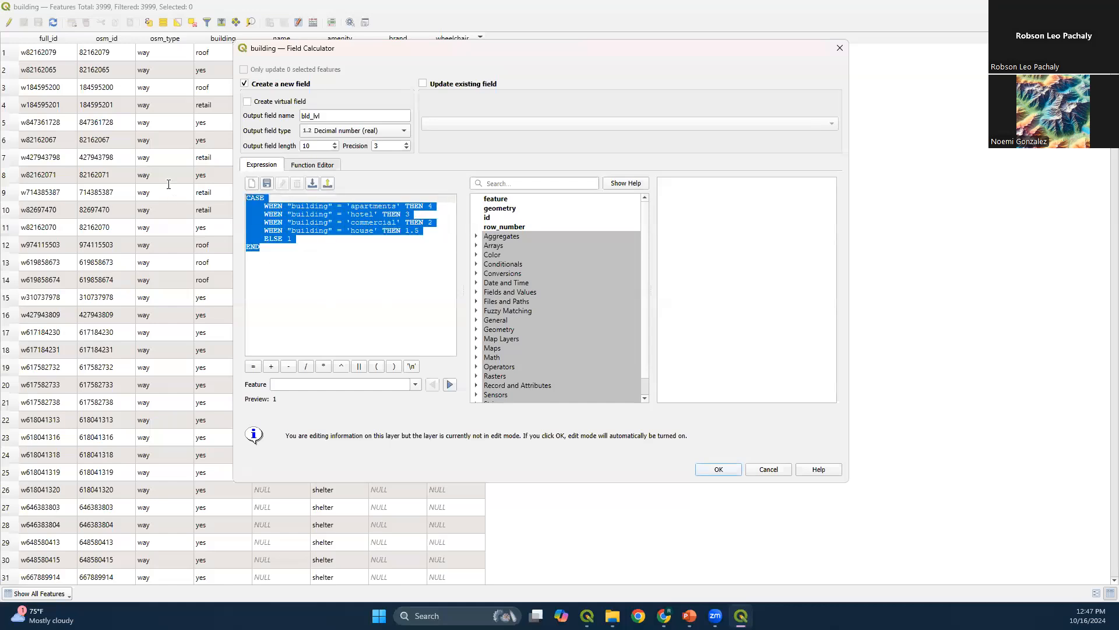
{"action": "left_click", "coordinate": [405, 271]}
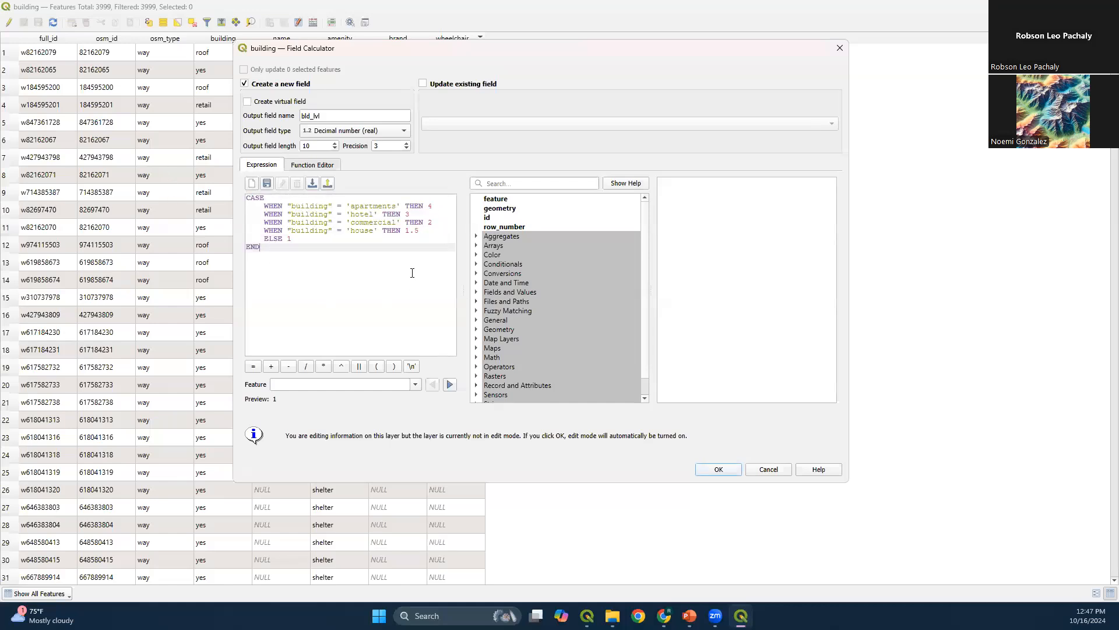
{"action": "left_click", "coordinate": [290, 206]}
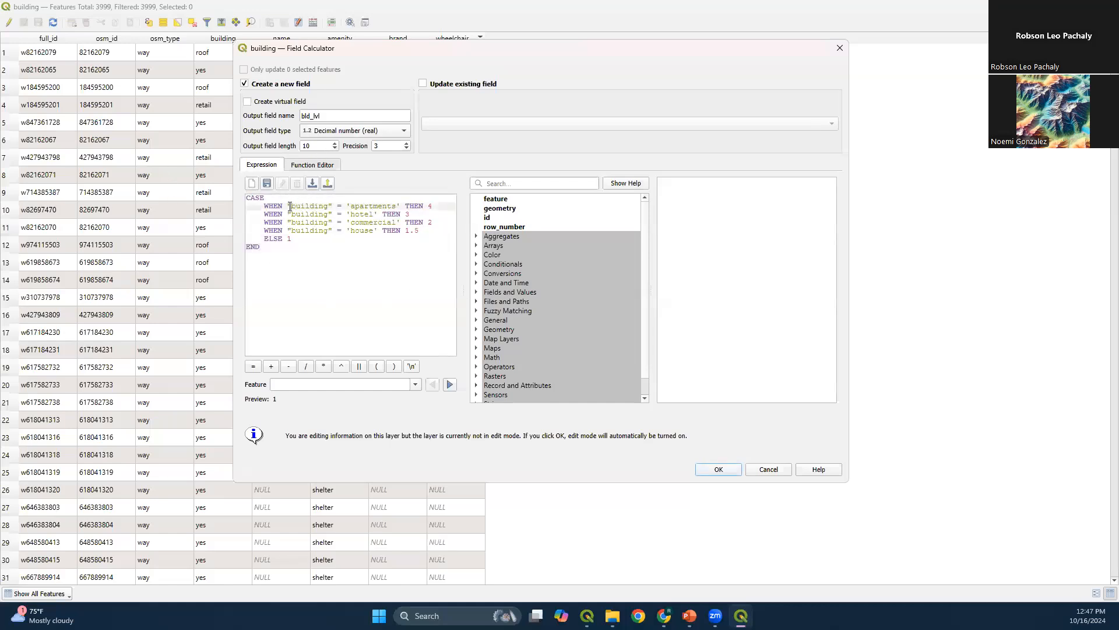
{"action": "left_click_drag", "start_coordinate": [288, 206], "coordinate": [292, 207]}
{"action": "left_click_drag", "start_coordinate": [347, 206], "coordinate": [351, 206]}
{"action": "left_click", "coordinate": [351, 207]}
{"action": "left_click_drag", "start_coordinate": [289, 208], "coordinate": [400, 208]}
{"action": "left_click", "coordinate": [423, 213]}
{"action": "left_click", "coordinate": [442, 207]}
{"action": "left_click", "coordinate": [442, 216]}
{"action": "left_click", "coordinate": [442, 222]}
{"action": "left_click", "coordinate": [438, 229]}
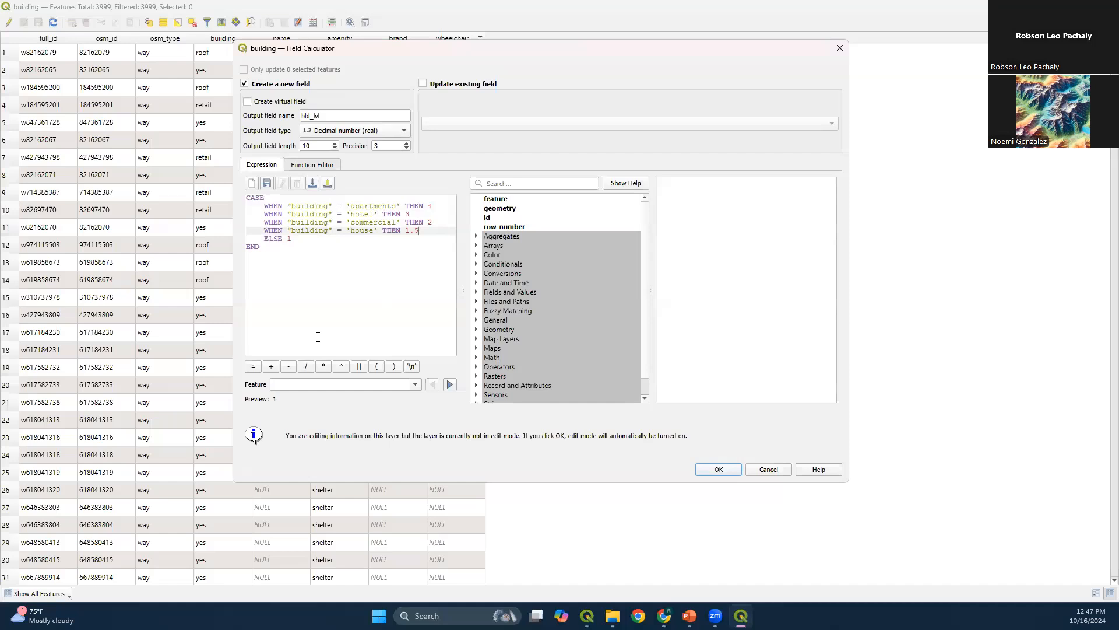
{"action": "left_click_drag", "start_coordinate": [345, 272], "coordinate": [250, 197]}
{"action": "left_click", "coordinate": [338, 241]}
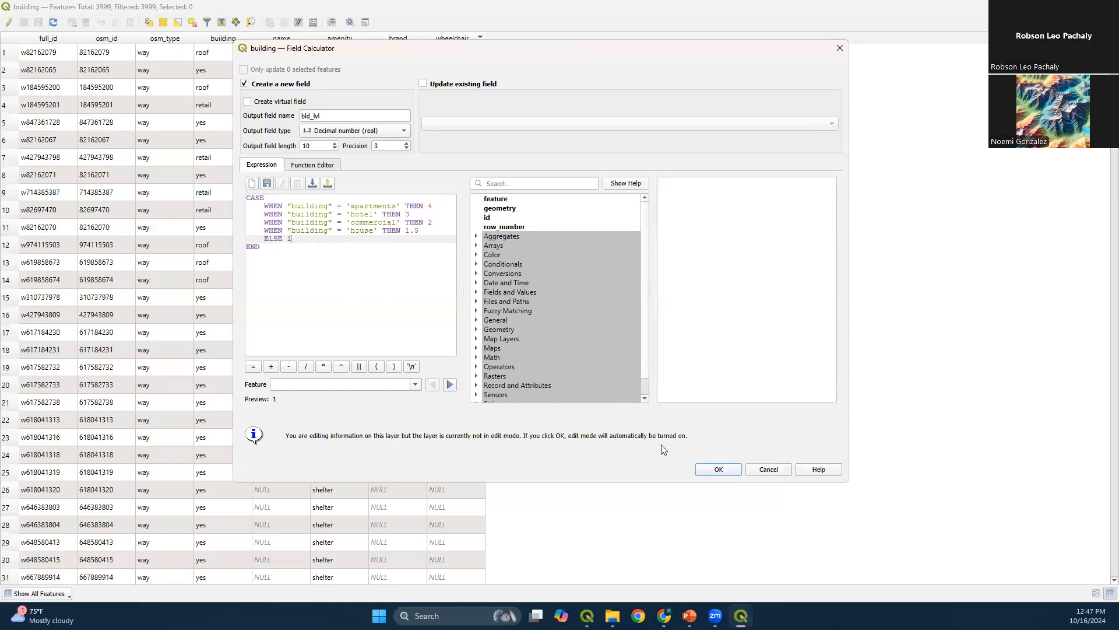
Create the bld_lvl field from the expression, then sort the table by building and check the assigned levels
{"action": "left_click", "coordinate": [712, 472]}
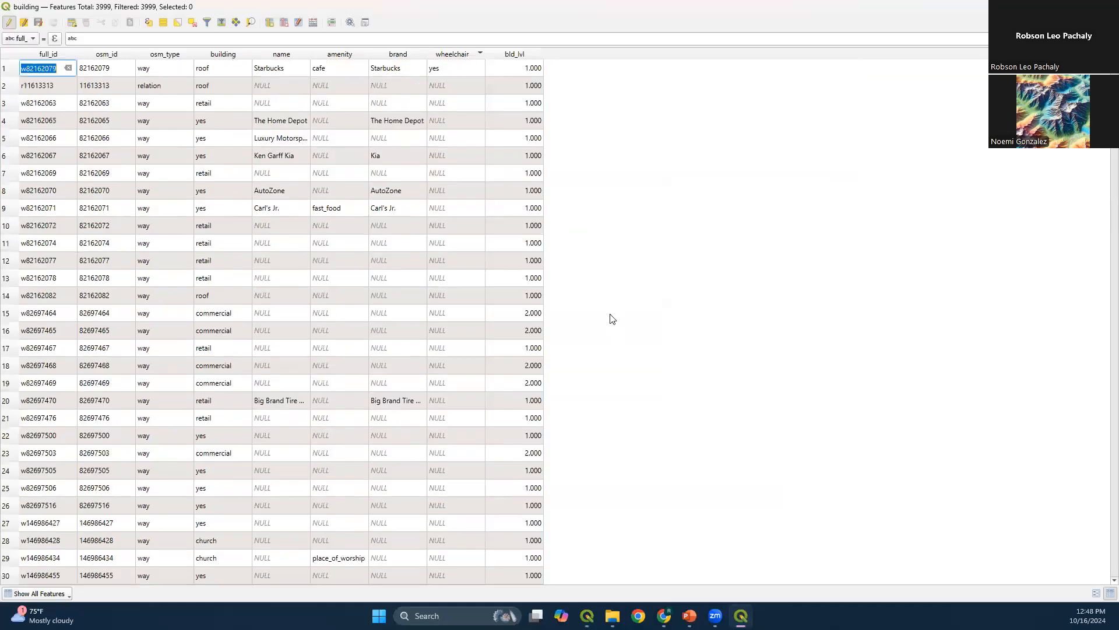
{"action": "left_click", "coordinate": [231, 54]}
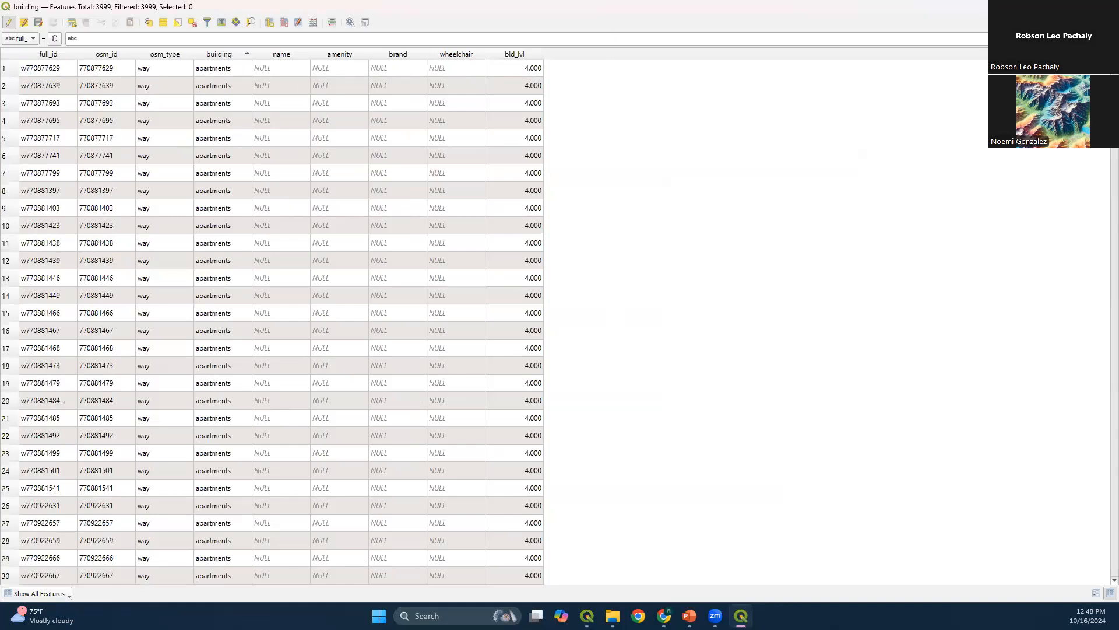
{"action": "left_click_drag", "start_coordinate": [1115, 62], "coordinate": [1091, 159]}
{"action": "scroll", "coordinate": [369, 327], "scroll_direction": "down", "scroll_amount": 7}
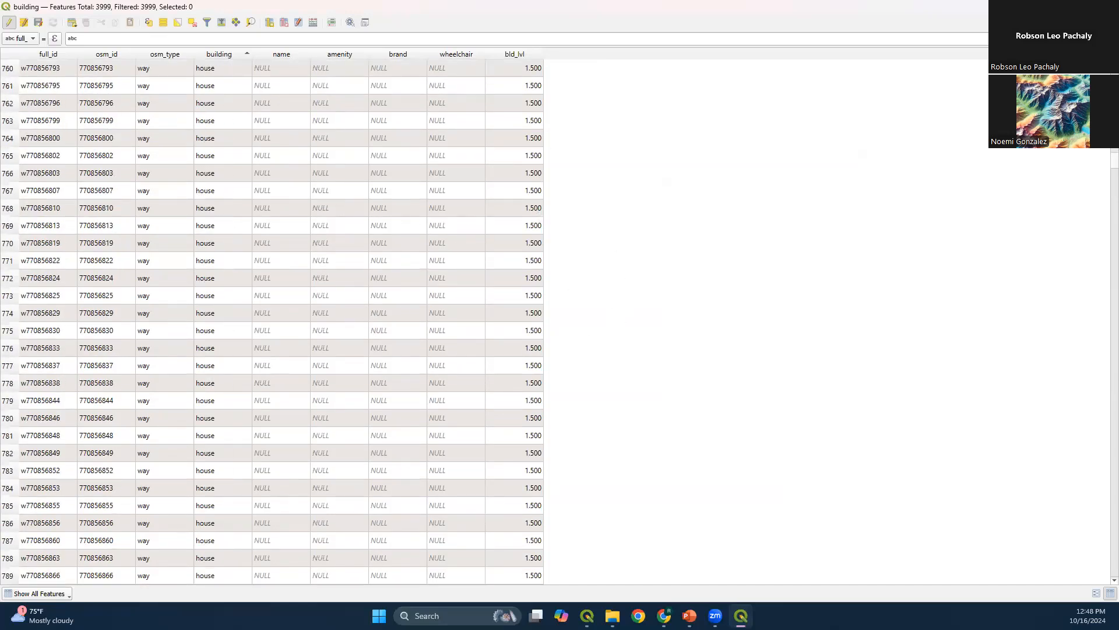
{"action": "left_click_drag", "start_coordinate": [1103, 166], "coordinate": [1092, 425]}
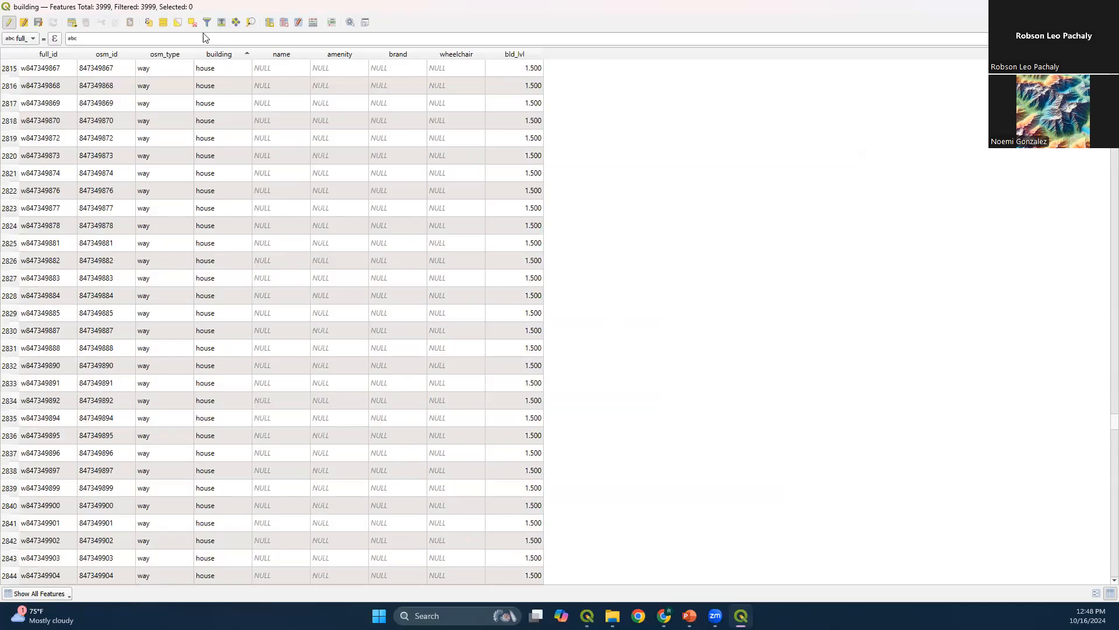
Turn off editing for the building layer, saving the changes, and close its attribute table
{"action": "left_click", "coordinate": [9, 22]}
{"action": "left_click", "coordinate": [551, 314]}
{"action": "left_click", "coordinate": [1106, 6]}
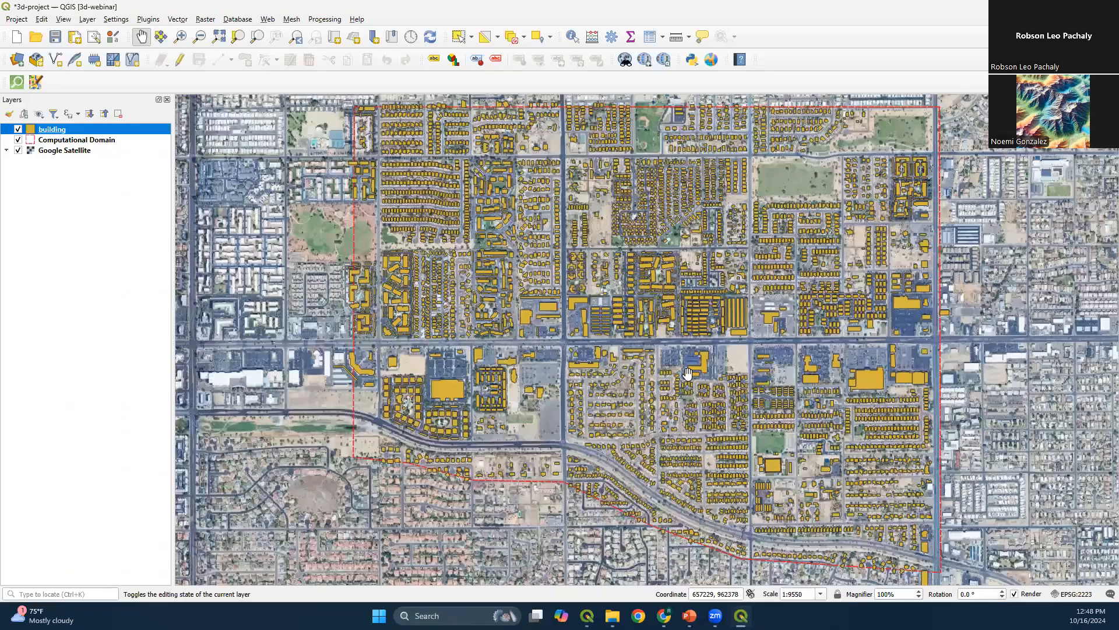
{"action": "left_click", "coordinate": [702, 578]}
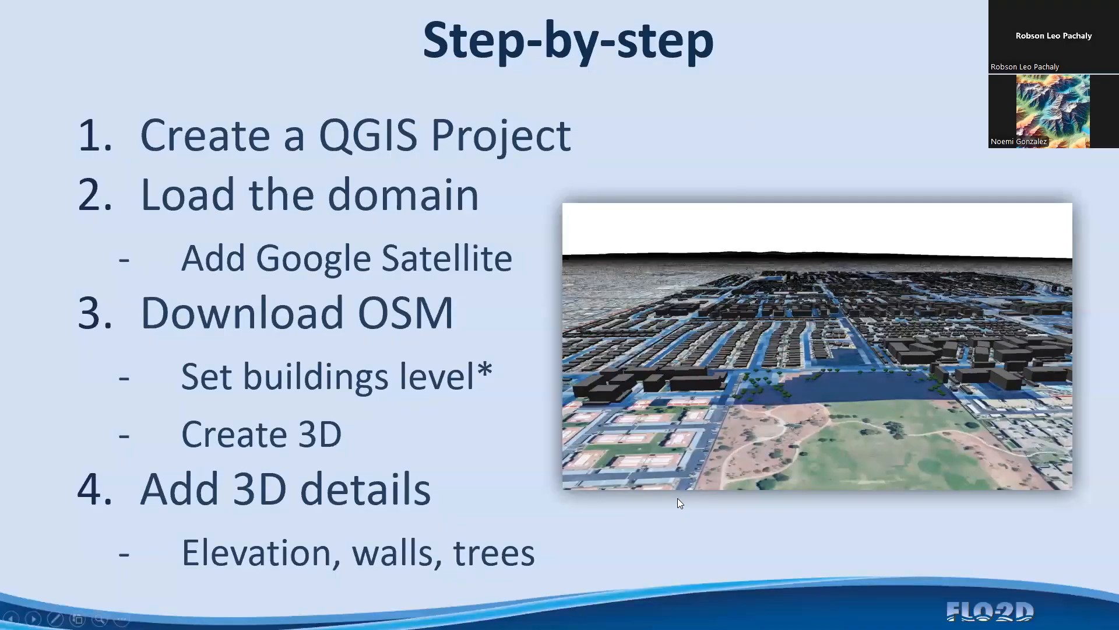
{"action": "key", "text": "alt+Tab"}
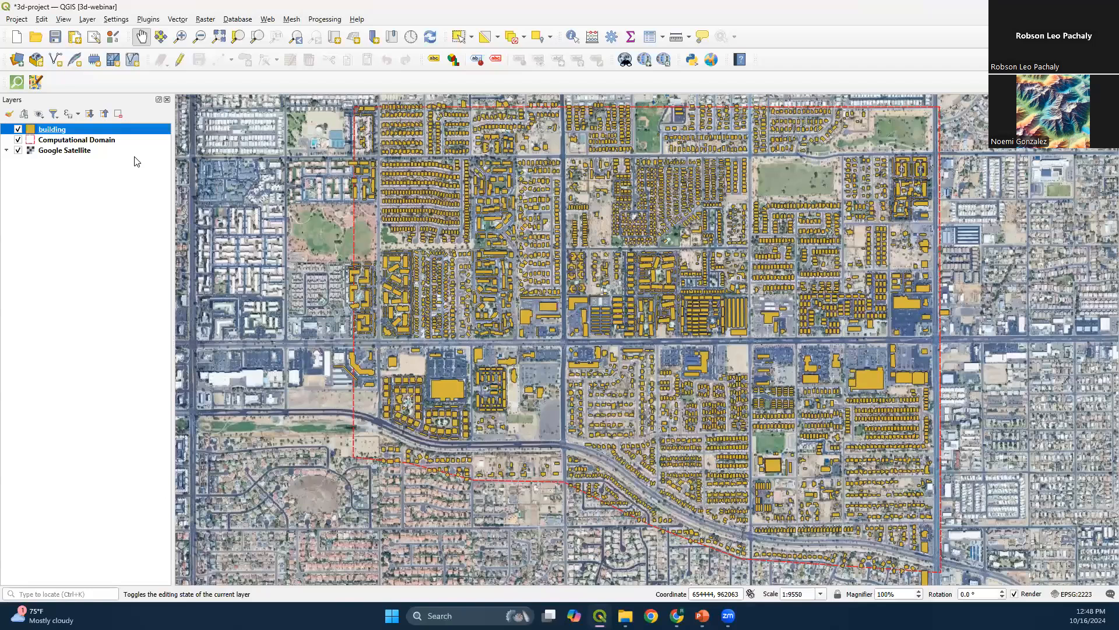
Open the building layer's properties and set its 3D view rendering to Single Symbol
{"action": "right_click", "coordinate": [86, 130]}
{"action": "left_click", "coordinate": [158, 409]}
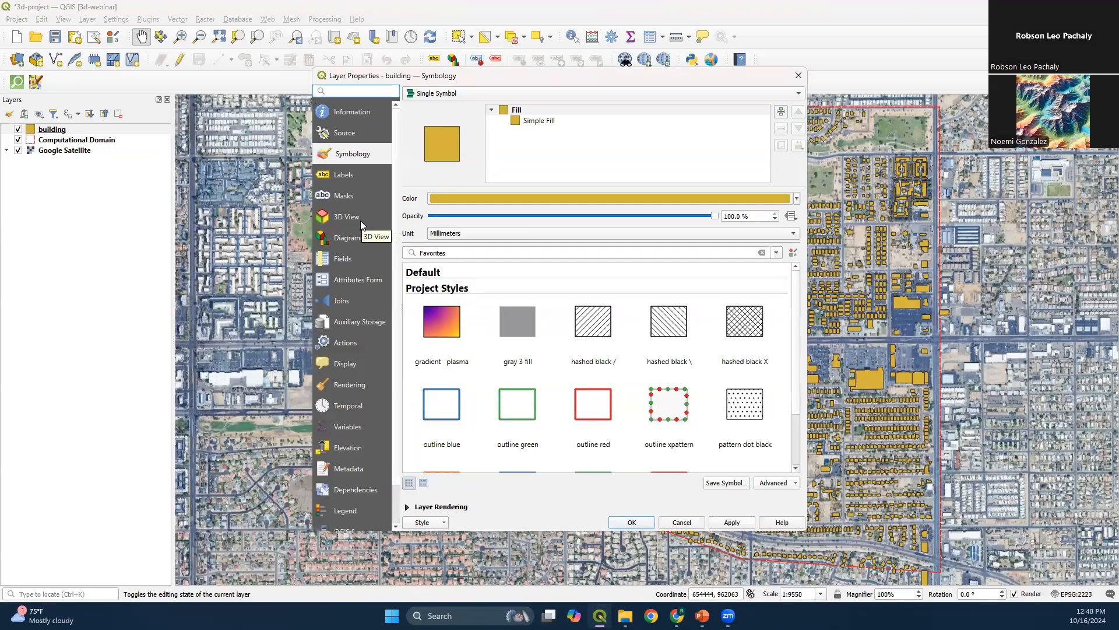
{"action": "left_click", "coordinate": [361, 222]}
{"action": "left_click", "coordinate": [449, 95]}
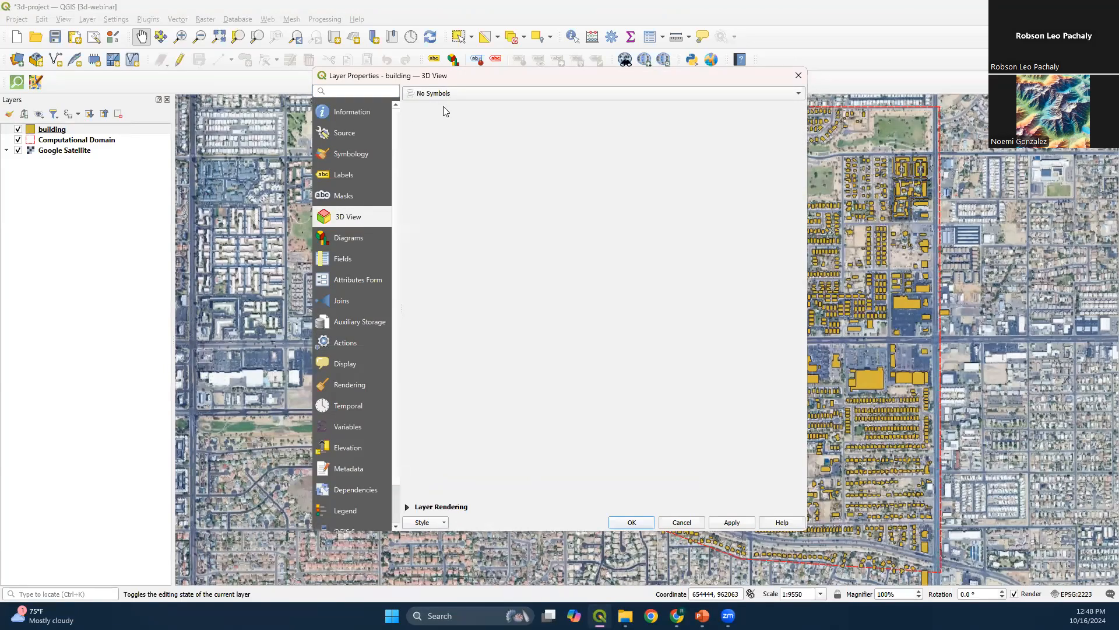
{"action": "left_click", "coordinate": [443, 106]}
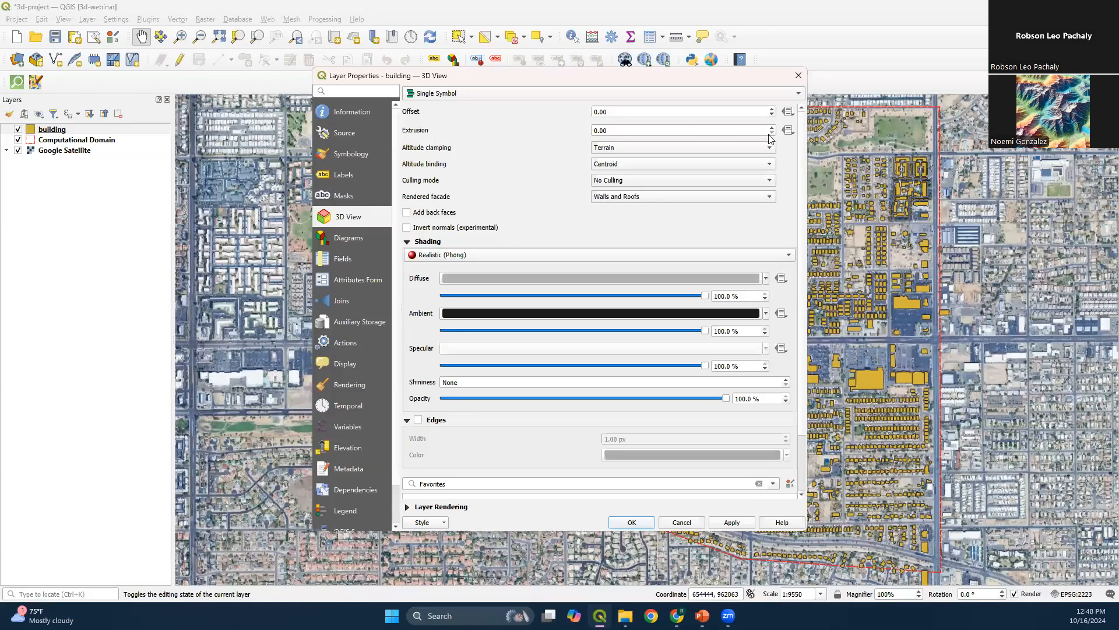
Define the building layer's extrusion by the expression "bld_lvl" * 8.5
{"action": "left_click", "coordinate": [789, 131]}
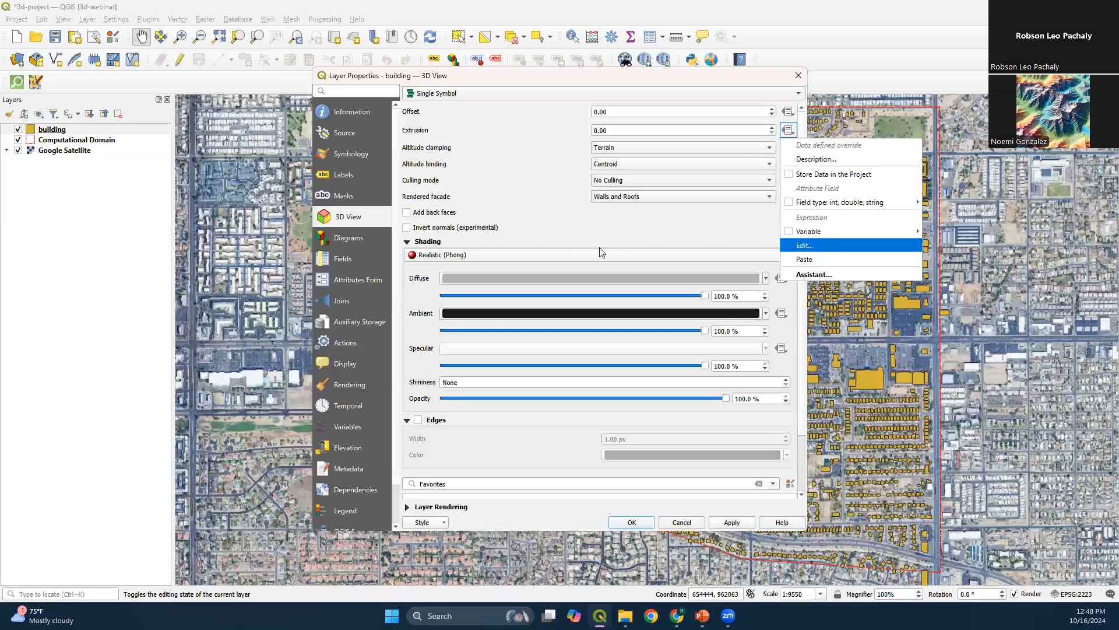
{"action": "left_click", "coordinate": [810, 246]}
{"action": "type", "text": "\""}
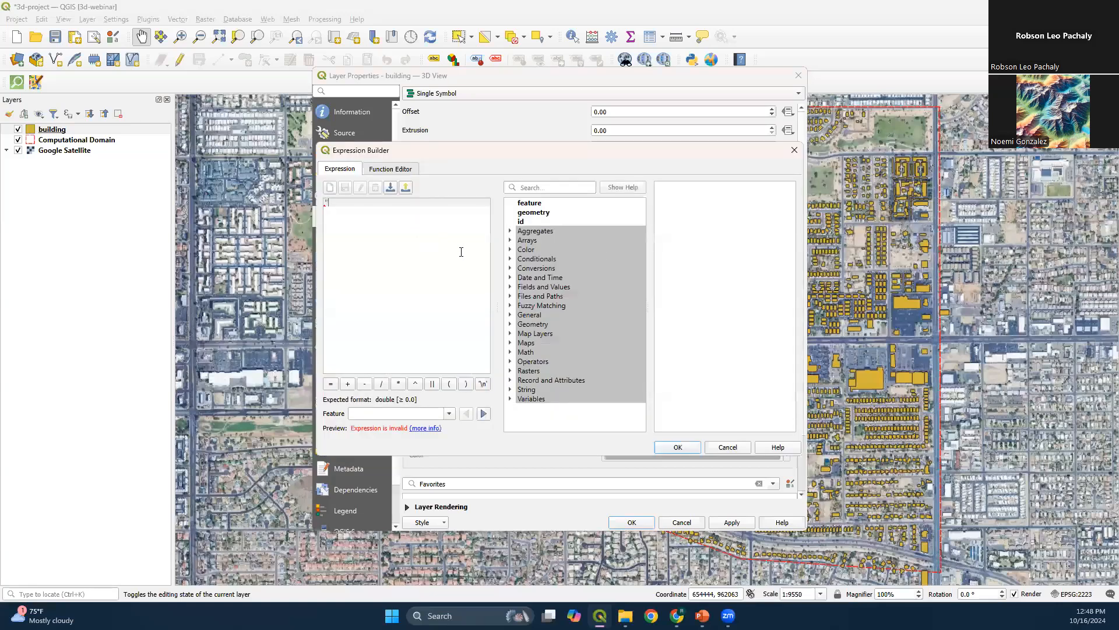
{"action": "type", "text": "bld_lvl\" * 8.5"}
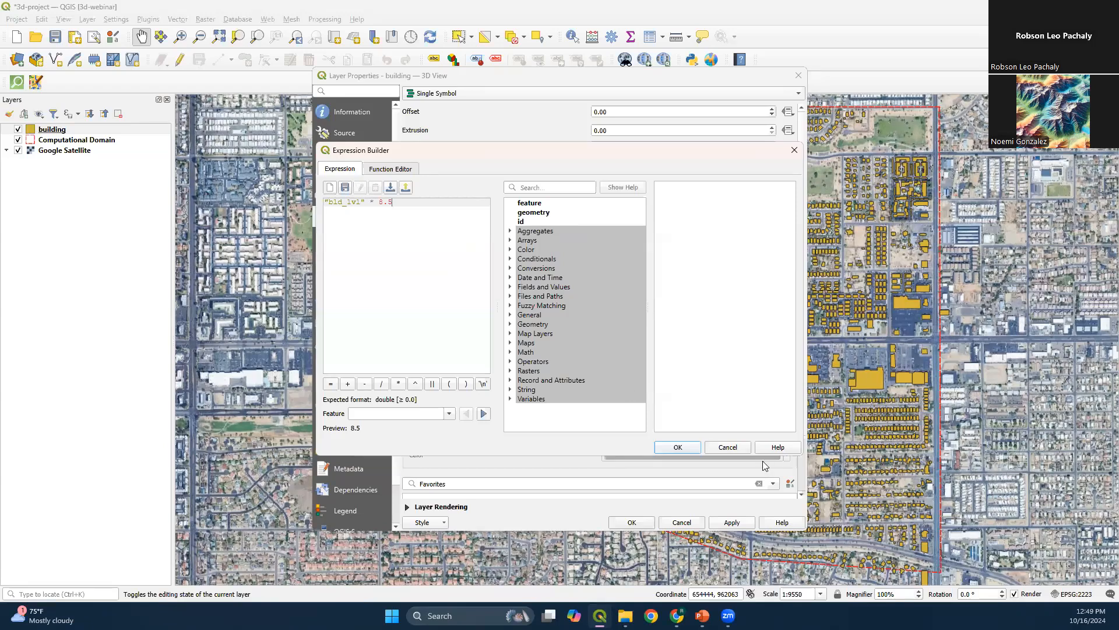
{"action": "left_click", "coordinate": [689, 448]}
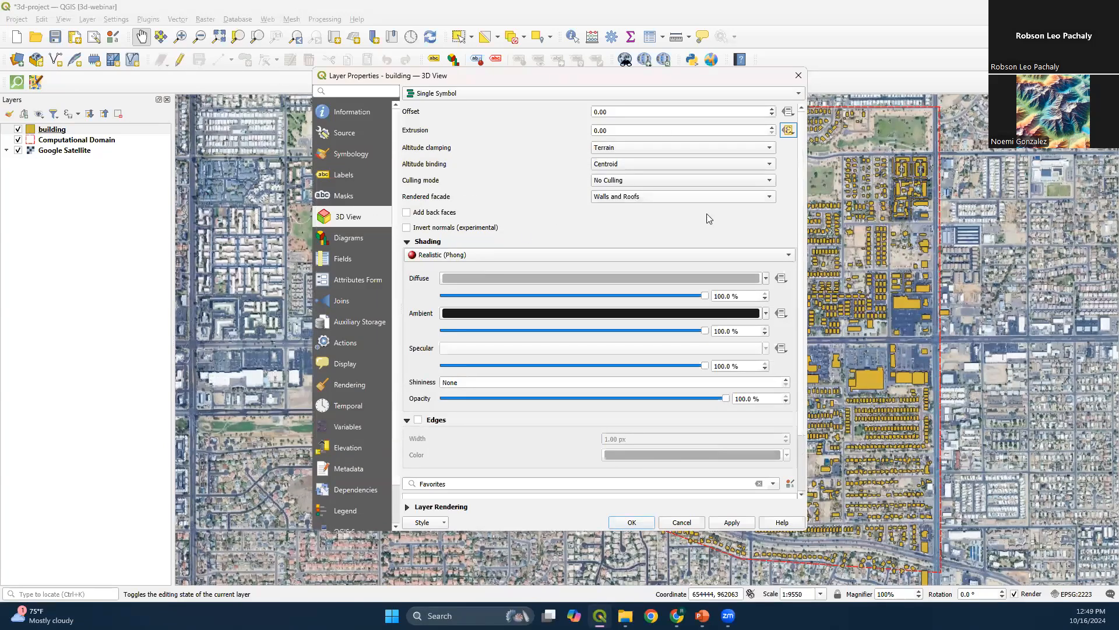
Check the remaining 3D symbol and shading settings, then apply them to the building layer and close its properties
{"action": "scroll", "coordinate": [802, 274], "scroll_direction": "down", "scroll_amount": 1}
{"action": "scroll", "coordinate": [802, 274], "scroll_direction": "up", "scroll_amount": 1}
{"action": "mouse_move", "coordinate": [599, 280]}
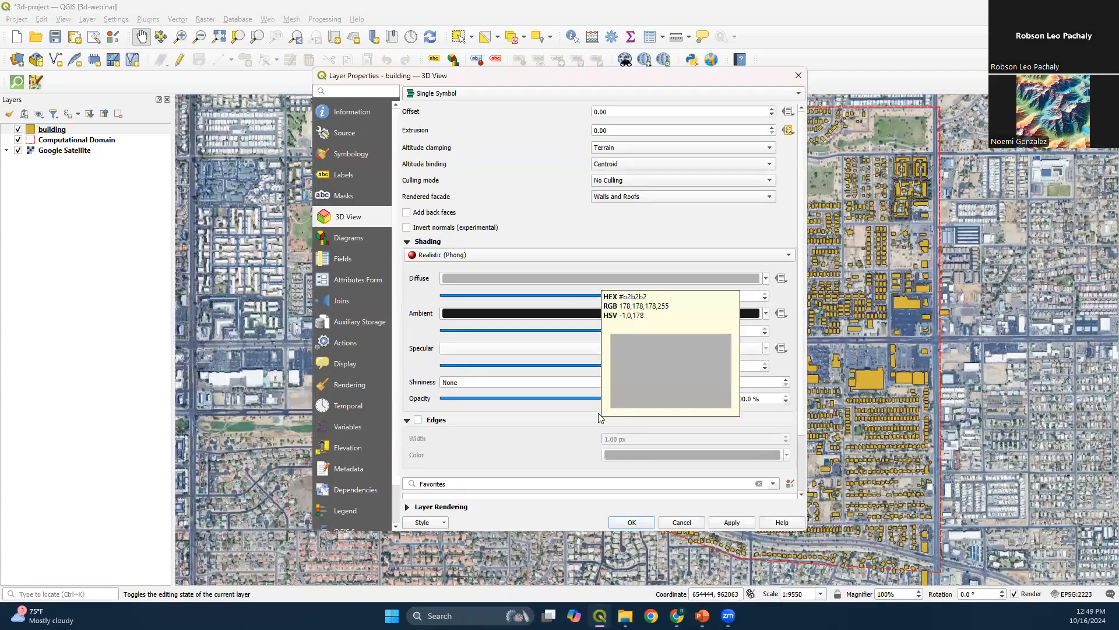
{"action": "left_click", "coordinate": [632, 523]}
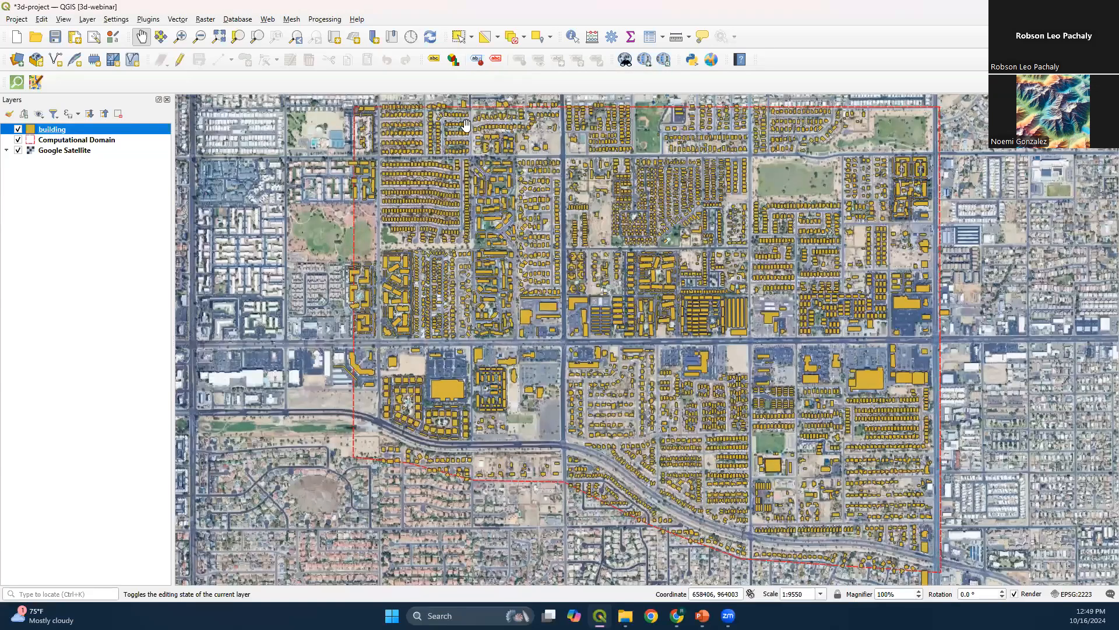
Create a new 3D map view of the project and maximize its window
{"action": "left_click_drag", "start_coordinate": [630, 248], "coordinate": [621, 249]}
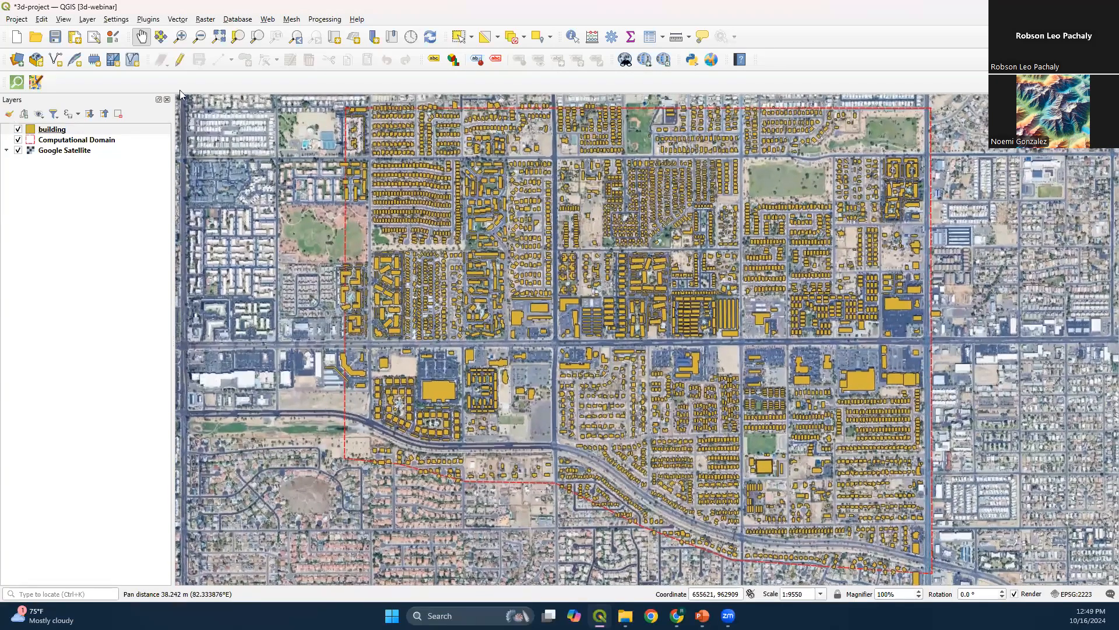
{"action": "left_click", "coordinate": [89, 21]}
{"action": "mouse_move", "coordinate": [63, 20]}
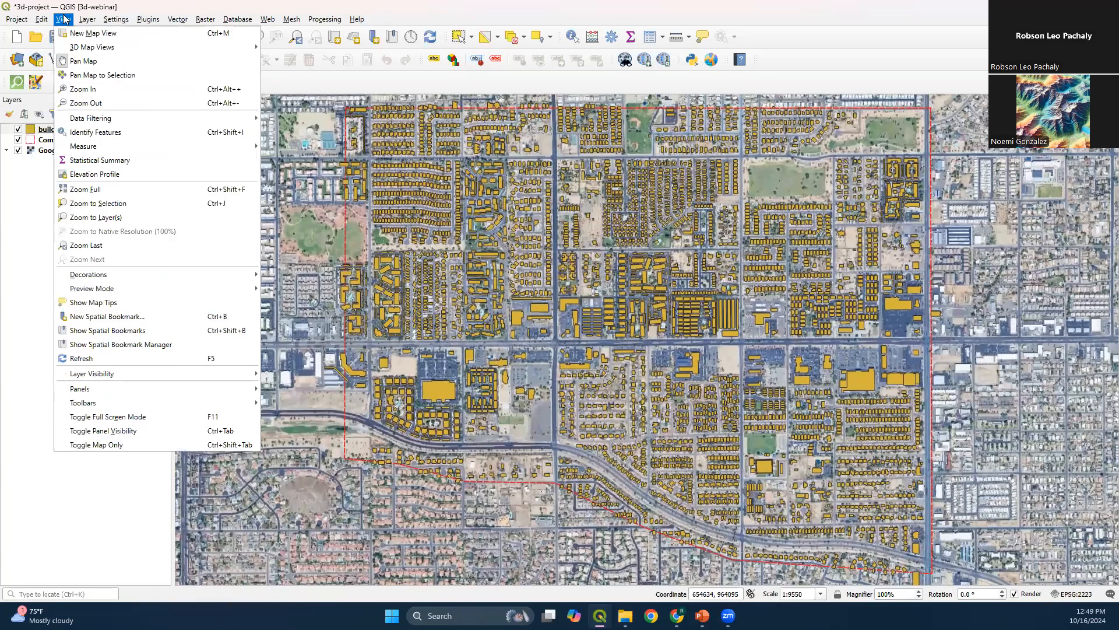
{"action": "mouse_move", "coordinate": [88, 47]}
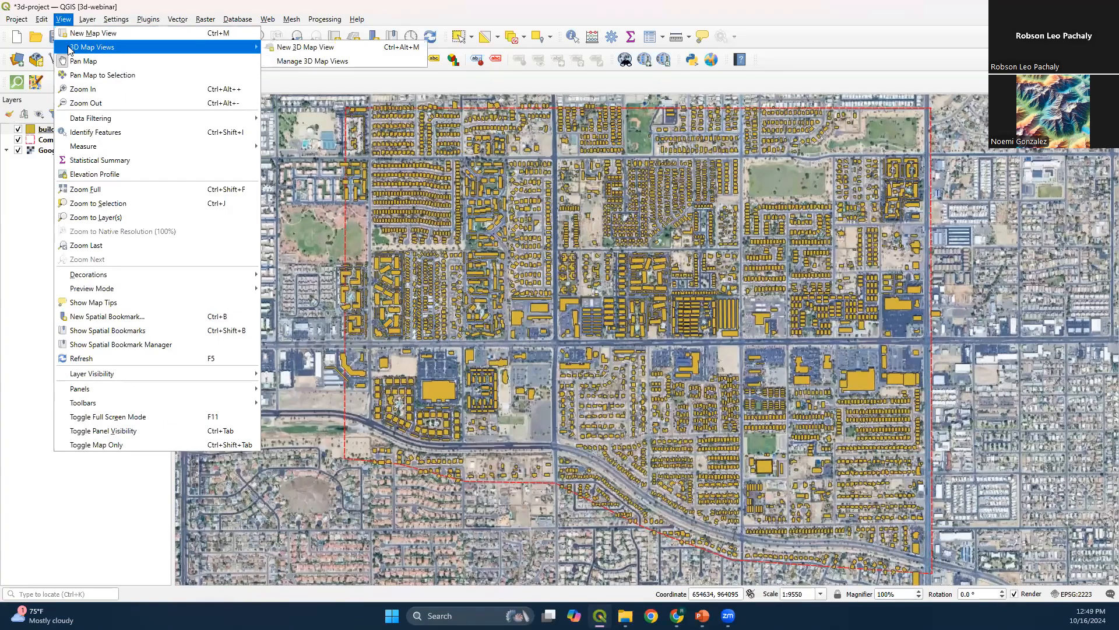
{"action": "left_click", "coordinate": [290, 47]}
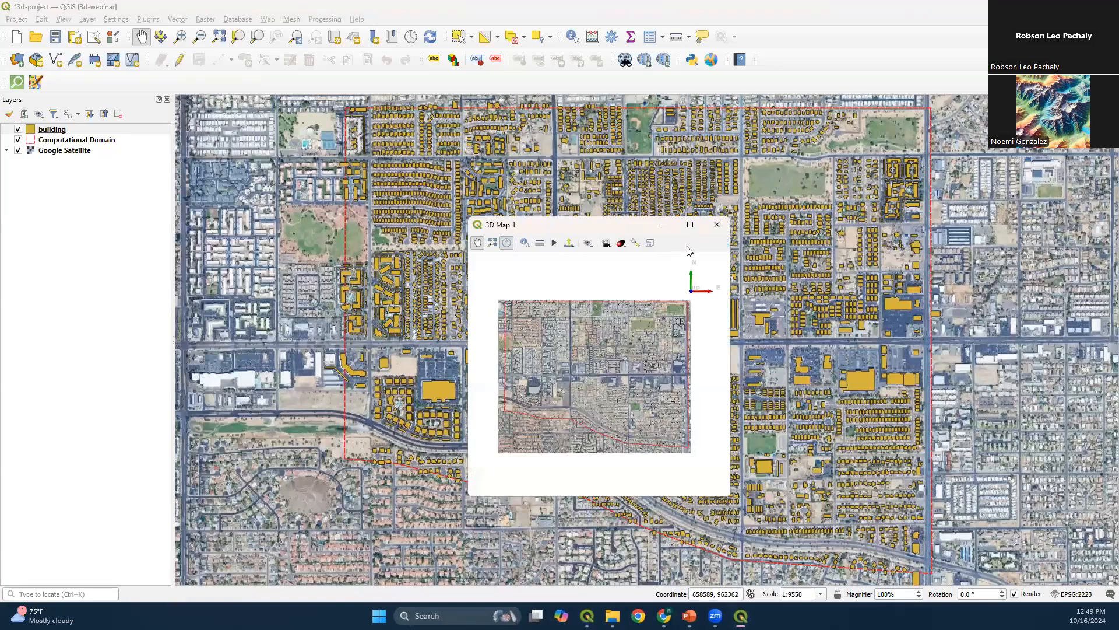
{"action": "left_click", "coordinate": [687, 225]}
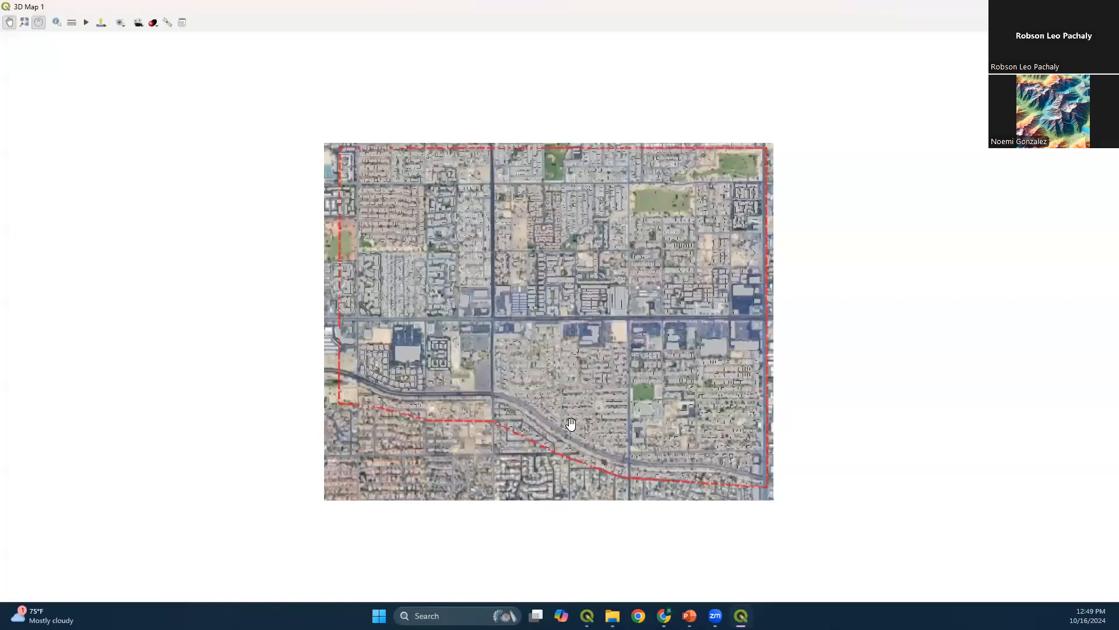
Tilt and zoom the 3D map to examine the extruded buildings across the domain
{"action": "left_click_drag", "start_coordinate": [484, 276], "coordinate": [367, 476]}
{"action": "left_click_drag", "start_coordinate": [413, 268], "coordinate": [435, 438]}
{"action": "scroll", "coordinate": [354, 302], "scroll_direction": "up", "scroll_amount": 7}
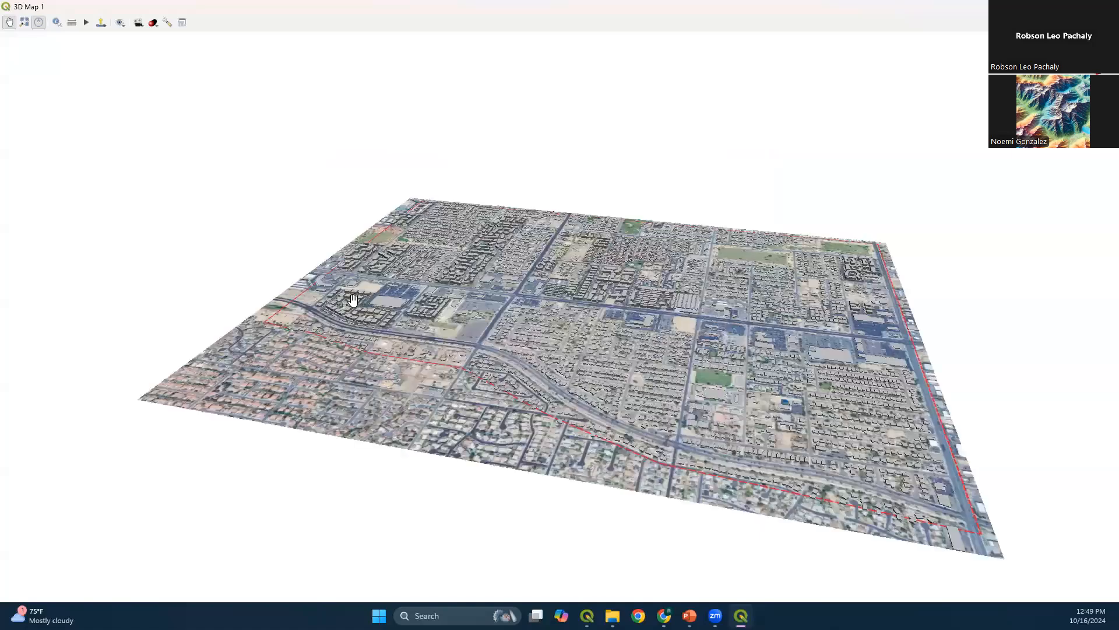
{"action": "scroll", "coordinate": [375, 296], "scroll_direction": "up", "scroll_amount": 3}
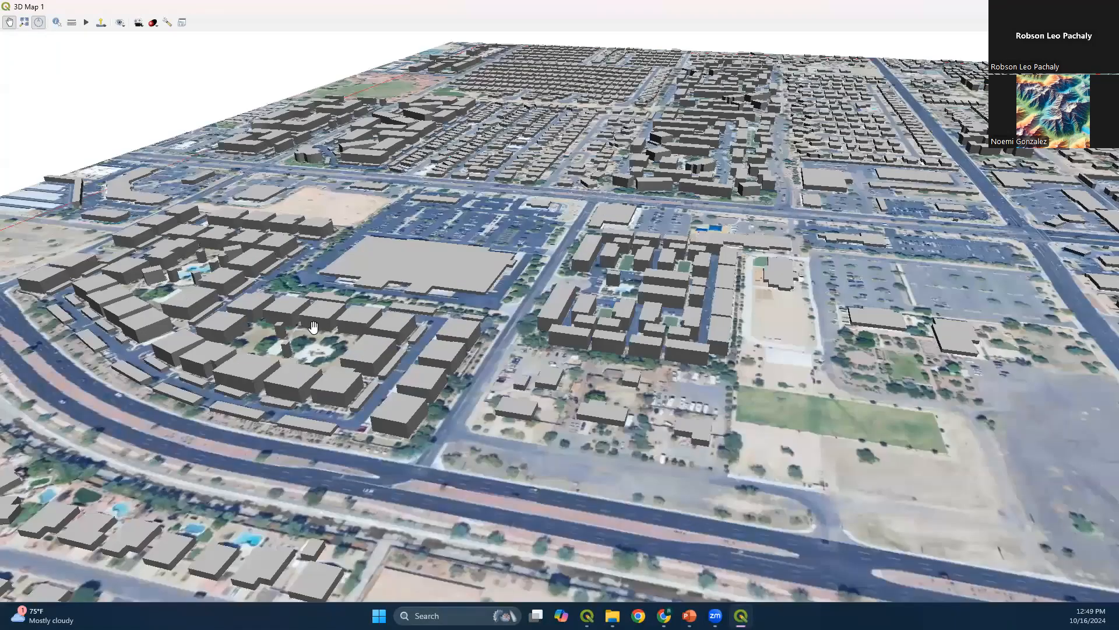
{"action": "scroll", "coordinate": [313, 327], "scroll_direction": "up", "scroll_amount": 2}
{"action": "scroll", "coordinate": [557, 499], "scroll_direction": "up", "scroll_amount": 3}
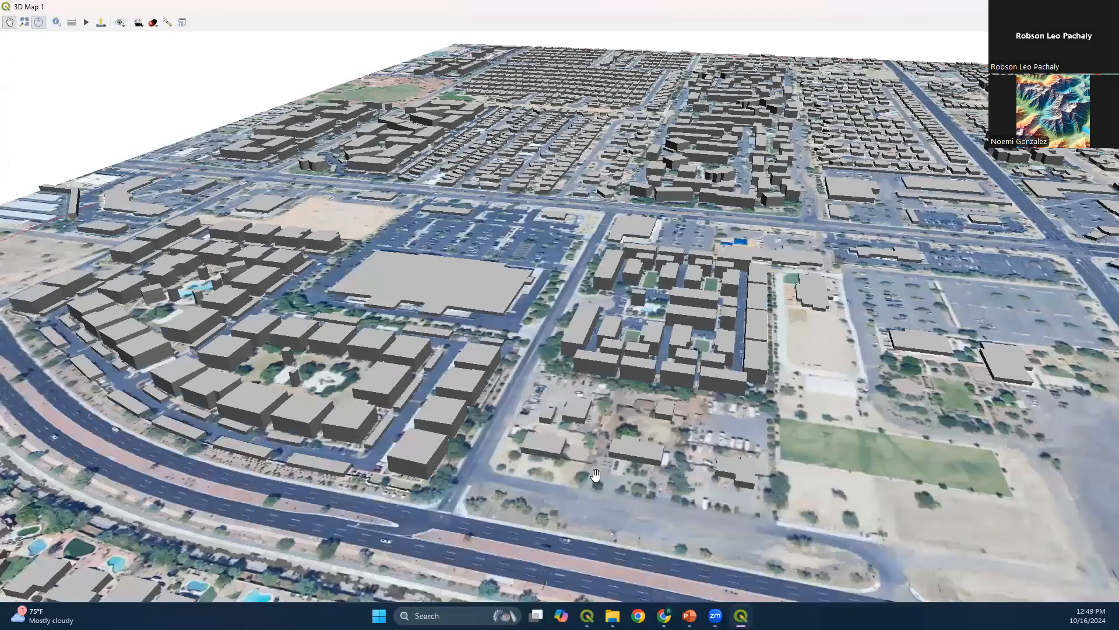
{"action": "scroll", "coordinate": [483, 282], "scroll_direction": "up", "scroll_amount": 3}
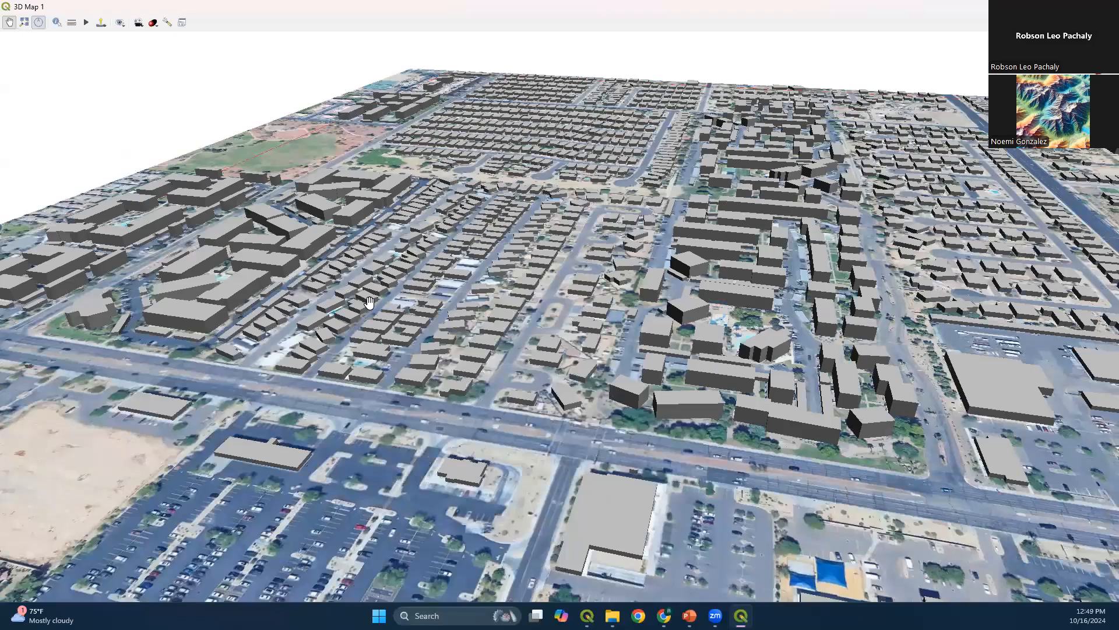
Enable edges with a width of 2 px in the building layer's 3D view properties and confirm the change
{"action": "scroll", "coordinate": [415, 346], "scroll_direction": "up", "scroll_amount": 3}
{"action": "scroll", "coordinate": [436, 172], "scroll_direction": "down", "scroll_amount": 3}
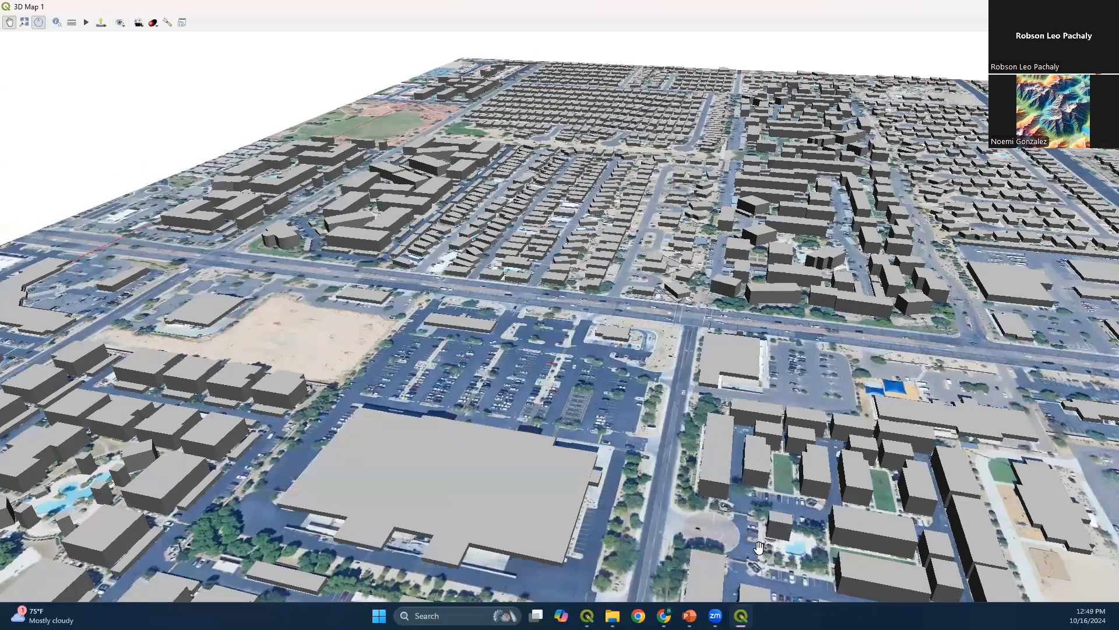
{"action": "mouse_move", "coordinate": [664, 616]}
{"action": "left_click", "coordinate": [588, 616]}
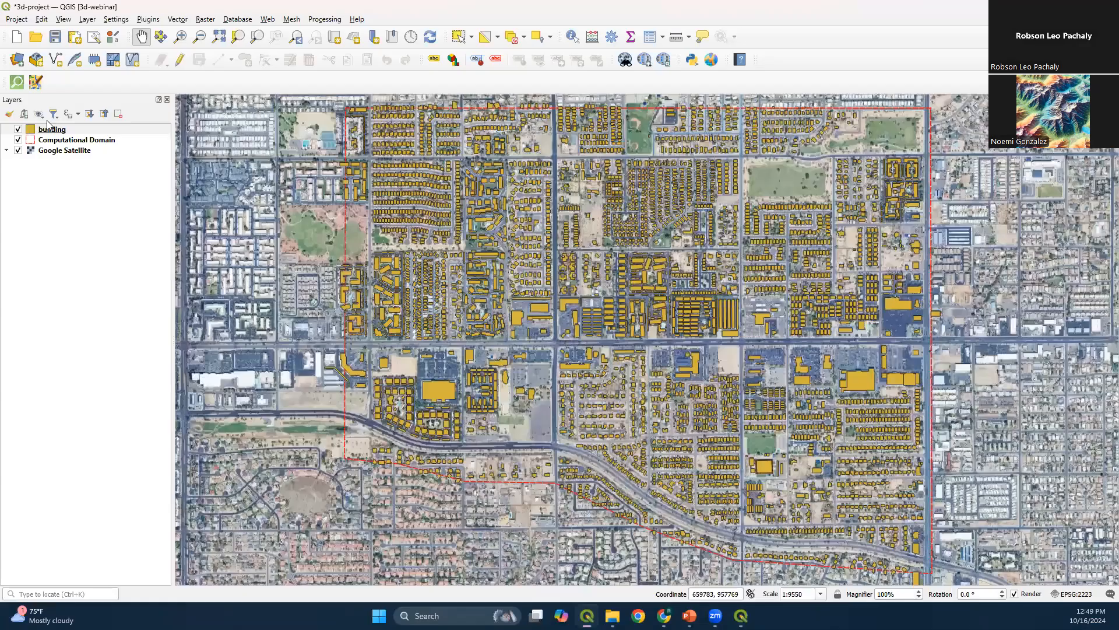
{"action": "left_click", "coordinate": [92, 131]}
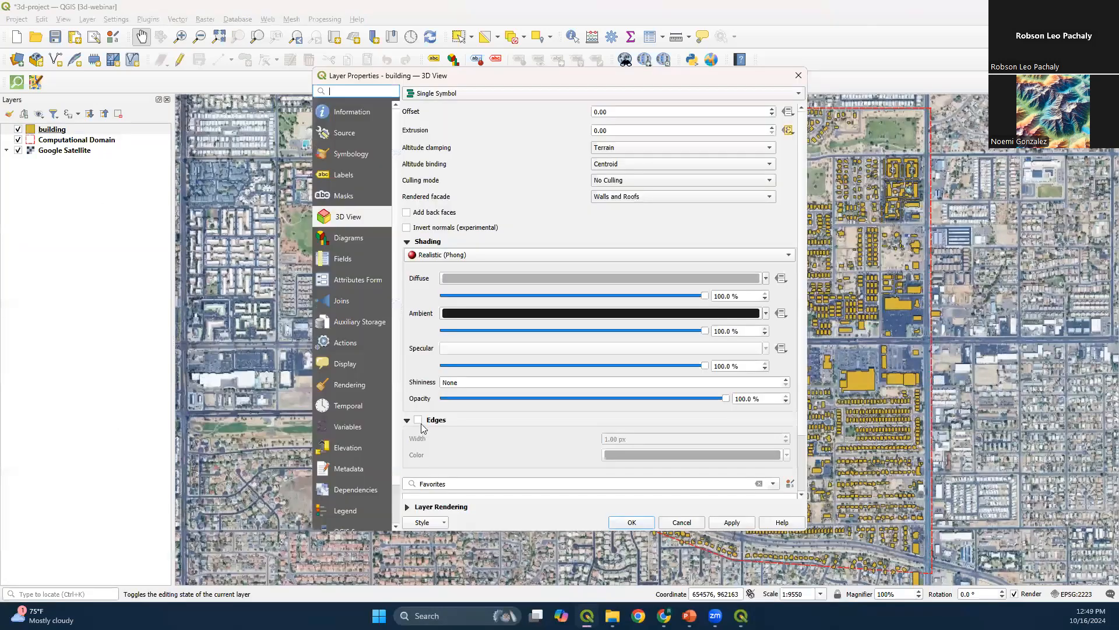
{"action": "left_click", "coordinate": [418, 420]}
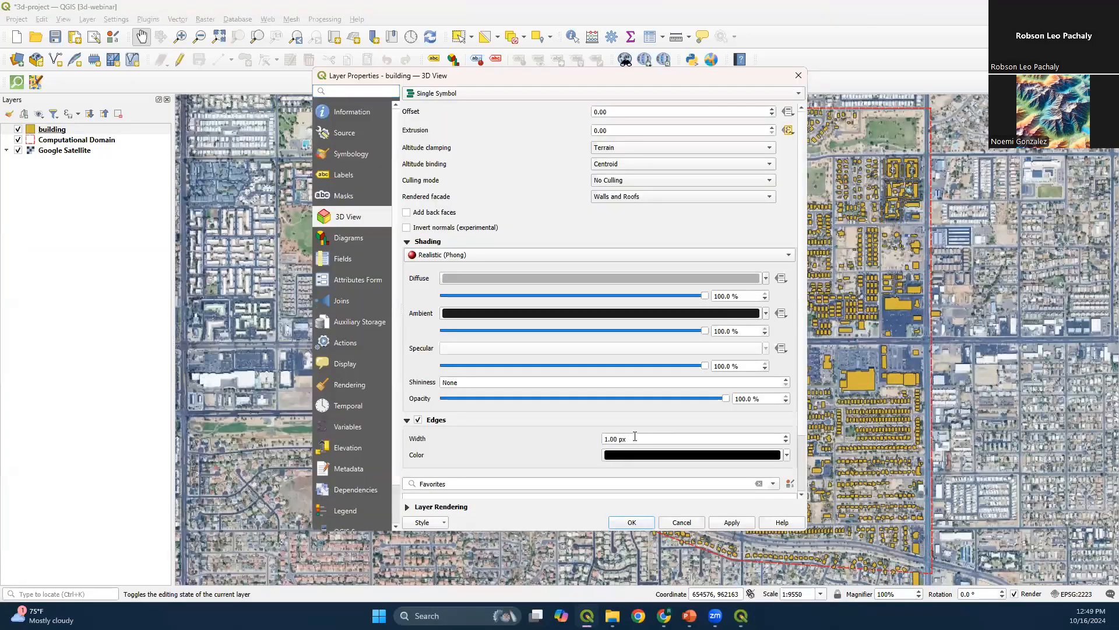
{"action": "left_click", "coordinate": [607, 438]}
{"action": "key", "text": "BackSpace"}
{"action": "type", "text": "2"}
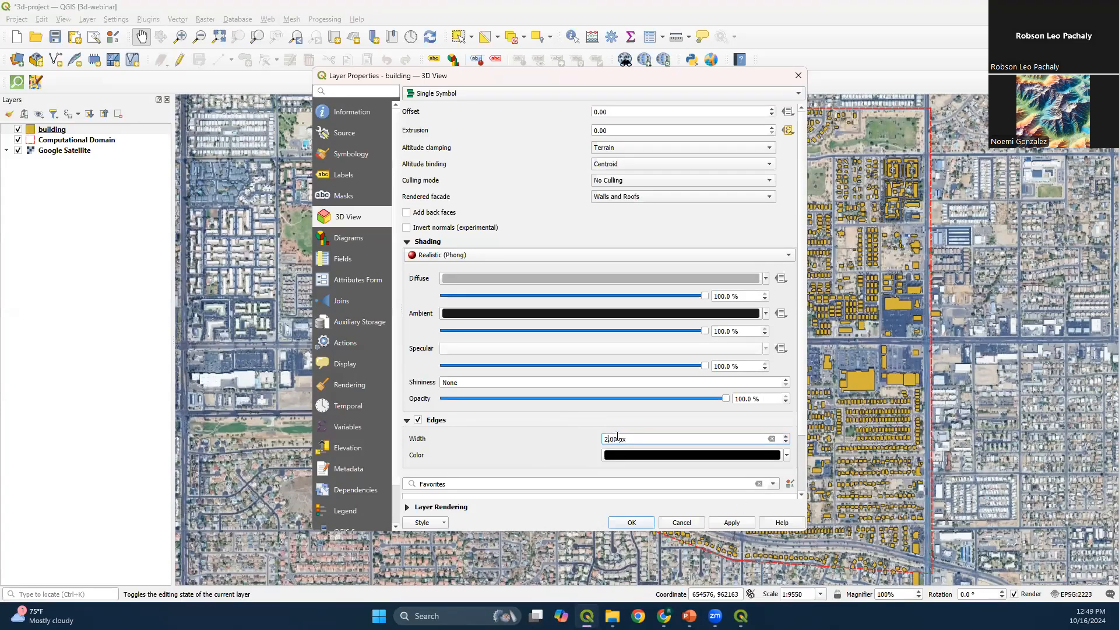
{"action": "left_click", "coordinate": [630, 522]}
Examine the outlined buildings in the 3D map, from the apartment blocks to the residential areas across the domain
{"action": "key", "text": "alt+Tab"}
{"action": "left_click_drag", "start_coordinate": [284, 395], "coordinate": [401, 340]}
{"action": "left_click_drag", "start_coordinate": [225, 433], "coordinate": [440, 368]}
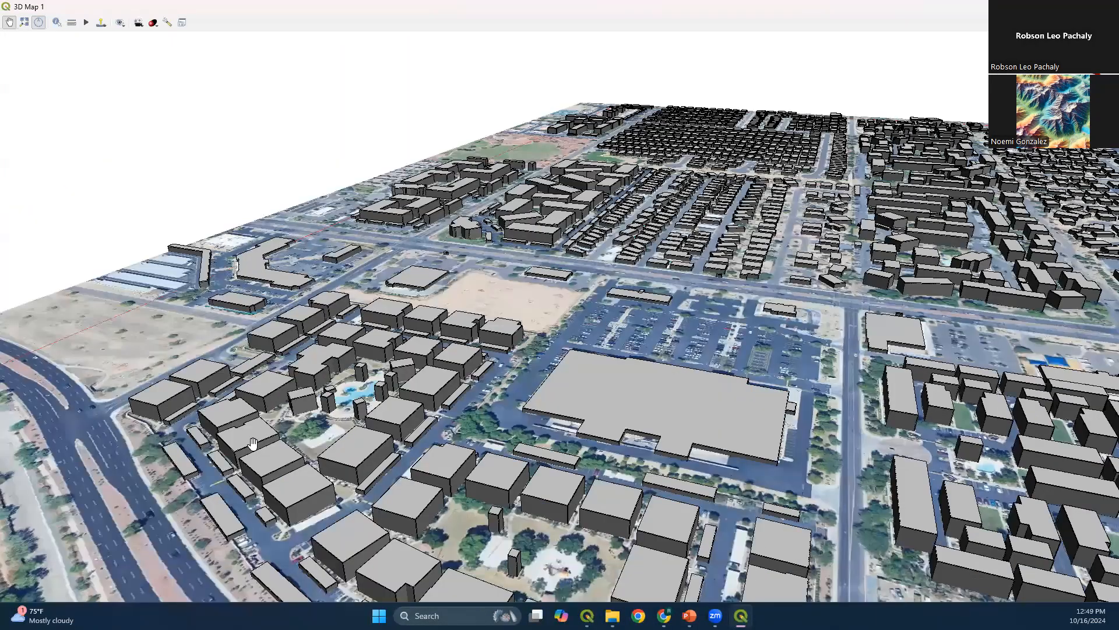
{"action": "scroll", "coordinate": [188, 479], "scroll_direction": "up", "scroll_amount": 1}
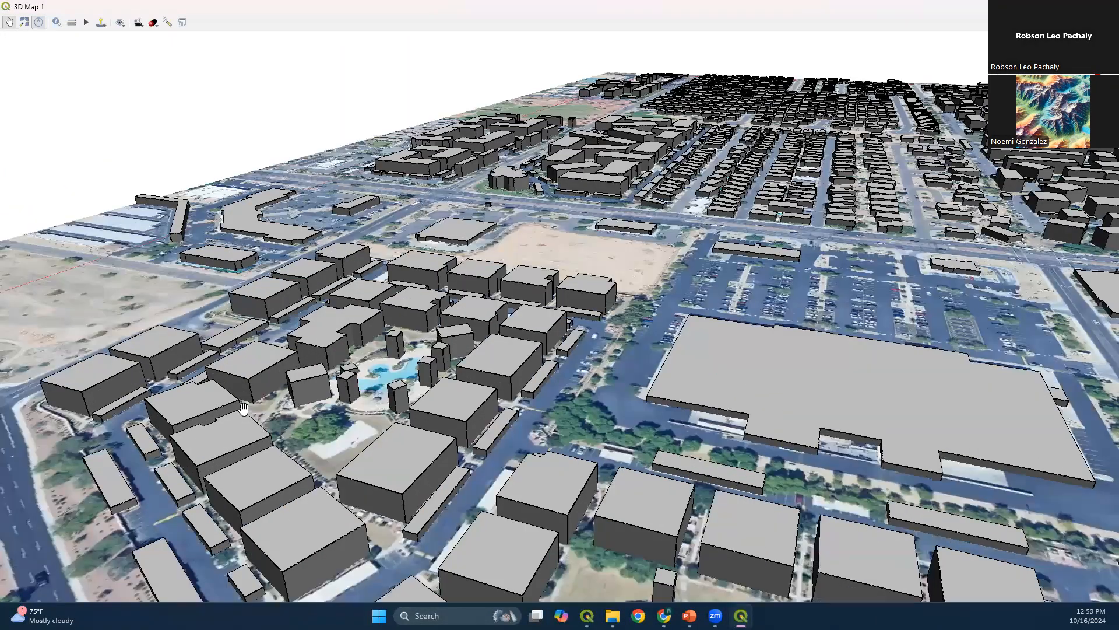
{"action": "scroll", "coordinate": [432, 476], "scroll_direction": "down", "scroll_amount": 3}
{"action": "left_click_drag", "start_coordinate": [733, 251], "coordinate": [322, 367]}
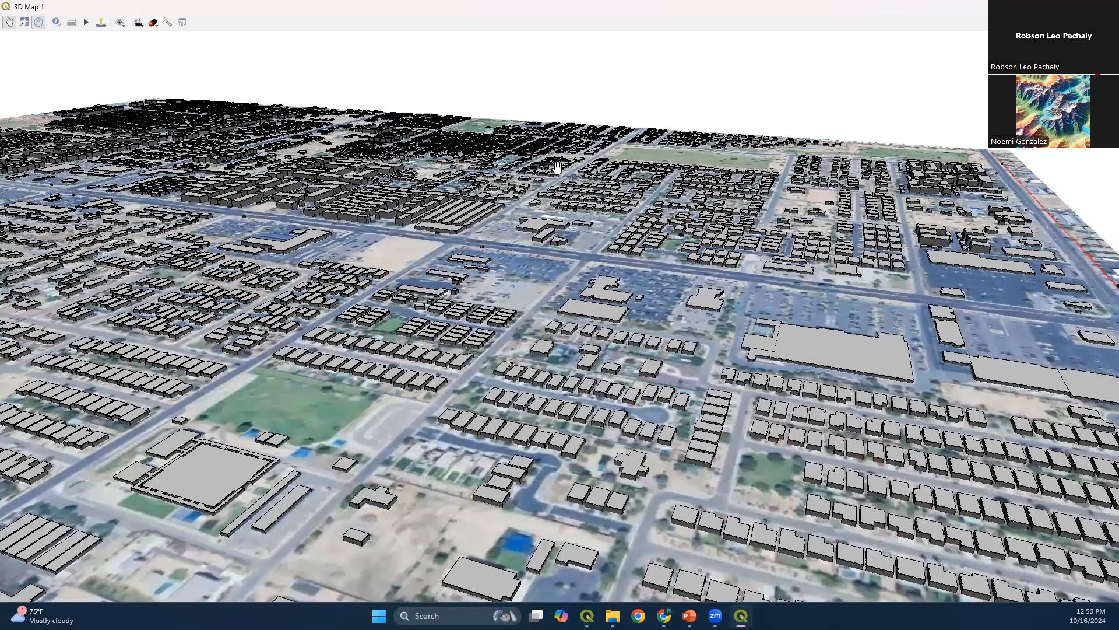
{"action": "left_click_drag", "start_coordinate": [558, 167], "coordinate": [690, 354]}
{"action": "left_click_drag", "start_coordinate": [454, 258], "coordinate": [603, 370]}
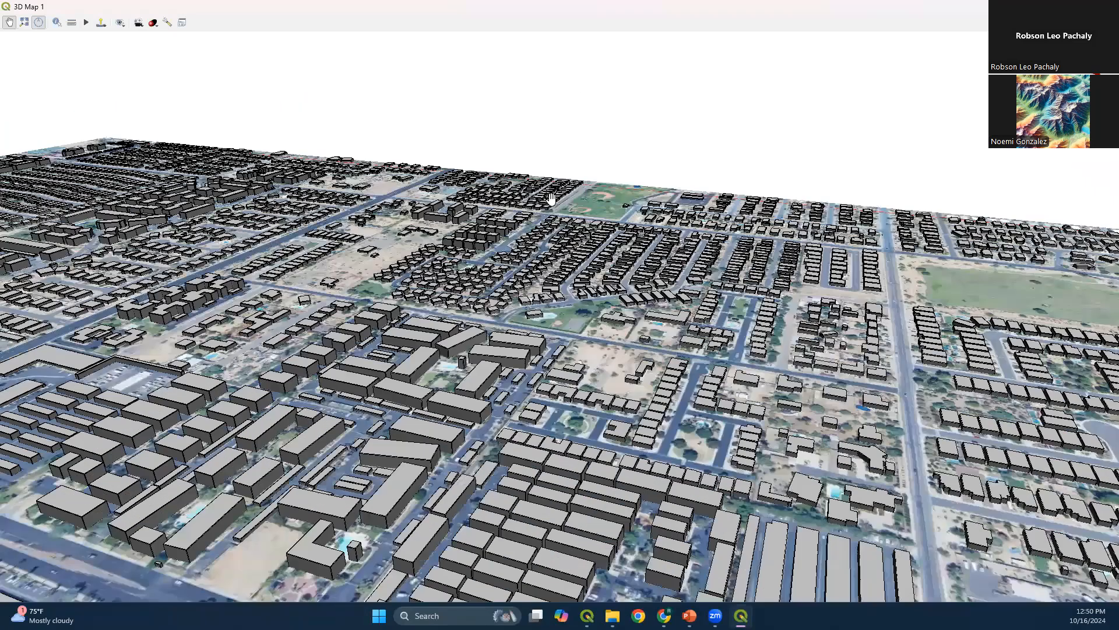
{"action": "left_click_drag", "start_coordinate": [565, 335], "coordinate": [585, 266]}
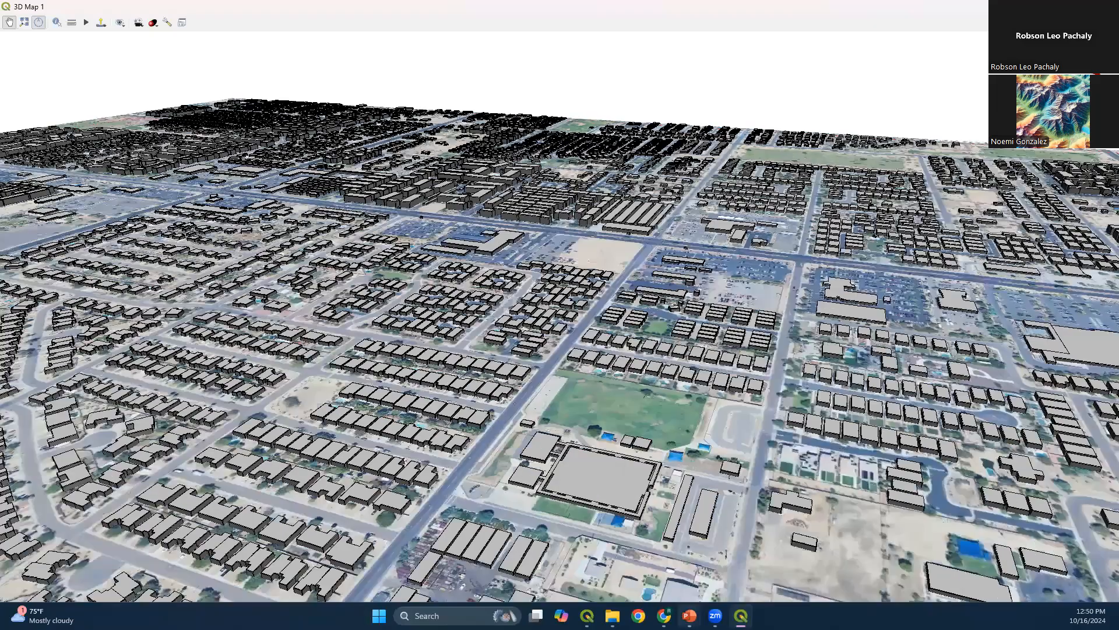
Add Elevation.tif from the Project folder in File Explorer as a layer and move it beneath all other layers
{"action": "key", "text": "alt+Tab"}
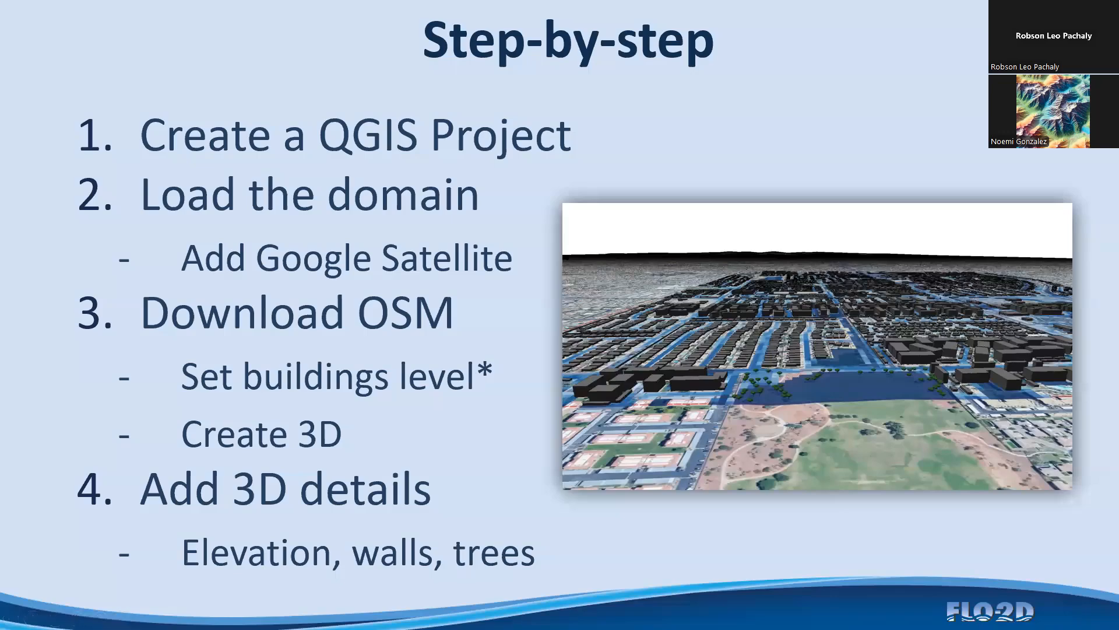
{"action": "key", "text": "alt+Tab"}
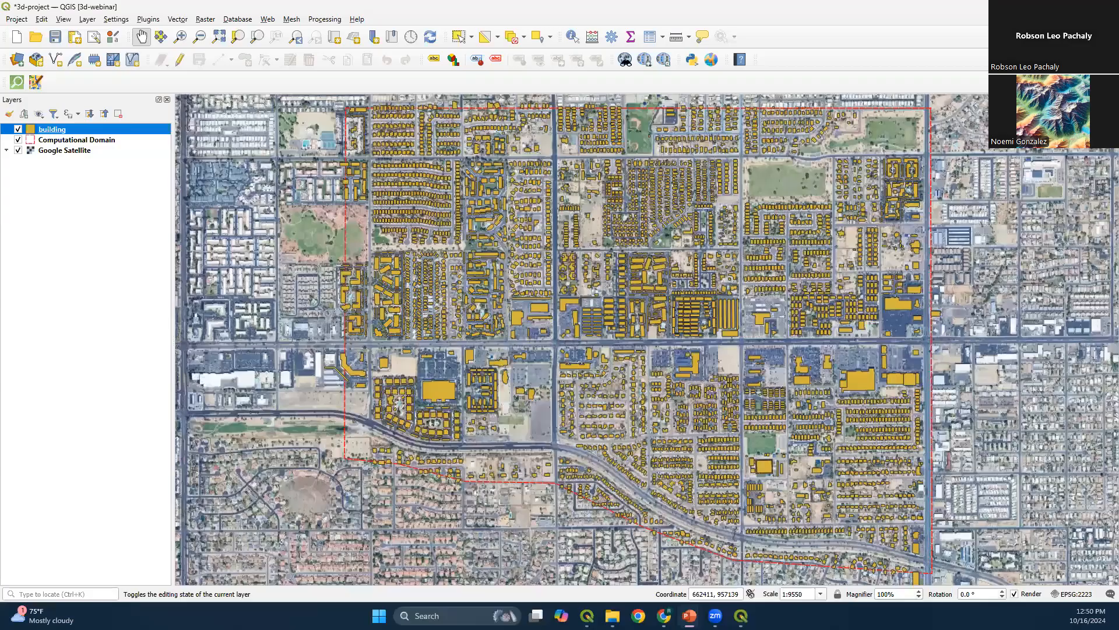
{"action": "left_click", "coordinate": [612, 613]}
{"action": "left_click", "coordinate": [737, 409]}
{"action": "scroll", "coordinate": [737, 413], "scroll_direction": "down", "scroll_amount": 1}
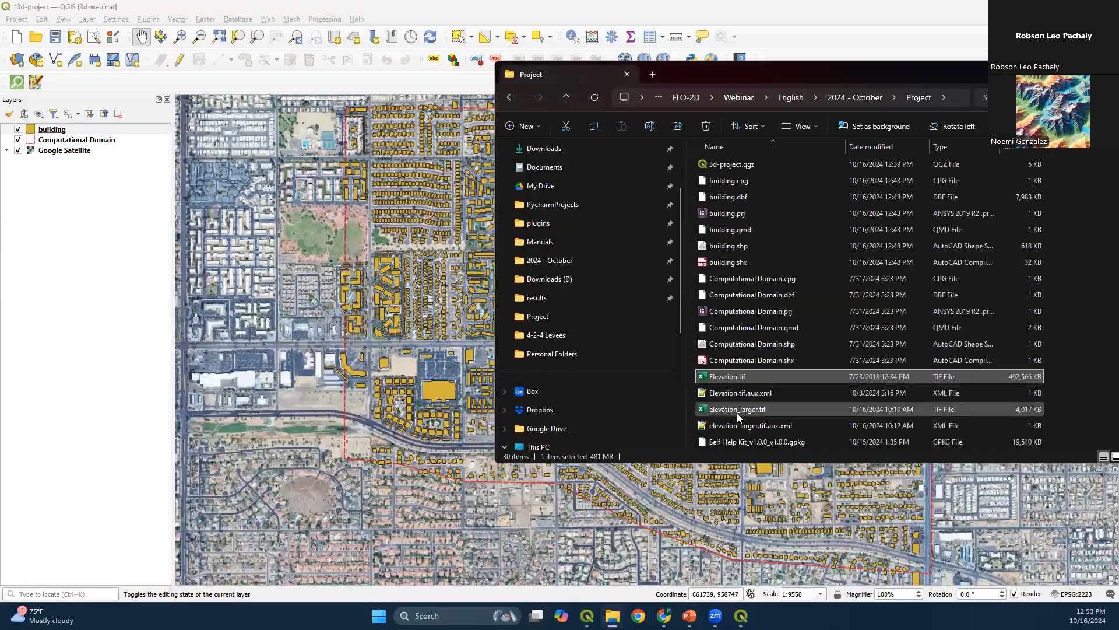
{"action": "left_click", "coordinate": [788, 409]}
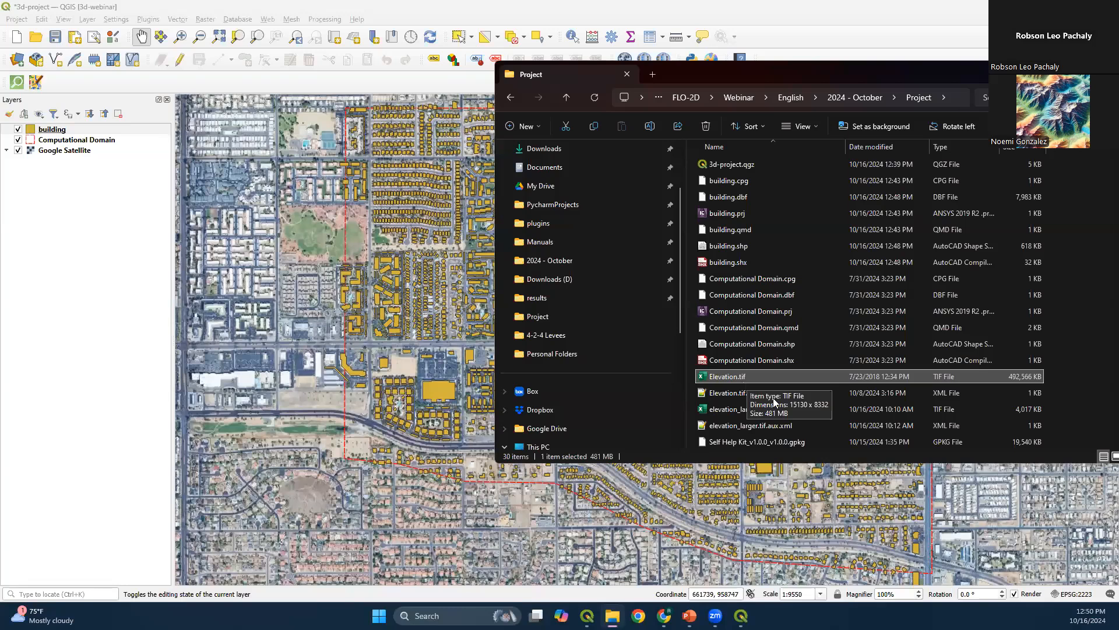
{"action": "left_click", "coordinate": [756, 411]}
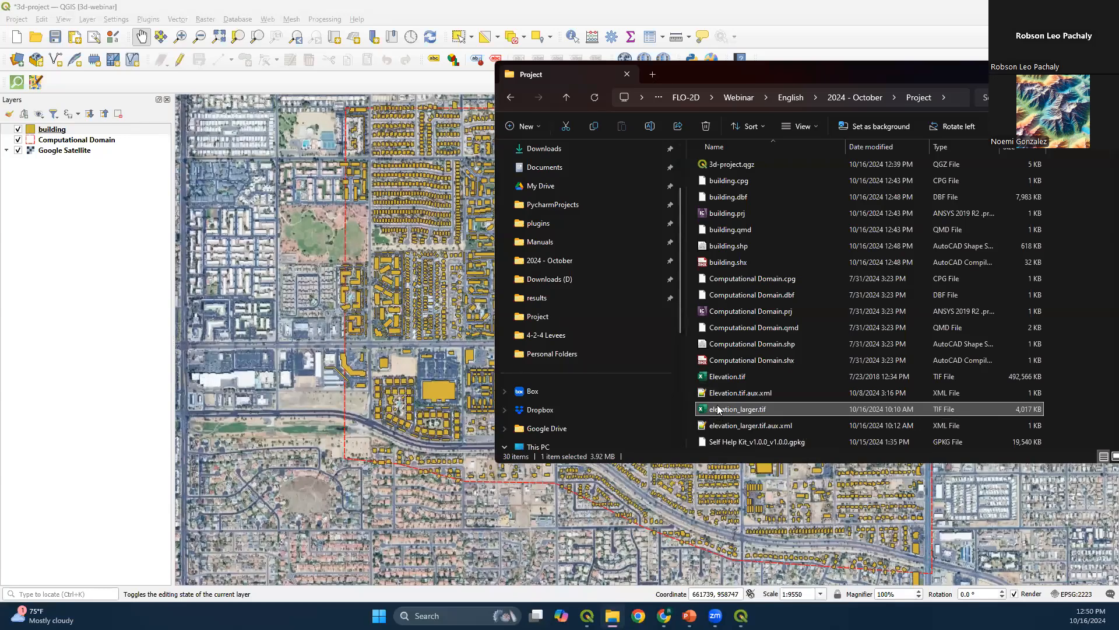
{"action": "left_click", "coordinate": [717, 383]}
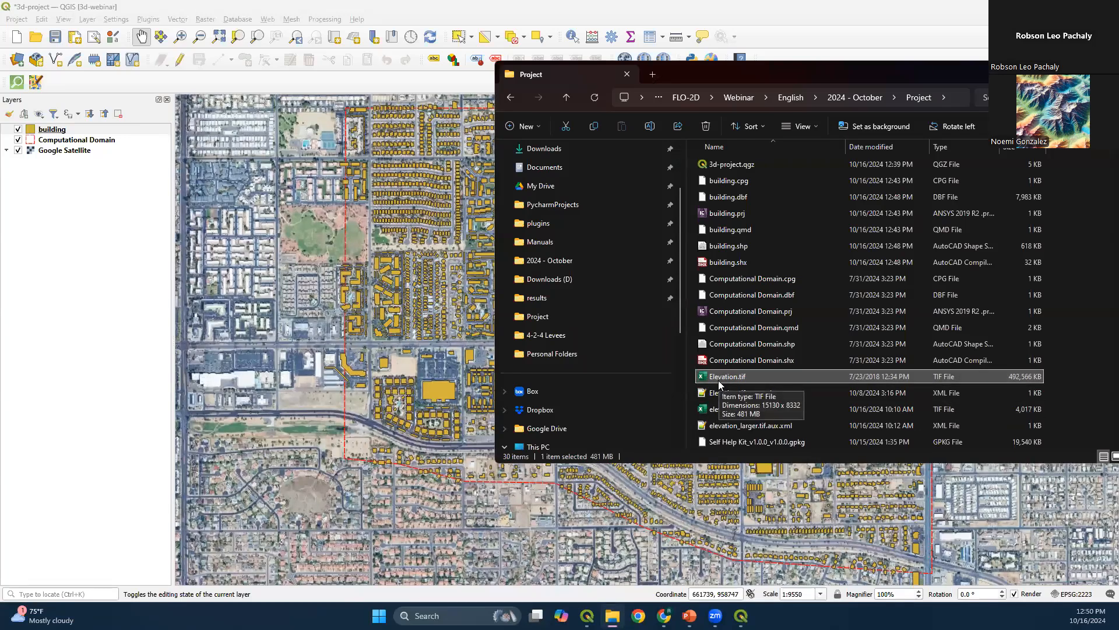
{"action": "left_click_drag", "start_coordinate": [718, 380], "coordinate": [80, 219]}
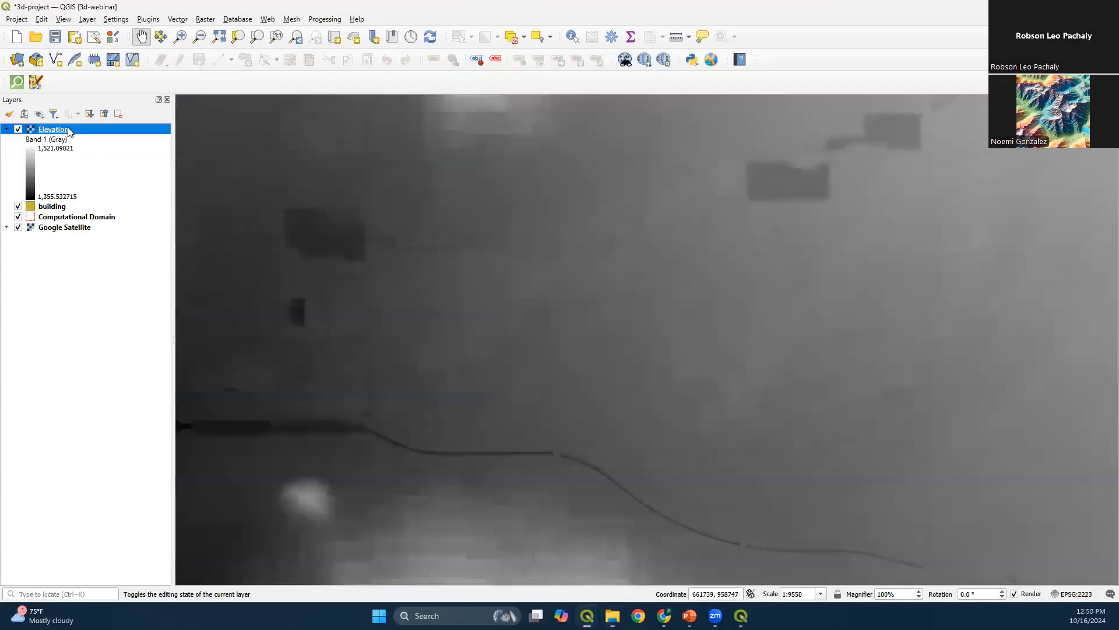
{"action": "right_click", "coordinate": [65, 128]}
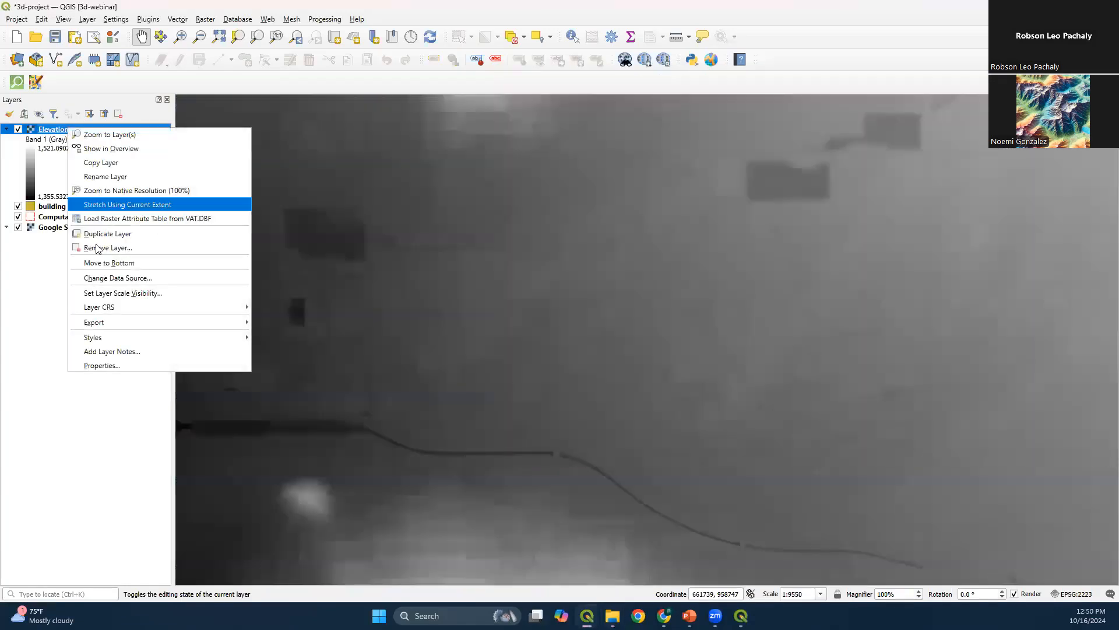
{"action": "left_click", "coordinate": [138, 263]}
View the wider domain in the existing 3D map, then close that 3D map
{"action": "key", "text": "alt+Tab"}
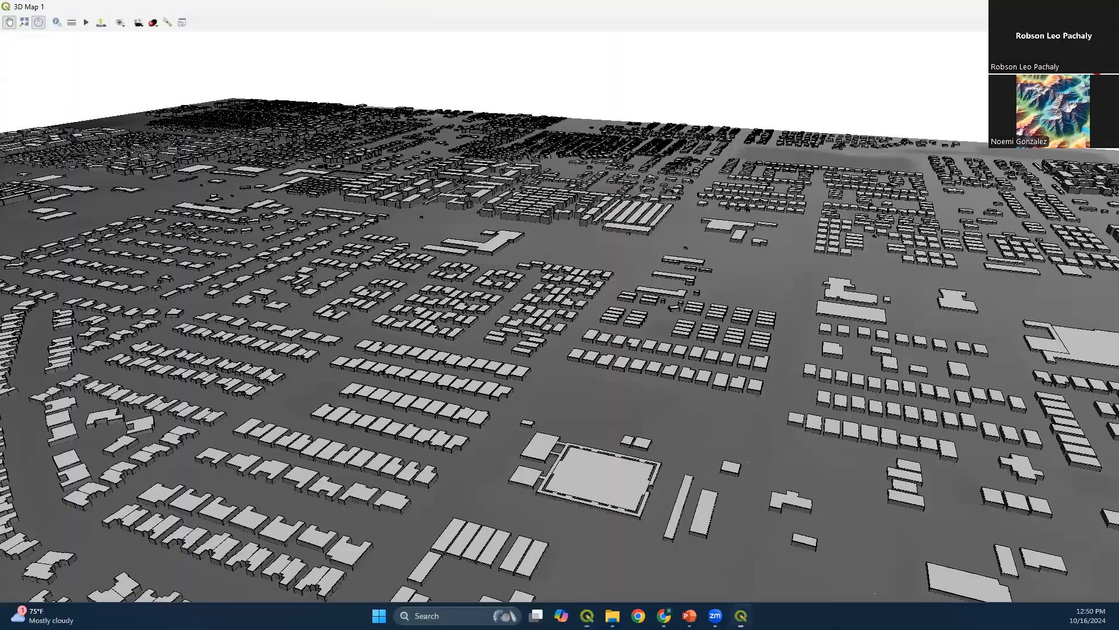
{"action": "scroll", "coordinate": [478, 386], "scroll_direction": "down", "scroll_amount": 3}
{"action": "left_click_drag", "start_coordinate": [424, 385], "coordinate": [589, 440]}
{"action": "scroll", "coordinate": [458, 256], "scroll_direction": "down", "scroll_amount": 3}
{"action": "left_click_drag", "start_coordinate": [328, 245], "coordinate": [439, 299]}
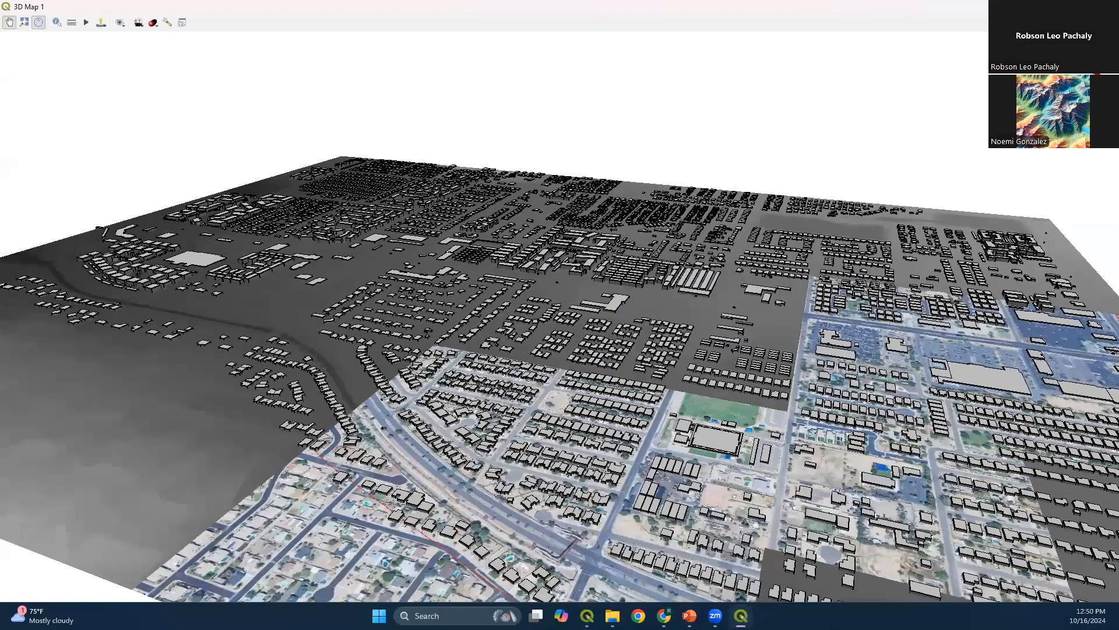
{"action": "left_click", "coordinate": [1053, 6]}
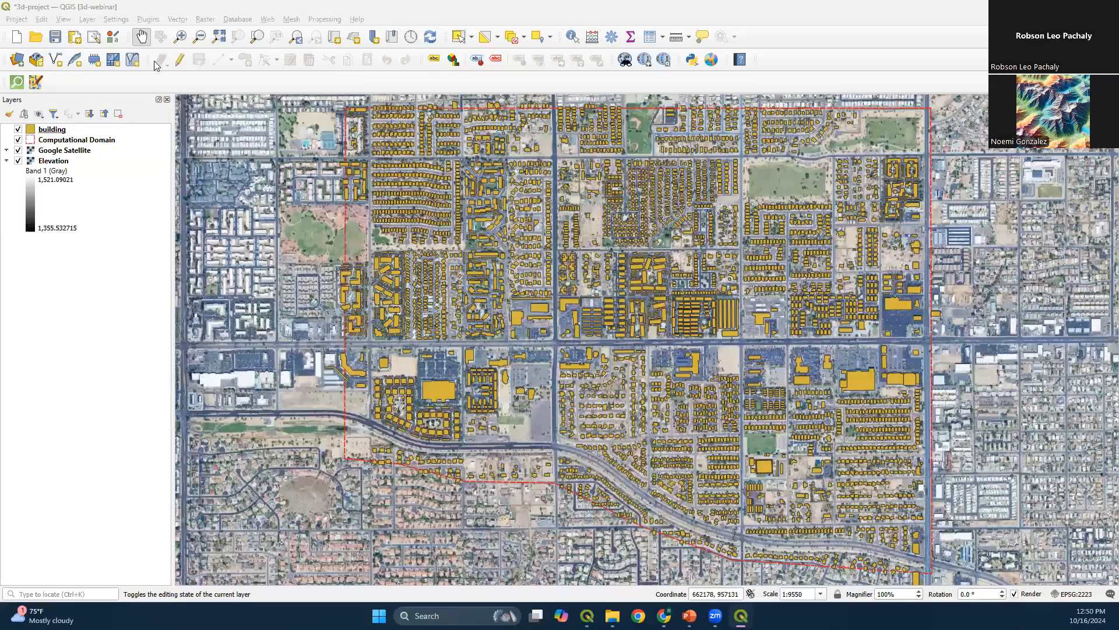
Create a new 3D map view of the project and bring the buildings along the curved road into close view
{"action": "left_click", "coordinate": [71, 19]}
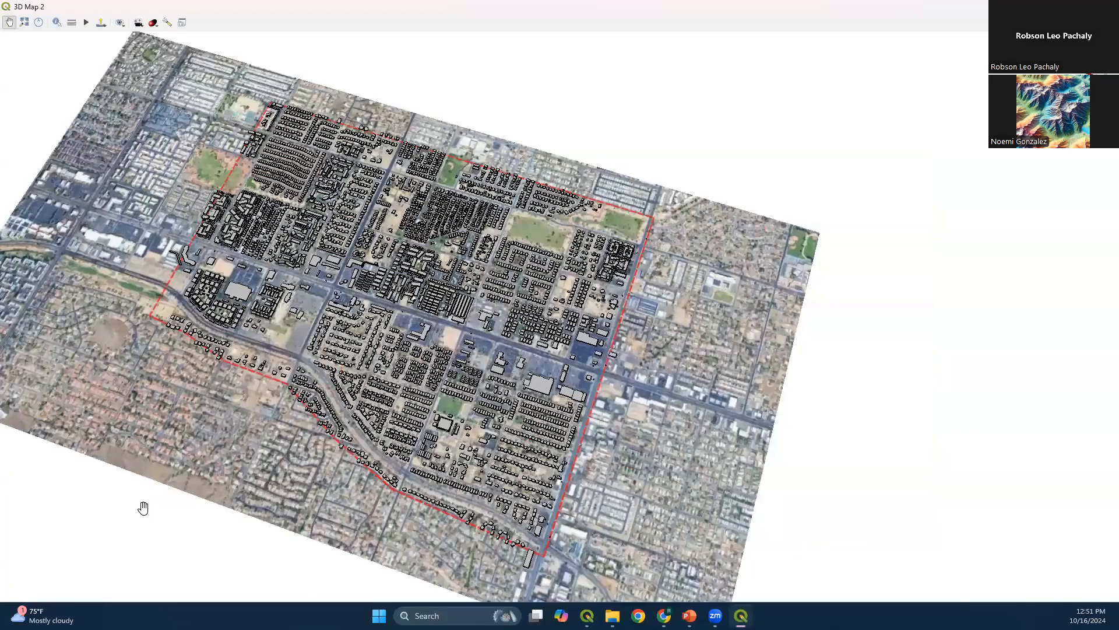
{"action": "left_click_drag", "start_coordinate": [226, 382], "coordinate": [153, 522]}
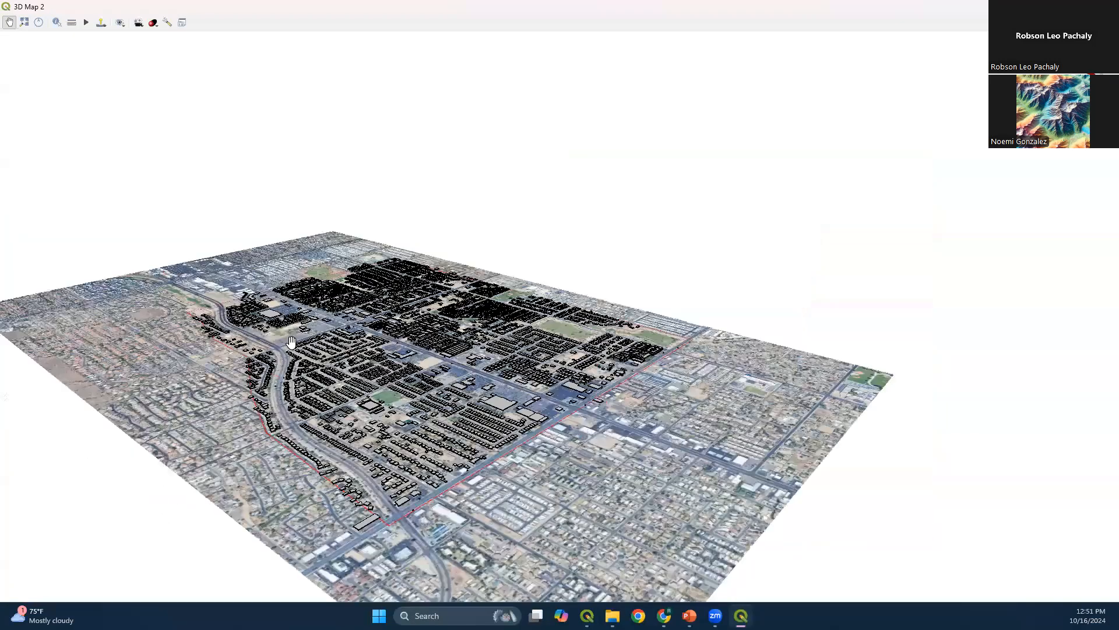
{"action": "scroll", "coordinate": [291, 344], "scroll_direction": "up", "scroll_amount": 3}
{"action": "scroll", "coordinate": [198, 279], "scroll_direction": "up", "scroll_amount": 3}
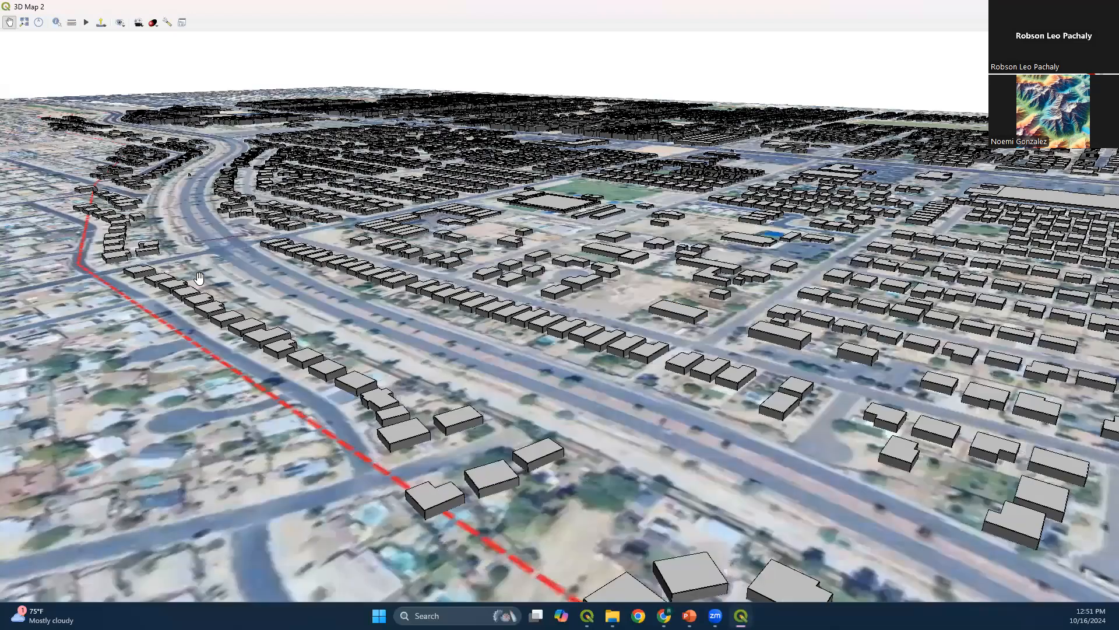
Set the 3D map's terrain type to DEM (Raster Layer) with the Elevation layer as its source and apply the configuration
{"action": "left_click", "coordinate": [168, 23]}
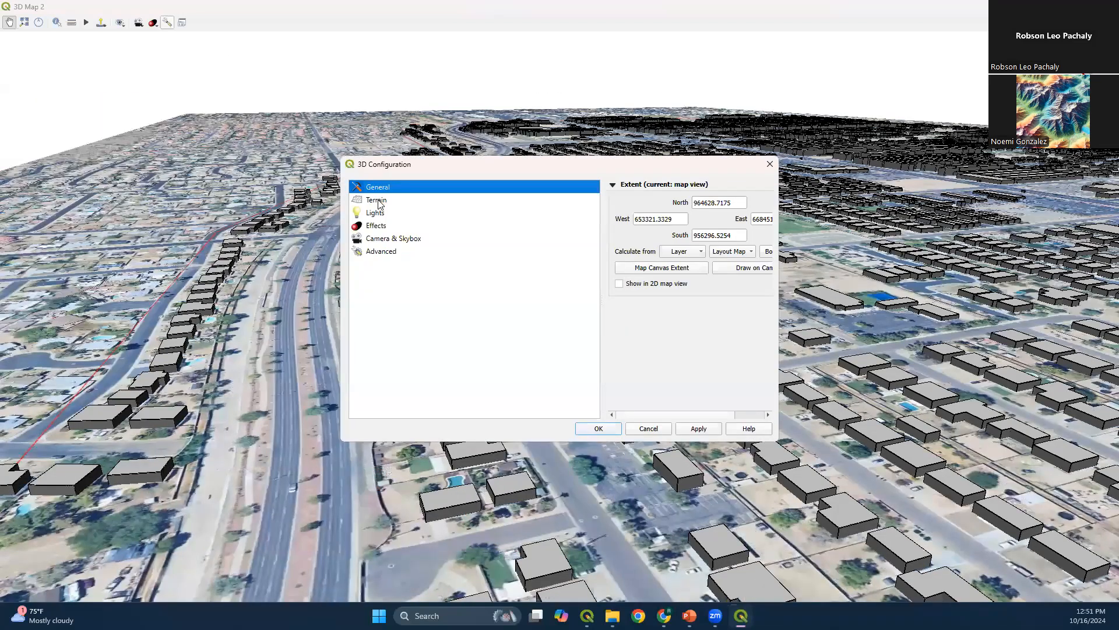
{"action": "left_click", "coordinate": [377, 201]}
{"action": "left_click", "coordinate": [693, 204]}
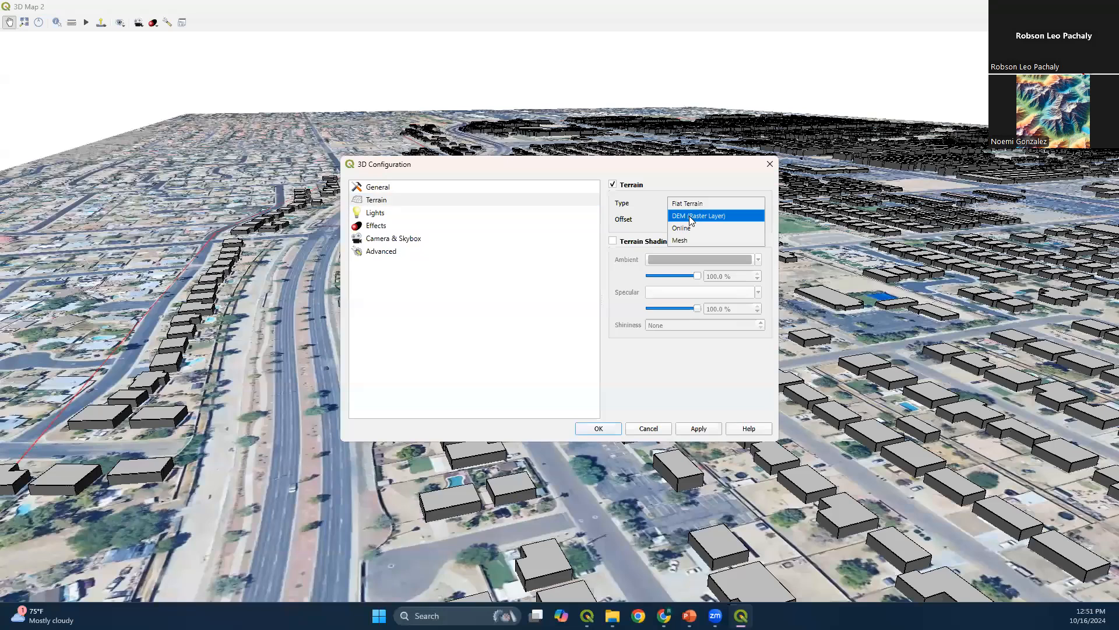
{"action": "left_click", "coordinate": [692, 221]}
{"action": "left_click", "coordinate": [687, 241]}
{"action": "left_click", "coordinate": [683, 255]}
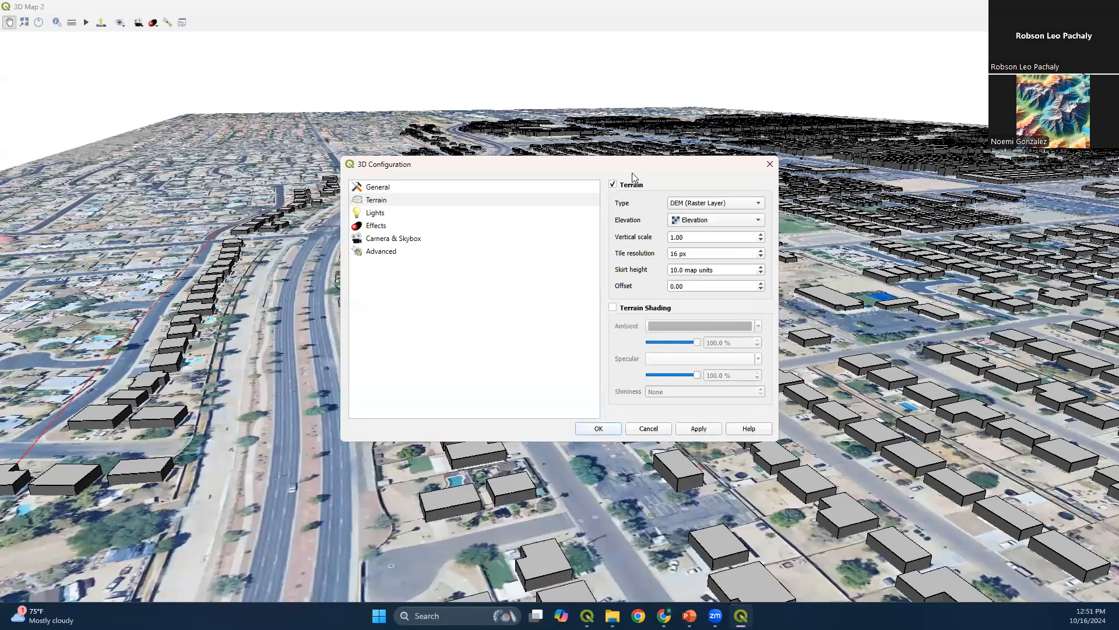
{"action": "left_click", "coordinate": [601, 430]}
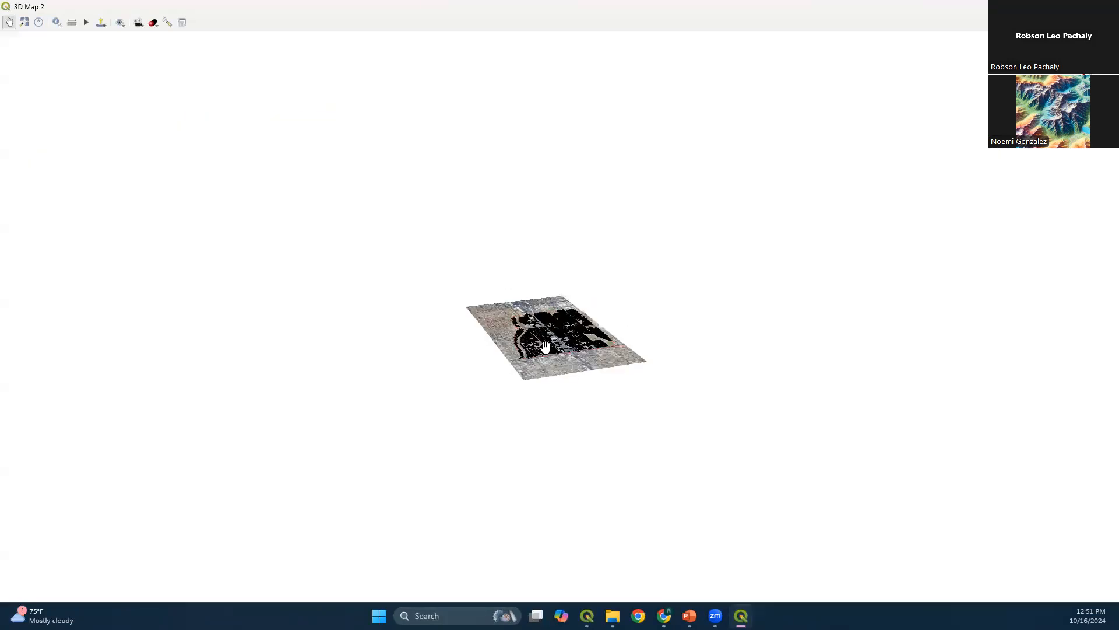
Examine the terrain relief and the buildings at close range along the curved road in the 3D map
{"action": "scroll", "coordinate": [529, 366], "scroll_direction": "up", "scroll_amount": 6}
{"action": "scroll", "coordinate": [502, 294], "scroll_direction": "up", "scroll_amount": 2}
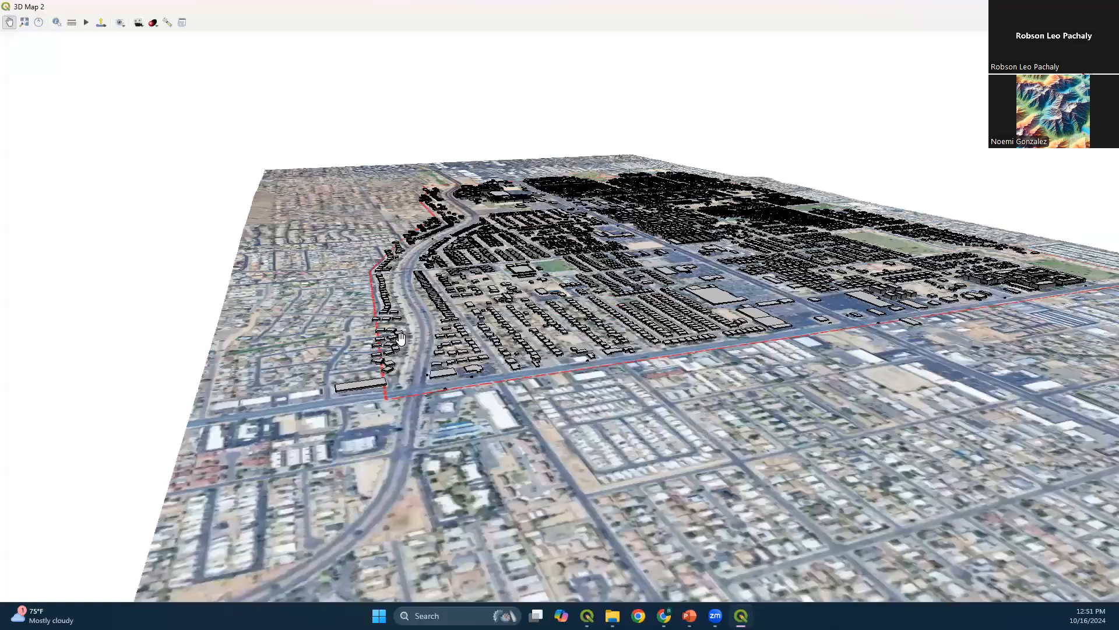
{"action": "scroll", "coordinate": [474, 272], "scroll_direction": "up", "scroll_amount": 2}
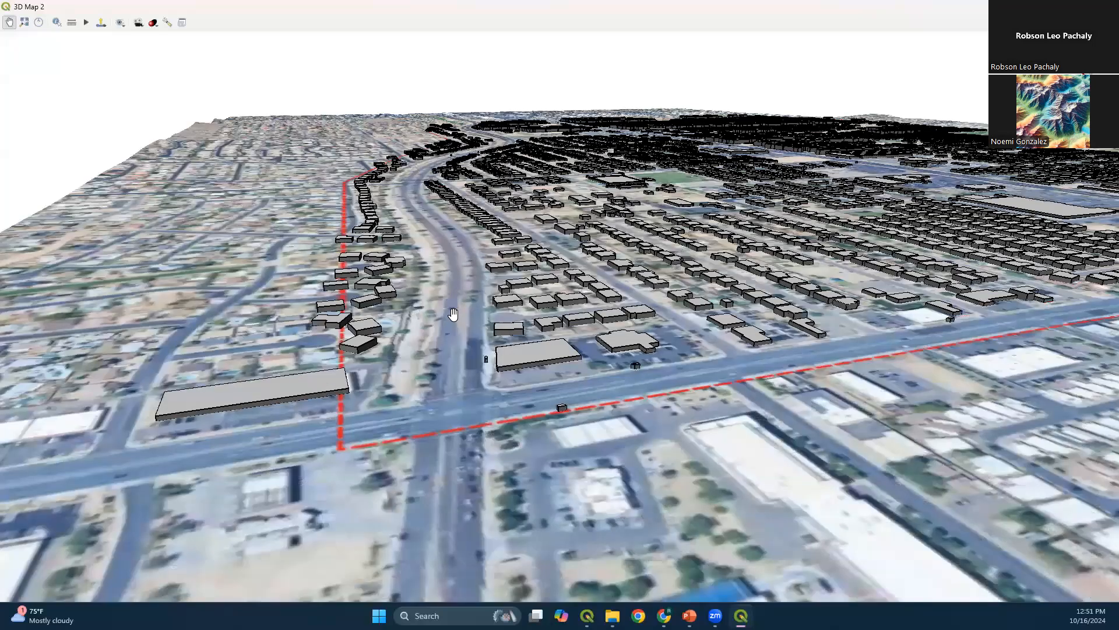
{"action": "scroll", "coordinate": [450, 320], "scroll_direction": "up", "scroll_amount": 4}
{"action": "scroll", "coordinate": [441, 372], "scroll_direction": "up", "scroll_amount": 2}
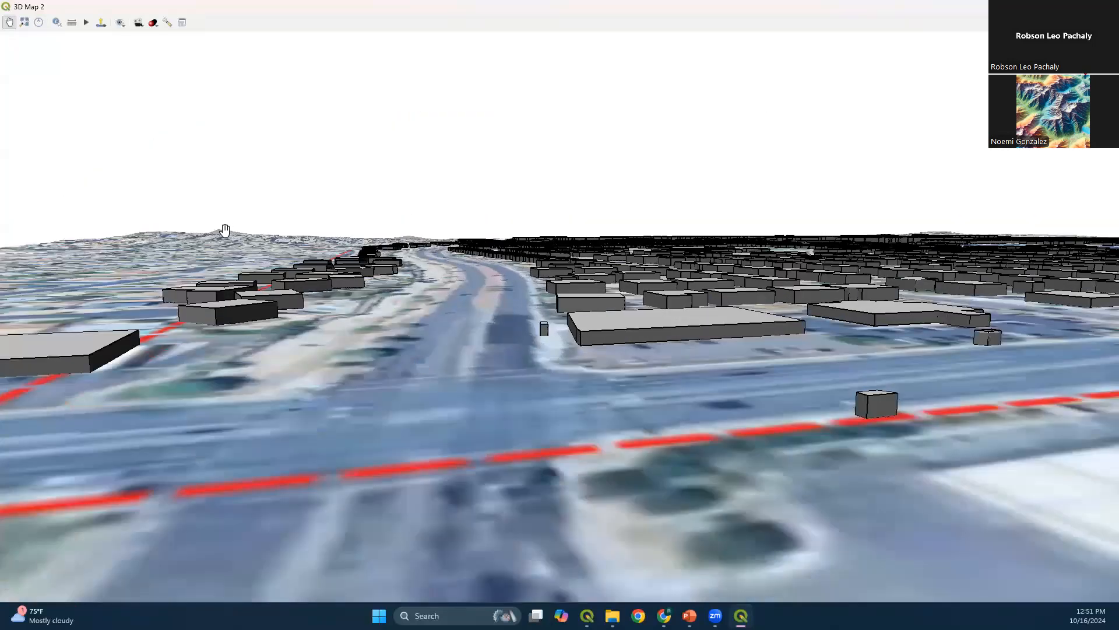
{"action": "scroll", "coordinate": [465, 346], "scroll_direction": "up", "scroll_amount": 2}
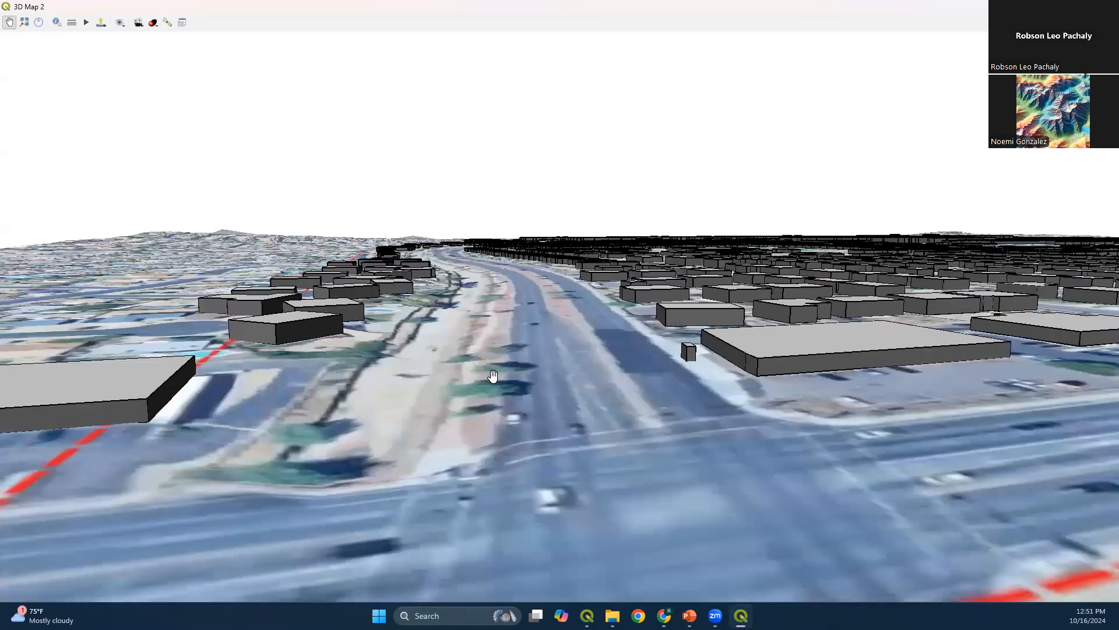
{"action": "scroll", "coordinate": [429, 407], "scroll_direction": "up", "scroll_amount": 2}
{"action": "scroll", "coordinate": [501, 365], "scroll_direction": "up", "scroll_amount": 2}
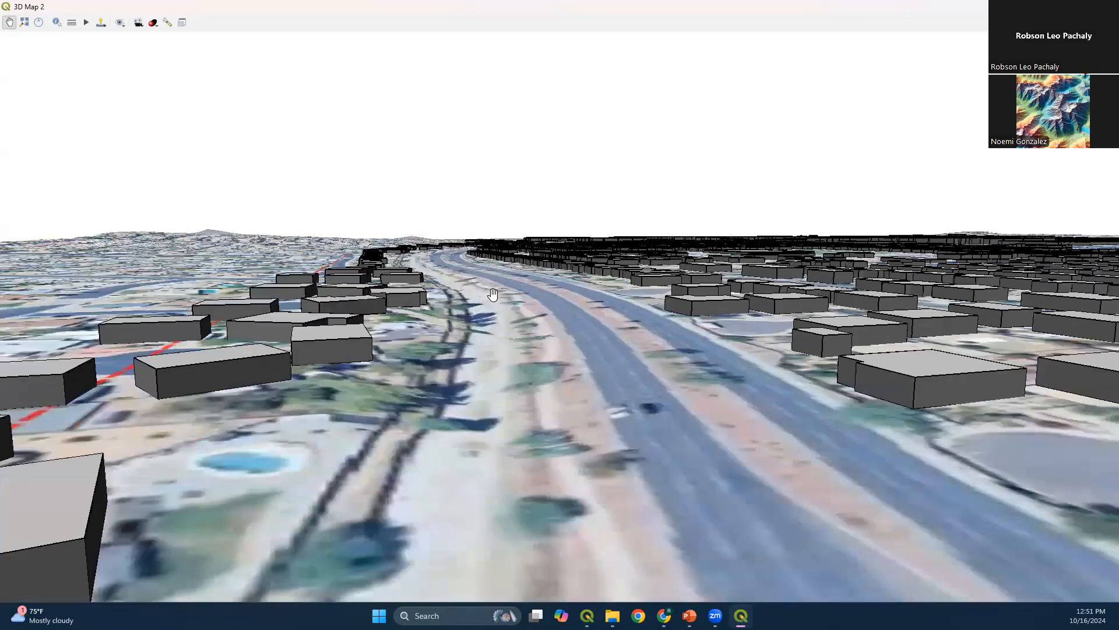
Set the DEM terrain's vertical scale to 2.00 in the 3D map configuration and check the relief along the road
{"action": "left_click", "coordinate": [167, 22]}
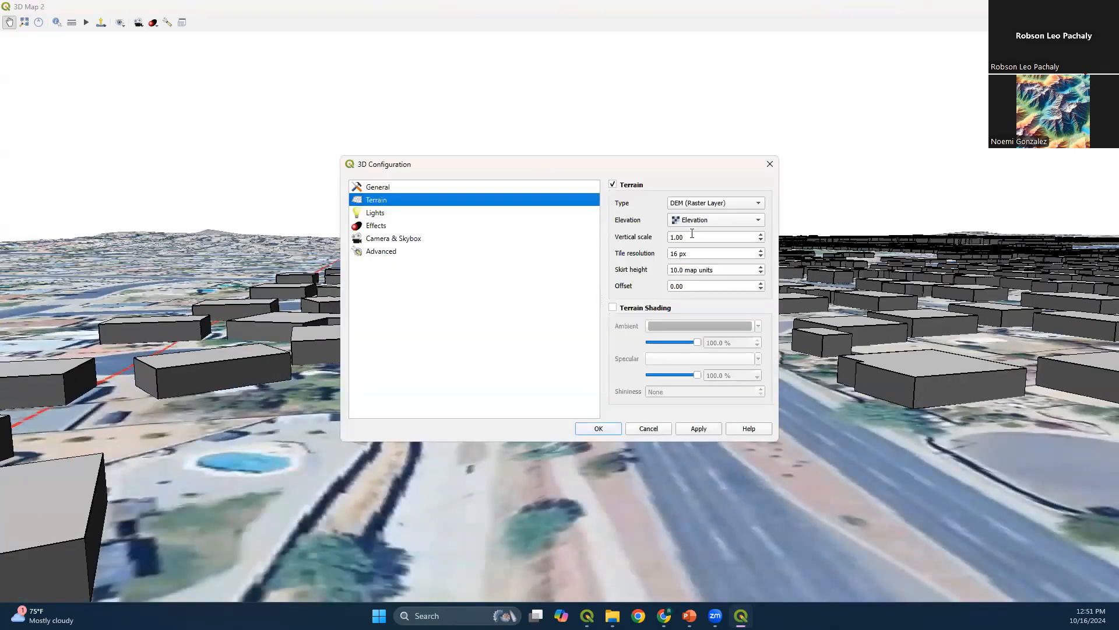
{"action": "left_click_drag", "start_coordinate": [675, 234], "coordinate": [651, 233]}
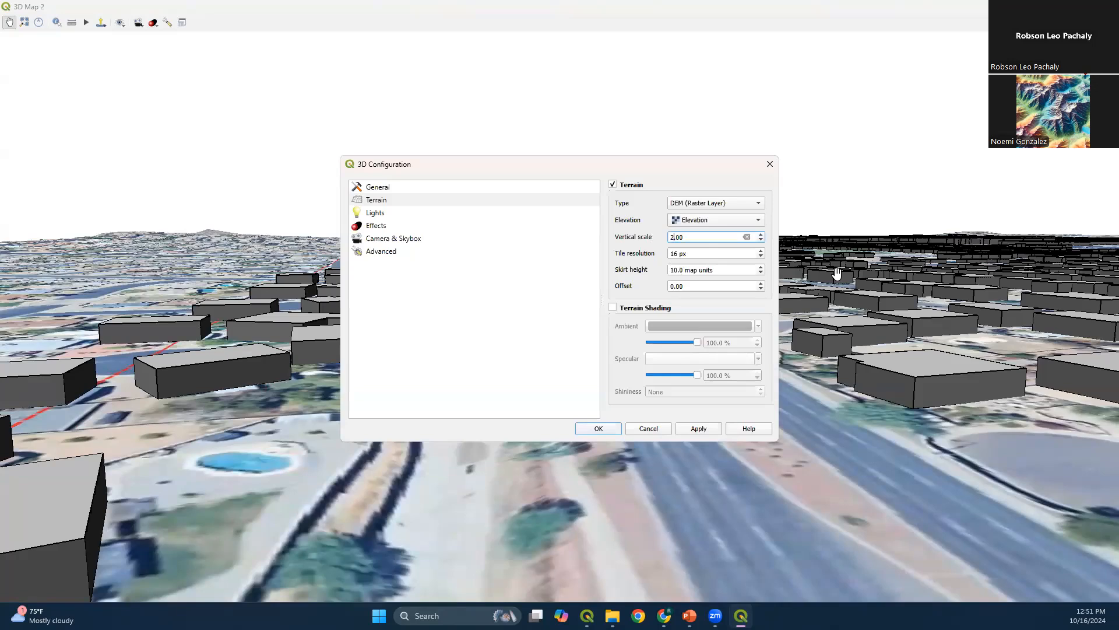
{"action": "left_click", "coordinate": [605, 429]}
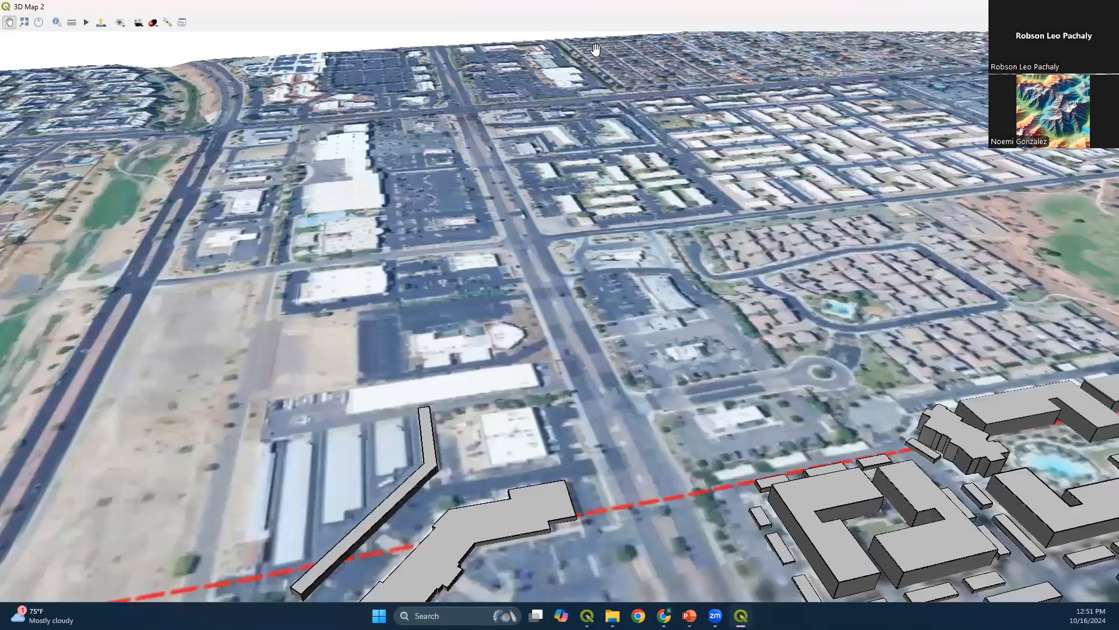
{"action": "left_click_drag", "start_coordinate": [575, 345], "coordinate": [569, 89]}
{"action": "left_click_drag", "start_coordinate": [422, 234], "coordinate": [334, 478]}
{"action": "left_click_drag", "start_coordinate": [257, 452], "coordinate": [860, 415]}
{"action": "left_click_drag", "start_coordinate": [542, 417], "coordinate": [586, 287]}
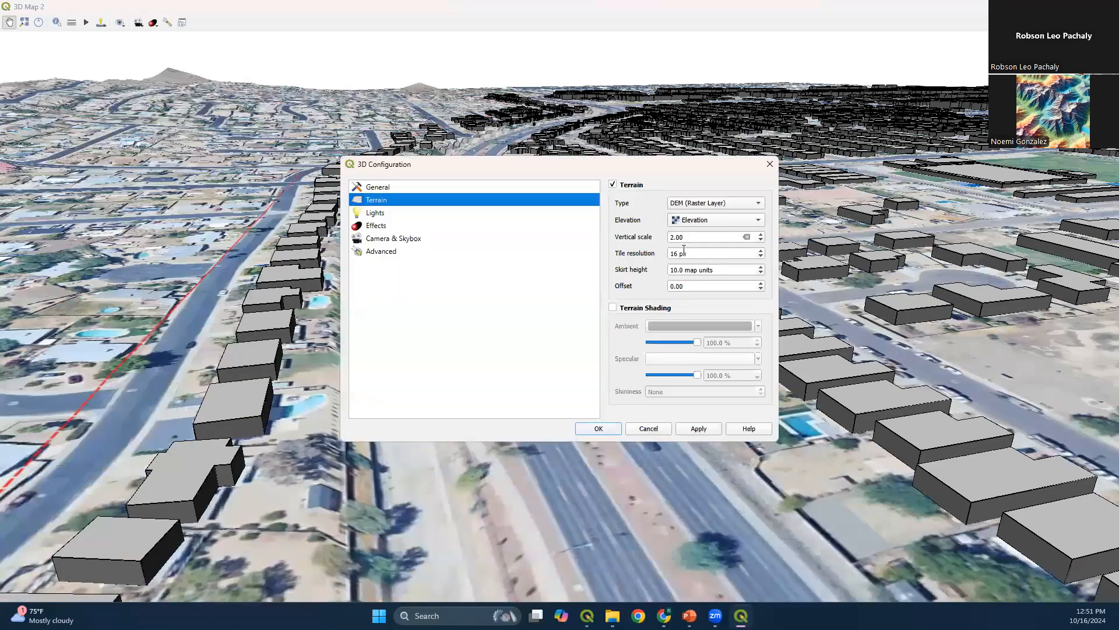
{"action": "left_click", "coordinate": [598, 429]}
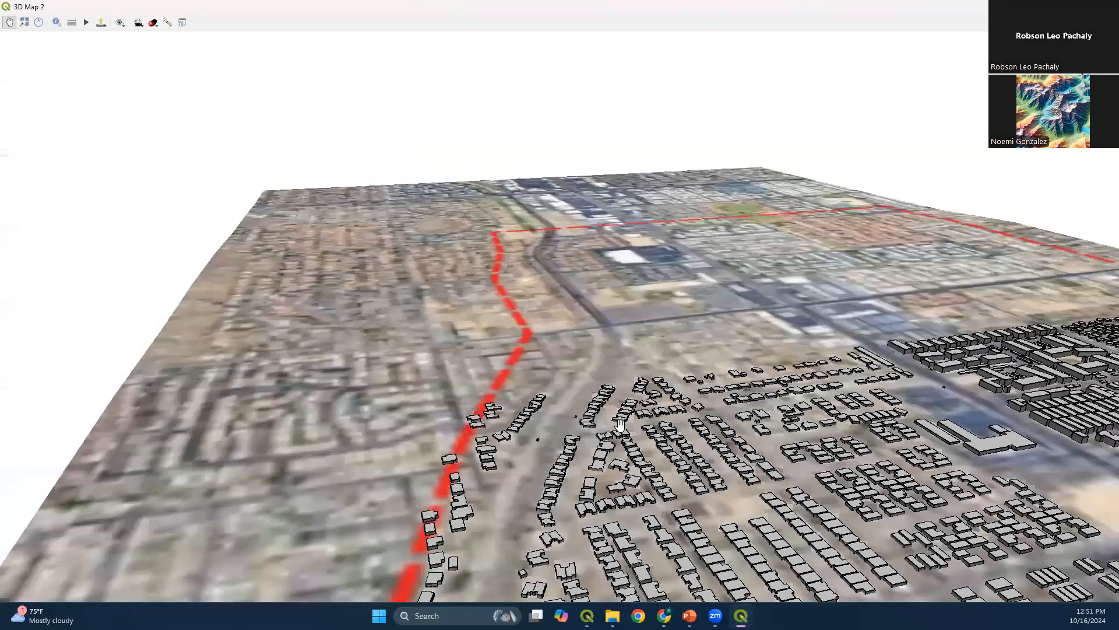
Examine the extruded buildings and the terrain relief across the whole extent of the 3D map
{"action": "scroll", "coordinate": [501, 265], "scroll_direction": "down", "scroll_amount": 3}
{"action": "scroll", "coordinate": [403, 350], "scroll_direction": "up", "scroll_amount": 2}
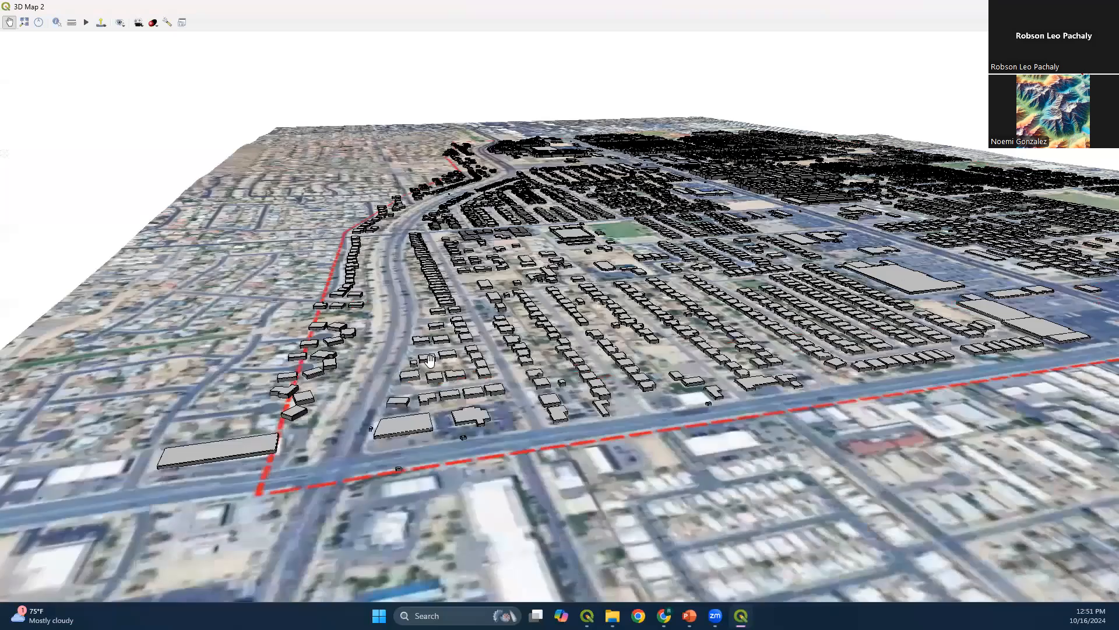
{"action": "scroll", "coordinate": [395, 380], "scroll_direction": "up", "scroll_amount": 2}
{"action": "left_click_drag", "start_coordinate": [390, 350], "coordinate": [502, 287]}
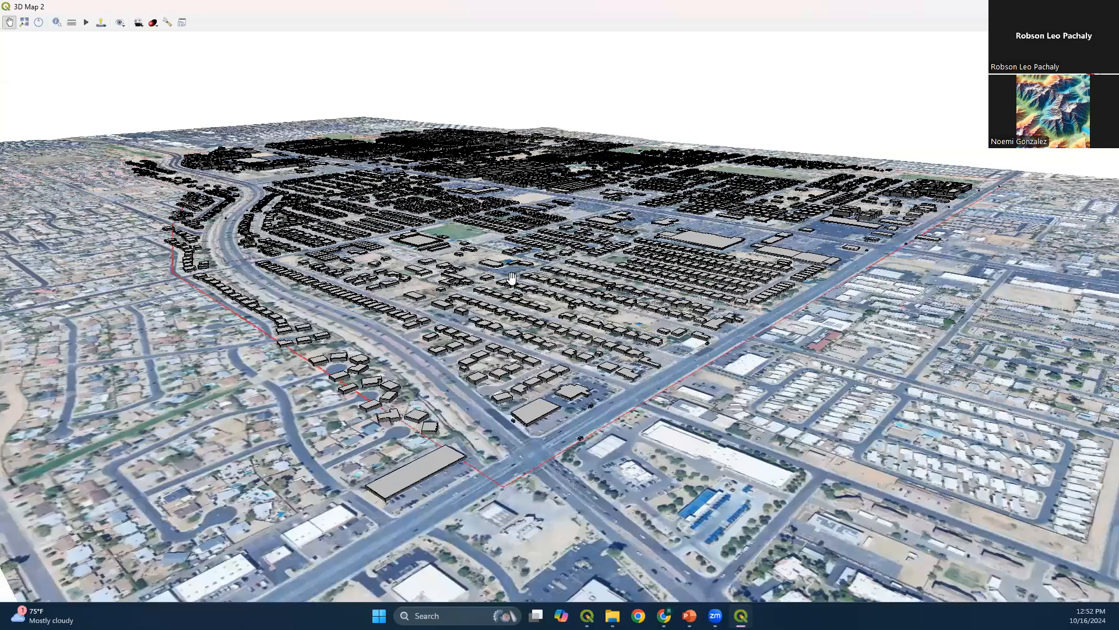
{"action": "scroll", "coordinate": [512, 276], "scroll_direction": "down", "scroll_amount": 3}
{"action": "left_click_drag", "start_coordinate": [563, 227], "coordinate": [558, 267]}
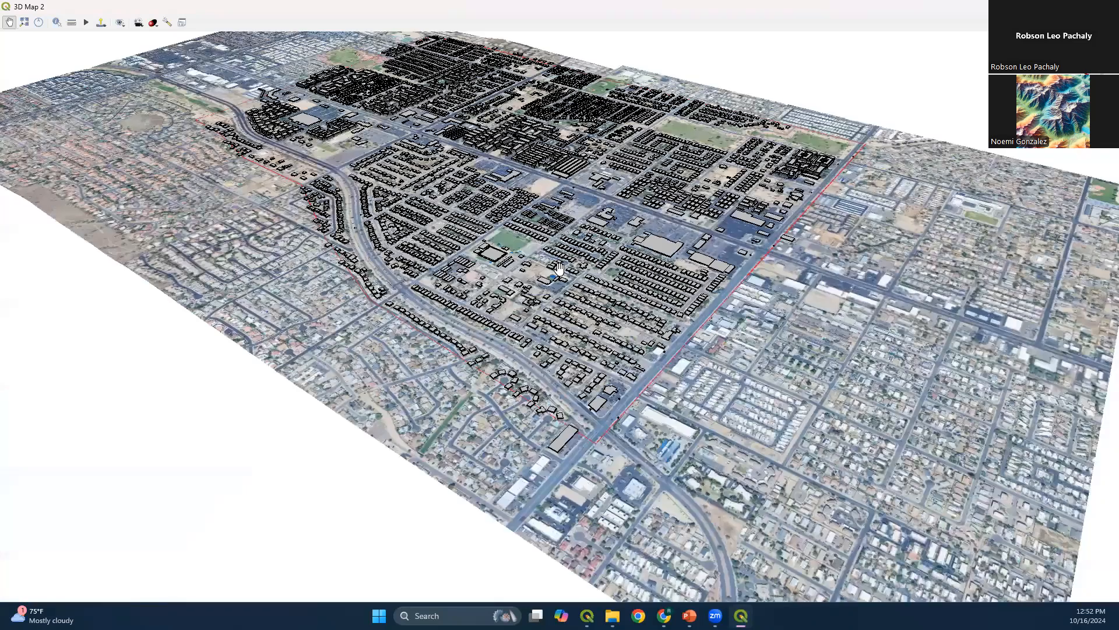
{"action": "scroll", "coordinate": [559, 315], "scroll_direction": "down", "scroll_amount": 2}
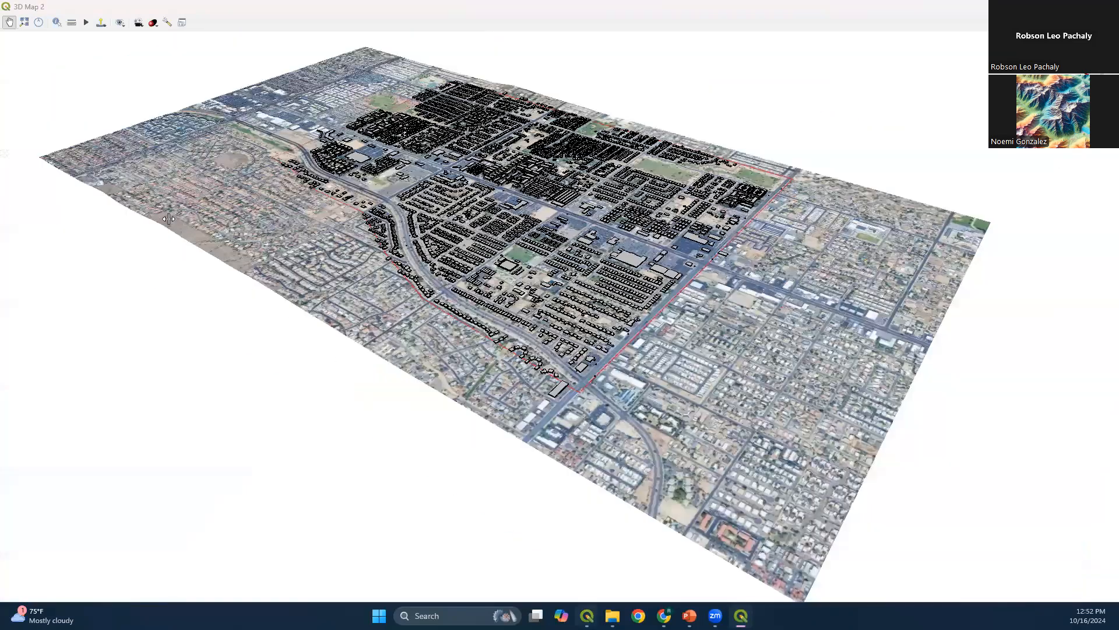
{"action": "key", "text": "alt+Tab"}
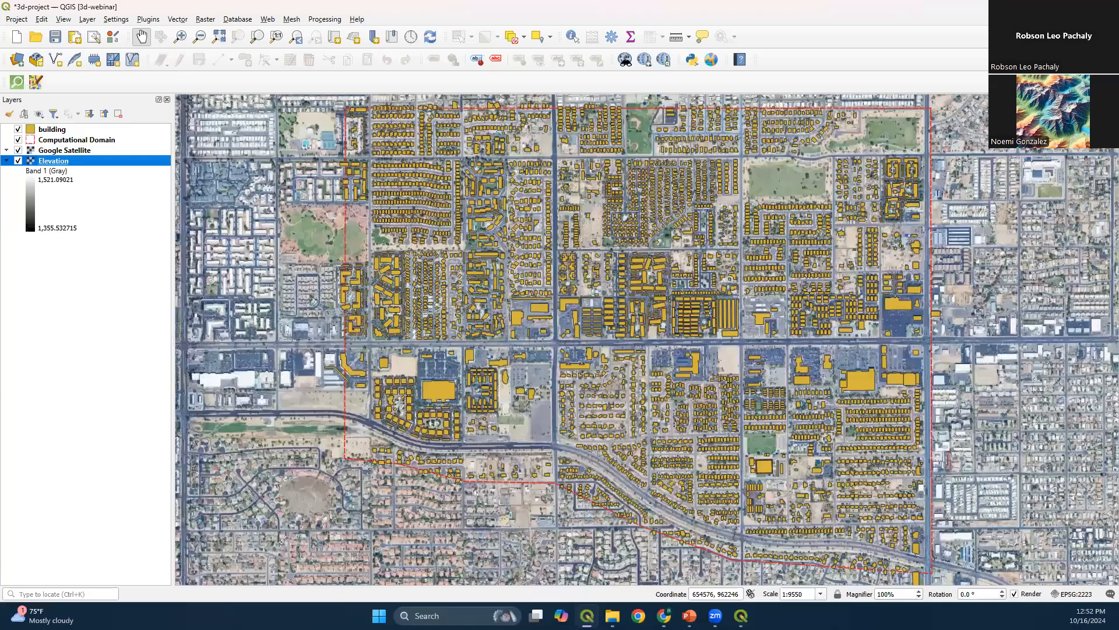
{"action": "key", "text": "alt+Tab"}
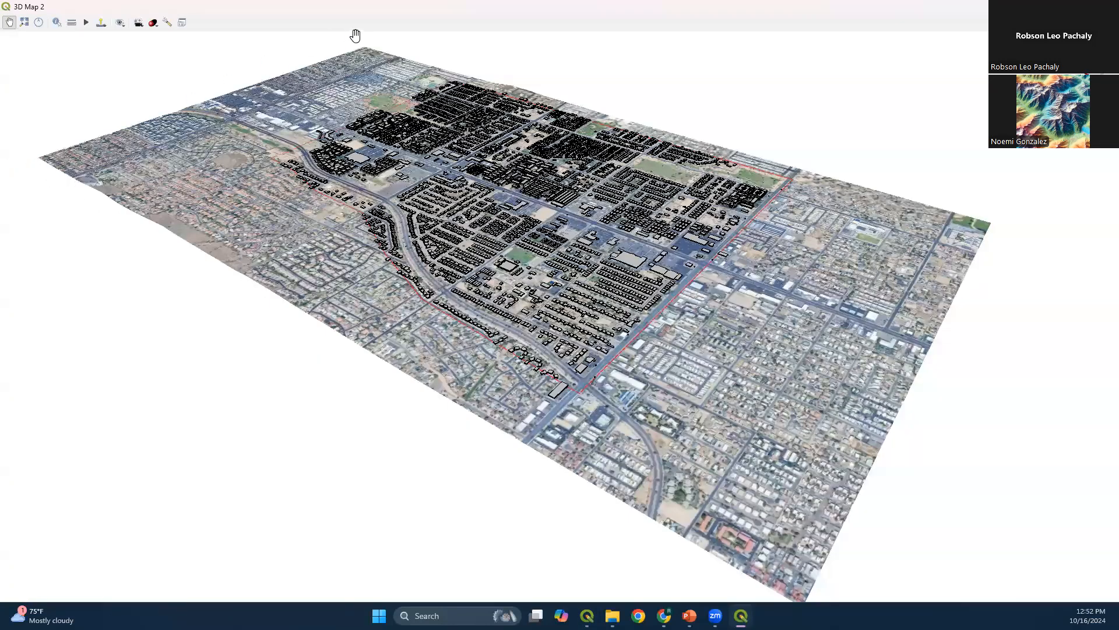
Move the Elevation layer above all other layers and compare its coverage with the terrain extent in the 3D map
{"action": "key", "text": "alt+Tab"}
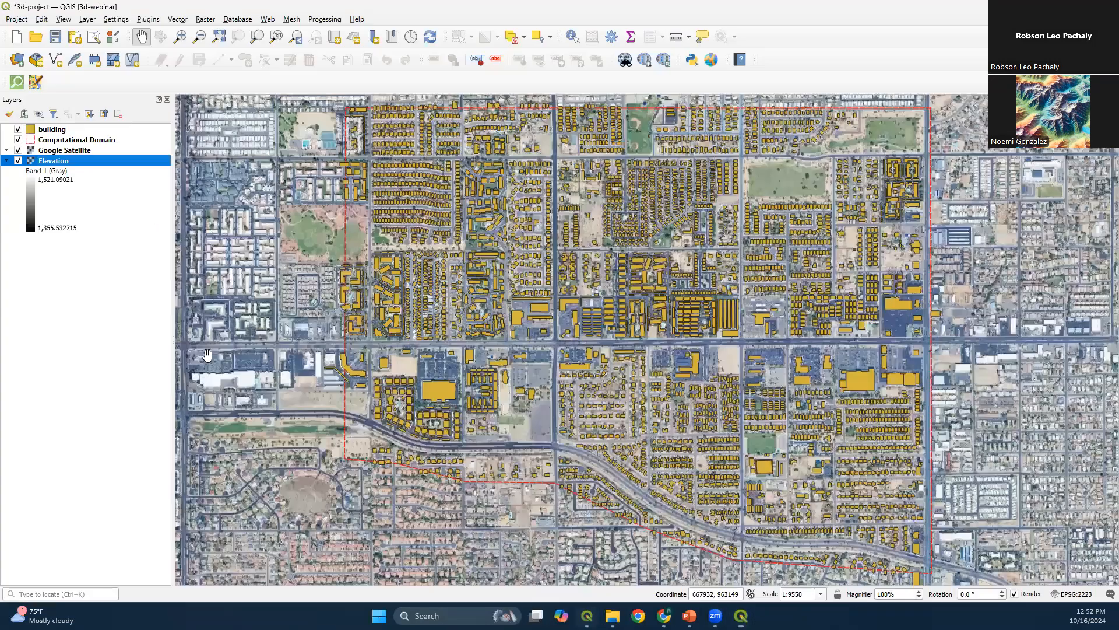
{"action": "left_click_drag", "start_coordinate": [65, 173], "coordinate": [79, 126]}
{"action": "scroll", "coordinate": [694, 344], "scroll_direction": "down", "scroll_amount": 3}
{"action": "left_click_drag", "start_coordinate": [694, 345], "coordinate": [623, 326]}
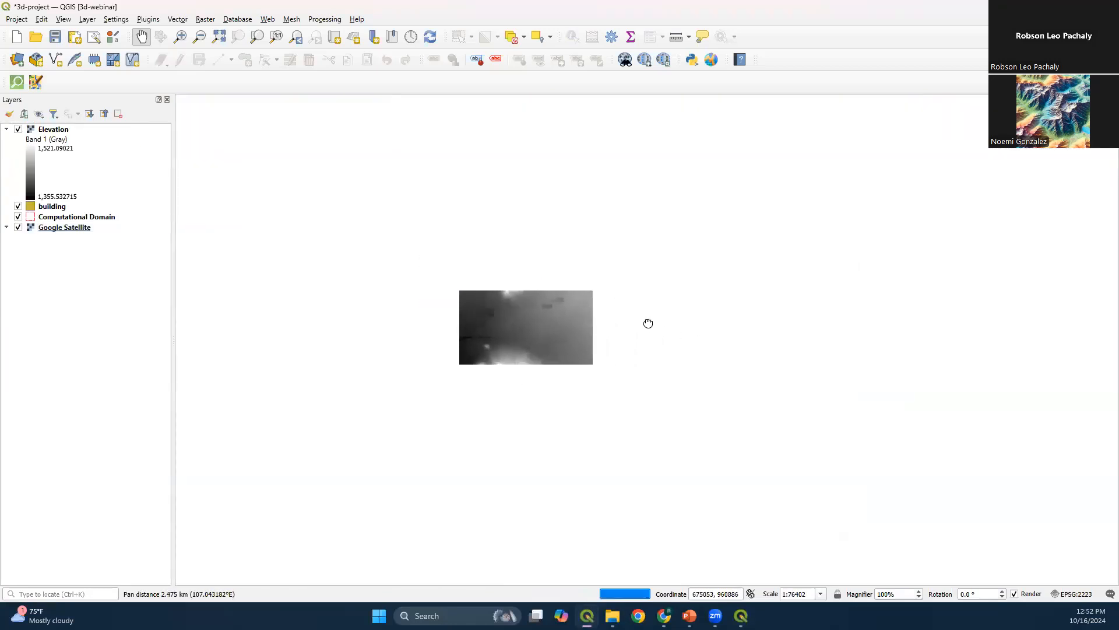
{"action": "scroll", "coordinate": [522, 347], "scroll_direction": "up", "scroll_amount": 1}
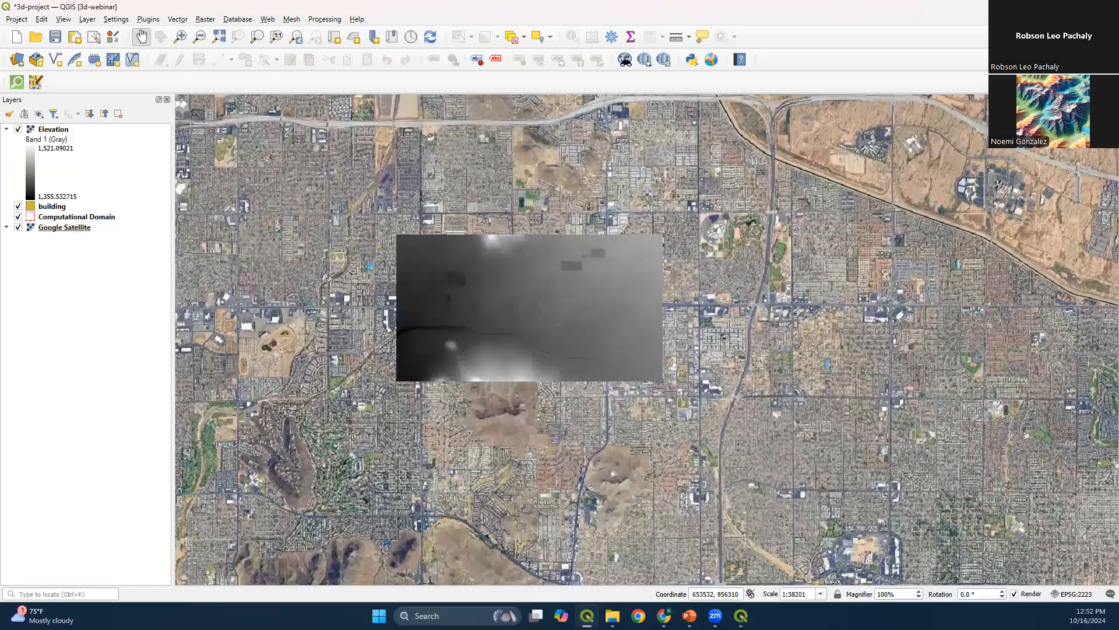
{"action": "left_click", "coordinate": [741, 615]}
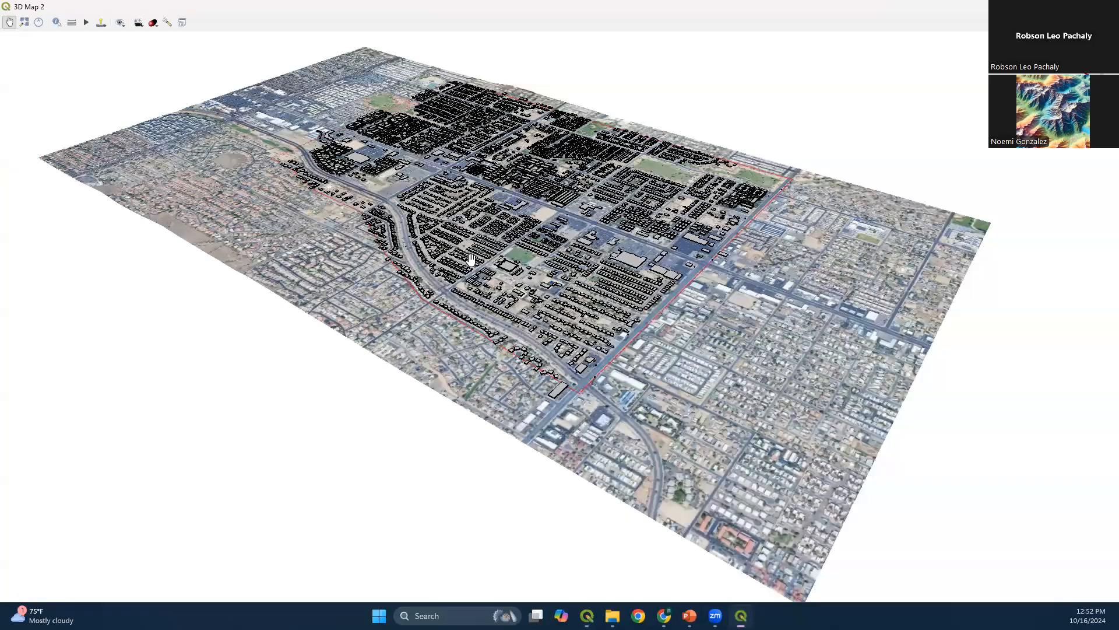
{"action": "left_click_drag", "start_coordinate": [472, 260], "coordinate": [434, 271]}
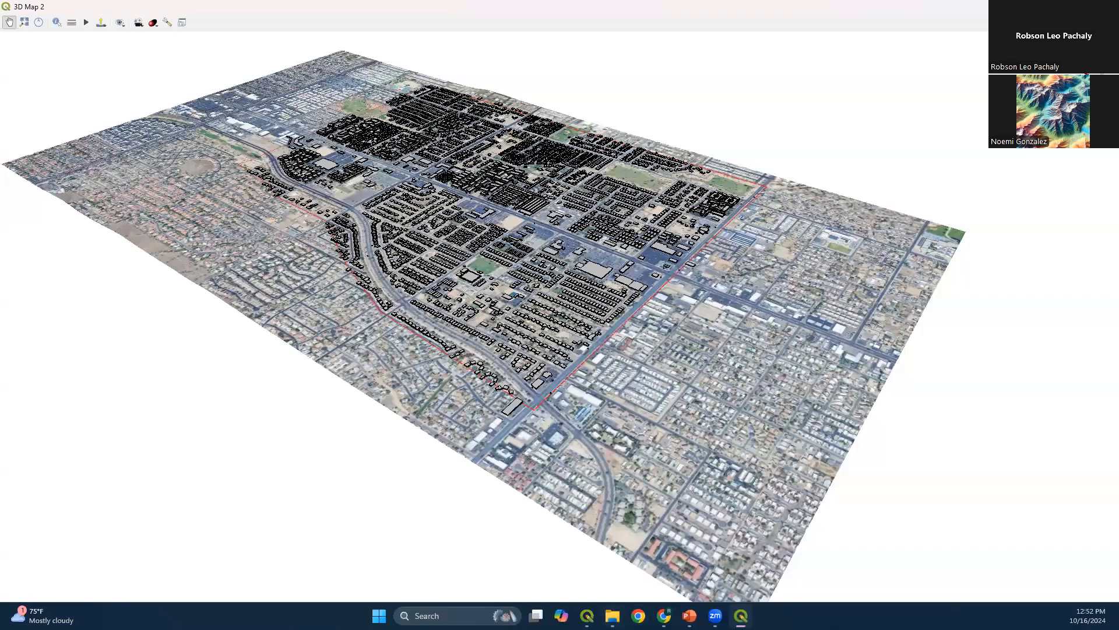
Return to the main project map and move the Elevation layer back to the bottom of the layer order
{"action": "left_click", "coordinate": [587, 617]}
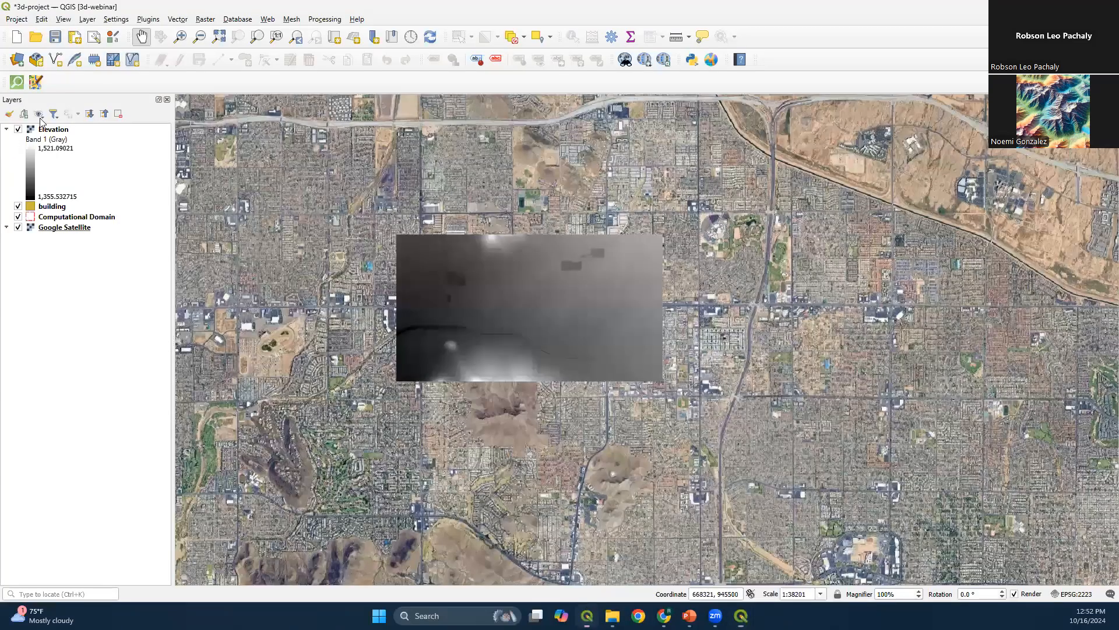
{"action": "right_click", "coordinate": [75, 130]}
{"action": "left_click", "coordinate": [96, 257]}
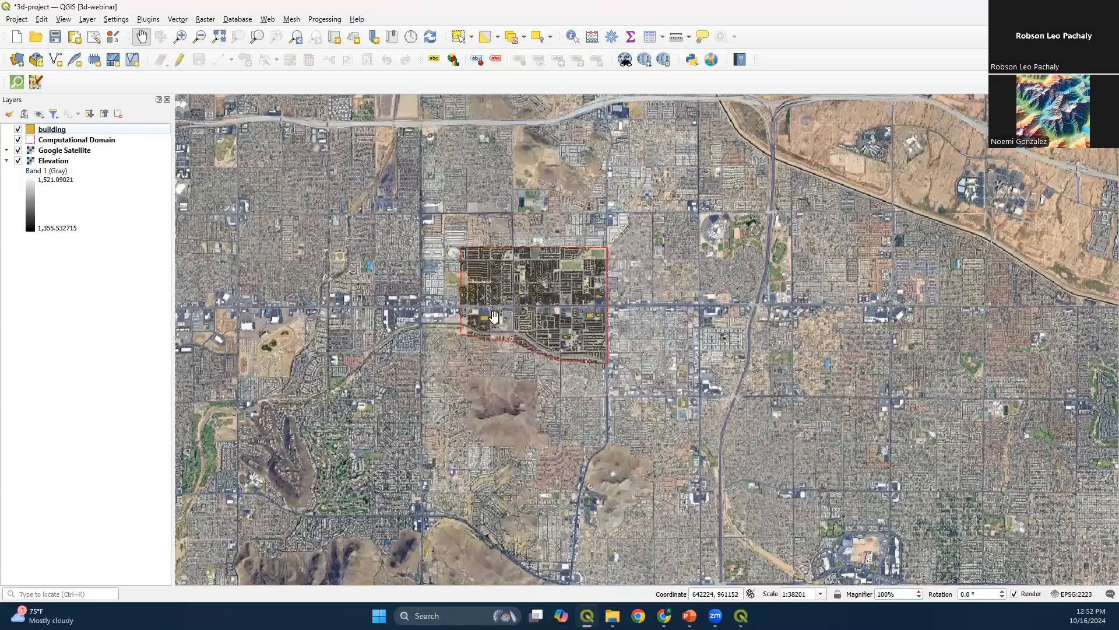
Check the Step-by-step slide in the PowerPoint slide show, then return to the QGIS project map
{"action": "mouse_move", "coordinate": [689, 616]}
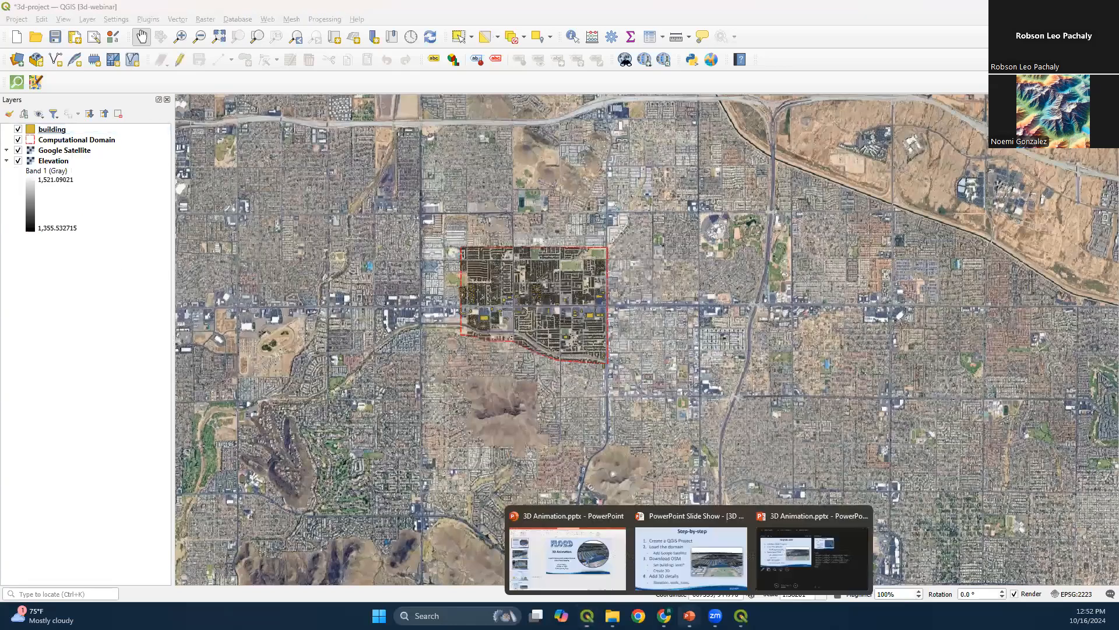
{"action": "left_click", "coordinate": [694, 571]}
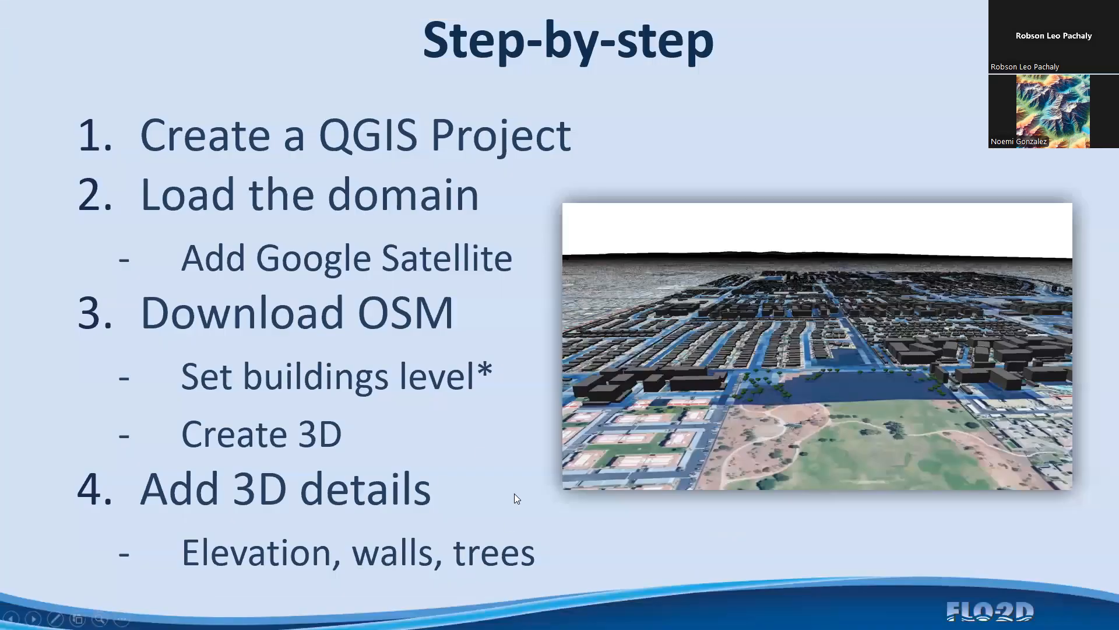
{"action": "key", "text": "alt+Tab"}
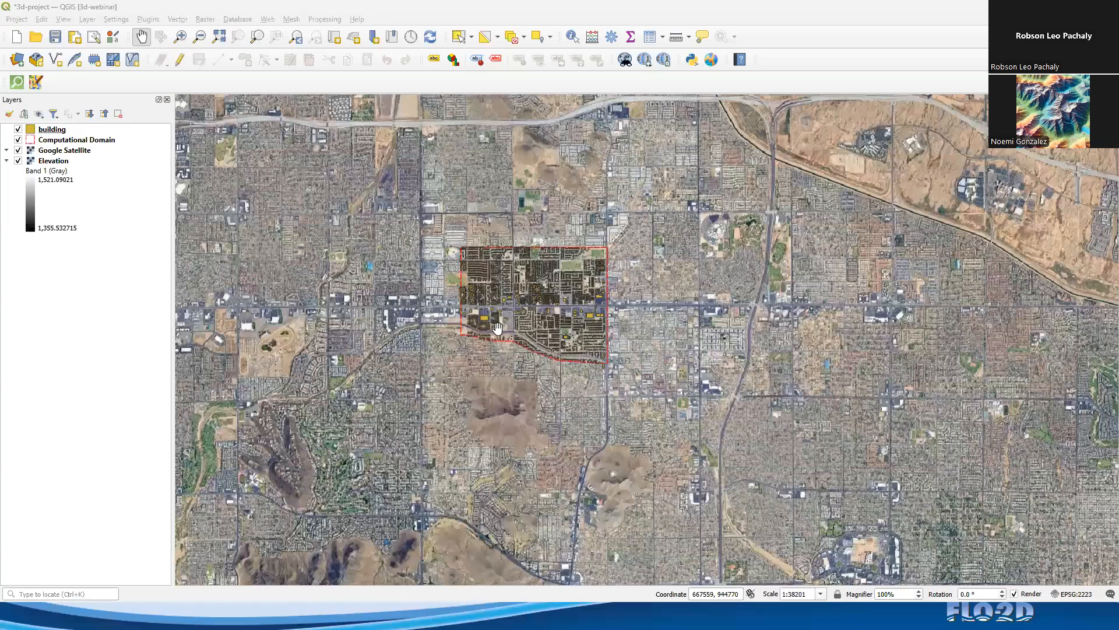
{"action": "scroll", "coordinate": [562, 323], "scroll_direction": "up", "scroll_amount": 4}
{"action": "left_click_drag", "start_coordinate": [562, 324], "coordinate": [470, 285]}
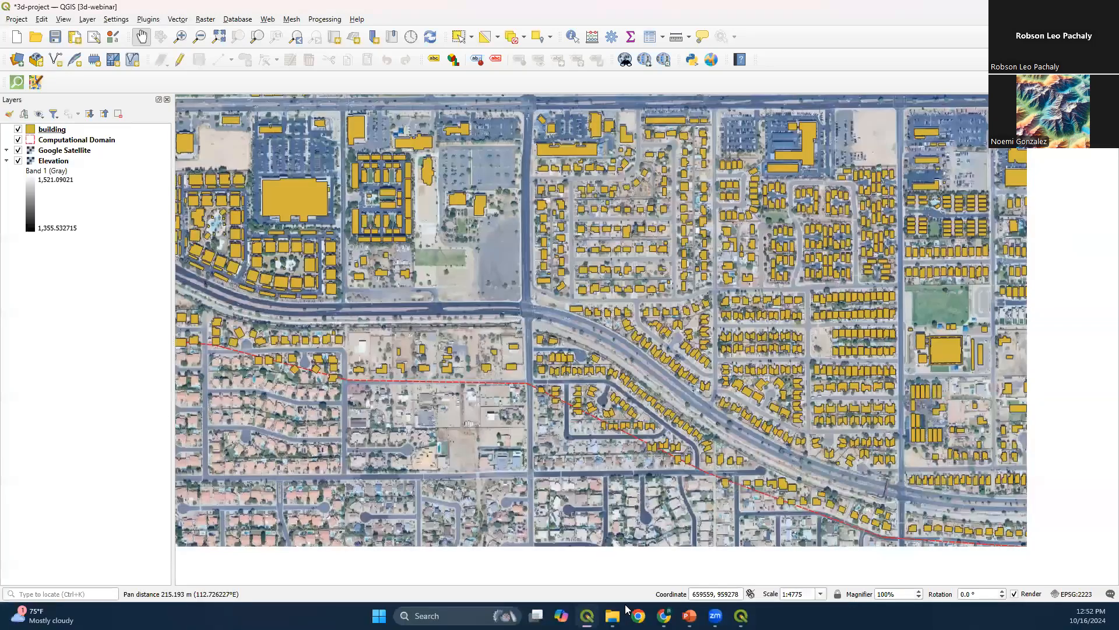
{"action": "scroll", "coordinate": [774, 398], "scroll_direction": "down", "scroll_amount": 1}
Add the Walls shapefile from the Project folder in File Explorer to the QGIS project, above the building layer
{"action": "key", "text": "alt+Tab"}
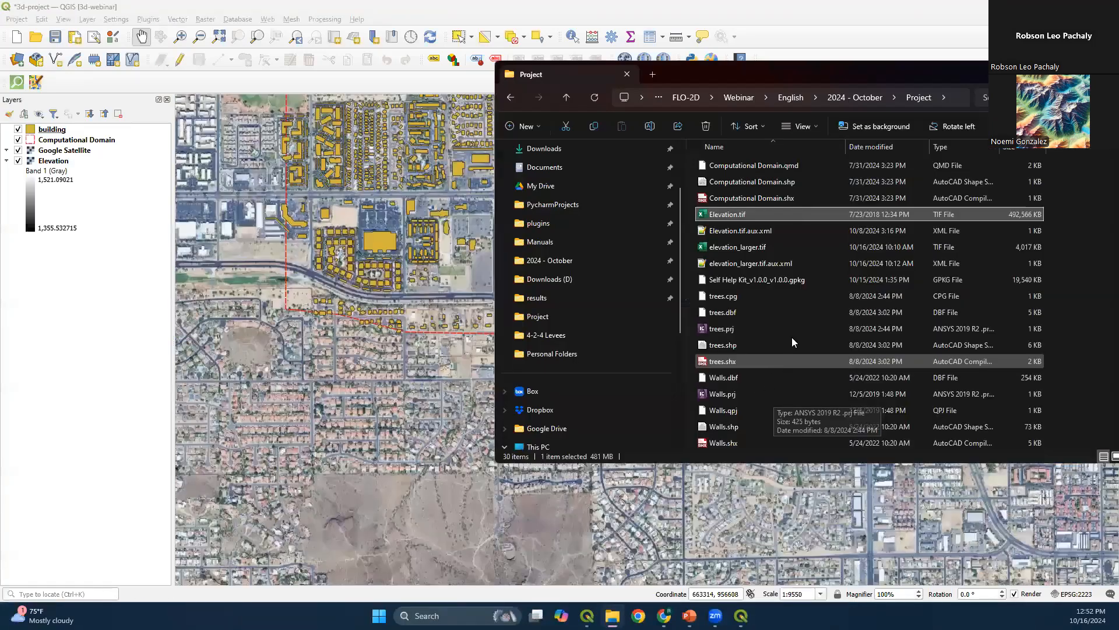
{"action": "scroll", "coordinate": [784, 347], "scroll_direction": "up", "scroll_amount": 4}
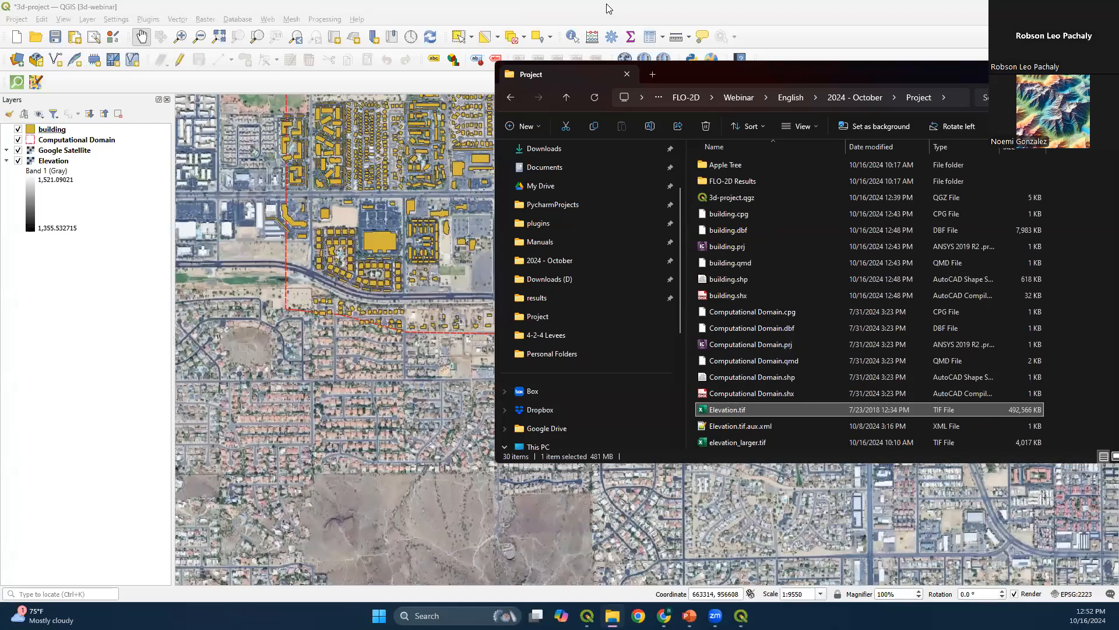
{"action": "scroll", "coordinate": [760, 322], "scroll_direction": "down", "scroll_amount": 4}
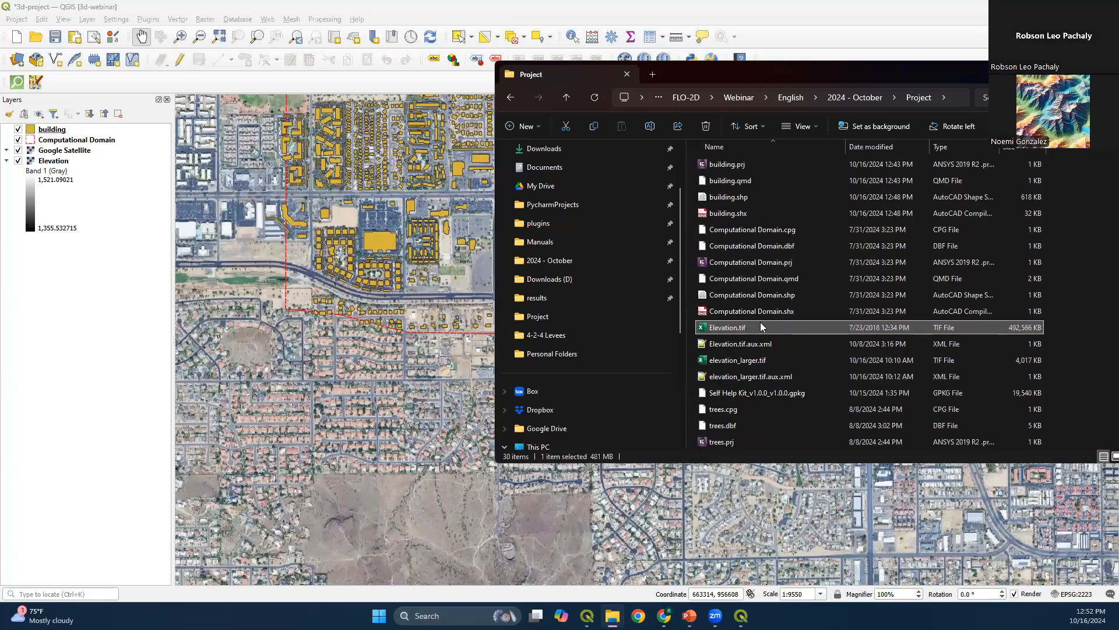
{"action": "left_click", "coordinate": [751, 410]}
{"action": "left_click", "coordinate": [761, 432]}
{"action": "left_click_drag", "start_coordinate": [752, 425], "coordinate": [98, 130]}
Examine the Walls lines around the building blocks and along both sides of the curved road
{"action": "left_click_drag", "start_coordinate": [385, 280], "coordinate": [320, 280]}
{"action": "scroll", "coordinate": [362, 283], "scroll_direction": "up", "scroll_amount": 2}
{"action": "left_click_drag", "start_coordinate": [406, 275], "coordinate": [437, 301]}
{"action": "left_click_drag", "start_coordinate": [352, 251], "coordinate": [416, 273]}
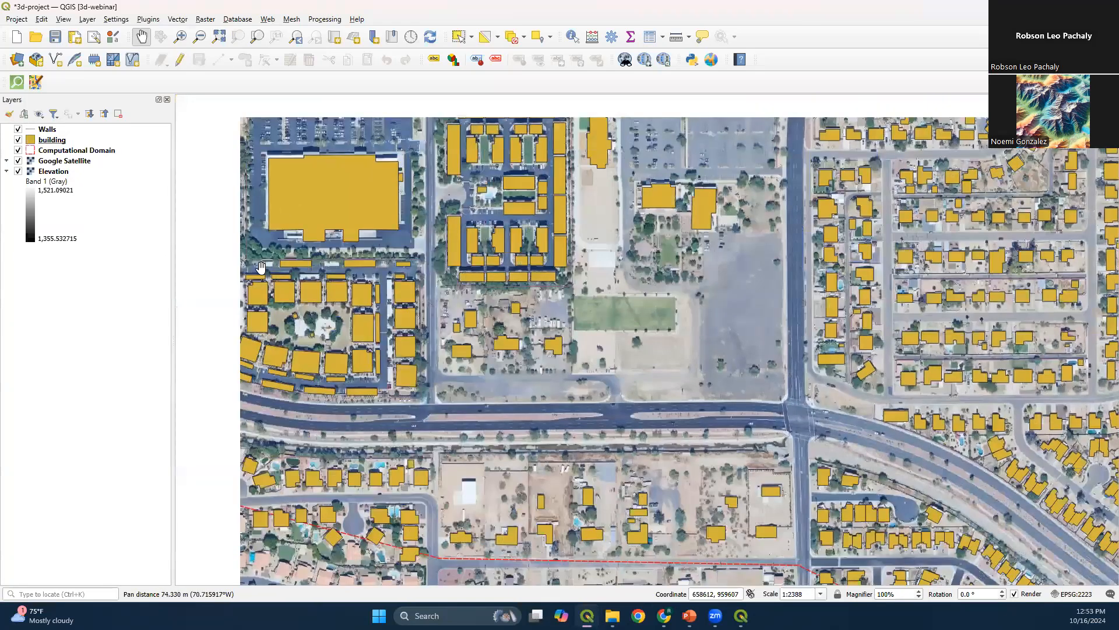
{"action": "left_click_drag", "start_coordinate": [249, 225], "coordinate": [272, 299]}
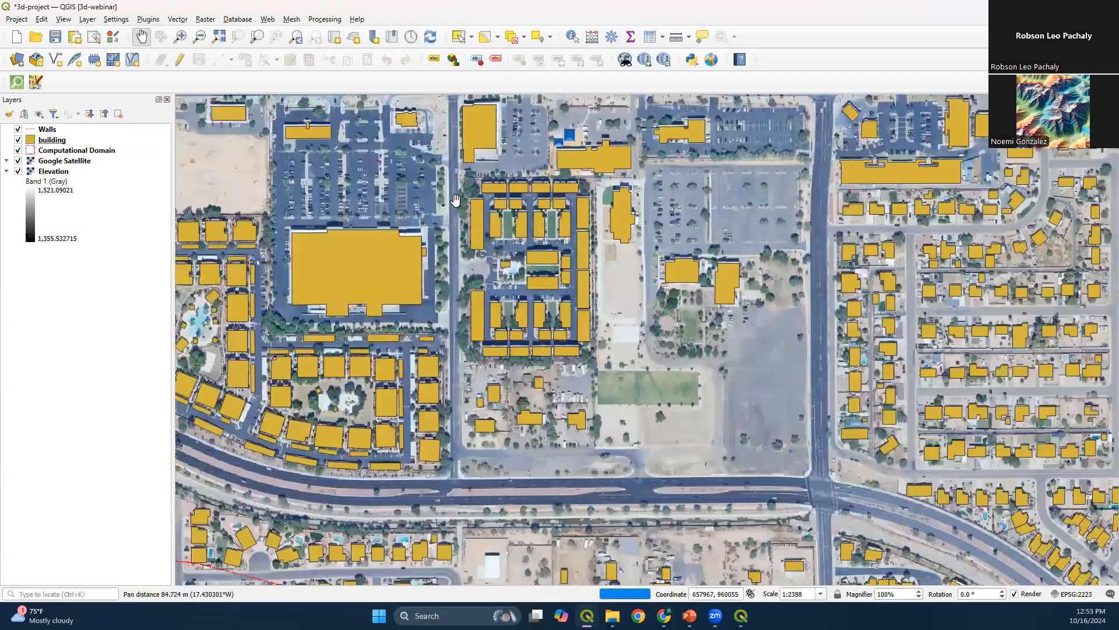
{"action": "left_click_drag", "start_coordinate": [627, 320], "coordinate": [371, 121]}
{"action": "left_click_drag", "start_coordinate": [790, 434], "coordinate": [470, 368]}
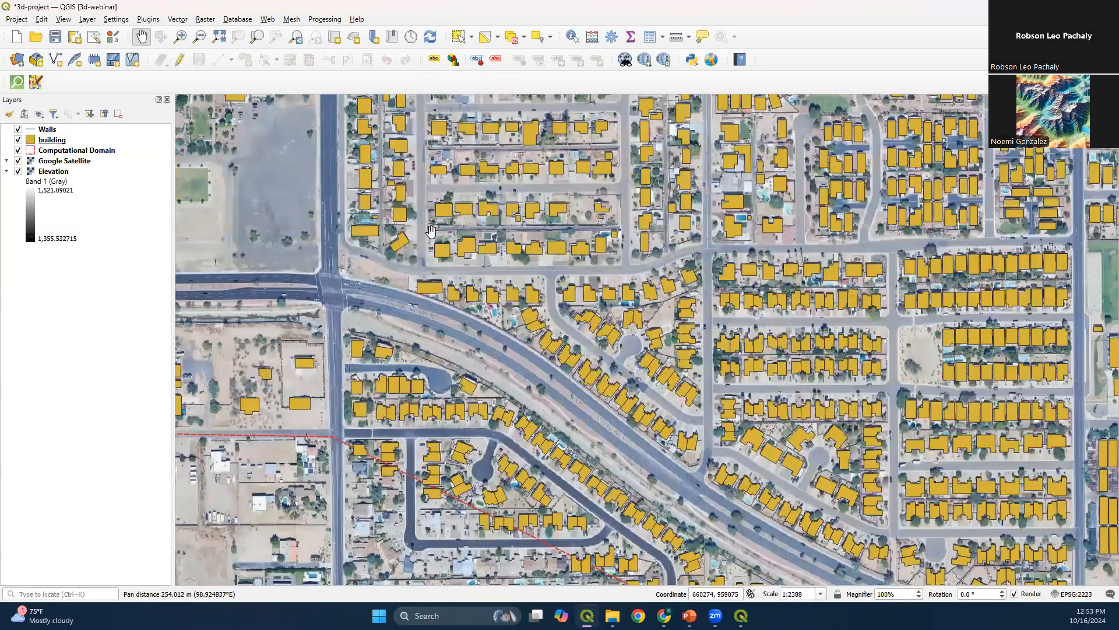
{"action": "left_click_drag", "start_coordinate": [491, 149], "coordinate": [449, 148]}
{"action": "left_click_drag", "start_coordinate": [842, 290], "coordinate": [712, 184]}
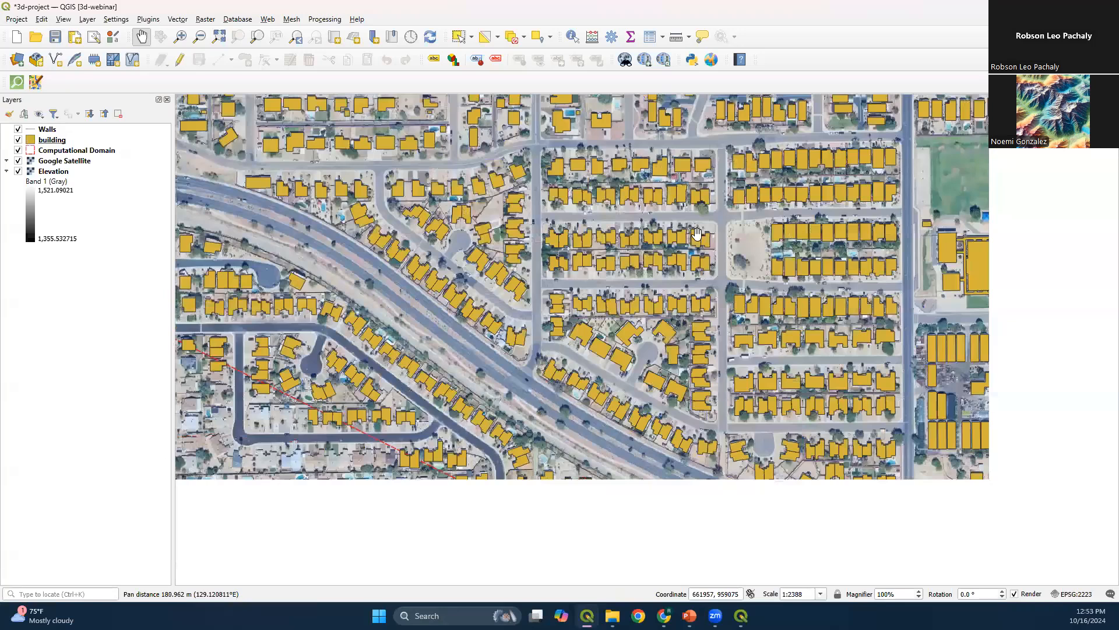
{"action": "left_click_drag", "start_coordinate": [697, 234], "coordinate": [680, 215]}
{"action": "left_click_drag", "start_coordinate": [809, 383], "coordinate": [652, 281]}
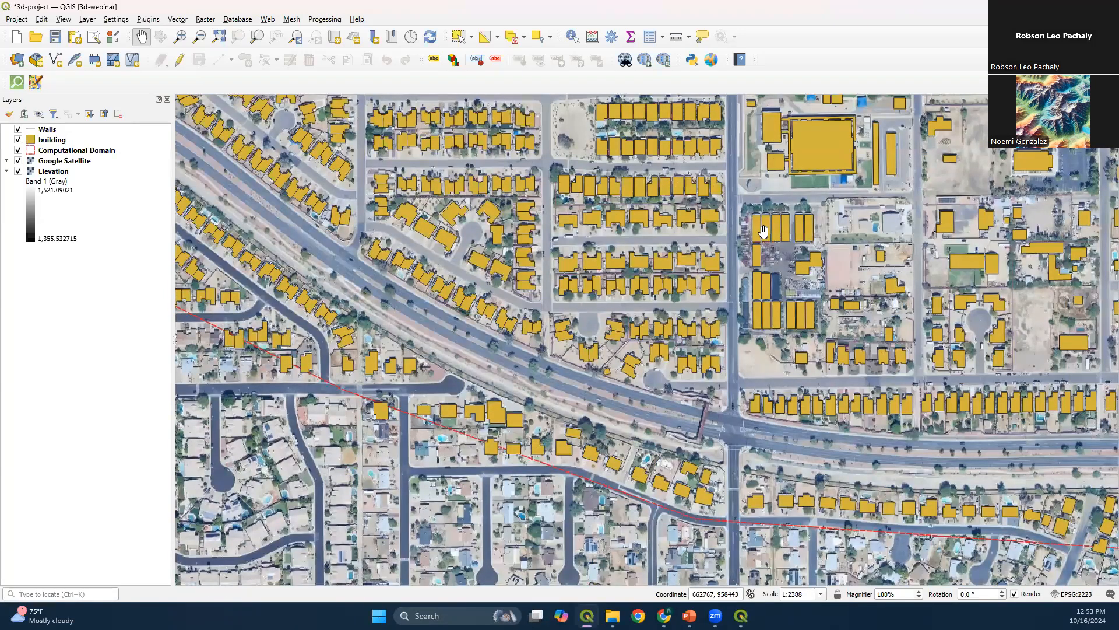
Give the Walls layer a Single Symbol 3D style with a width of 1.00 and an extrusion of 5.00
{"action": "right_click", "coordinate": [59, 130]}
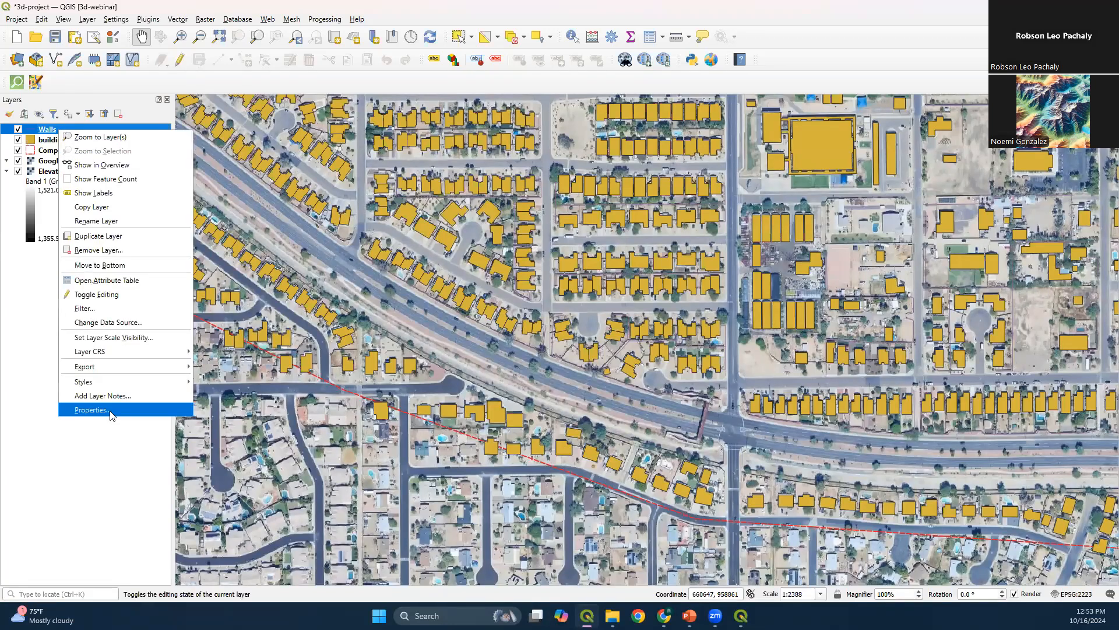
{"action": "left_click", "coordinate": [91, 410]}
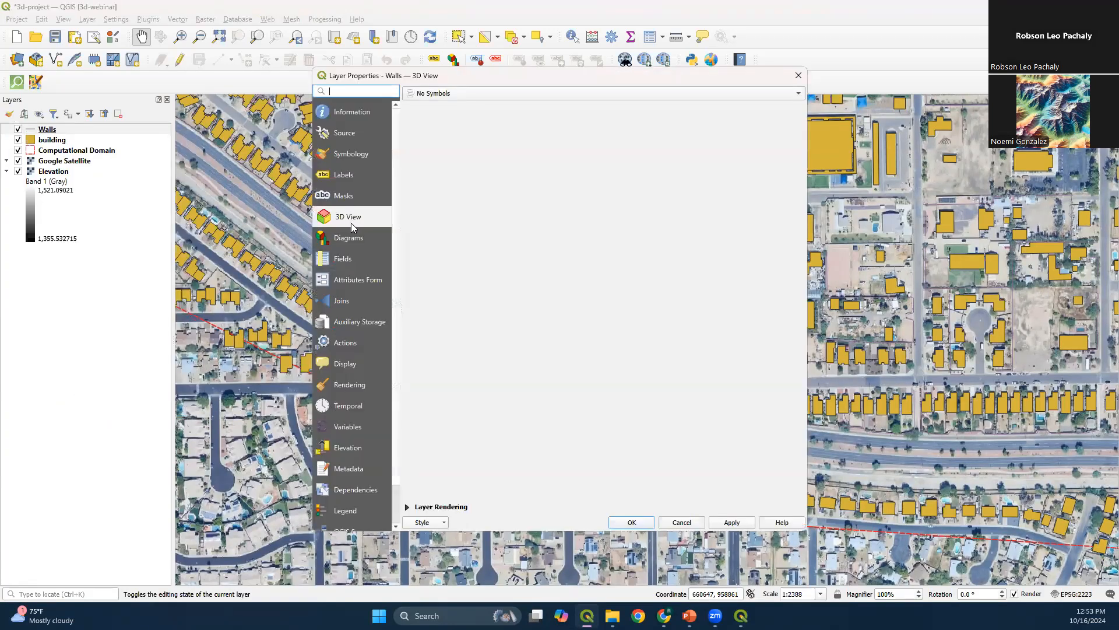
{"action": "left_click", "coordinate": [460, 95]}
{"action": "left_click", "coordinate": [460, 103]}
{"action": "double_click", "coordinate": [465, 110]}
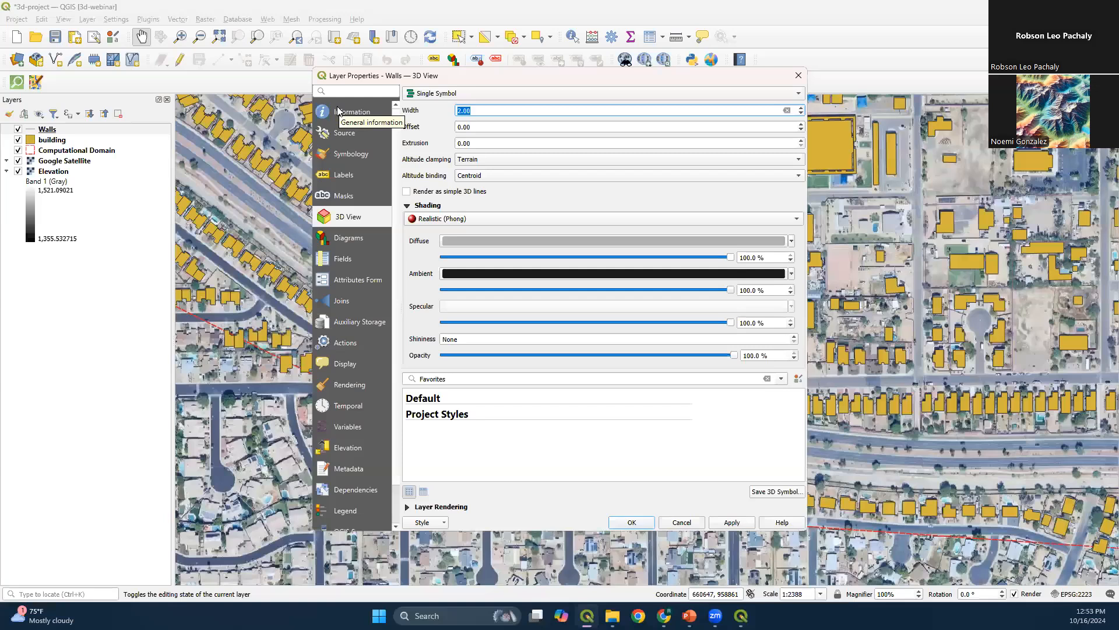
{"action": "left_click", "coordinate": [496, 128]}
{"action": "key", "text": "Tab"}
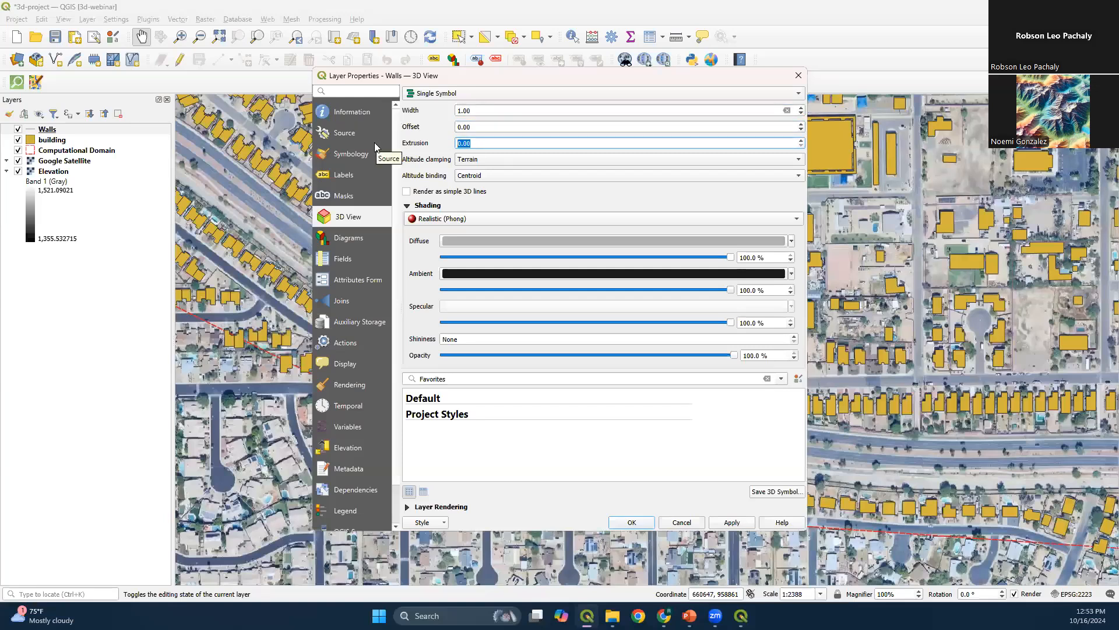
{"action": "type", "text": "1"}
{"action": "left_click", "coordinate": [421, 144]}
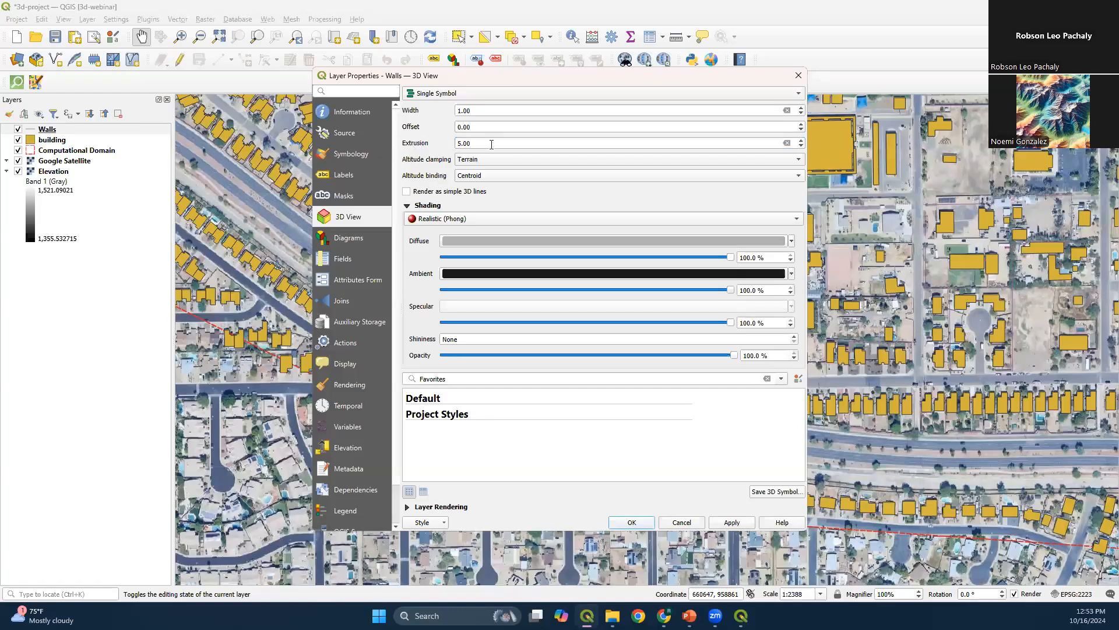
{"action": "left_click", "coordinate": [632, 524]}
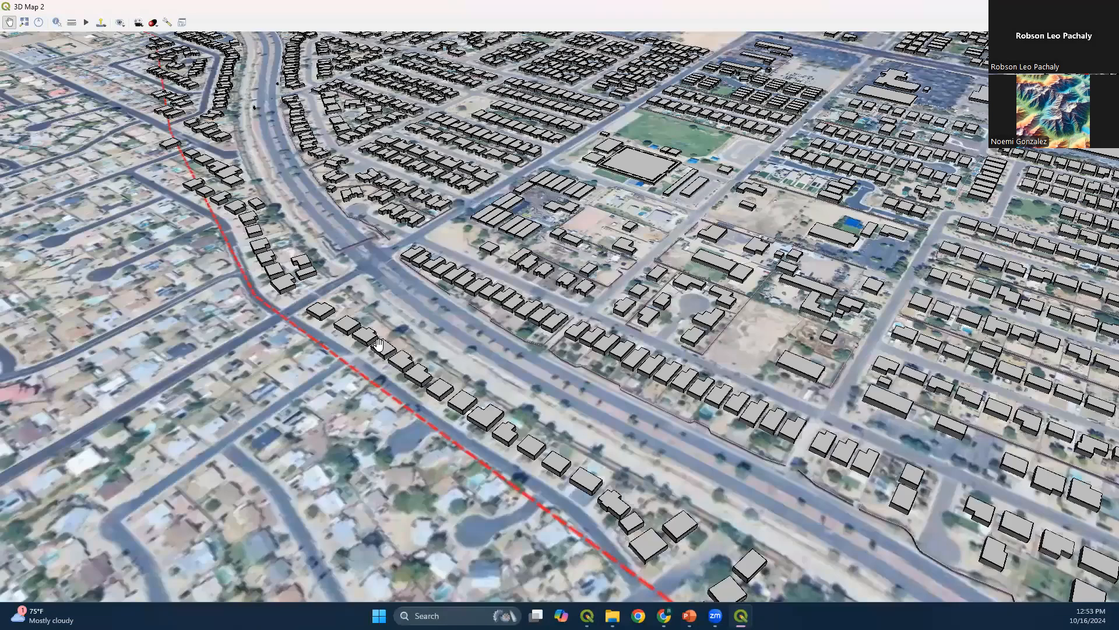
Examine the extruded walls in the 3D map along the curved road and around the neighbouring houses
{"action": "left_click_drag", "start_coordinate": [379, 344], "coordinate": [304, 422]}
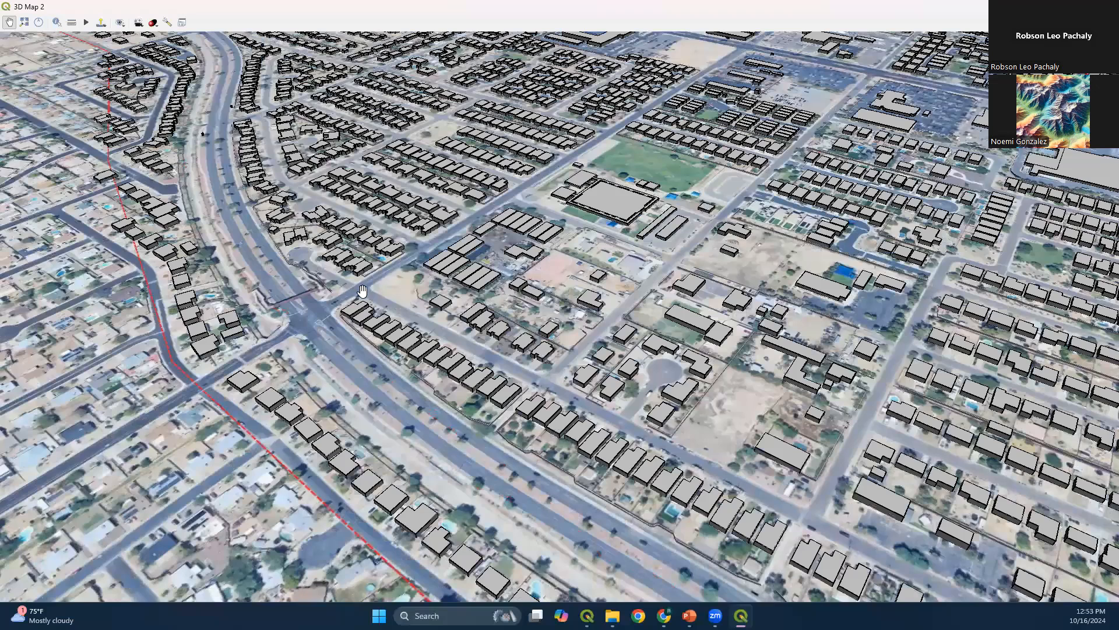
{"action": "scroll", "coordinate": [363, 291], "scroll_direction": "up", "scroll_amount": 5}
{"action": "left_click_drag", "start_coordinate": [363, 291], "coordinate": [385, 452]}
{"action": "scroll", "coordinate": [242, 251], "scroll_direction": "up", "scroll_amount": 3}
{"action": "left_click_drag", "start_coordinate": [242, 251], "coordinate": [334, 473]}
{"action": "scroll", "coordinate": [252, 254], "scroll_direction": "up", "scroll_amount": 4}
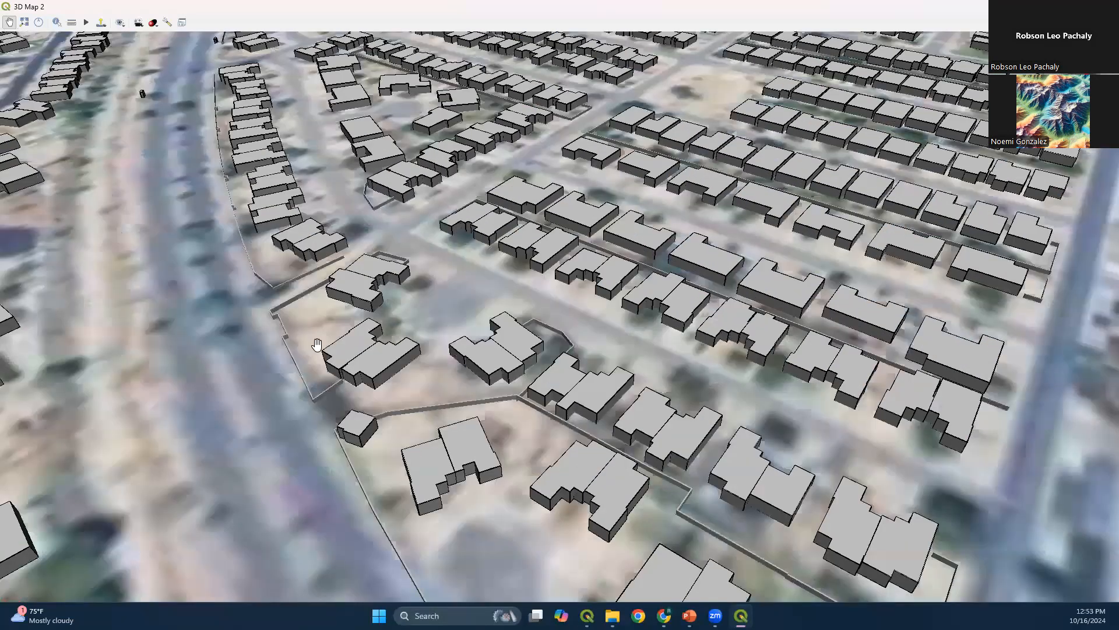
{"action": "left_click_drag", "start_coordinate": [318, 344], "coordinate": [333, 373]}
{"action": "left_click_drag", "start_coordinate": [270, 271], "coordinate": [359, 397]}
{"action": "left_click_drag", "start_coordinate": [208, 244], "coordinate": [451, 471]}
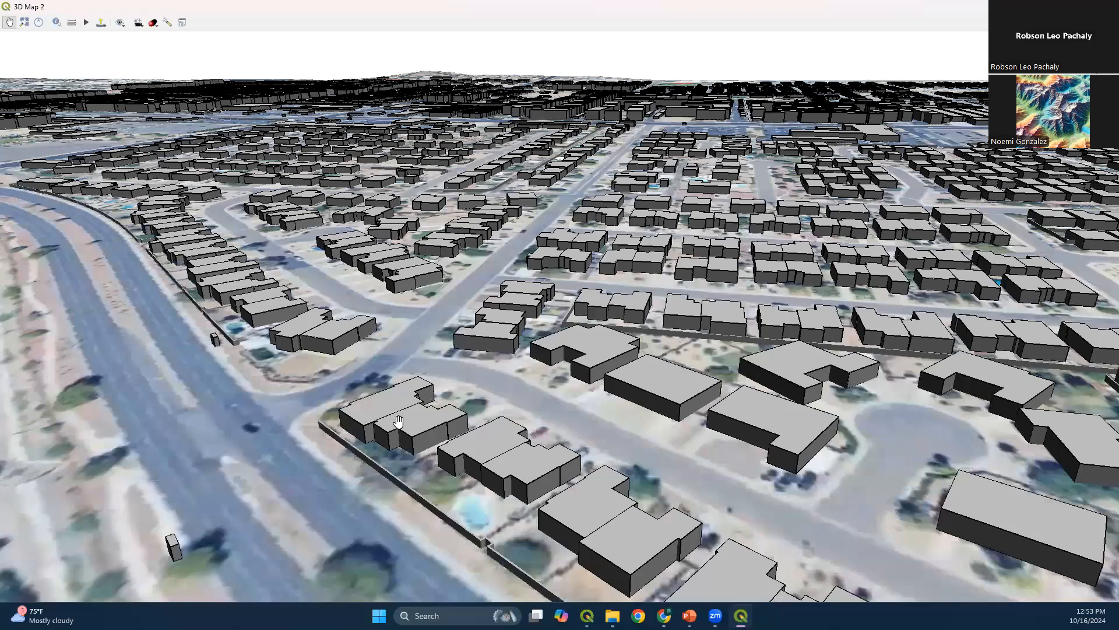
{"action": "left_click_drag", "start_coordinate": [310, 344], "coordinate": [487, 493]}
{"action": "left_click_drag", "start_coordinate": [267, 290], "coordinate": [495, 450]}
{"action": "left_click_drag", "start_coordinate": [182, 300], "coordinate": [732, 304]}
{"action": "left_click_drag", "start_coordinate": [187, 195], "coordinate": [478, 297]}
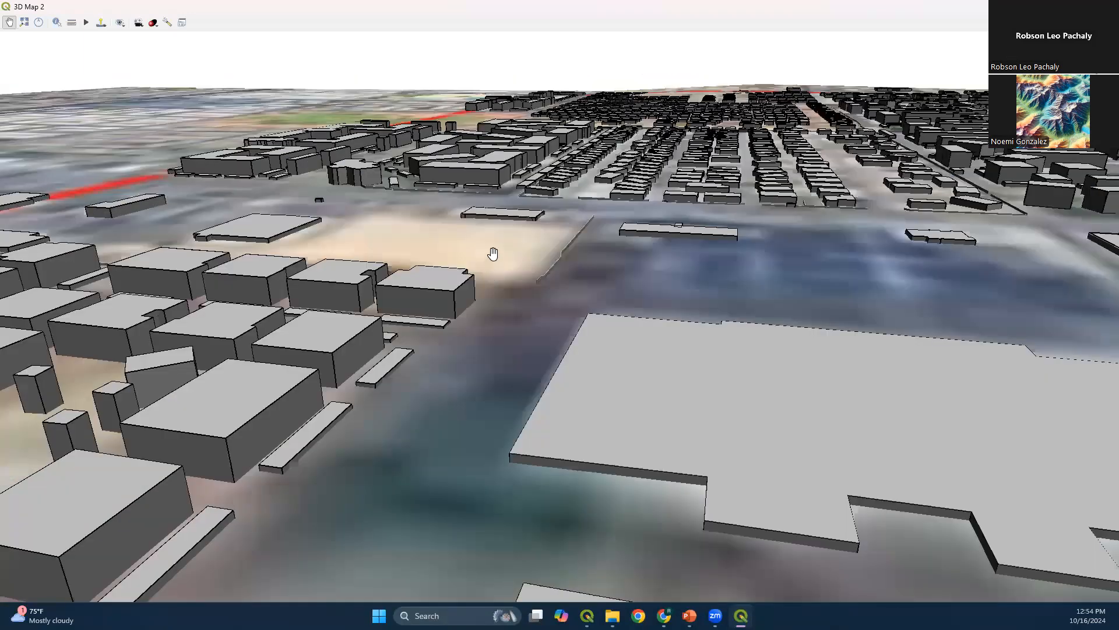
Inspect the walls around the large commercial building, the apartment blocks and the main road crossings in the 3D map
{"action": "scroll", "coordinate": [494, 254], "scroll_direction": "down", "scroll_amount": 1}
{"action": "scroll", "coordinate": [441, 372], "scroll_direction": "down", "scroll_amount": 1}
{"action": "left_click_drag", "start_coordinate": [388, 349], "coordinate": [462, 184]}
{"action": "left_click_drag", "start_coordinate": [610, 199], "coordinate": [464, 437]}
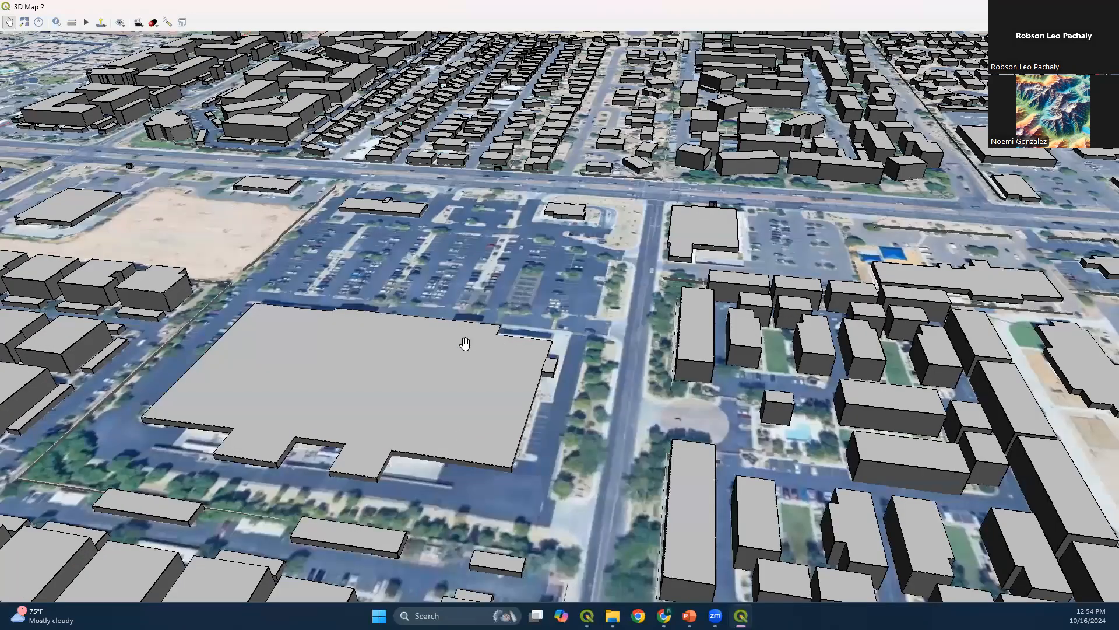
{"action": "left_click_drag", "start_coordinate": [492, 251], "coordinate": [469, 436]}
{"action": "left_click_drag", "start_coordinate": [513, 303], "coordinate": [359, 438]}
{"action": "left_click_drag", "start_coordinate": [676, 482], "coordinate": [426, 332]}
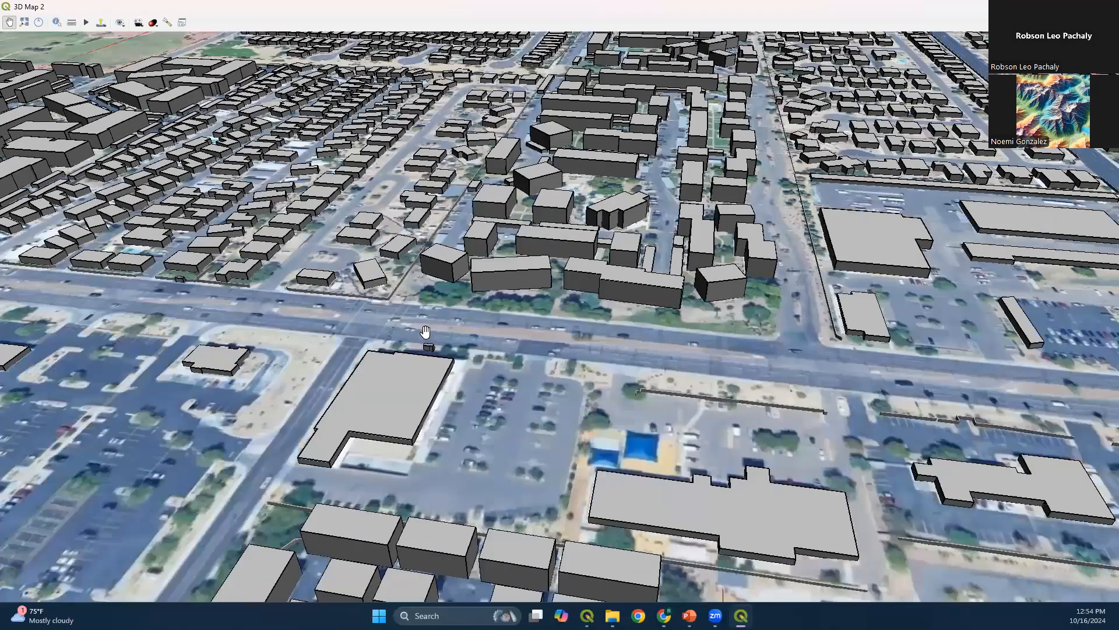
{"action": "scroll", "coordinate": [270, 259], "scroll_direction": "up", "scroll_amount": 1}
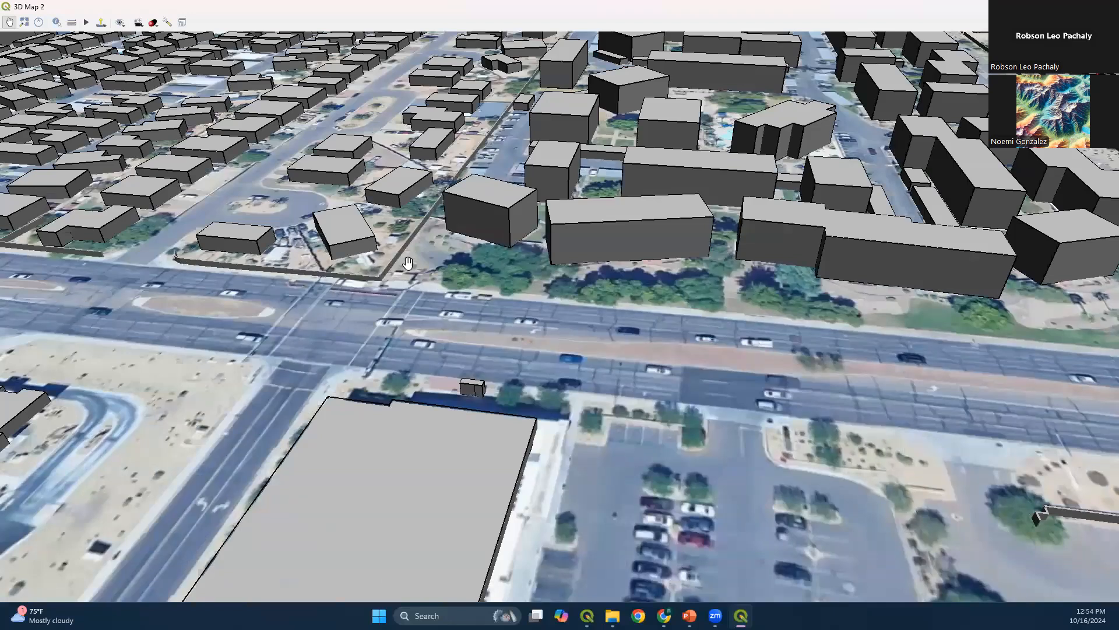
{"action": "scroll", "coordinate": [786, 400], "scroll_direction": "down", "scroll_amount": 2}
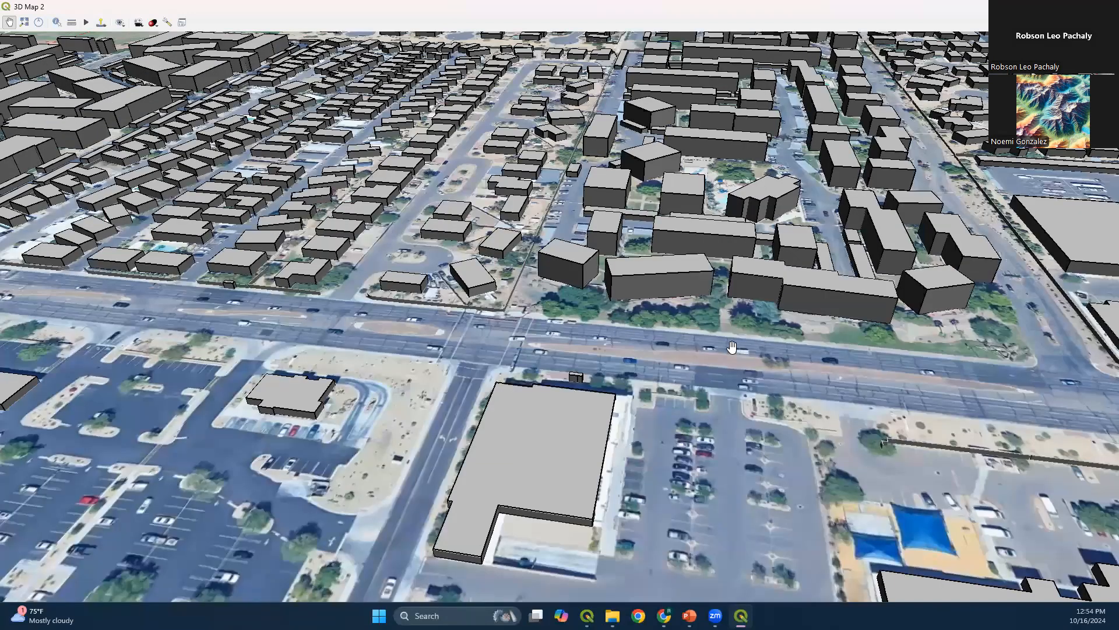
{"action": "scroll", "coordinate": [733, 347], "scroll_direction": "down", "scroll_amount": 2}
{"action": "left_click_drag", "start_coordinate": [732, 347], "coordinate": [233, 152]}
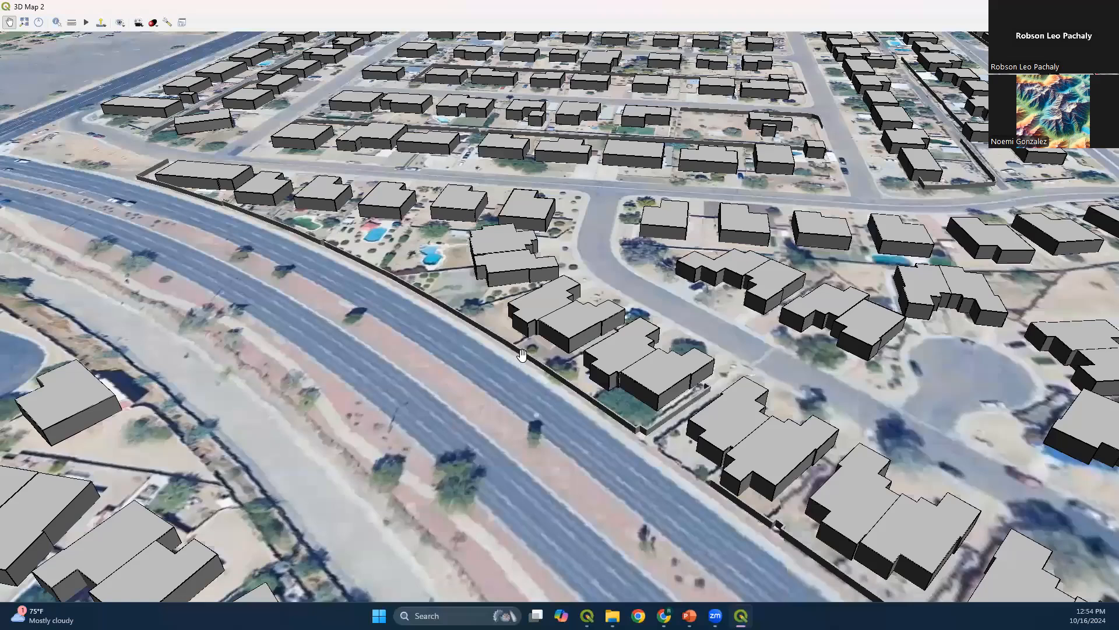
{"action": "scroll", "coordinate": [521, 355], "scroll_direction": "down", "scroll_amount": 2}
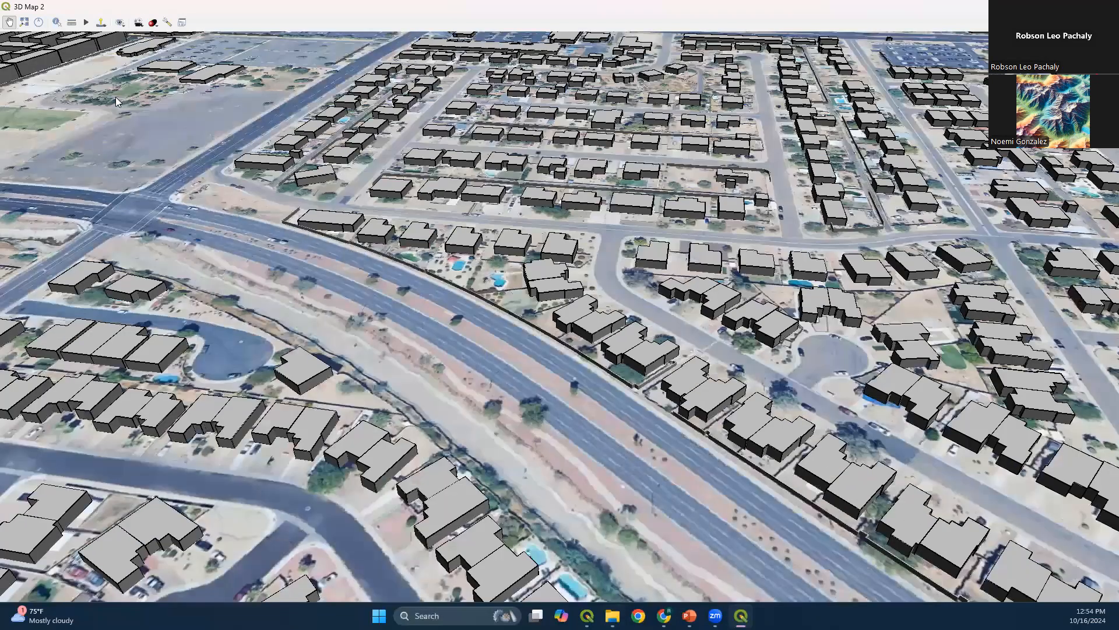
Add the trees shapefile from the Project folder to the main project above the Walls layer and check its points across the map
{"action": "key", "text": "alt+Tab"}
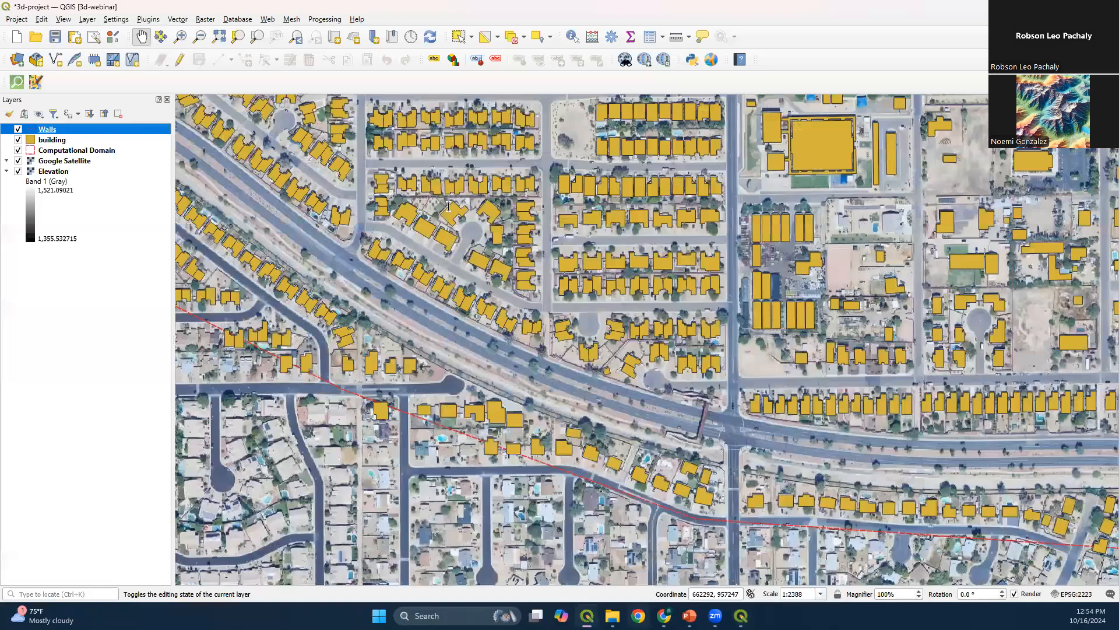
{"action": "left_click", "coordinate": [612, 615]}
{"action": "left_click_drag", "start_coordinate": [723, 345], "coordinate": [446, 177]}
{"action": "left_click", "coordinate": [617, 435]}
{"action": "left_click_drag", "start_coordinate": [35, 141], "coordinate": [78, 124]}
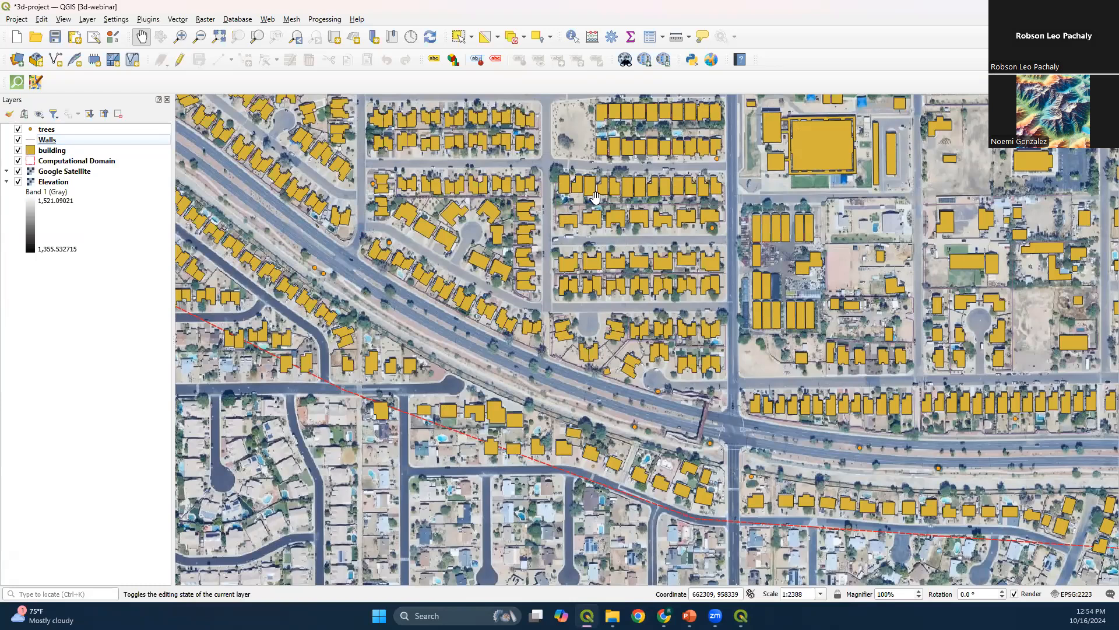
{"action": "left_click_drag", "start_coordinate": [366, 303], "coordinate": [584, 461]}
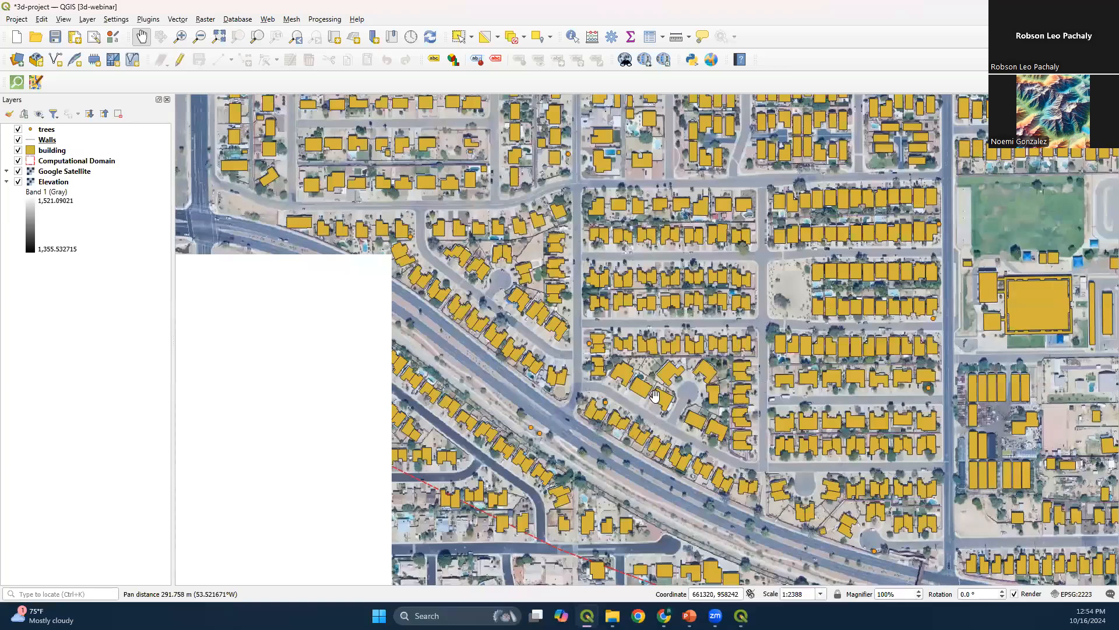
{"action": "scroll", "coordinate": [583, 307], "scroll_direction": "down", "scroll_amount": 1}
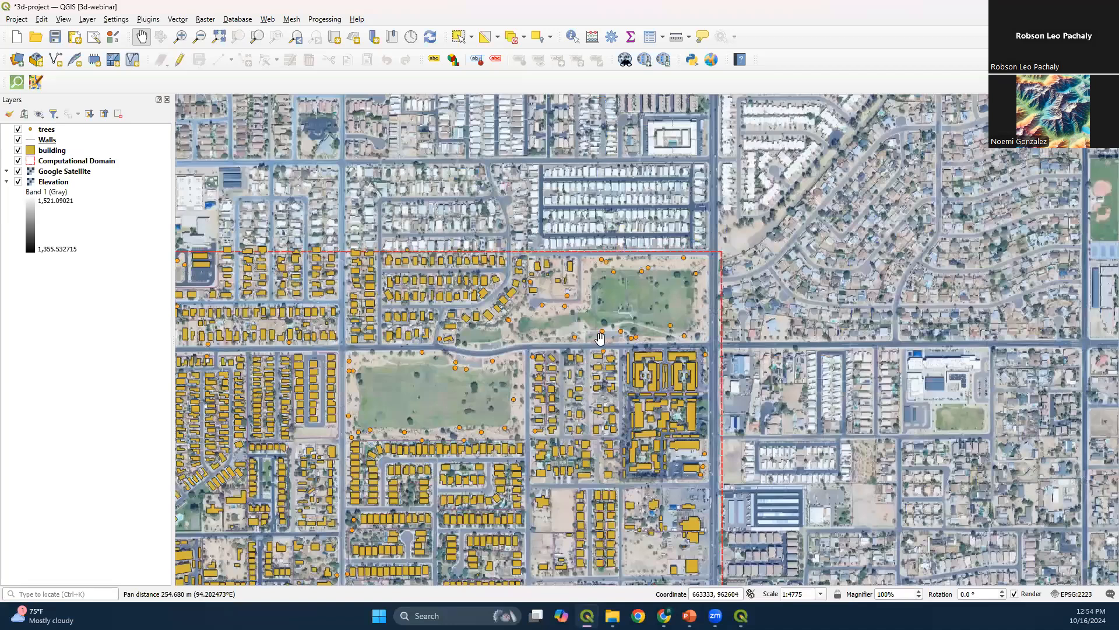
{"action": "left_click_drag", "start_coordinate": [790, 341], "coordinate": [873, 294]}
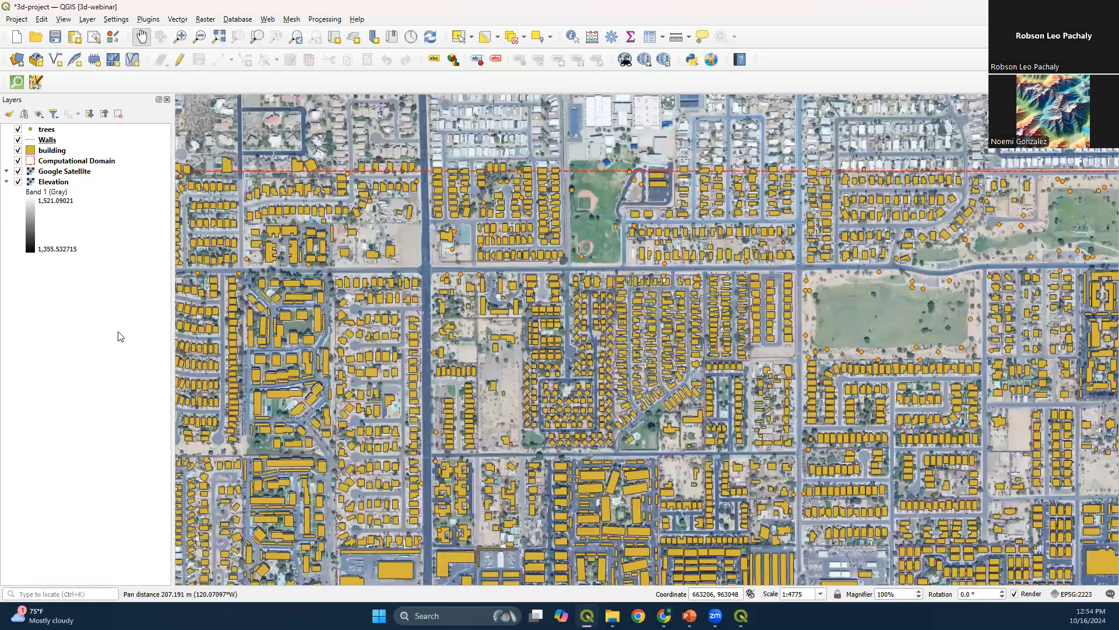
Set the trees layer's 3D symbol shape to 3D Model
{"action": "right_click", "coordinate": [72, 129]}
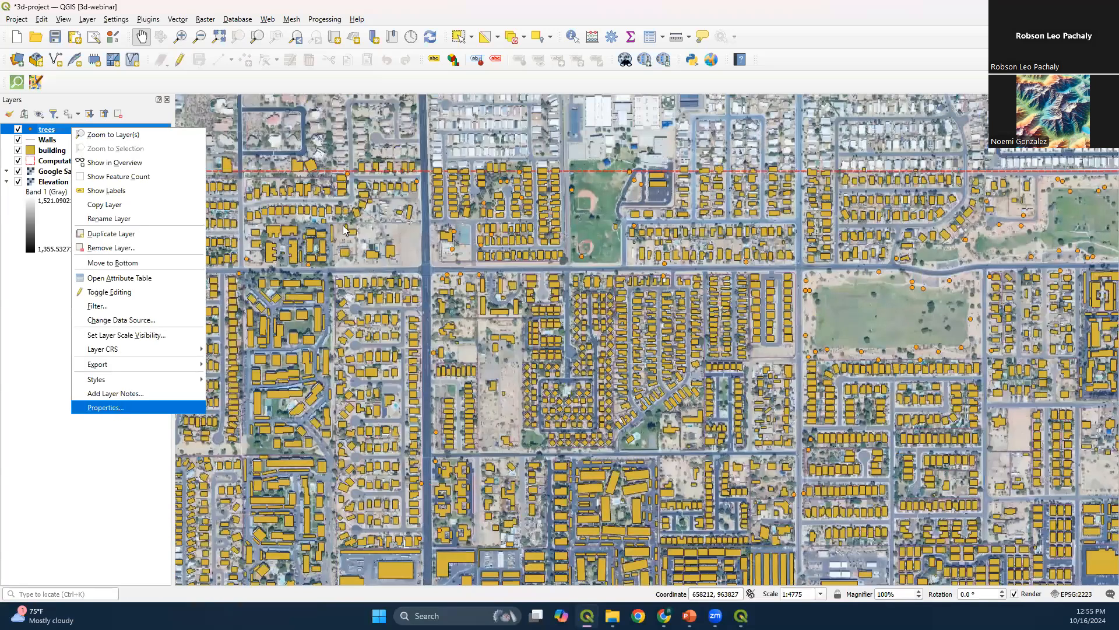
{"action": "left_click", "coordinate": [469, 114]}
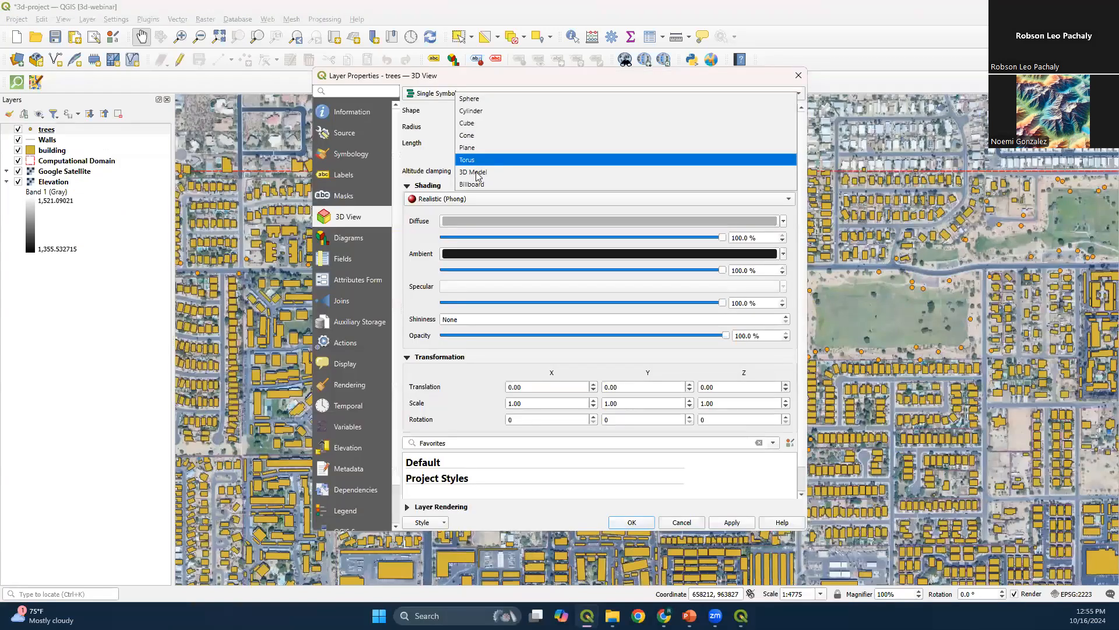
{"action": "left_click", "coordinate": [477, 172]}
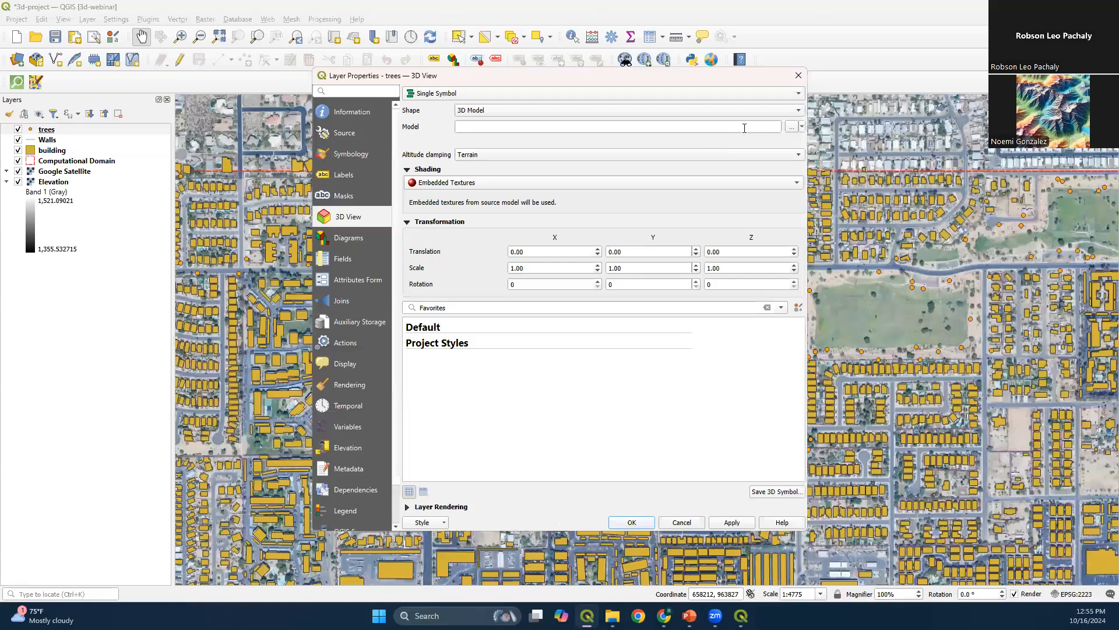
Assign Tree_Low_Leaf_red_fruit.obj from the Project folder's Apple Tree subfolder as the trees layer's 3D model and apply the properties
{"action": "left_click", "coordinate": [791, 127]}
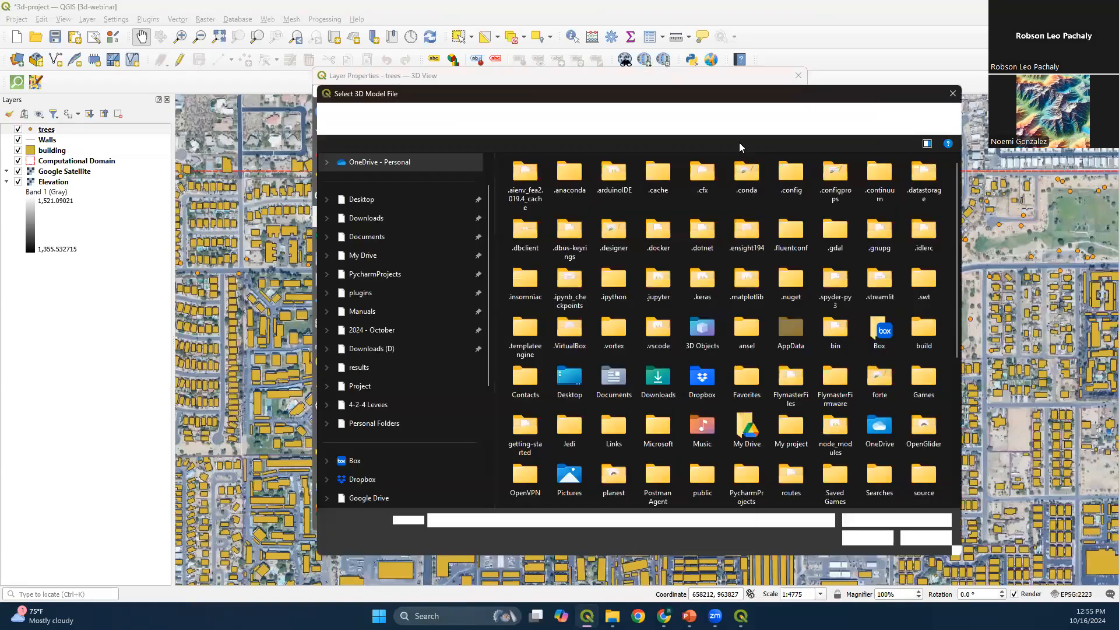
{"action": "left_click", "coordinate": [383, 330]}
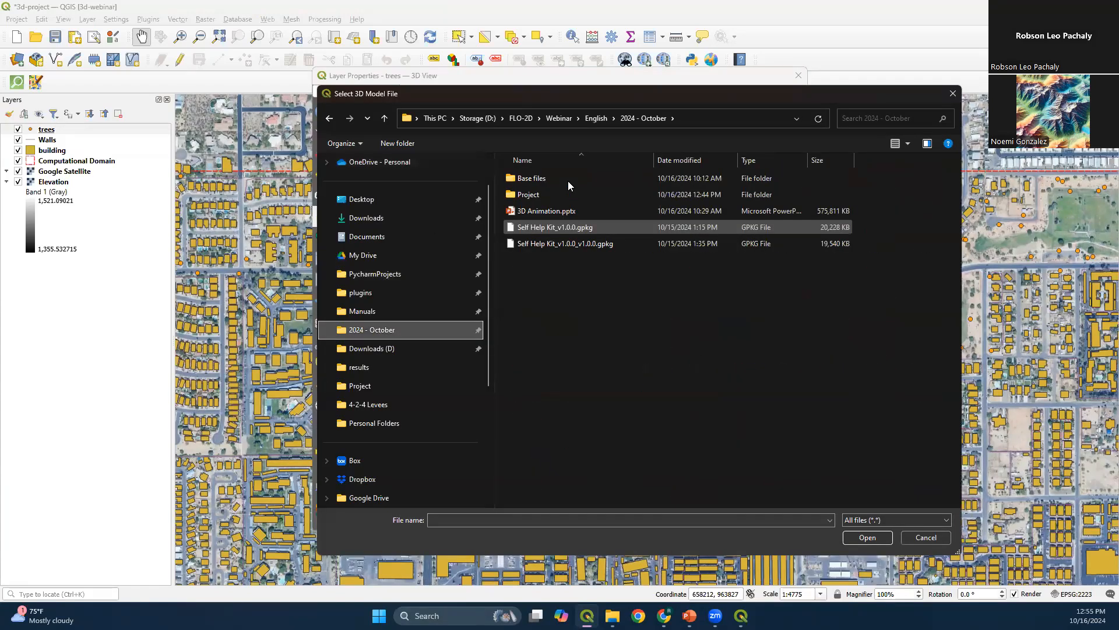
{"action": "double_click", "coordinate": [569, 194]}
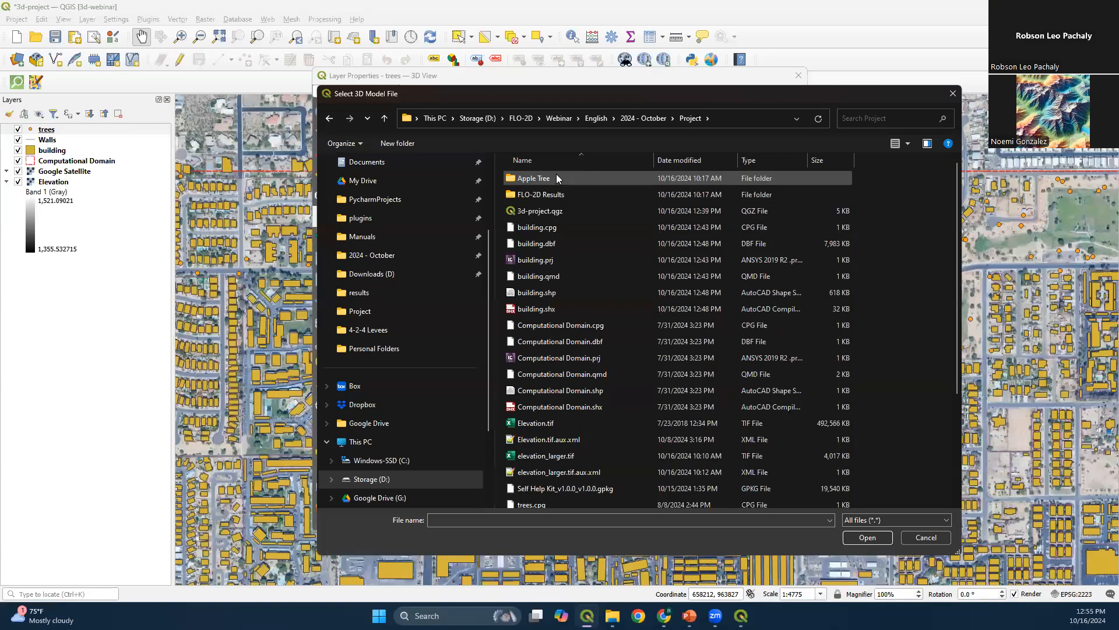
{"action": "double_click", "coordinate": [557, 178]}
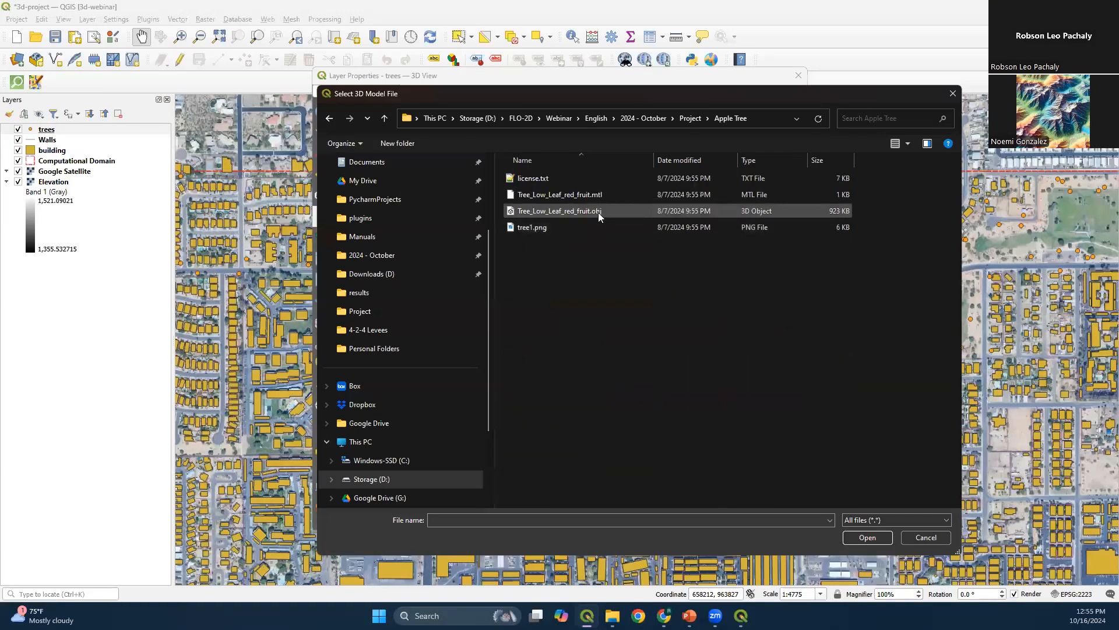
{"action": "double_click", "coordinate": [598, 212]}
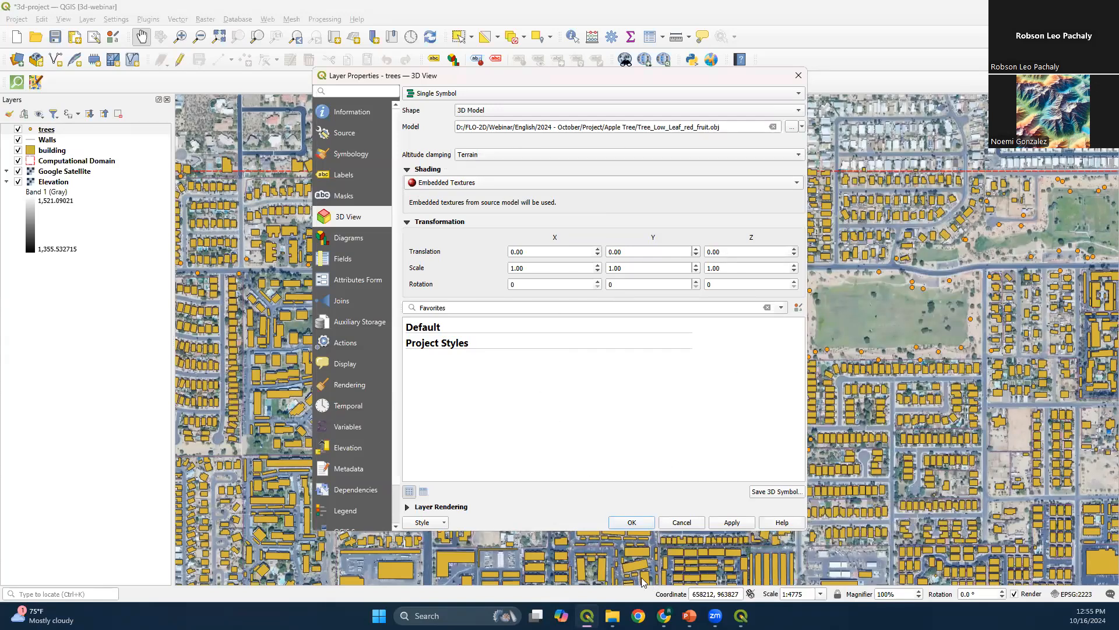
{"action": "left_click", "coordinate": [632, 522]}
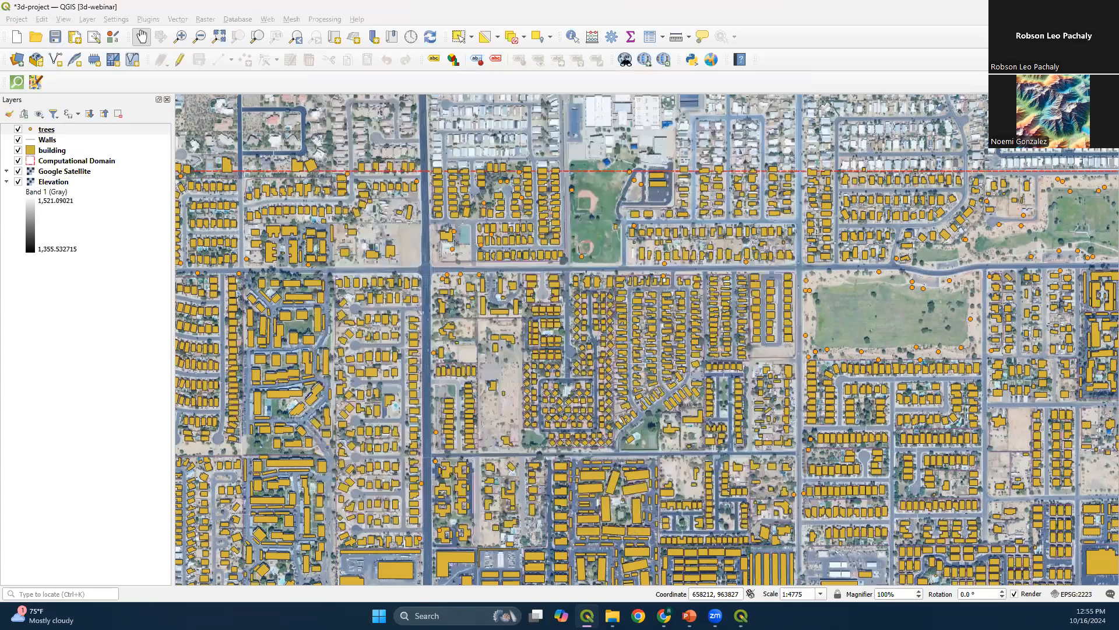
Examine the orientation and appearance of the tree models near the road and cul-de-sac in the 3D map
{"action": "mouse_move", "coordinate": [741, 615]}
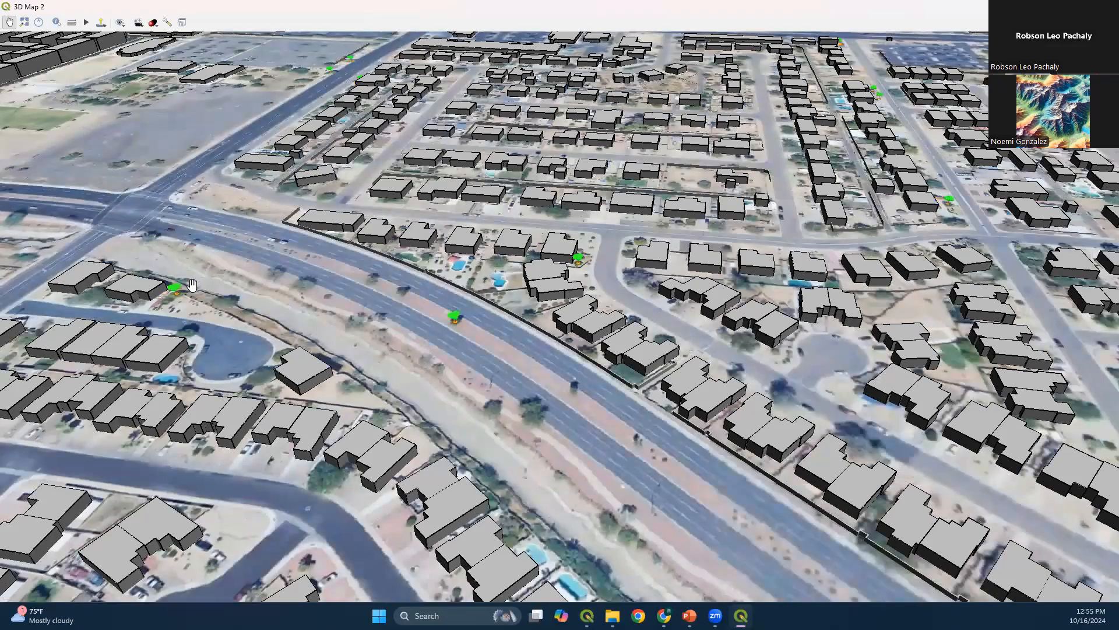
{"action": "left_click_drag", "start_coordinate": [226, 315], "coordinate": [366, 355]}
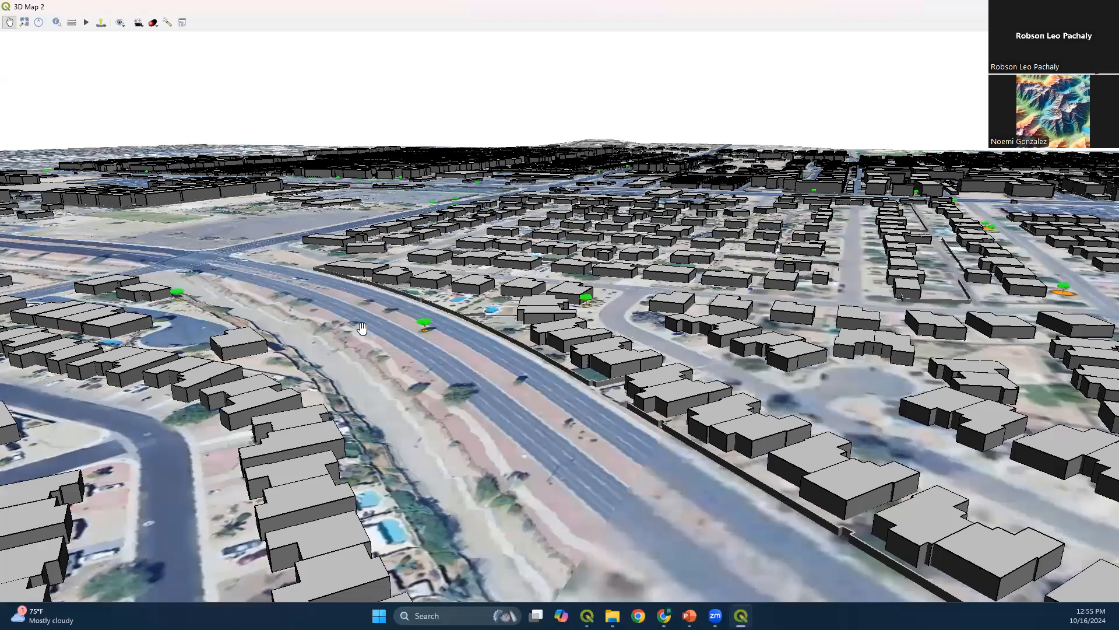
{"action": "scroll", "coordinate": [461, 301], "scroll_direction": "up", "scroll_amount": 10}
{"action": "scroll", "coordinate": [467, 300], "scroll_direction": "down", "scroll_amount": 2}
{"action": "left_click_drag", "start_coordinate": [509, 291], "coordinate": [472, 276]}
{"action": "scroll", "coordinate": [477, 299], "scroll_direction": "down", "scroll_amount": 3}
{"action": "scroll", "coordinate": [513, 310], "scroll_direction": "down", "scroll_amount": 5}
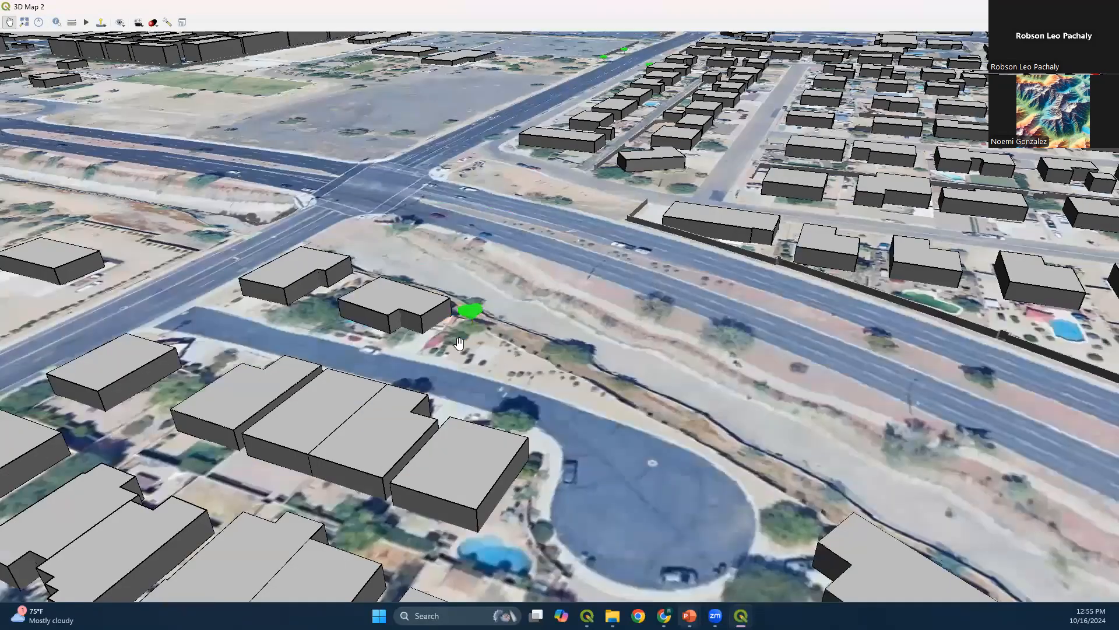
Set the diffuse shading colour of the trees layer's 3D model to a medium green and apply the layer properties
{"action": "key", "text": "alt+Tab"}
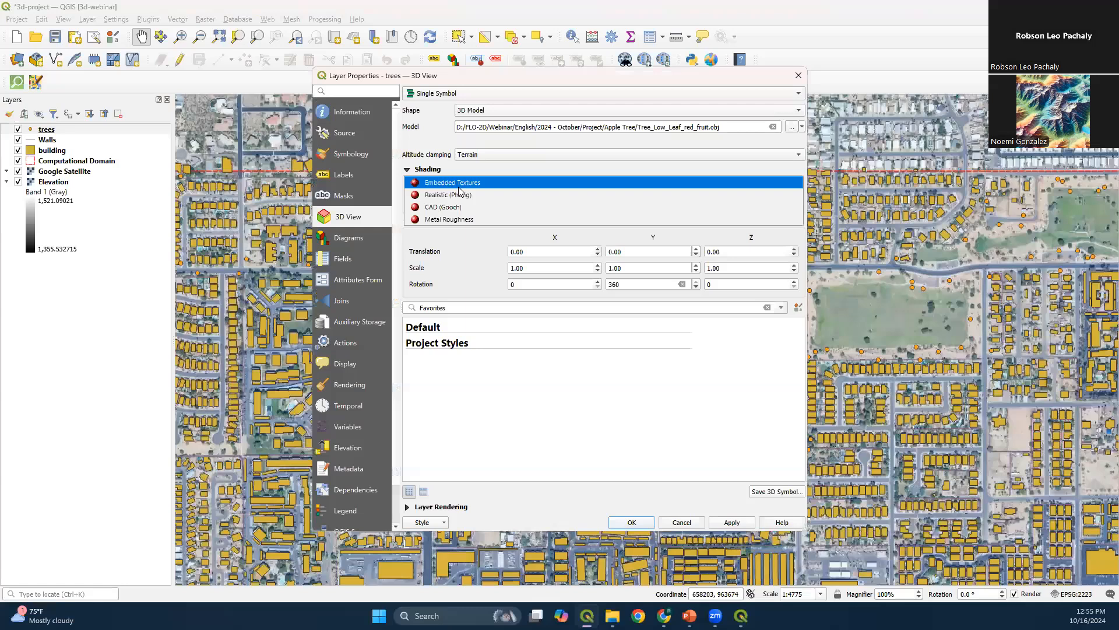
{"action": "left_click", "coordinate": [471, 200]}
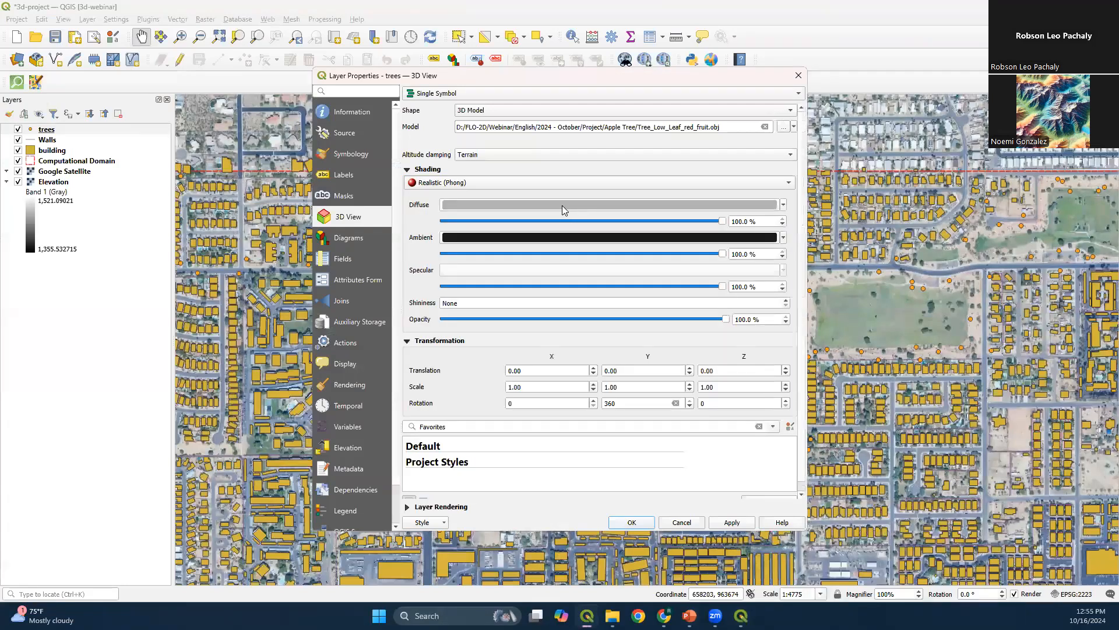
{"action": "left_click", "coordinate": [783, 205]}
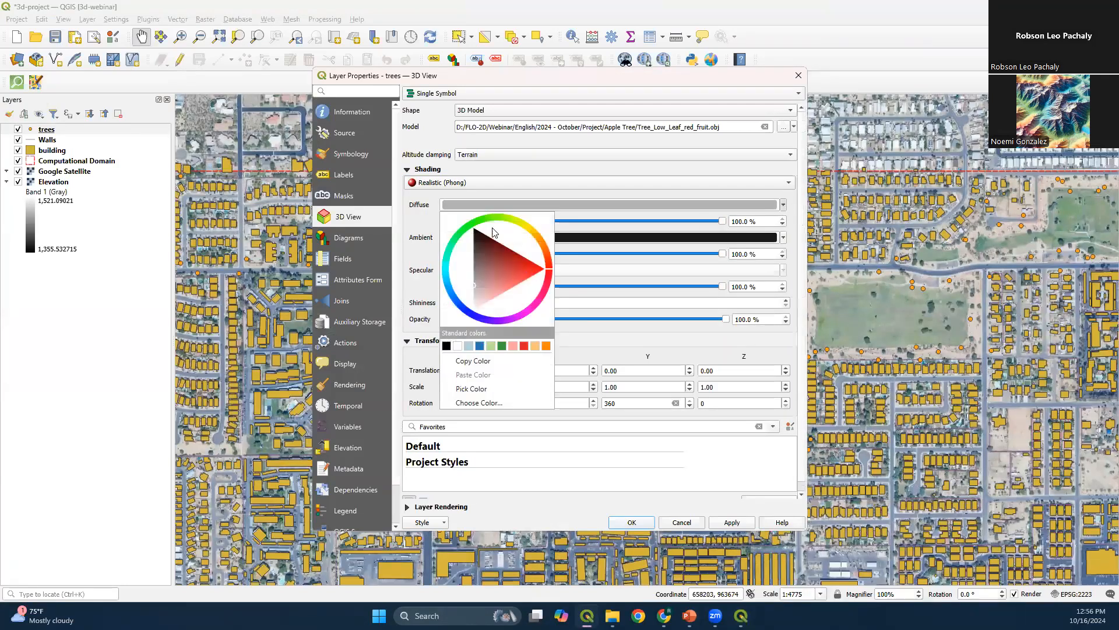
{"action": "left_click", "coordinate": [476, 221]}
{"action": "left_click_drag", "start_coordinate": [504, 261], "coordinate": [487, 273]}
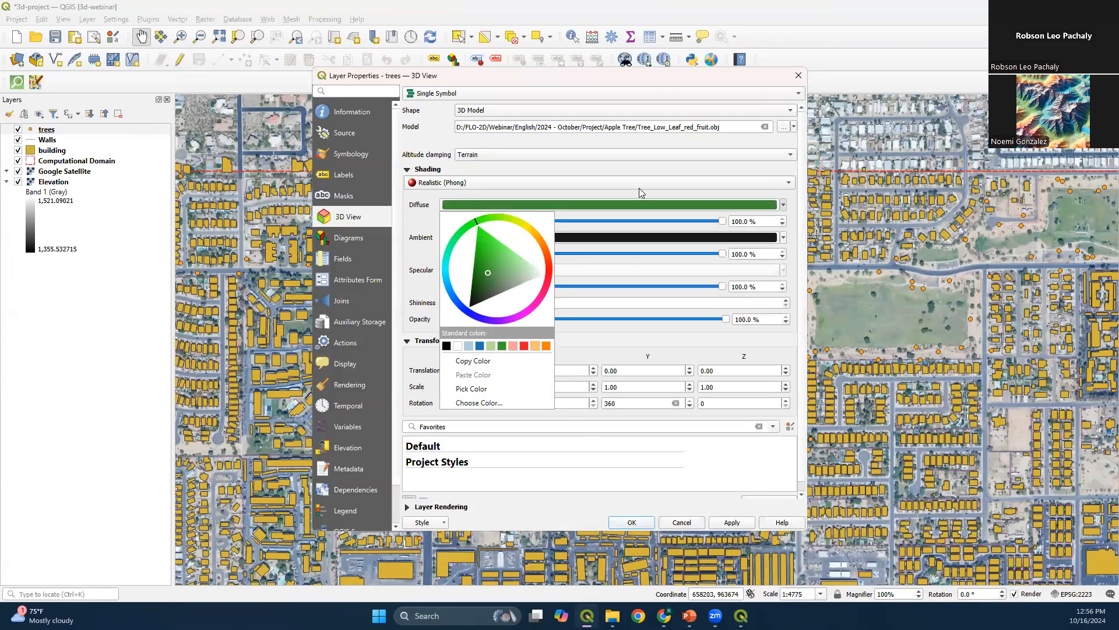
{"action": "left_click", "coordinate": [635, 522]}
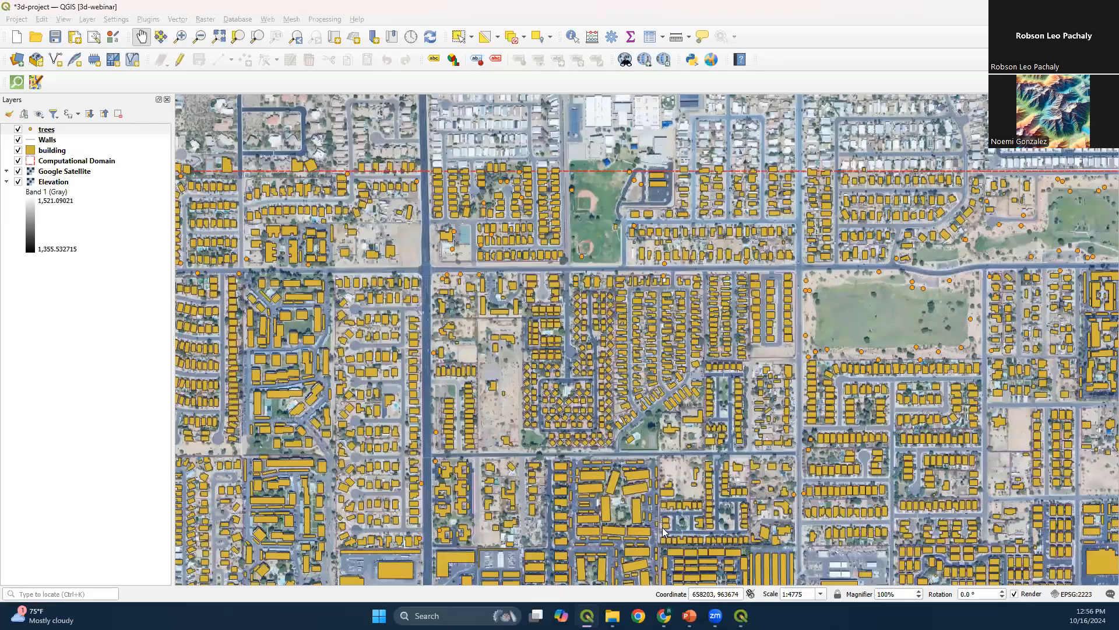
Examine the recoloured tree models in the 3D map, from the houses near the intersection to the park along the domain boundary
{"action": "key", "text": "alt+Tab"}
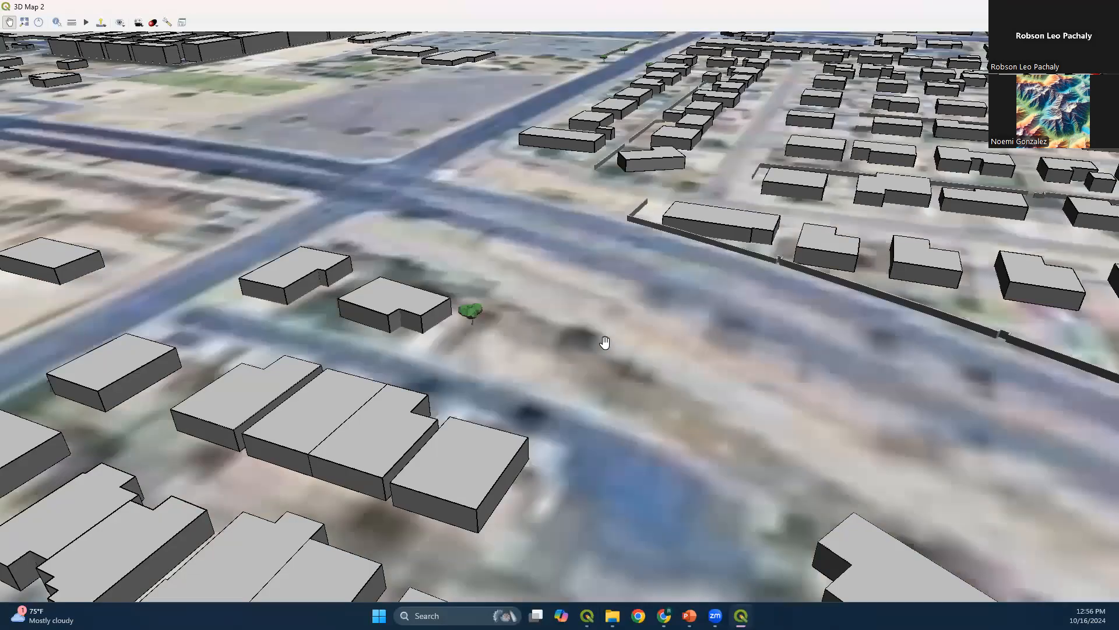
{"action": "scroll", "coordinate": [505, 287], "scroll_direction": "up", "scroll_amount": 4}
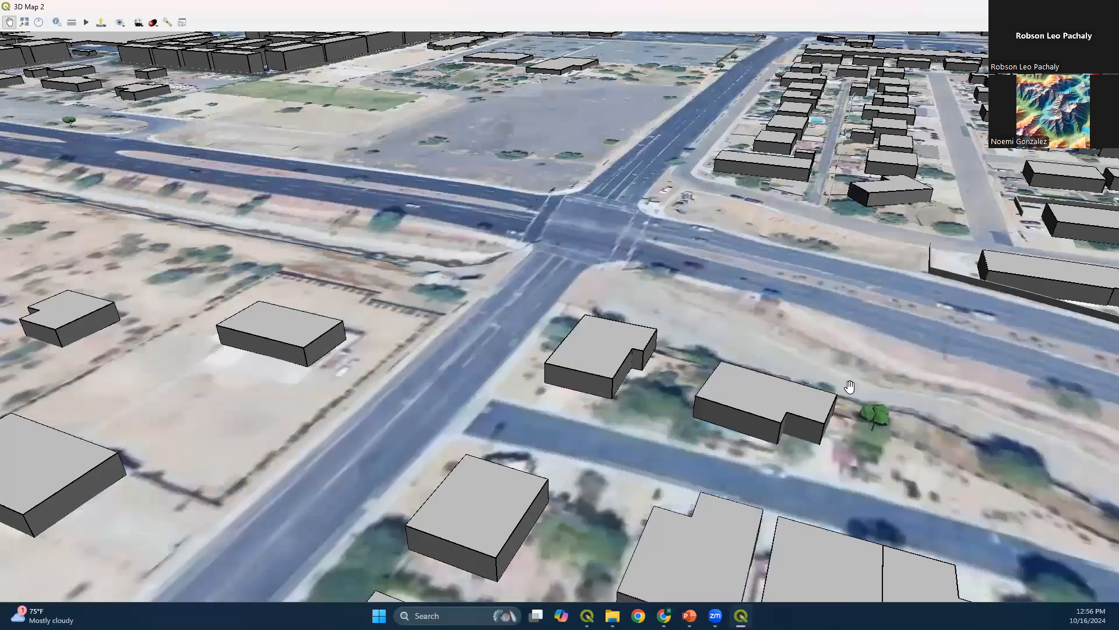
{"action": "scroll", "coordinate": [494, 310], "scroll_direction": "down", "scroll_amount": 3}
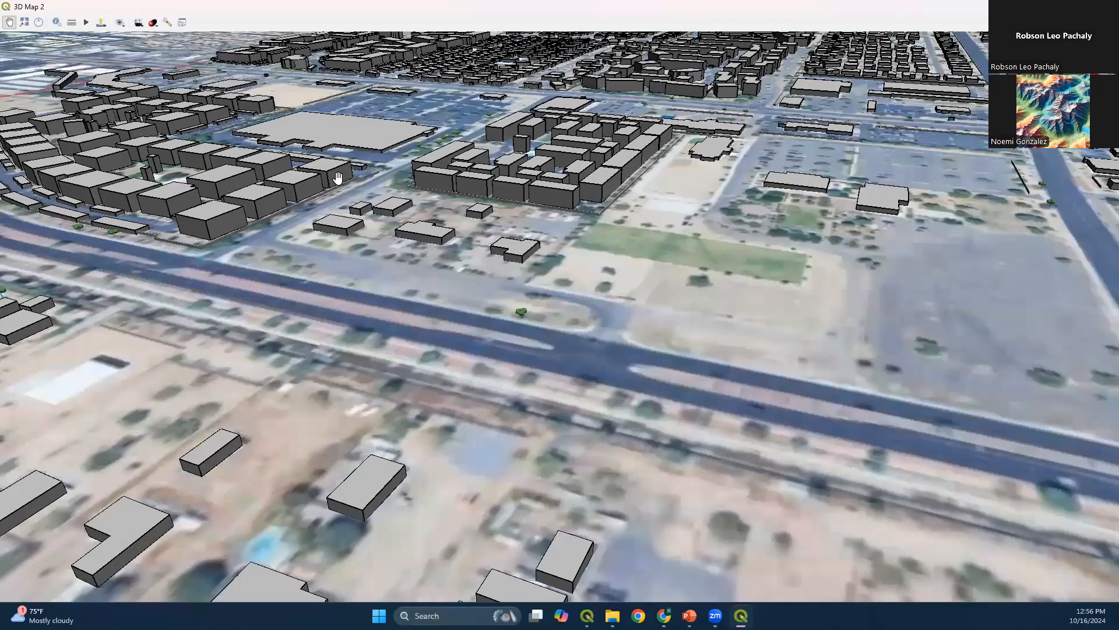
{"action": "scroll", "coordinate": [406, 265], "scroll_direction": "up", "scroll_amount": 2}
{"action": "left_click_drag", "start_coordinate": [404, 424], "coordinate": [380, 485]}
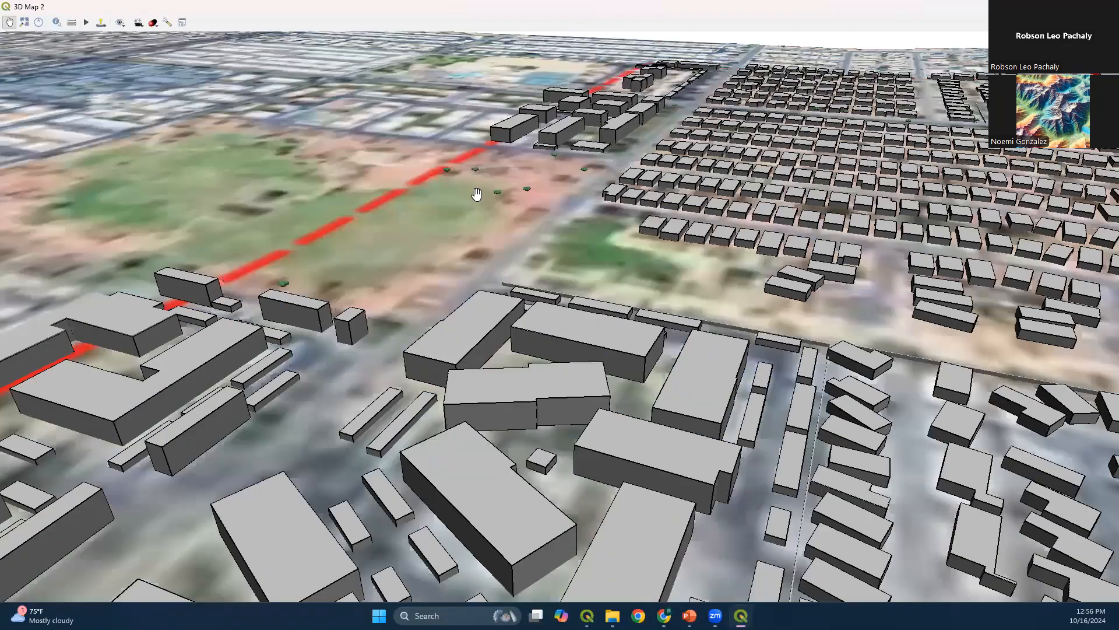
{"action": "scroll", "coordinate": [476, 185], "scroll_direction": "up", "scroll_amount": 3}
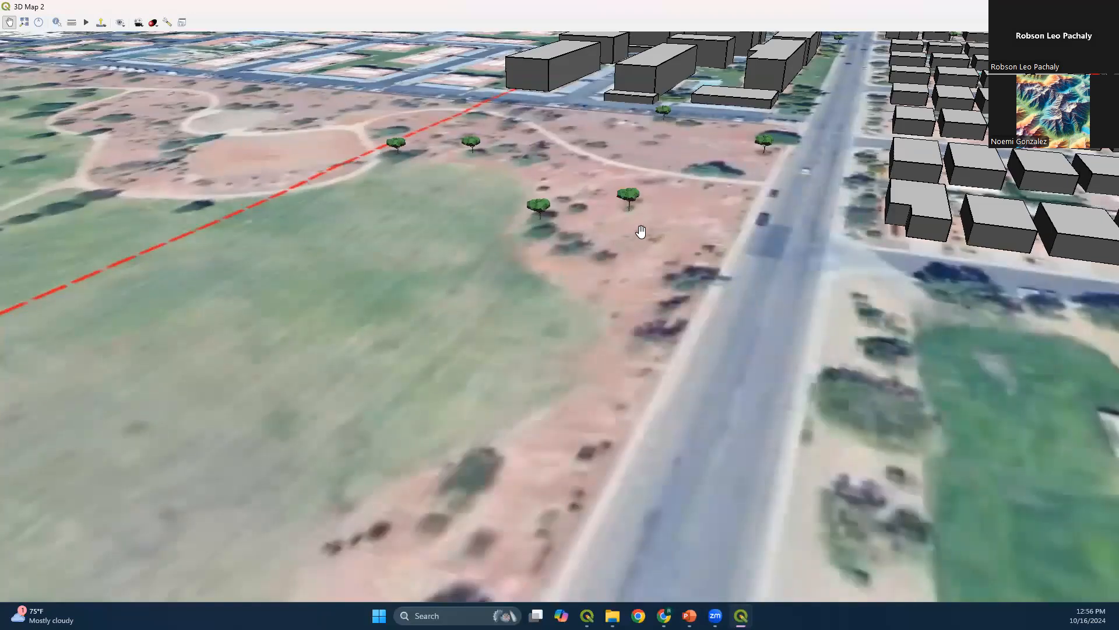
{"action": "left_click_drag", "start_coordinate": [729, 322], "coordinate": [659, 204]}
{"action": "left_click_drag", "start_coordinate": [530, 407], "coordinate": [589, 280]}
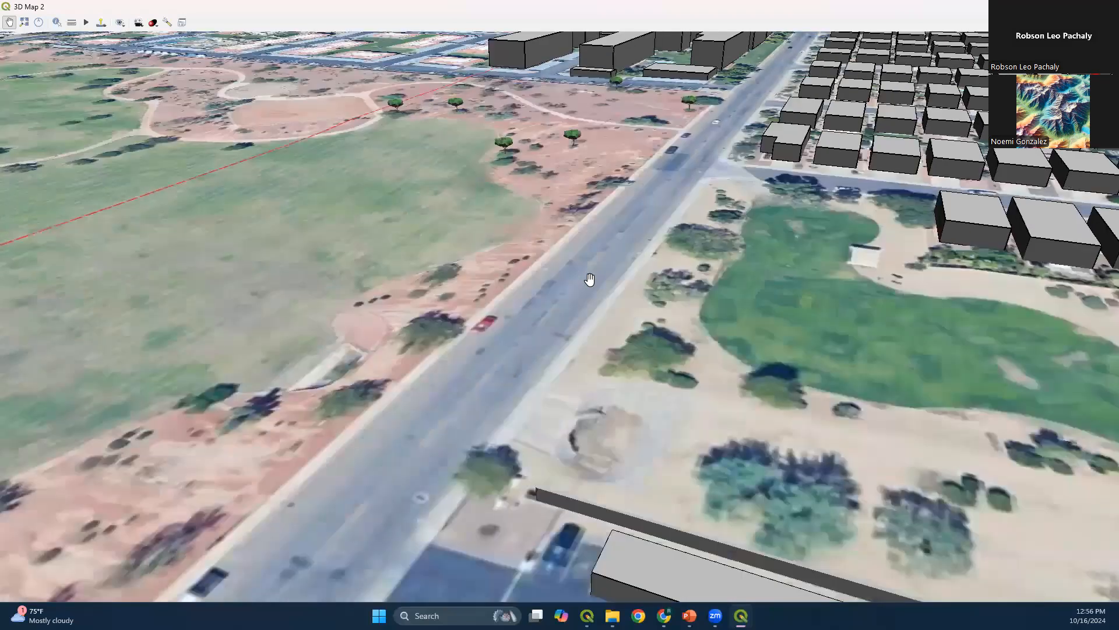
Switch to the PowerPoint slide show at the Step-by-step slide
{"action": "left_click", "coordinate": [690, 615]}
{"action": "left_click", "coordinate": [717, 559]}
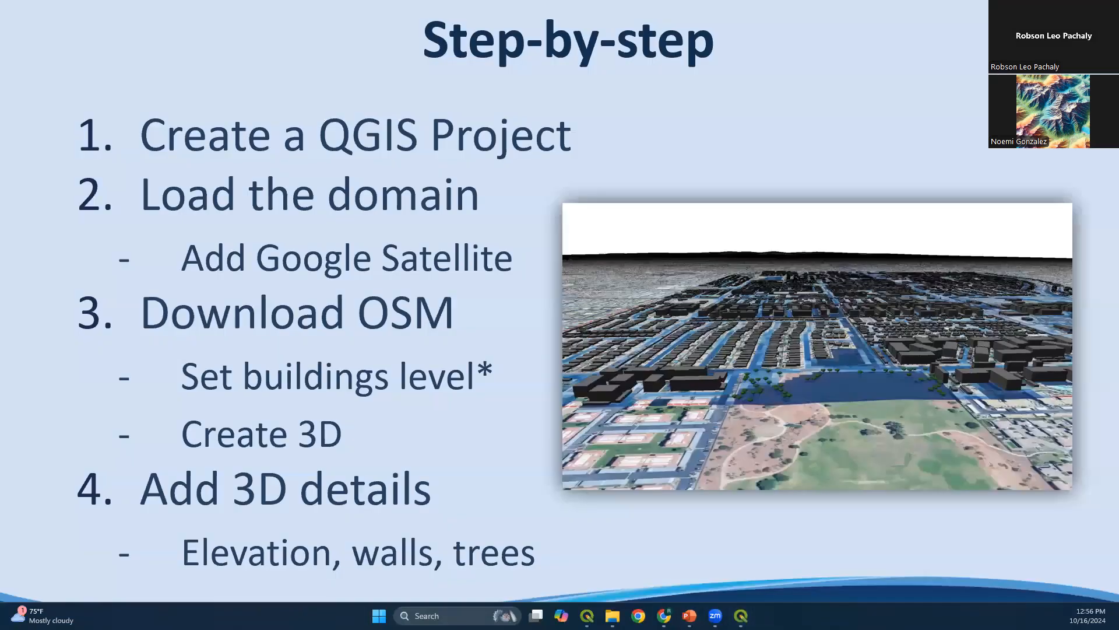
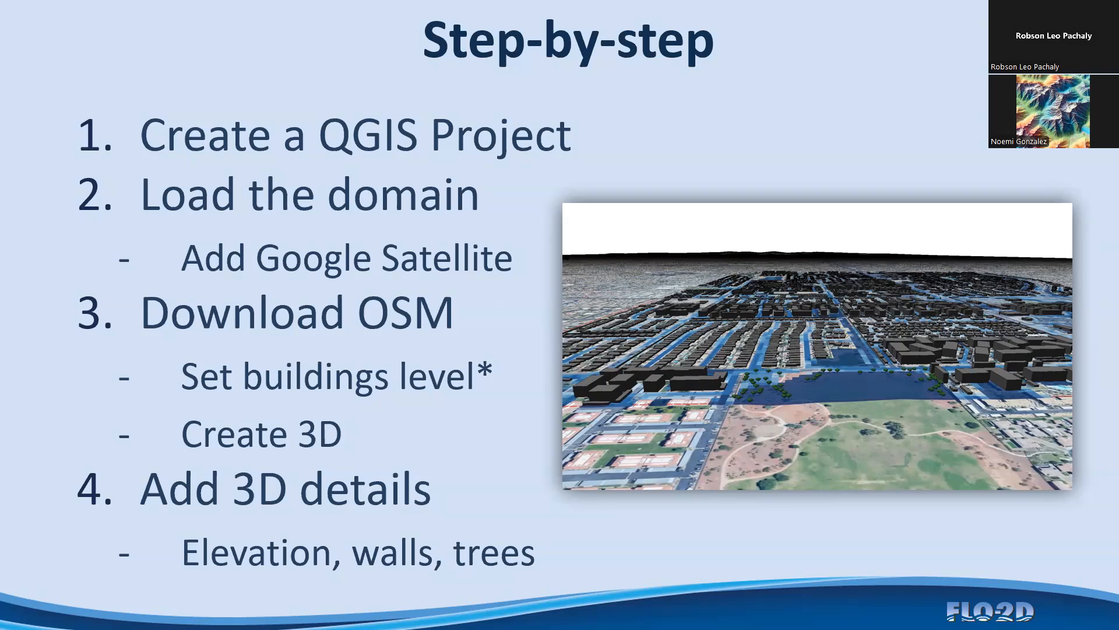
Save the 3d-project in QGIS and advance the PowerPoint slide show to the slide starting with Add FLO-2D Results
{"action": "key", "text": "alt+Tab"}
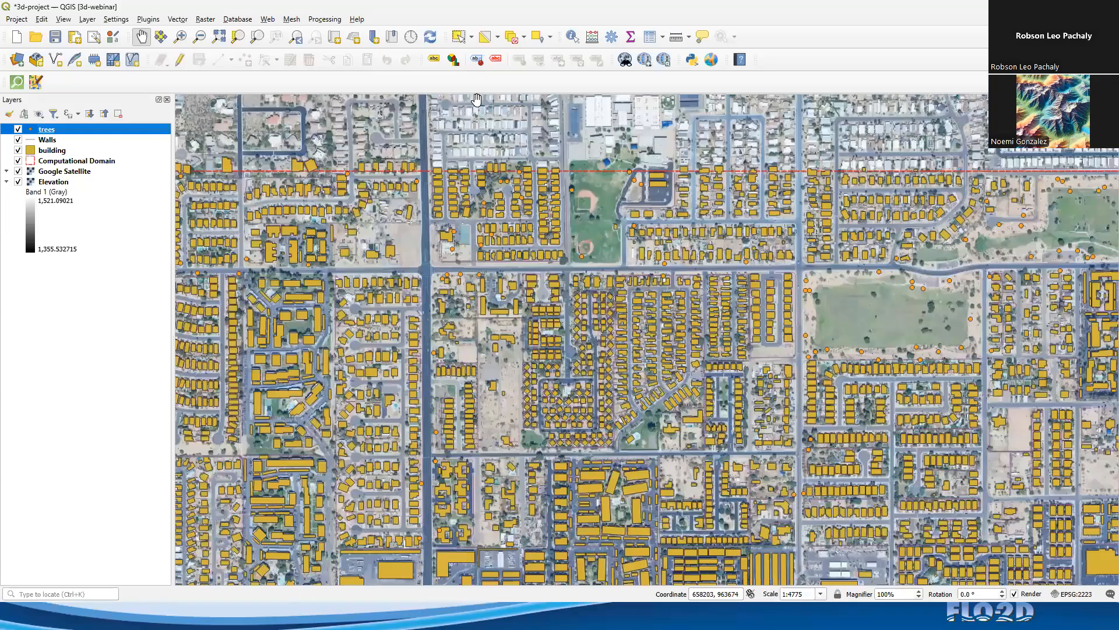
{"action": "left_click", "coordinate": [56, 38]}
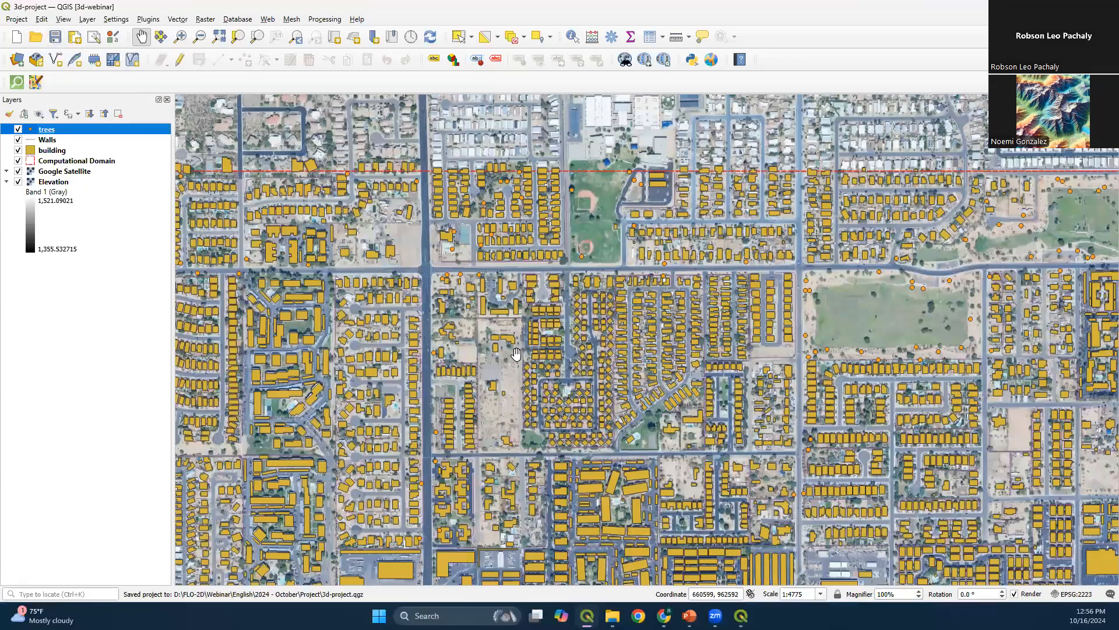
{"action": "key", "text": "alt+Tab"}
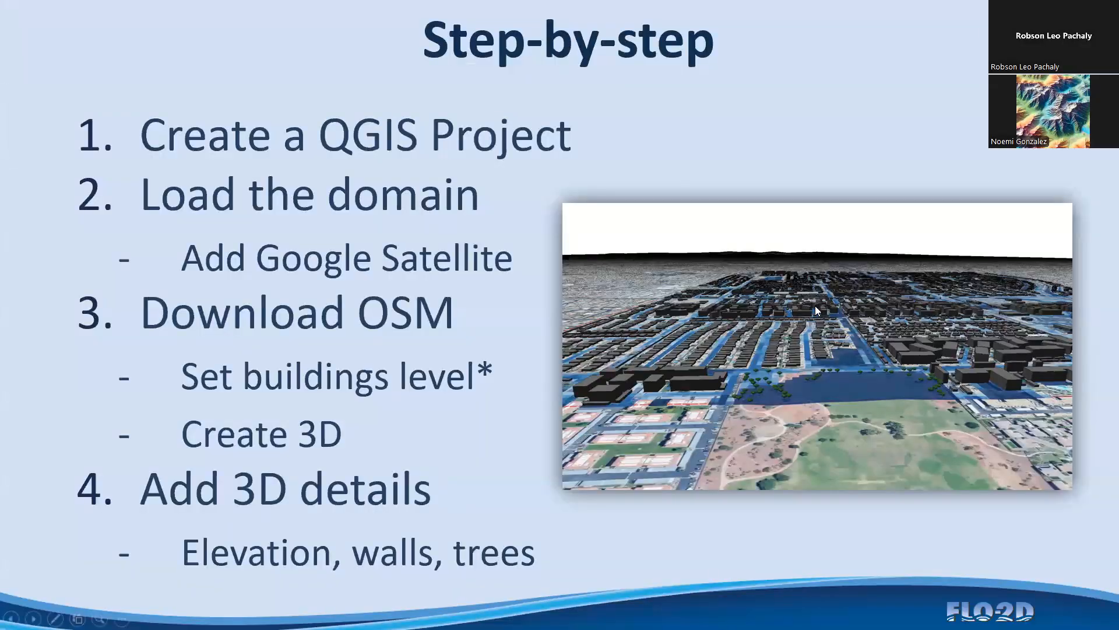
{"action": "left_click", "coordinate": [815, 305]}
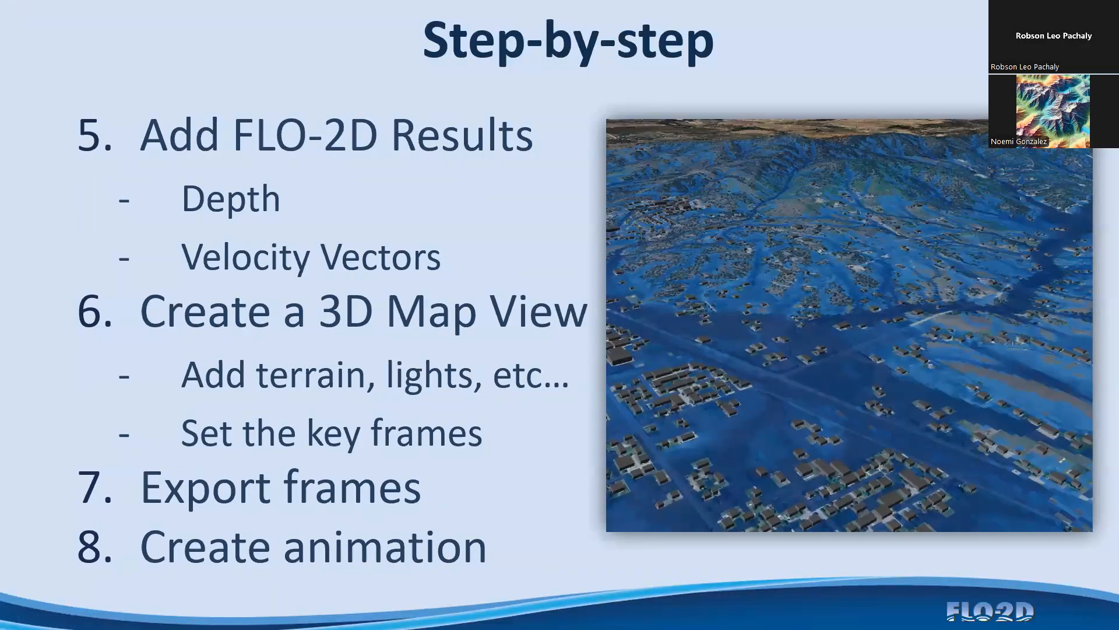
Switch to the QGIS main window and zoom the map to the Computational Domain layer
{"action": "key", "text": "alt+Tab"}
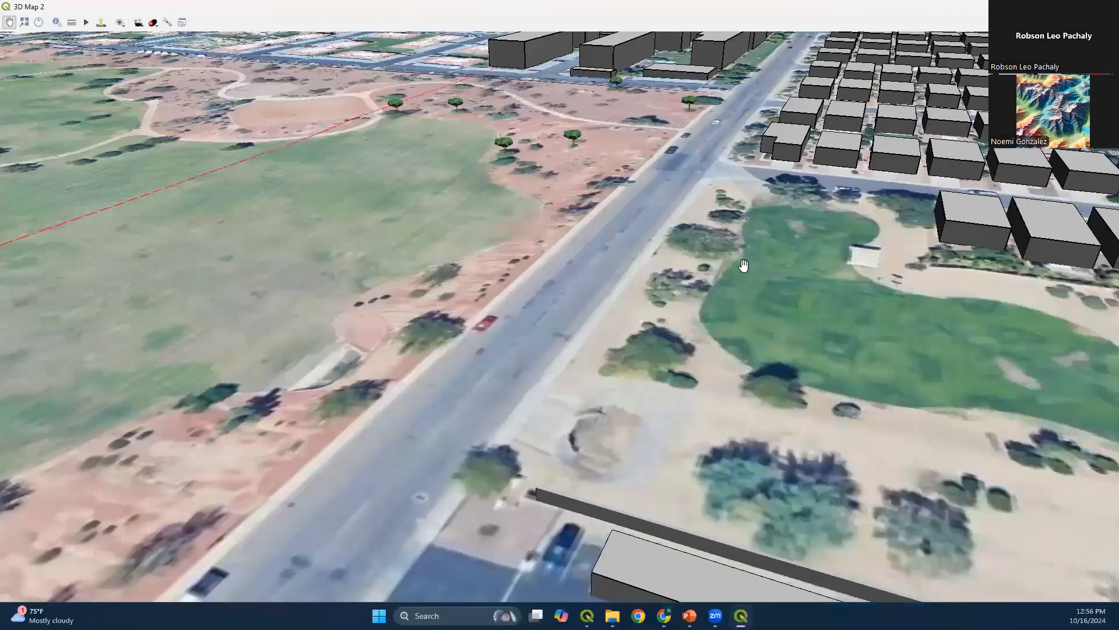
{"action": "key", "text": "alt+Tab"}
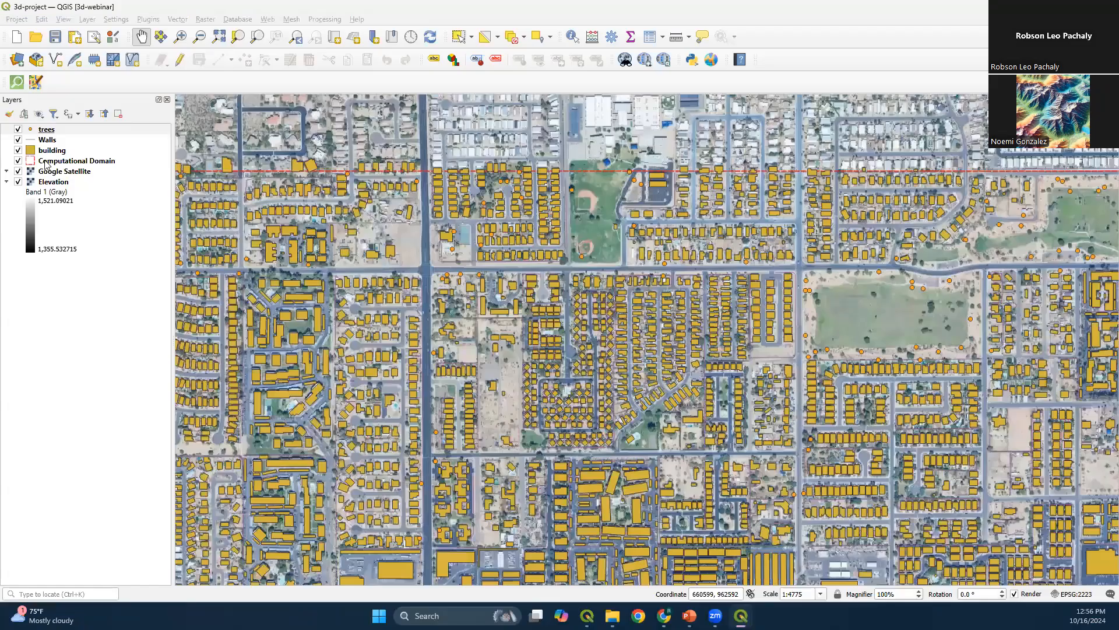
{"action": "left_click", "coordinate": [64, 152]}
{"action": "right_click", "coordinate": [81, 164]}
{"action": "left_click", "coordinate": [134, 180]}
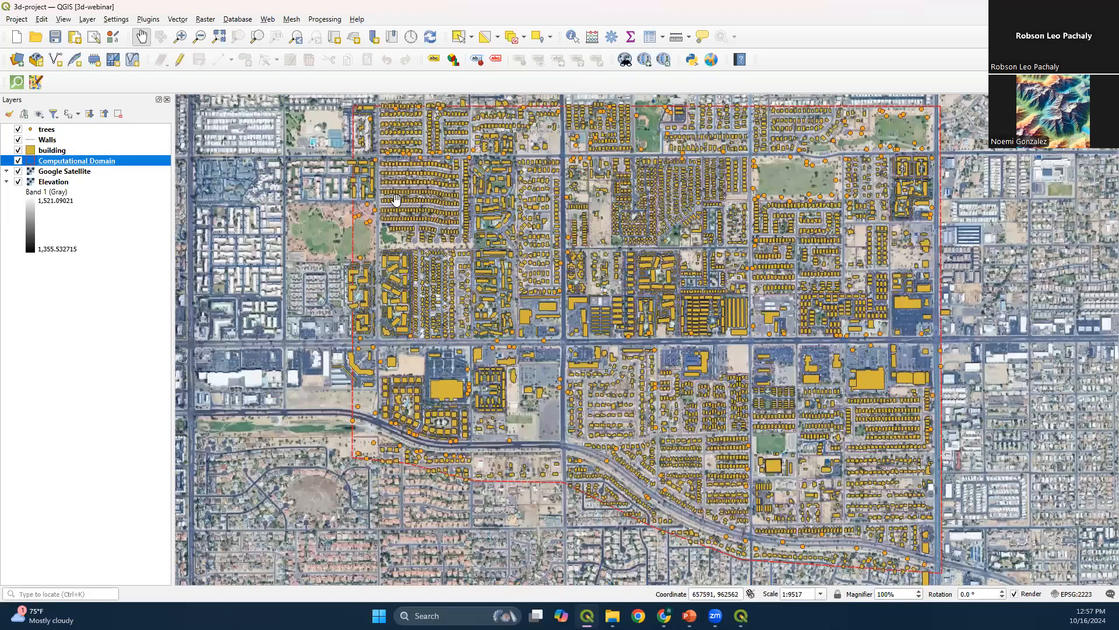
Open FLO-2D MapCrafter with the project's FLO-2D Results folder as the export folder
{"action": "left_click", "coordinate": [713, 68]}
{"action": "left_click", "coordinate": [761, 163]}
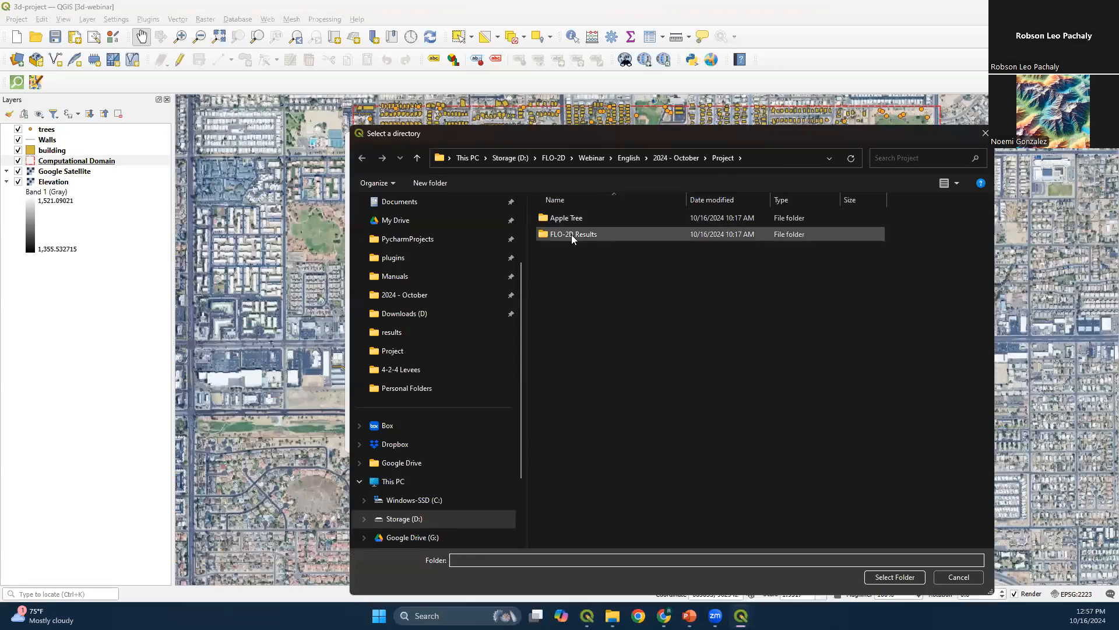
{"action": "double_click", "coordinate": [663, 236]}
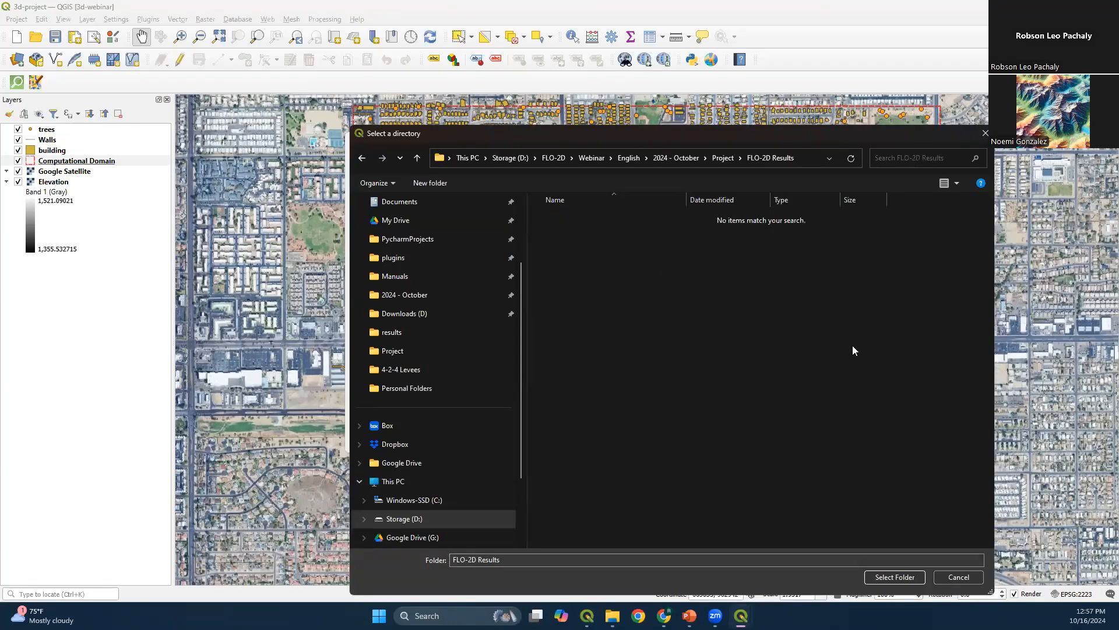
{"action": "left_click", "coordinate": [894, 577]}
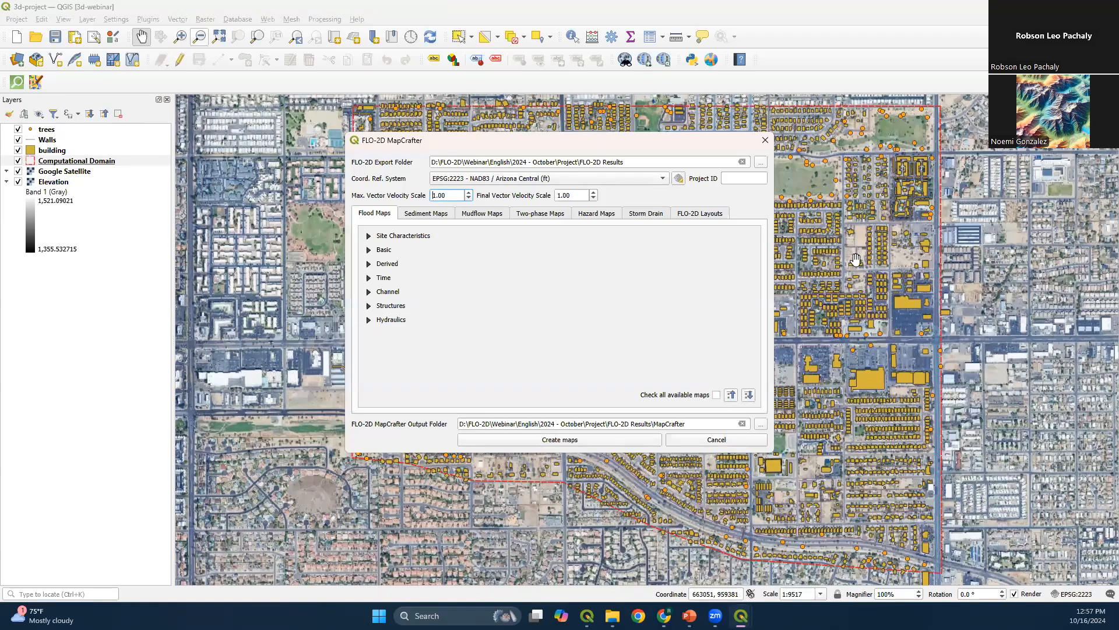
Create the Maximum Depth, Maximum Velocity Vectors and Maximum Channel Depth flood maps, and close MapCrafter
{"action": "left_click", "coordinate": [367, 249]}
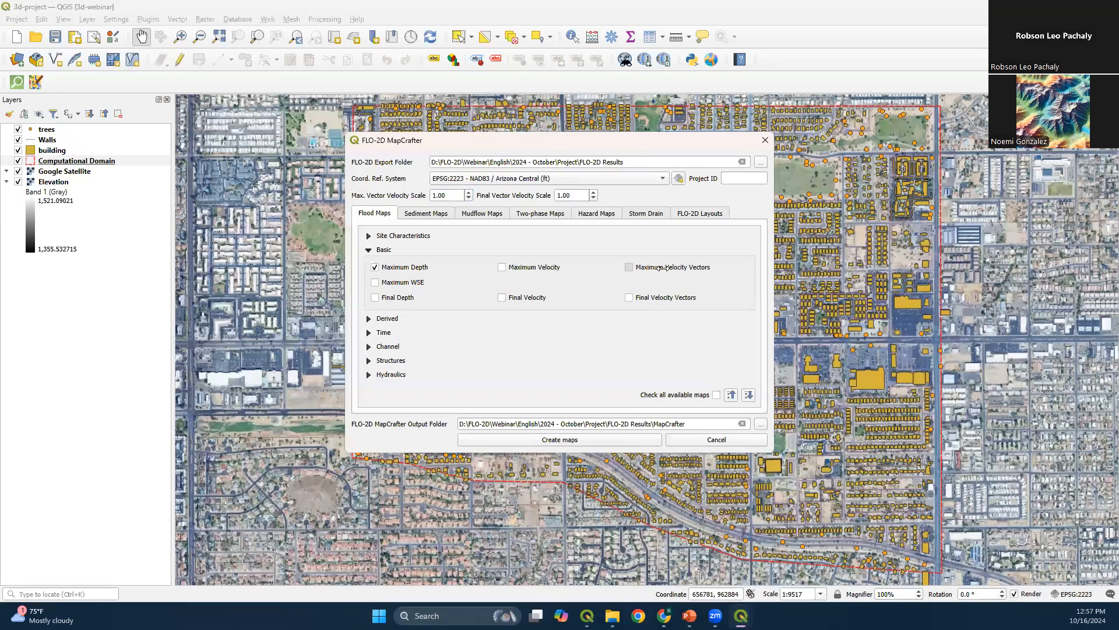
{"action": "left_click", "coordinate": [381, 346]}
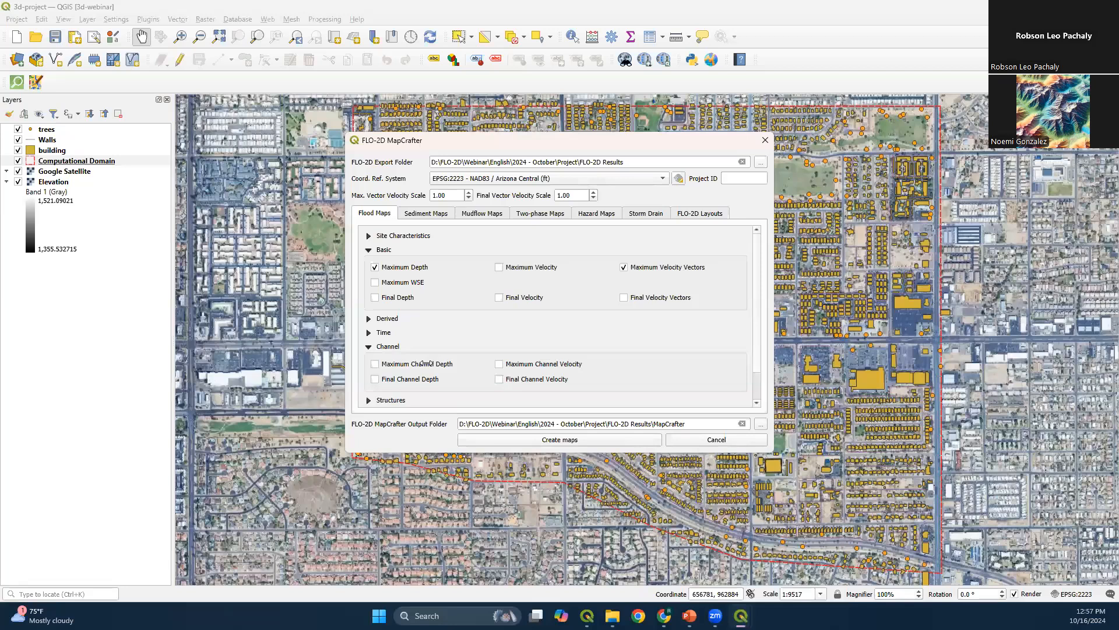
{"action": "left_click", "coordinate": [585, 443]}
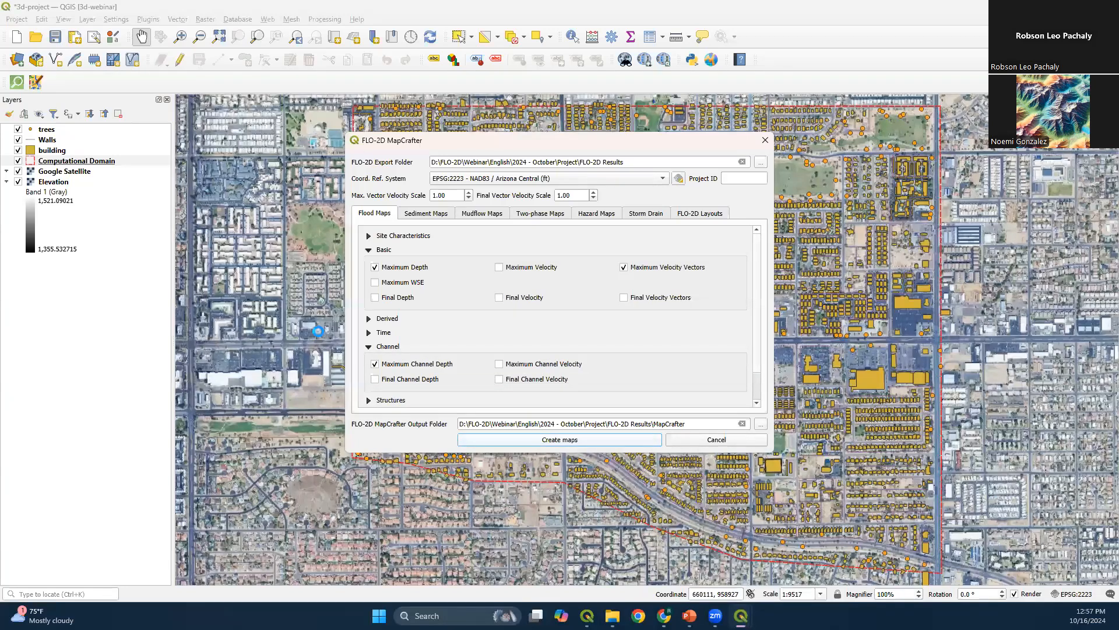
{"action": "left_click", "coordinate": [609, 312]}
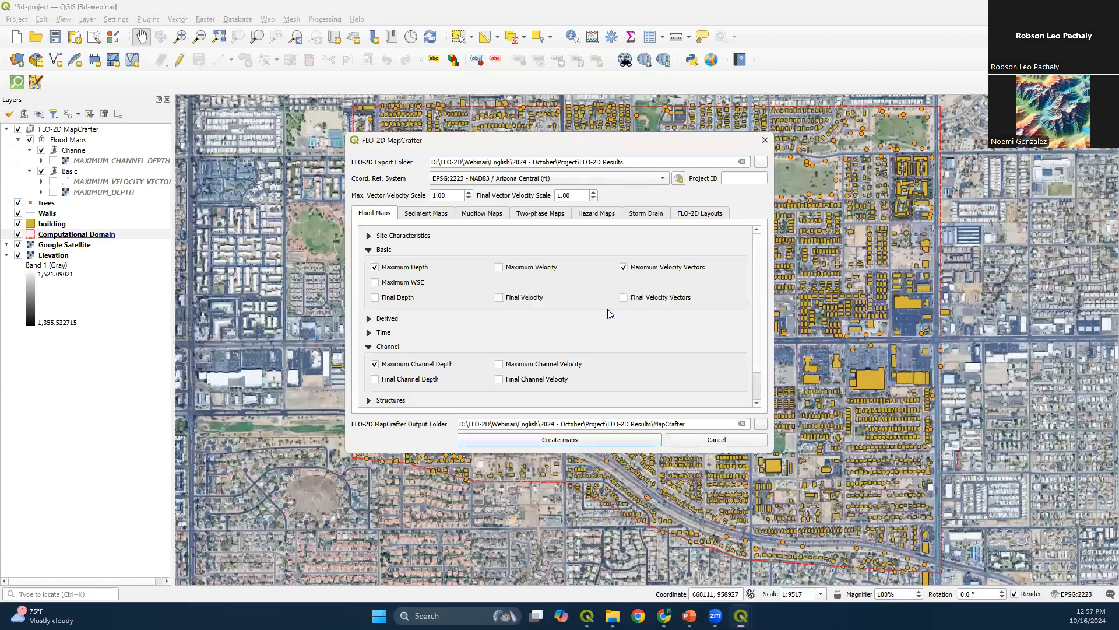
{"action": "left_click", "coordinate": [703, 442]}
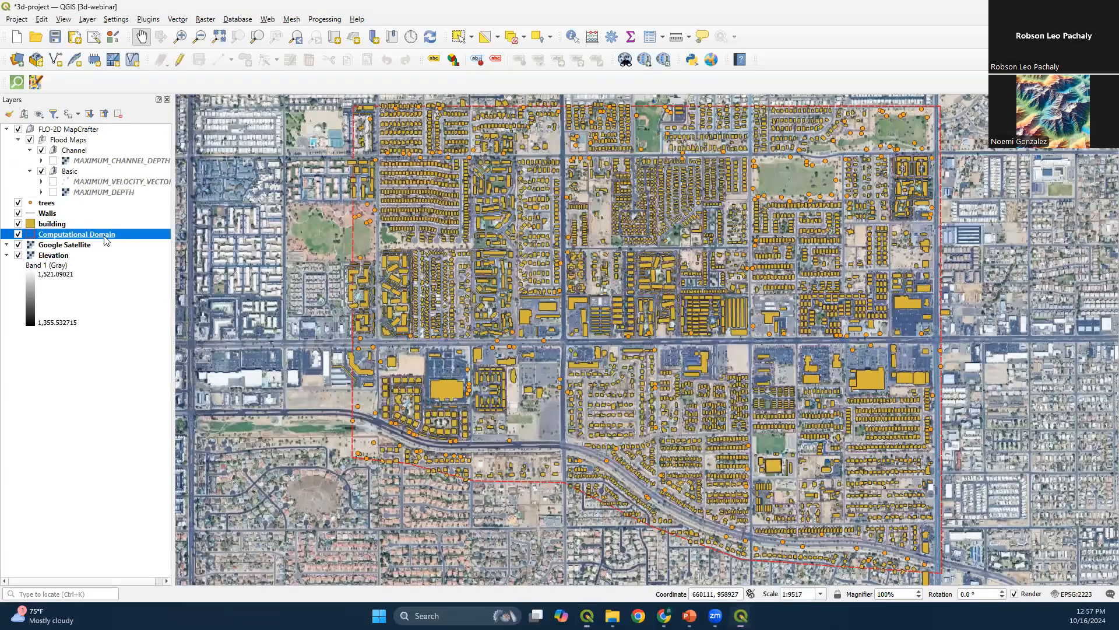
Move the FLO-2D MapCrafter group below the Computational Domain layer and show the MAXIMUM_DEPTH and MAXIMUM_CHANNEL_DEPTH rasters
{"action": "left_click_drag", "start_coordinate": [70, 129], "coordinate": [53, 236]}
{"action": "left_click", "coordinate": [53, 234]}
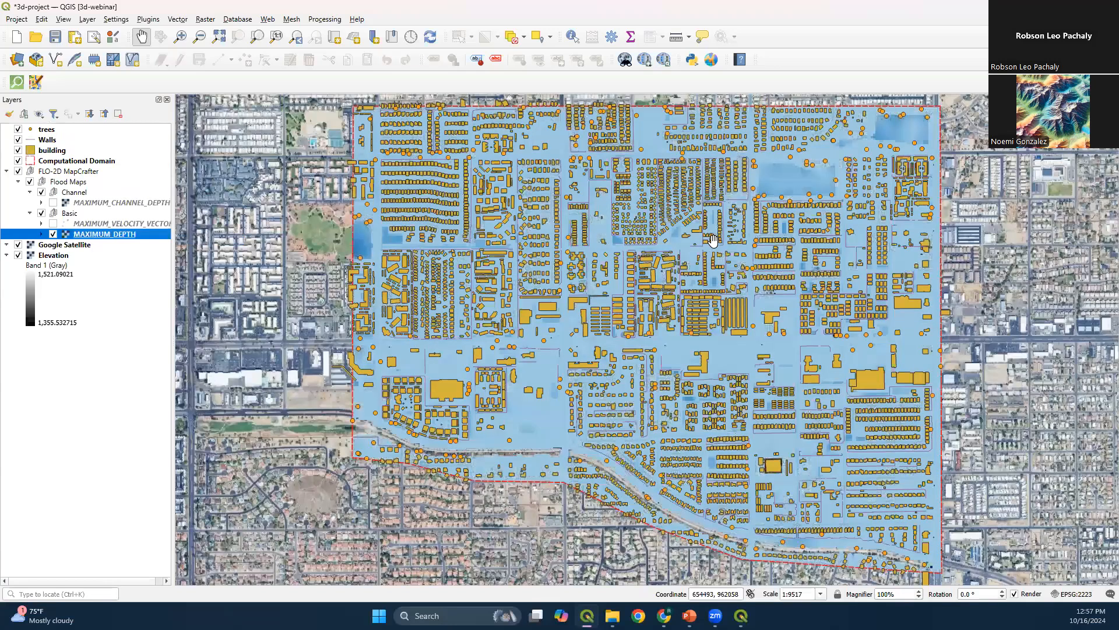
{"action": "left_click", "coordinate": [53, 203]}
{"action": "left_click", "coordinate": [714, 395]}
{"action": "left_click_drag", "start_coordinate": [715, 394], "coordinate": [662, 381]}
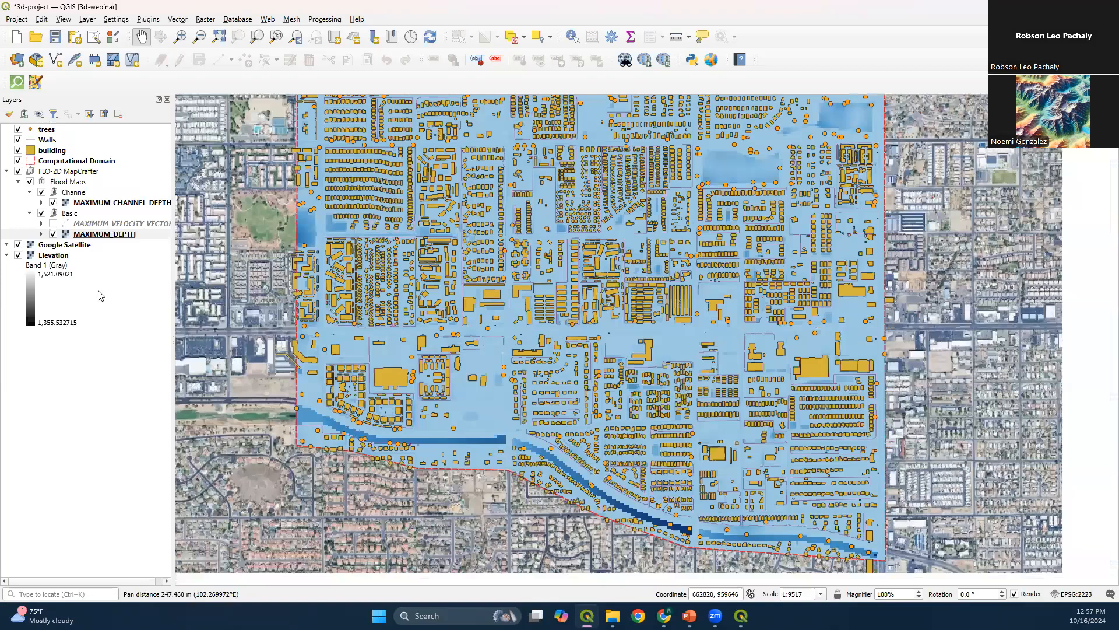
Set the minimum value of the MAXIMUM_DEPTH layer's colour ramp to 0.1 and apply the symbology
{"action": "left_click", "coordinate": [94, 237]}
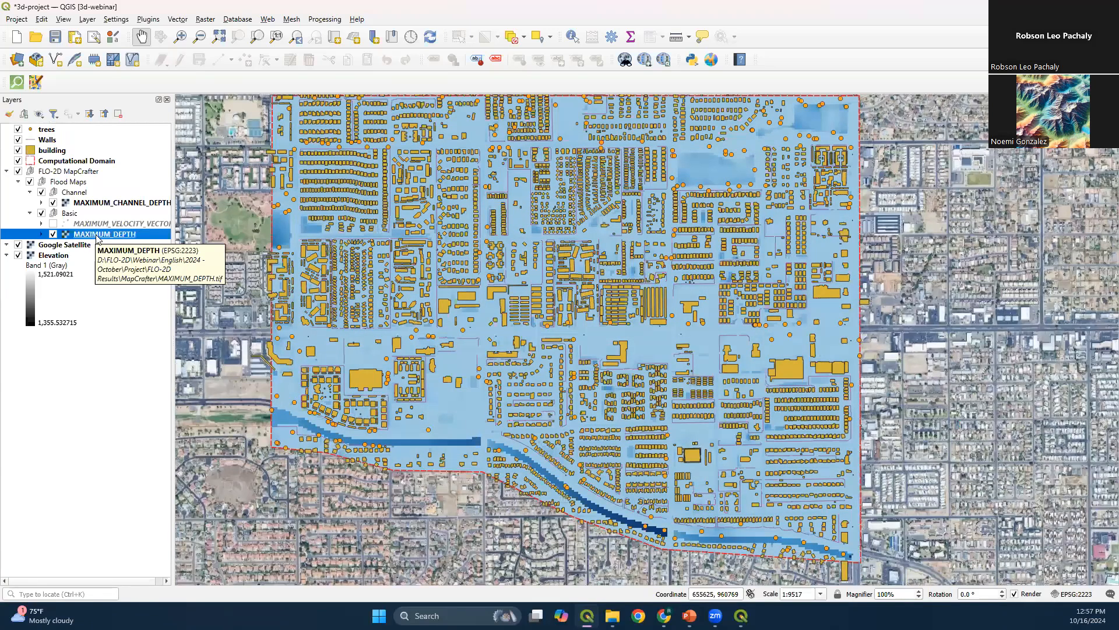
{"action": "right_click", "coordinate": [97, 239]}
{"action": "left_click", "coordinate": [166, 510]}
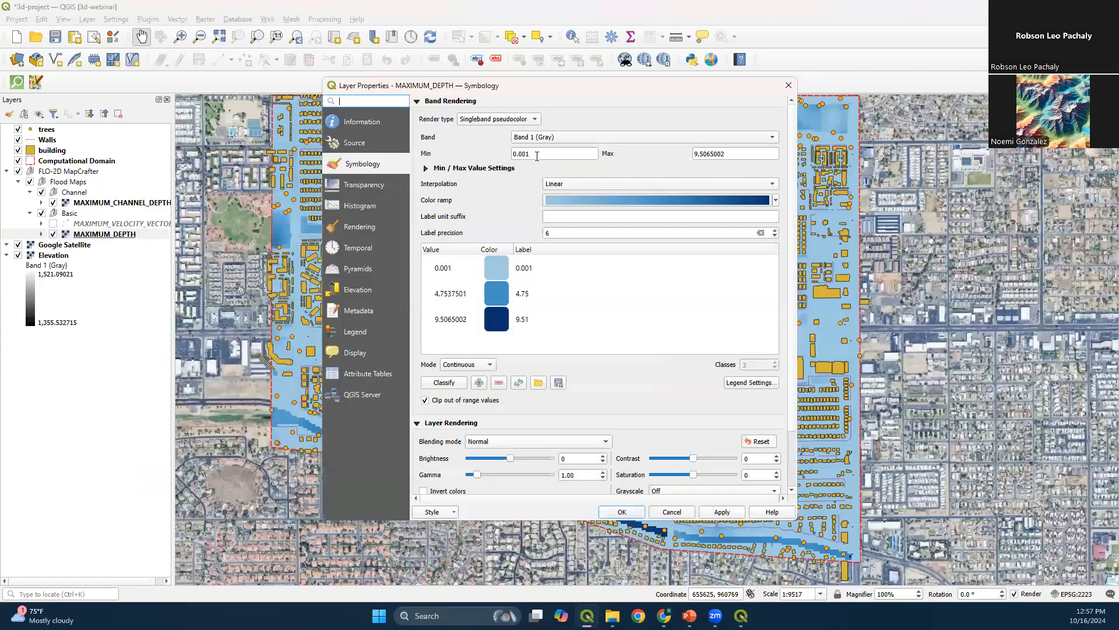
{"action": "left_click_drag", "start_coordinate": [519, 157], "coordinate": [557, 157]}
{"action": "type", "text": "1"}
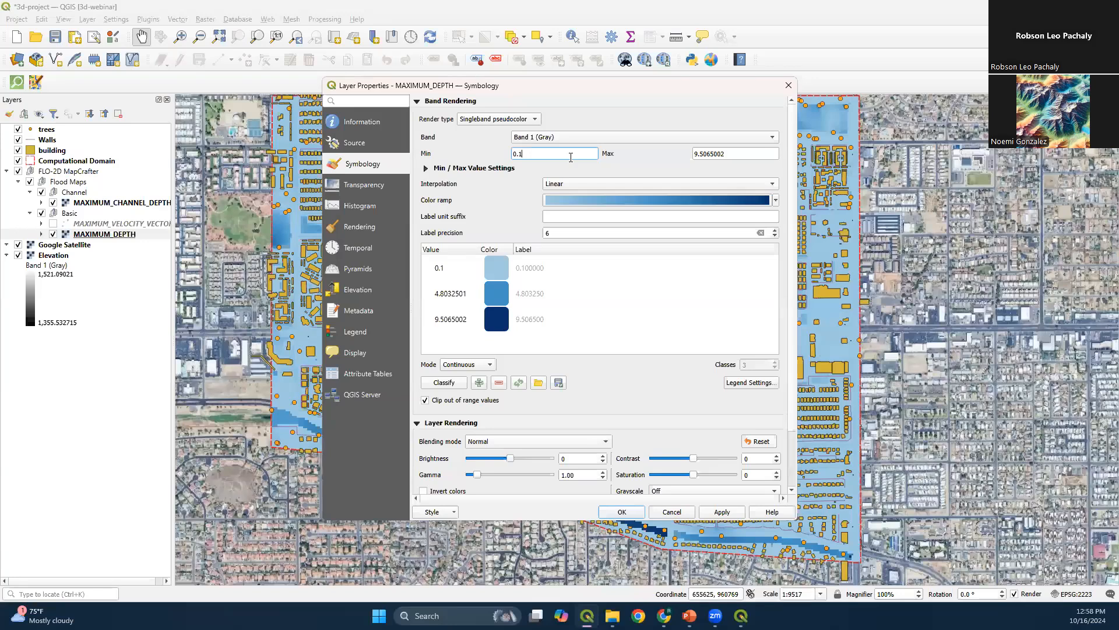
{"action": "left_click", "coordinate": [620, 513]}
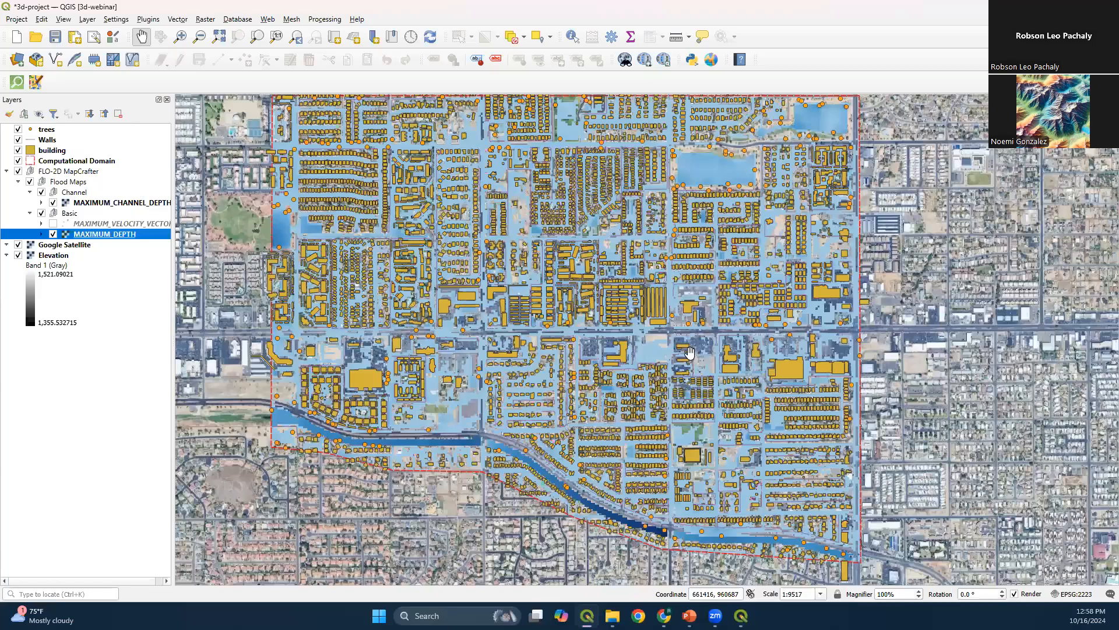
Copy the style of the MAXIMUM_DEPTH layer and paste it onto the MAXIMUM_CHANNEL_DEPTH layer
{"action": "left_click", "coordinate": [42, 202]}
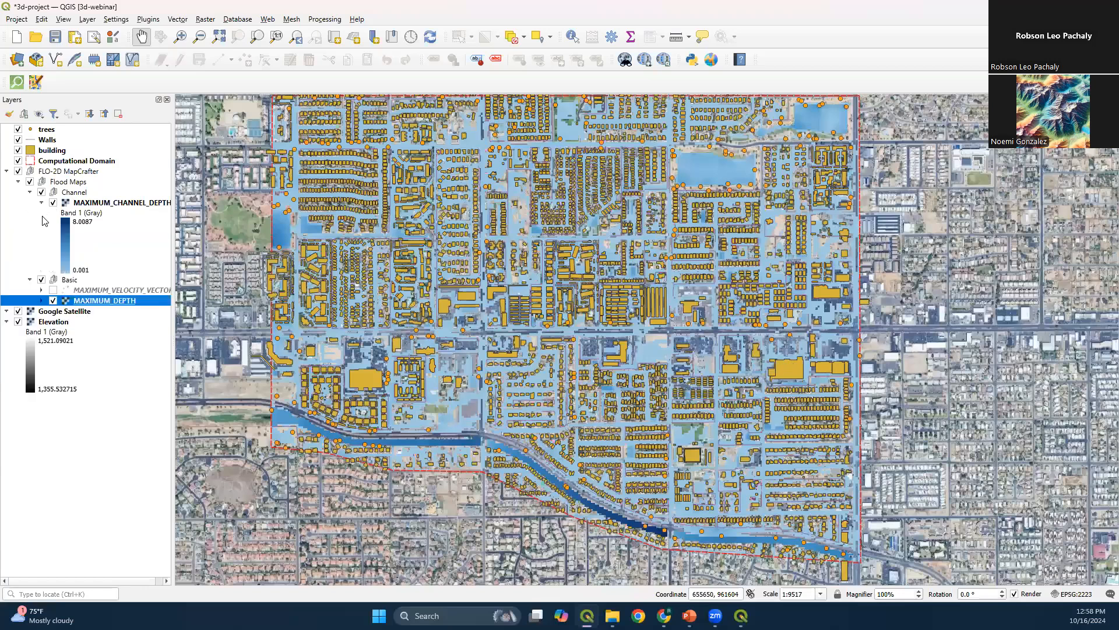
{"action": "left_click", "coordinate": [41, 300]}
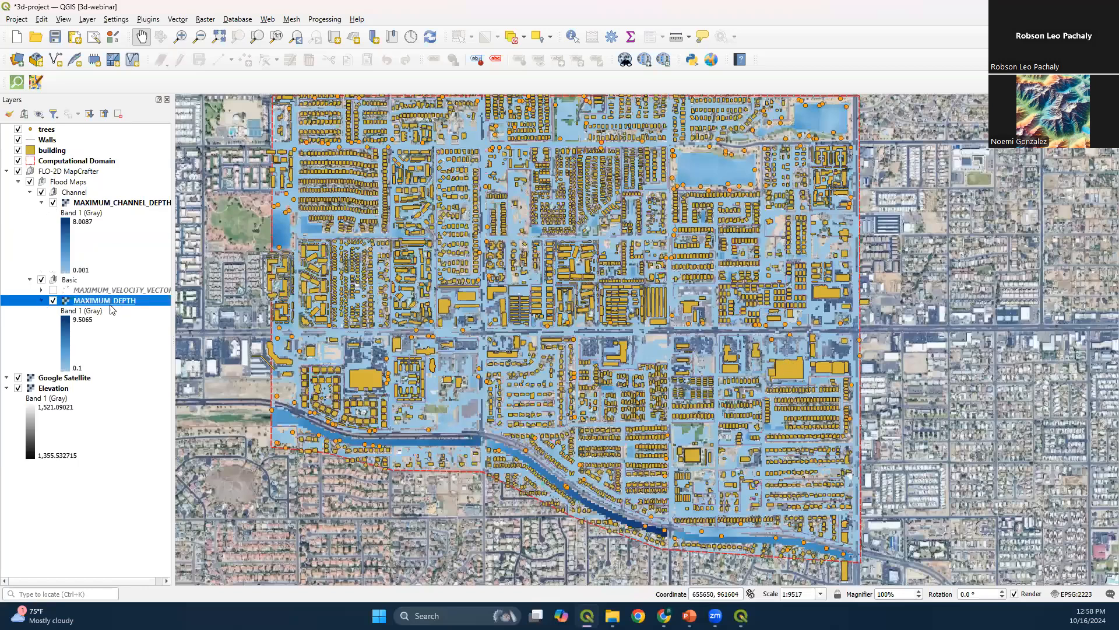
{"action": "left_click", "coordinate": [125, 205]}
{"action": "left_click", "coordinate": [92, 304]}
{"action": "right_click", "coordinate": [120, 304]}
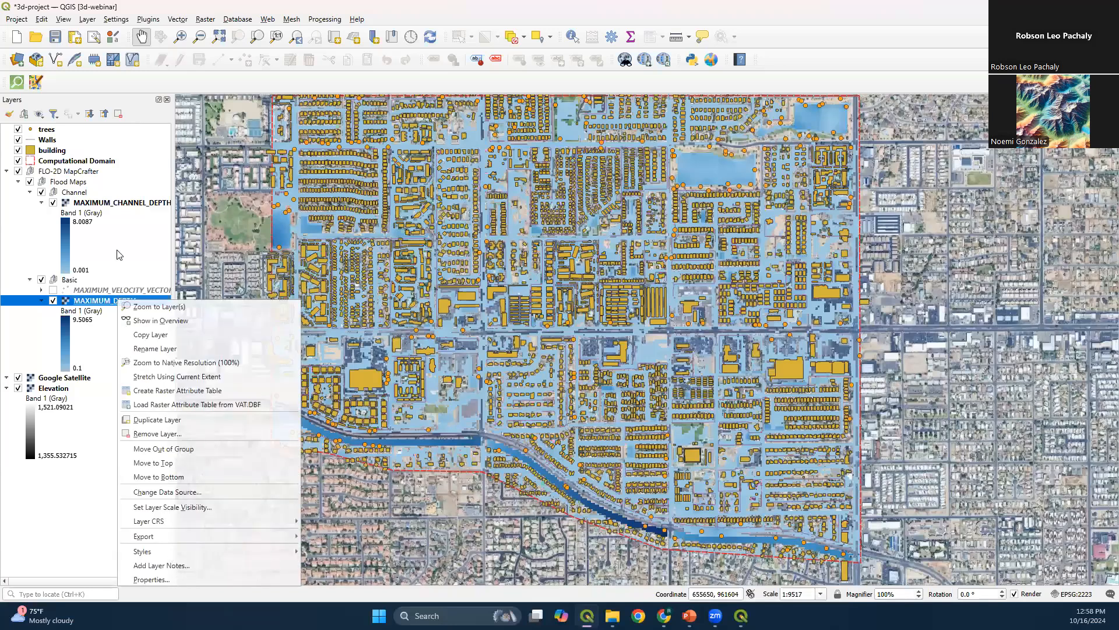
{"action": "left_click", "coordinate": [118, 203]}
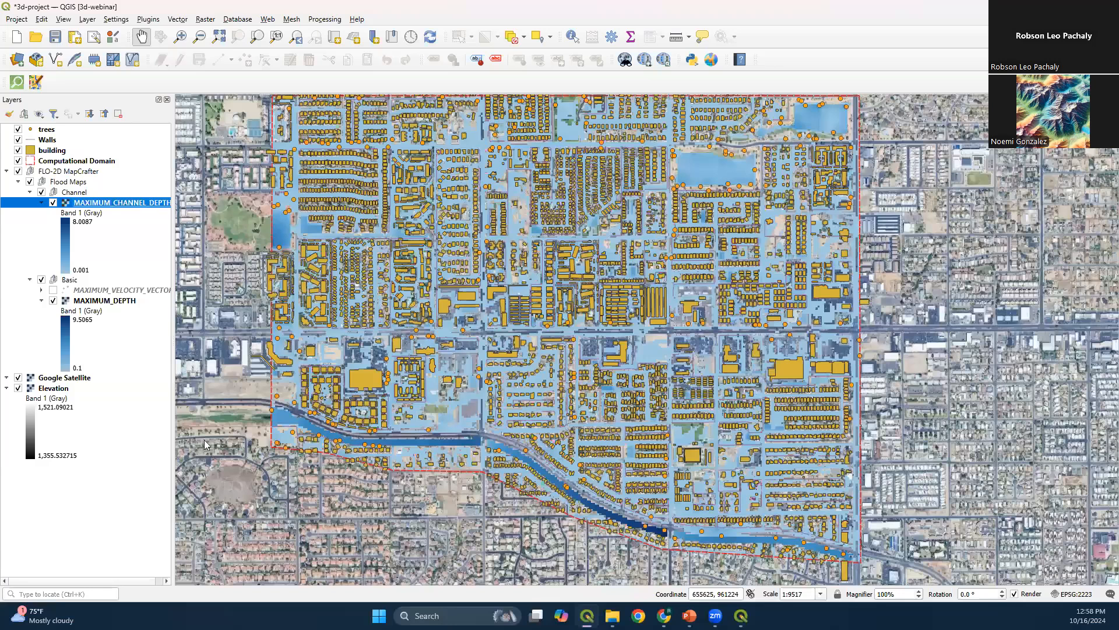
{"action": "left_click", "coordinate": [368, 459]}
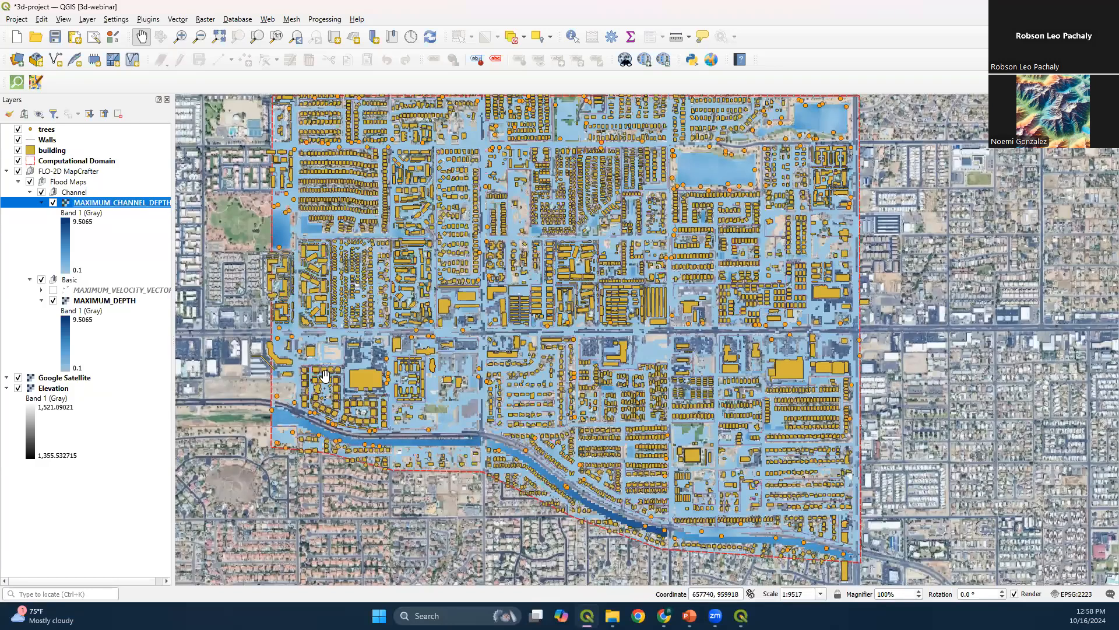
Show the maximum velocity vectors layer, examine the vectors along the streets and ponded areas, and hide the layer again
{"action": "left_click", "coordinate": [42, 202]}
{"action": "left_click", "coordinate": [41, 224]}
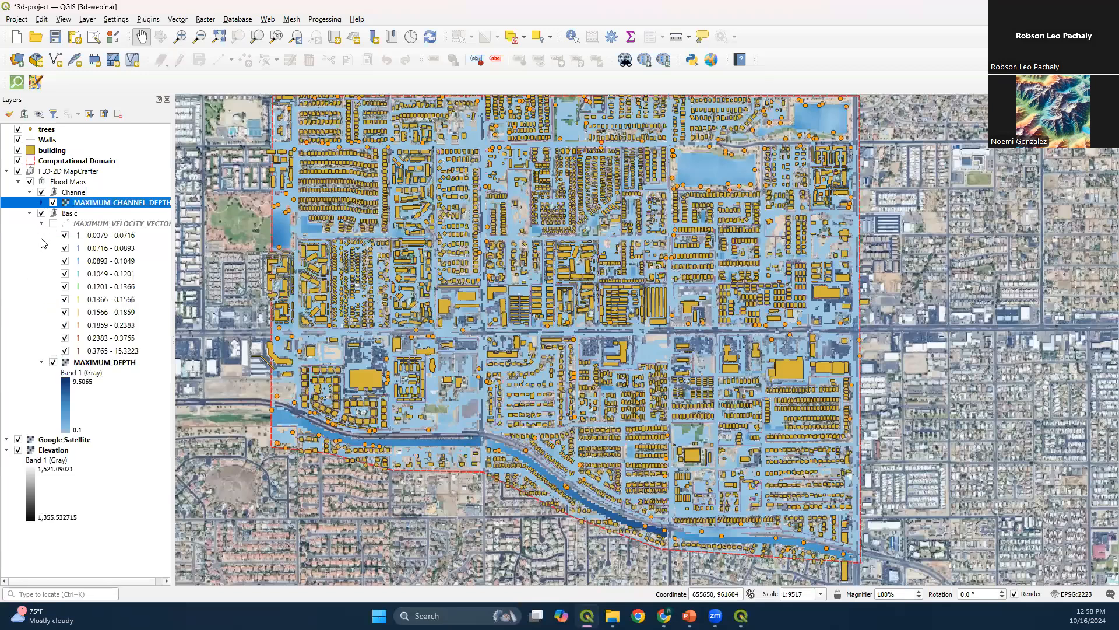
{"action": "left_click", "coordinate": [53, 223]}
{"action": "left_click_drag", "start_coordinate": [288, 161], "coordinate": [329, 224]}
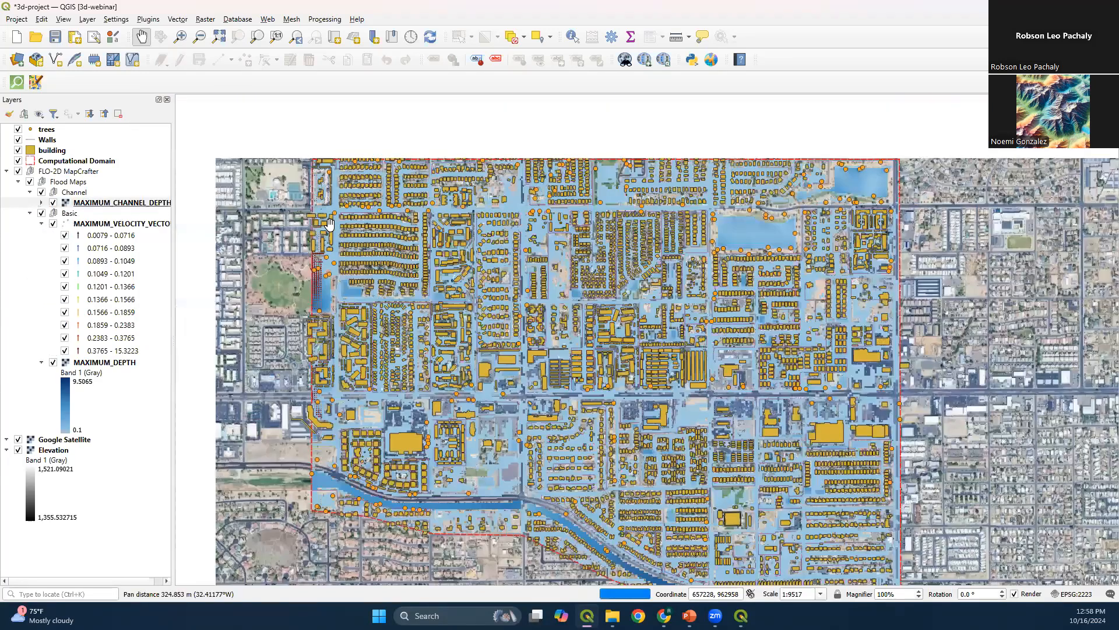
{"action": "scroll", "coordinate": [329, 227], "scroll_direction": "up", "scroll_amount": 2}
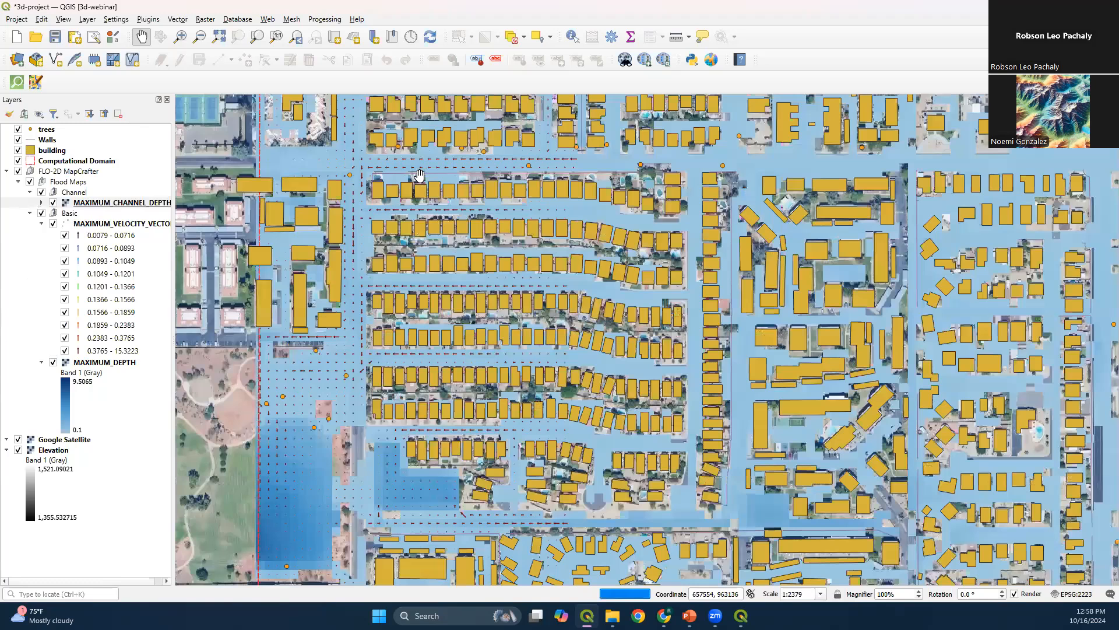
{"action": "left_click_drag", "start_coordinate": [792, 277], "coordinate": [507, 238]}
{"action": "left_click_drag", "start_coordinate": [824, 269], "coordinate": [482, 378]}
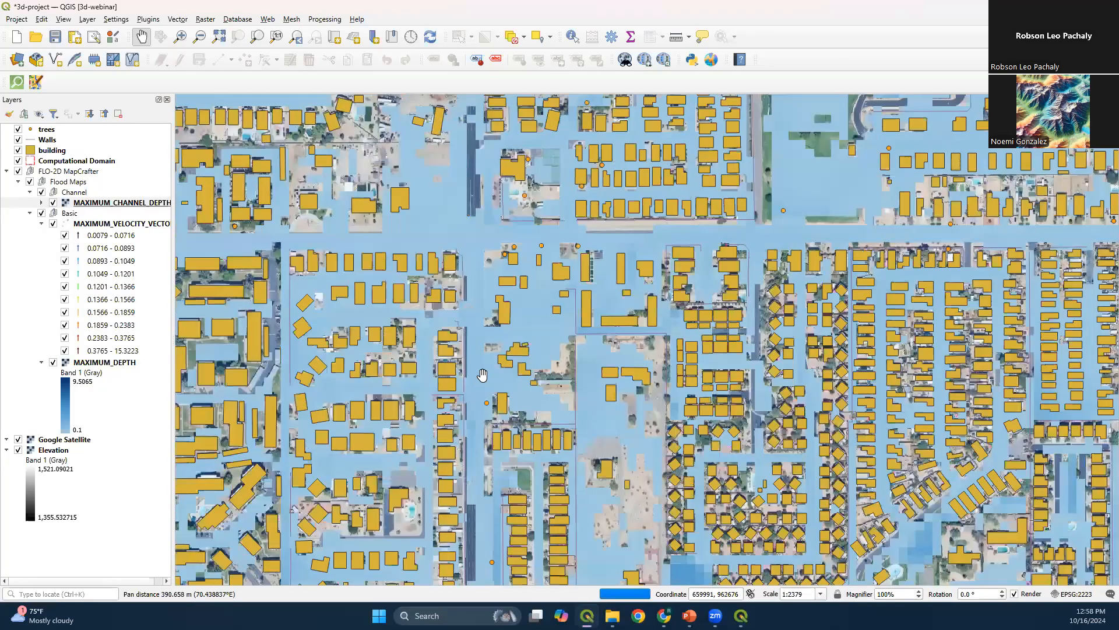
{"action": "left_click_drag", "start_coordinate": [655, 263], "coordinate": [654, 279]}
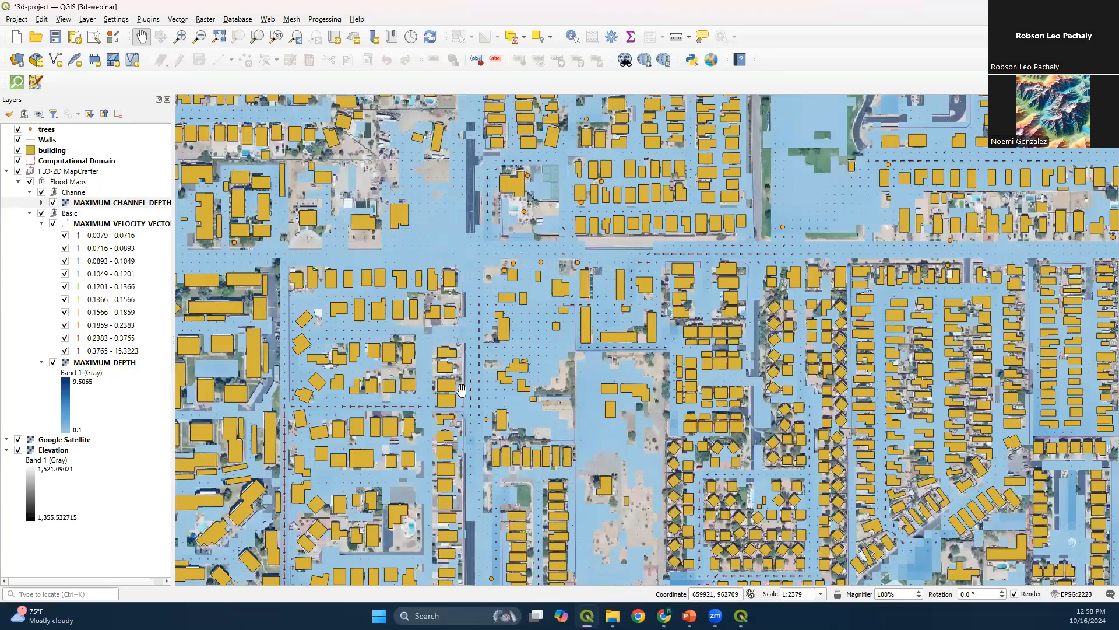
{"action": "left_click", "coordinate": [53, 224]}
{"action": "left_click", "coordinate": [42, 223]}
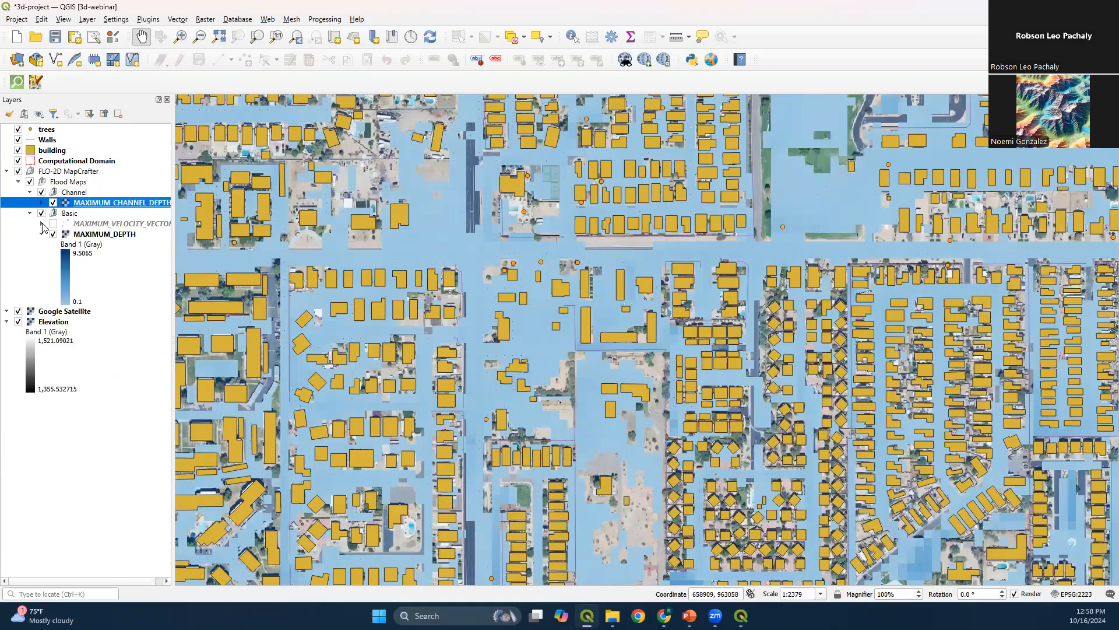
Save the project with the map zoomed to the Computational Domain layer, and return to the PowerPoint slide show
{"action": "left_click", "coordinate": [57, 151]}
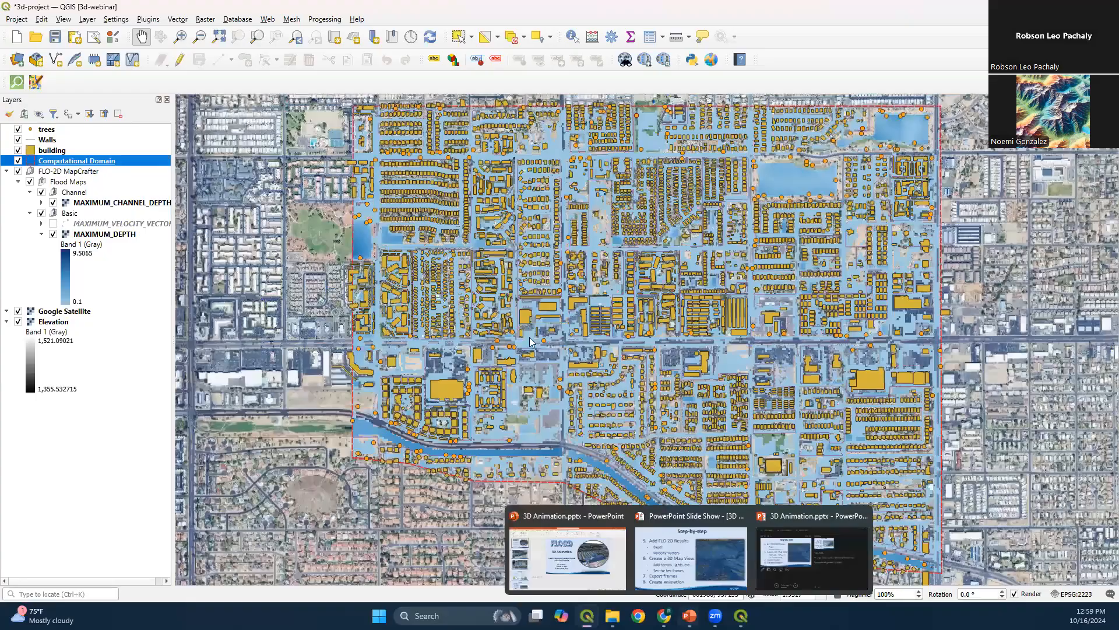
{"action": "left_click", "coordinate": [691, 558]}
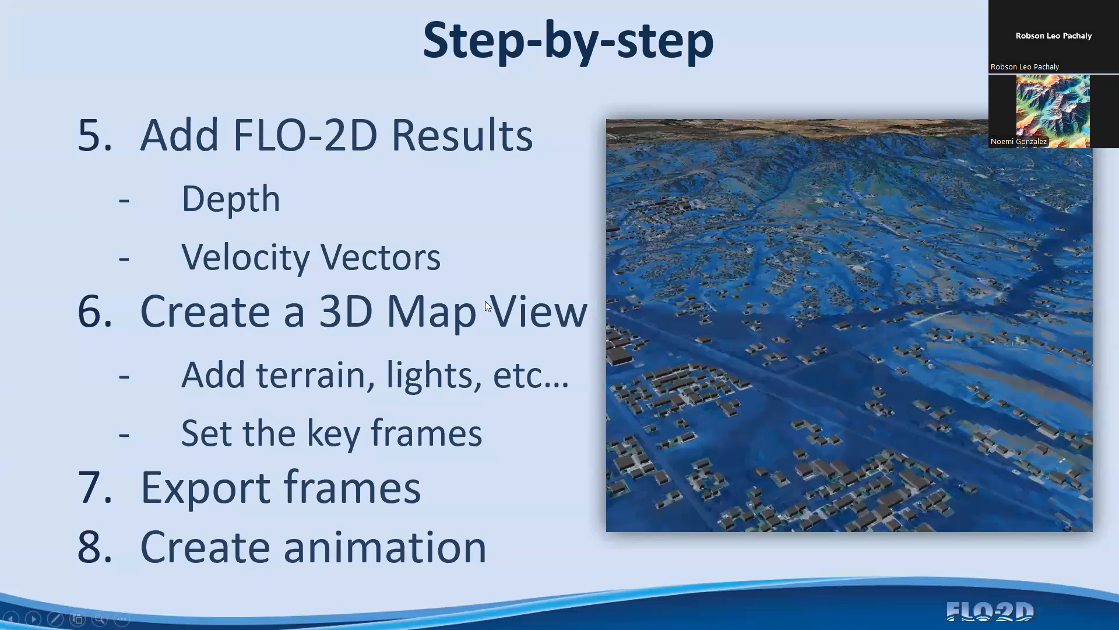
Switch to the QGIS 3D map and examine the flooded buildings, channel and domain boundary across the scene
{"action": "key", "text": "alt+Tab"}
{"action": "left_click_drag", "start_coordinate": [684, 415], "coordinate": [475, 307]}
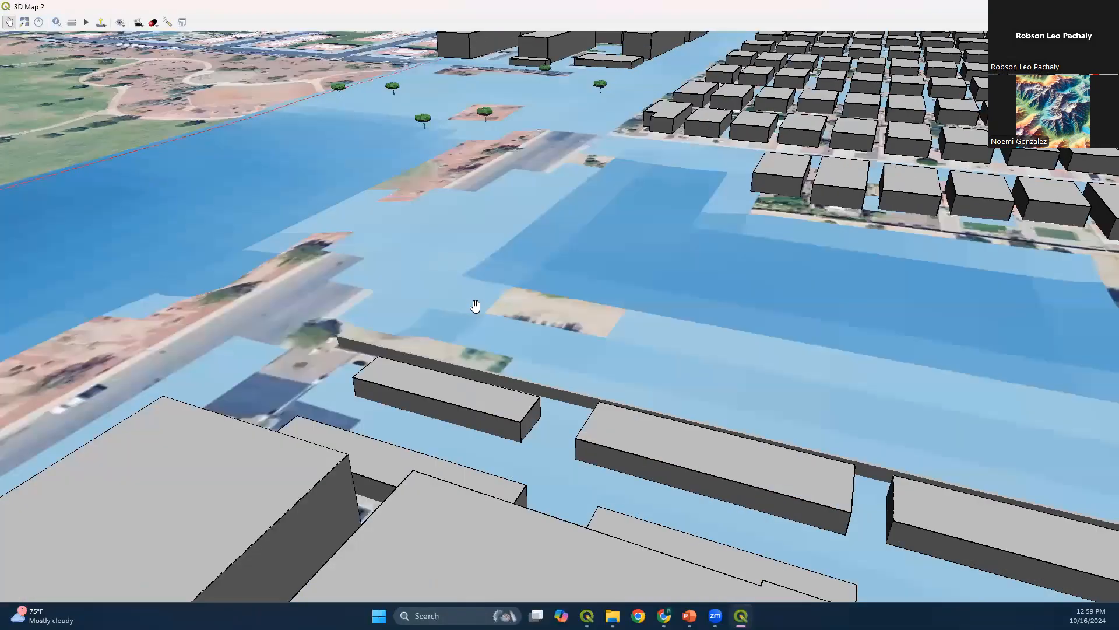
{"action": "scroll", "coordinate": [478, 310], "scroll_direction": "down", "scroll_amount": 5}
{"action": "left_click_drag", "start_coordinate": [779, 374], "coordinate": [485, 192]}
{"action": "scroll", "coordinate": [485, 193], "scroll_direction": "down", "scroll_amount": 5}
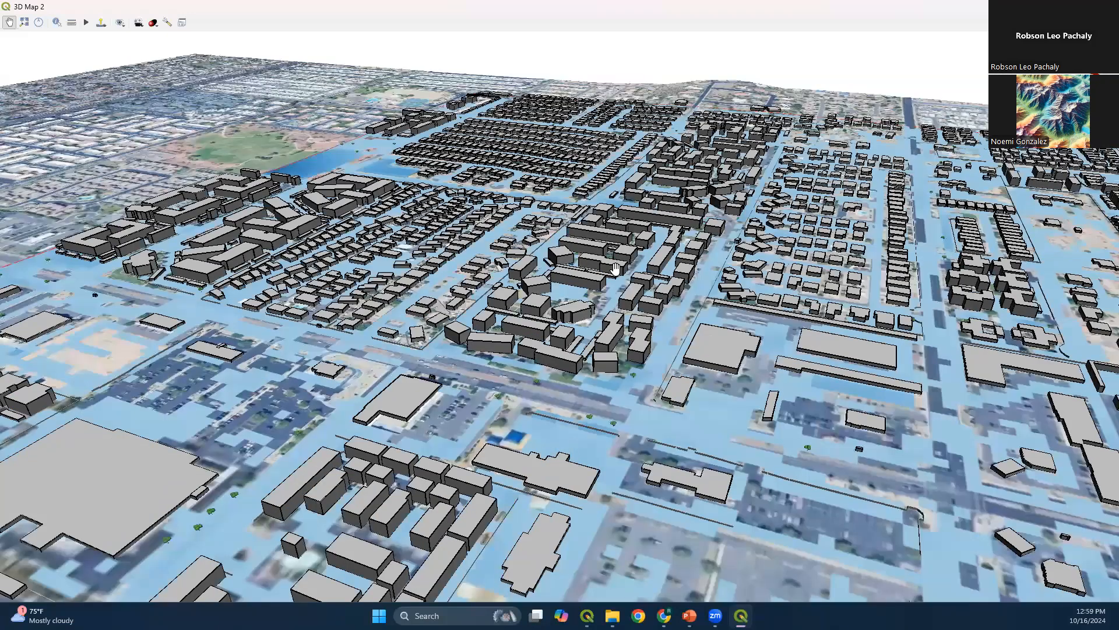
{"action": "left_click_drag", "start_coordinate": [763, 305], "coordinate": [671, 234]}
{"action": "scroll", "coordinate": [674, 238], "scroll_direction": "down", "scroll_amount": 5}
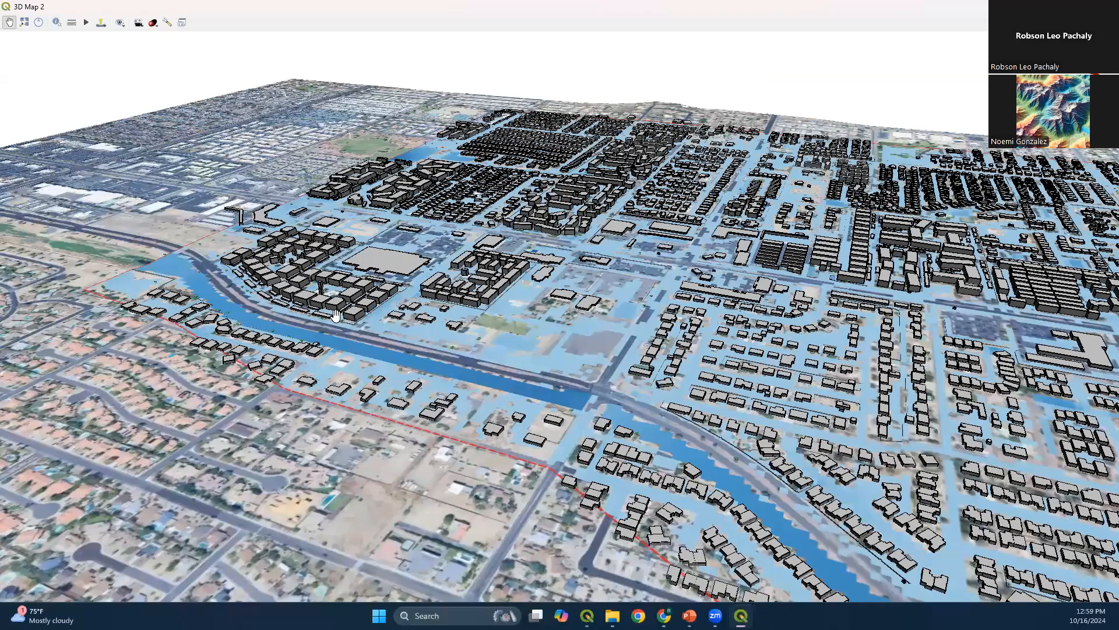
{"action": "left_click_drag", "start_coordinate": [765, 380], "coordinate": [334, 226]}
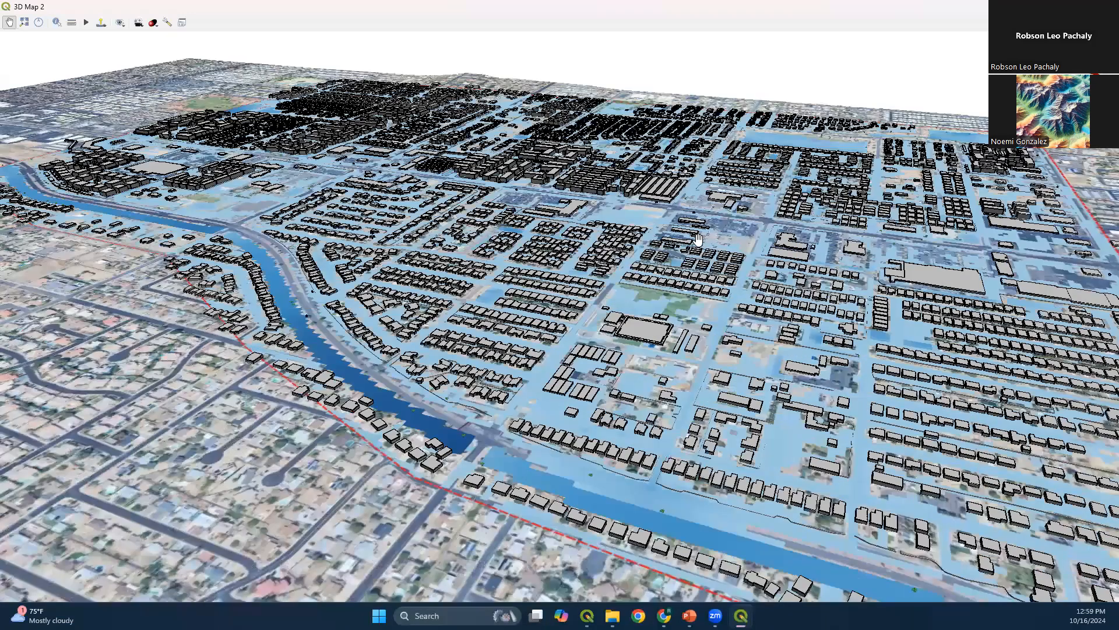
{"action": "scroll", "coordinate": [591, 210], "scroll_direction": "down", "scroll_amount": 3}
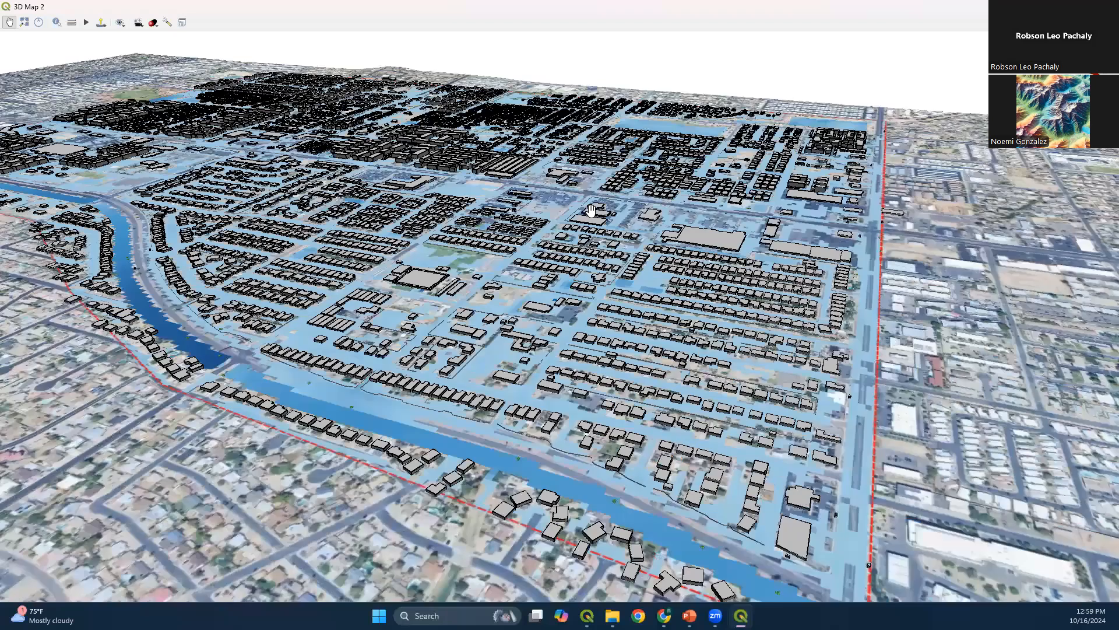
Open the 3D configuration, review the general extent and terrain settings, and look through the terrain types without changing DEM (Raster Layer)
{"action": "left_click", "coordinate": [168, 22]}
{"action": "left_click", "coordinate": [379, 188]}
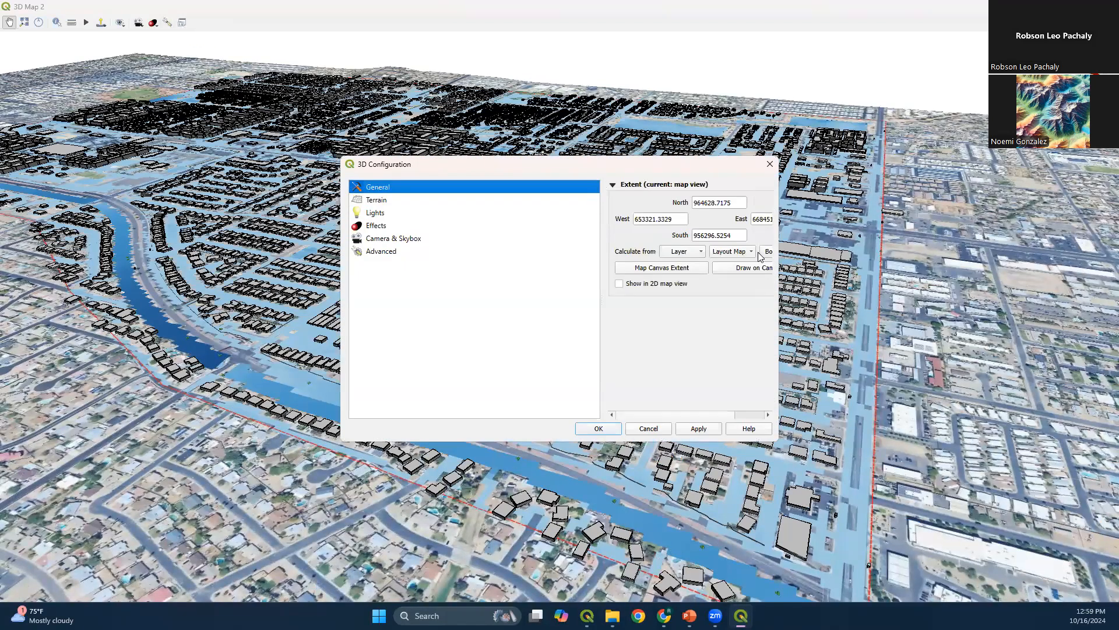
{"action": "left_click", "coordinate": [401, 203]}
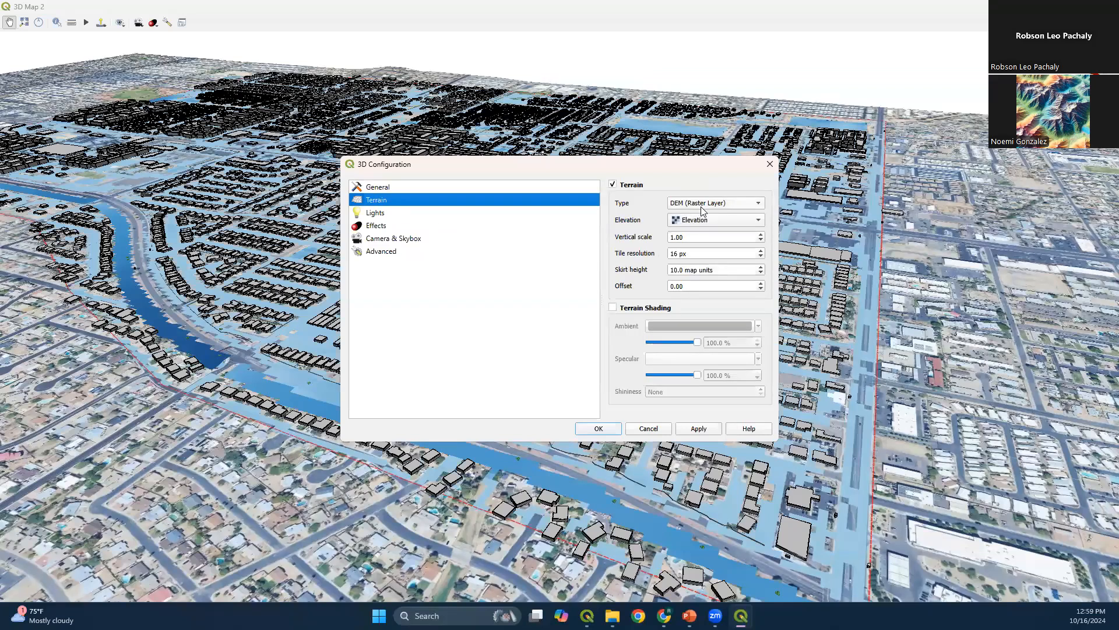
{"action": "left_click", "coordinate": [704, 204]}
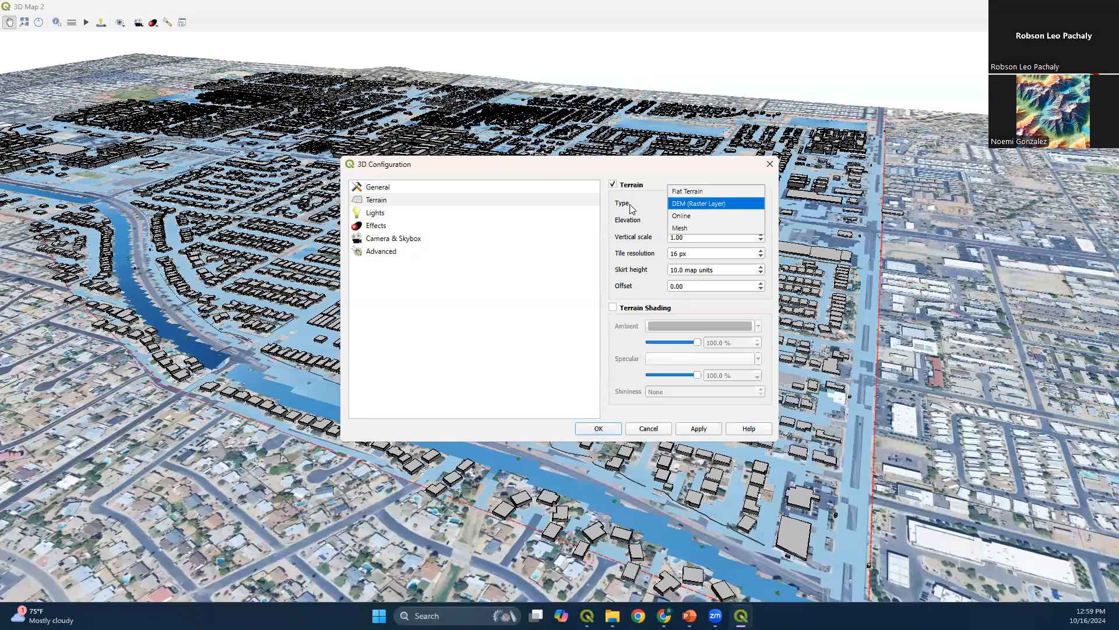
{"action": "key", "text": "Up"}
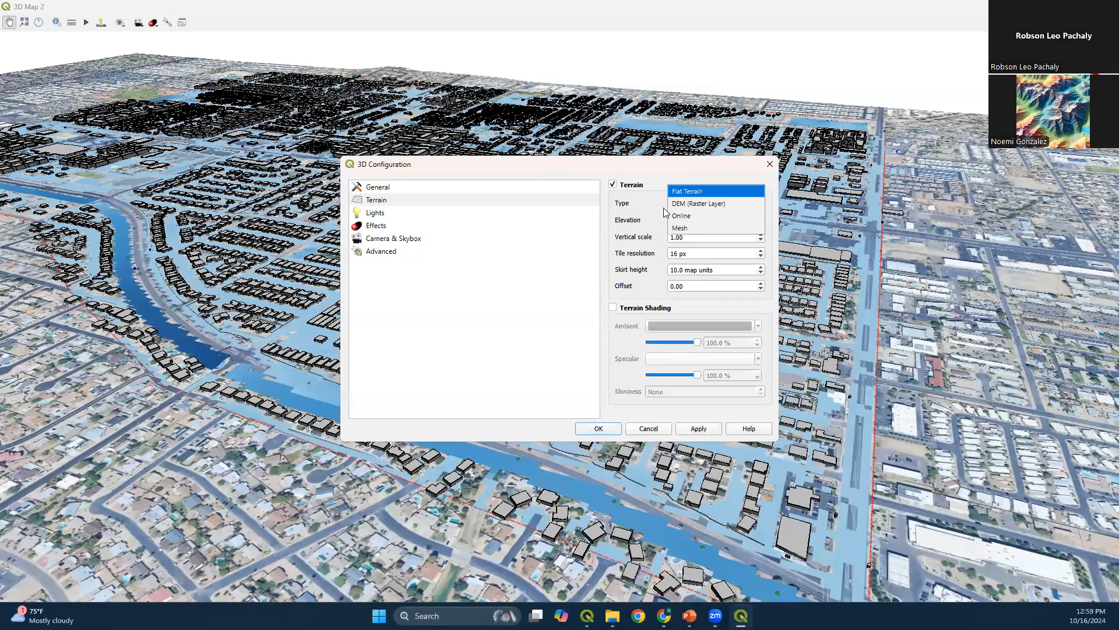
{"action": "left_click", "coordinate": [557, 204]}
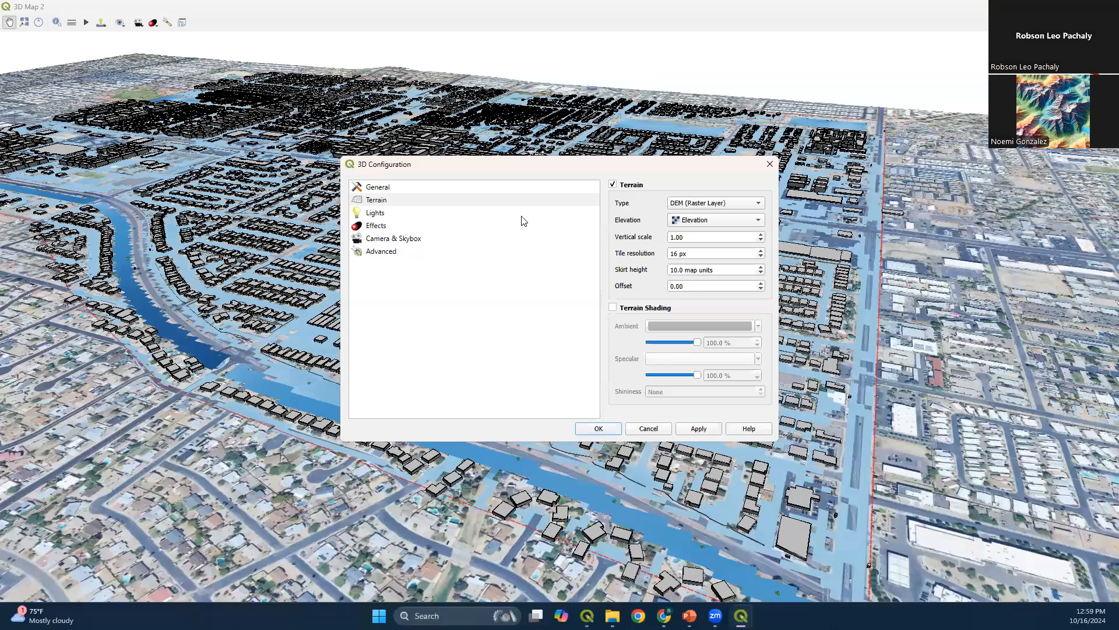
Set Directional light 1 to an azimuth of 132° and an altitude of 30°, and accept the 3D configuration
{"action": "left_click", "coordinate": [383, 214]}
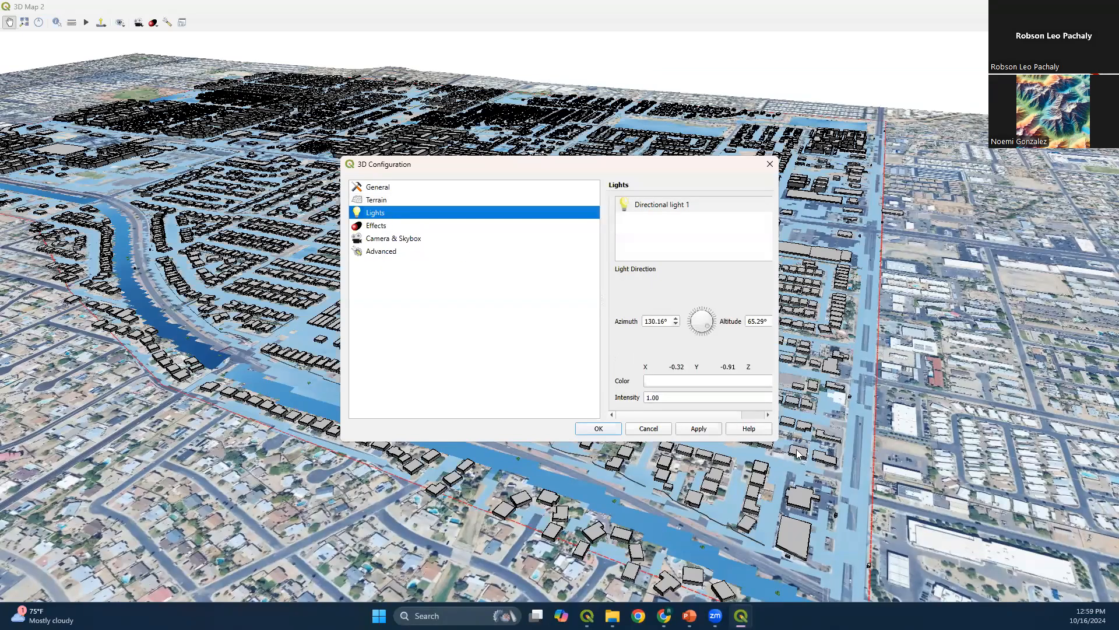
{"action": "left_click_drag", "start_coordinate": [779, 441], "coordinate": [940, 495]}
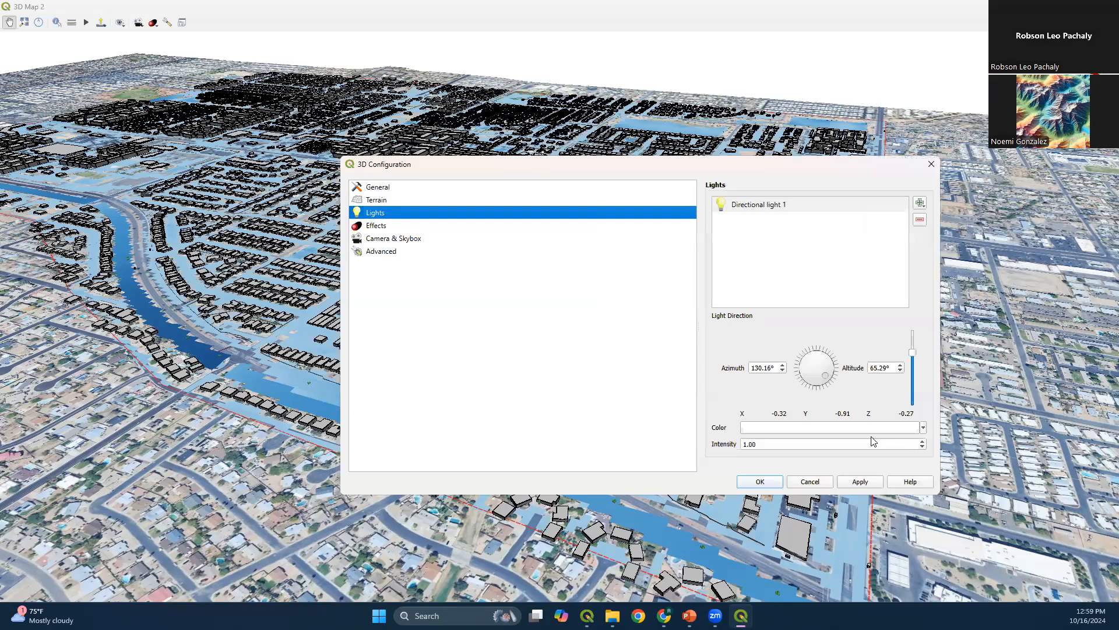
{"action": "double_click", "coordinate": [887, 367]}
{"action": "type", "text": "30"}
{"action": "left_click", "coordinate": [812, 370]}
{"action": "left_click", "coordinate": [800, 355]}
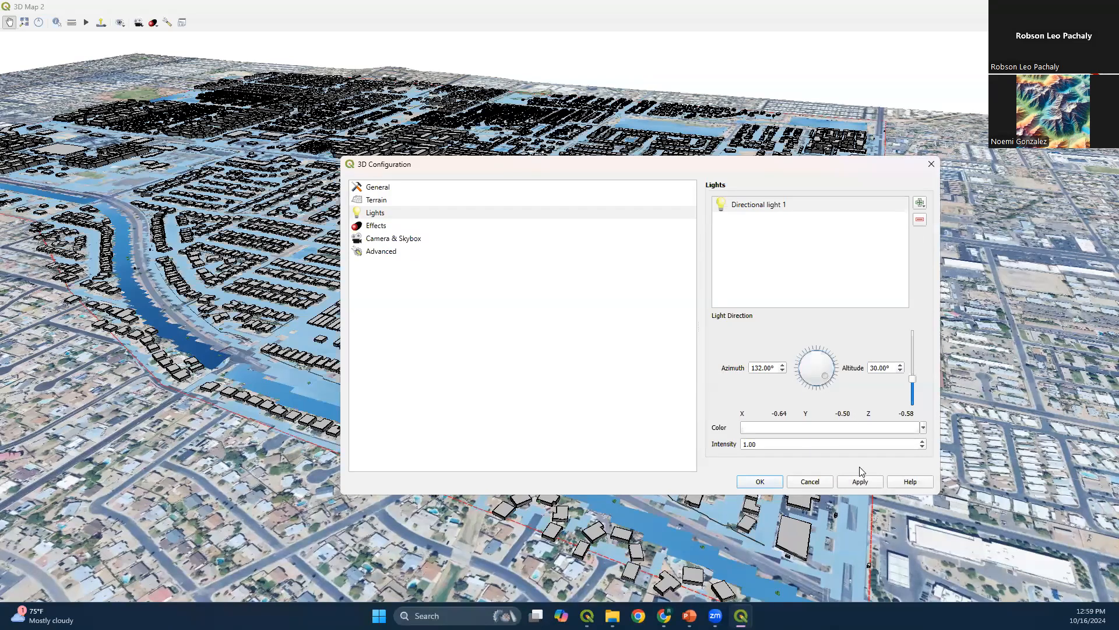
{"action": "left_click", "coordinate": [778, 480]}
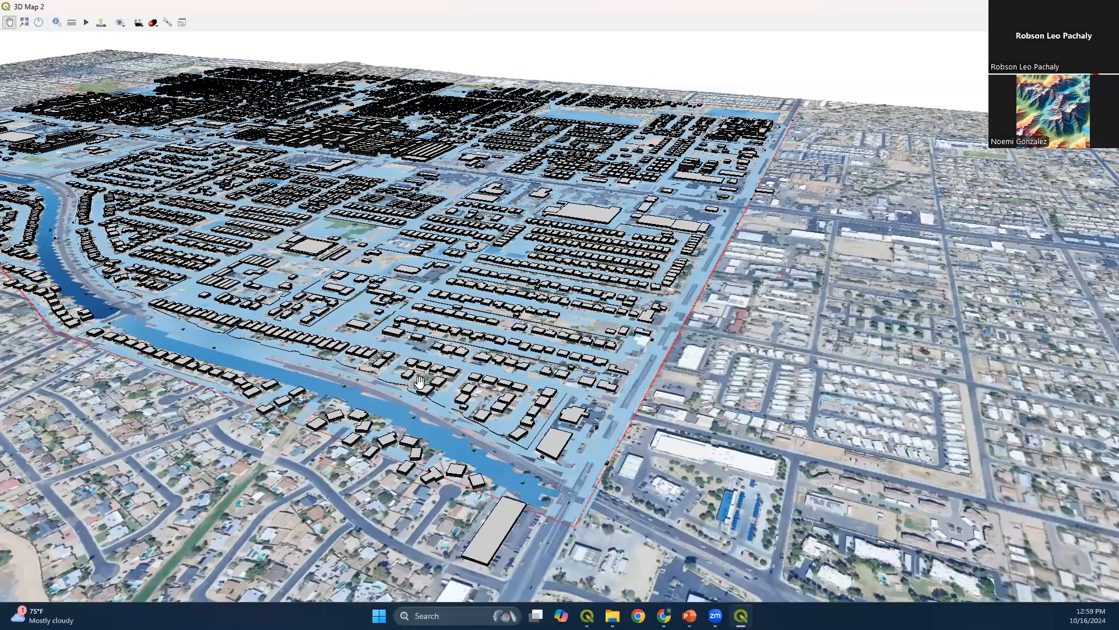
Examine the relit buildings and flood depths from several angles, and check the step-by-step slide in PowerPoint before returning to QGIS
{"action": "scroll", "coordinate": [426, 385], "scroll_direction": "down", "scroll_amount": 3}
{"action": "left_click_drag", "start_coordinate": [375, 366], "coordinate": [475, 481]}
{"action": "left_click_drag", "start_coordinate": [432, 409], "coordinate": [683, 579]}
{"action": "left_click_drag", "start_coordinate": [197, 291], "coordinate": [924, 193]}
{"action": "left_click_drag", "start_coordinate": [201, 359], "coordinate": [247, 388]}
{"action": "left_click_drag", "start_coordinate": [348, 308], "coordinate": [337, 371]}
{"action": "left_click_drag", "start_coordinate": [260, 400], "coordinate": [456, 204]}
{"action": "left_click_drag", "start_coordinate": [679, 252], "coordinate": [234, 444]}
{"action": "left_click_drag", "start_coordinate": [303, 275], "coordinate": [141, 315]}
{"action": "left_click_drag", "start_coordinate": [322, 306], "coordinate": [90, 264]}
{"action": "left_click_drag", "start_coordinate": [92, 325], "coordinate": [96, 342]}
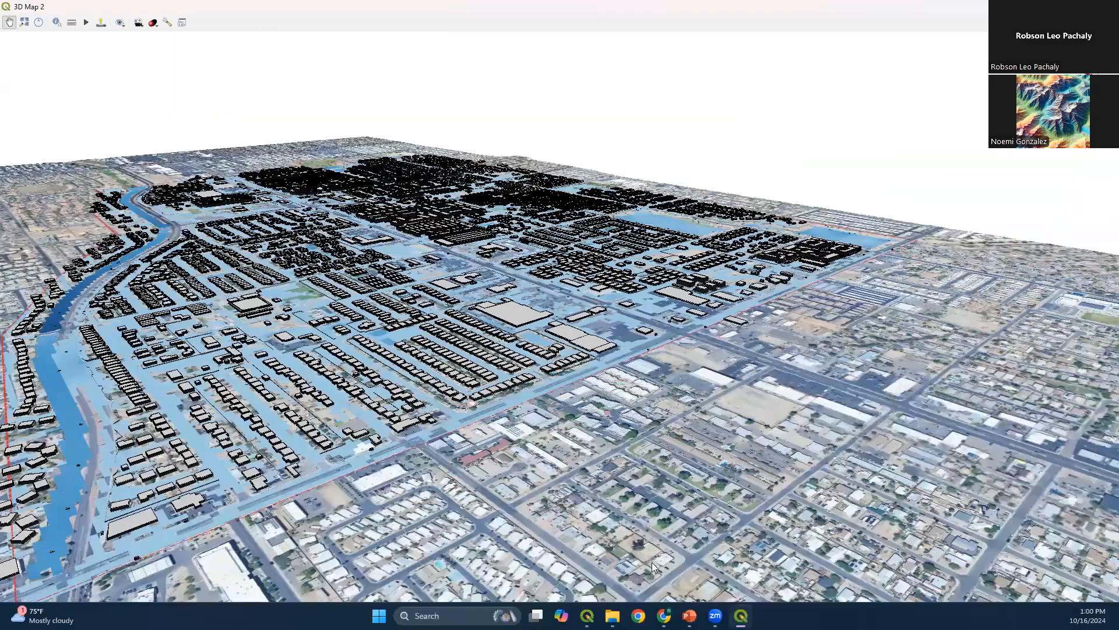
{"action": "key", "text": "alt+Tab"}
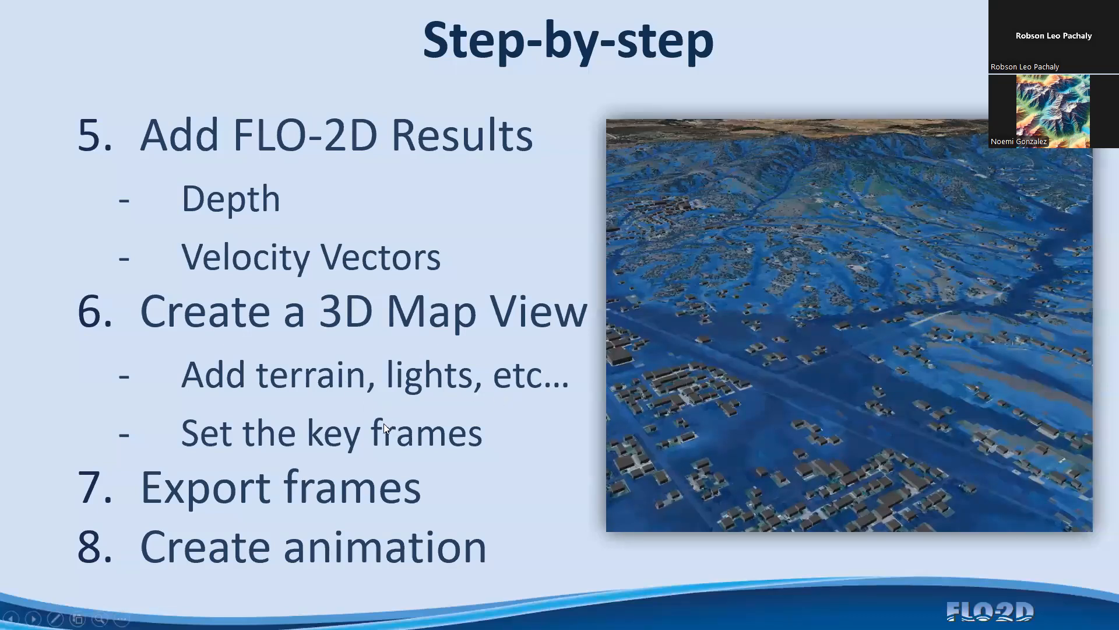
{"action": "key", "text": "alt+Tab"}
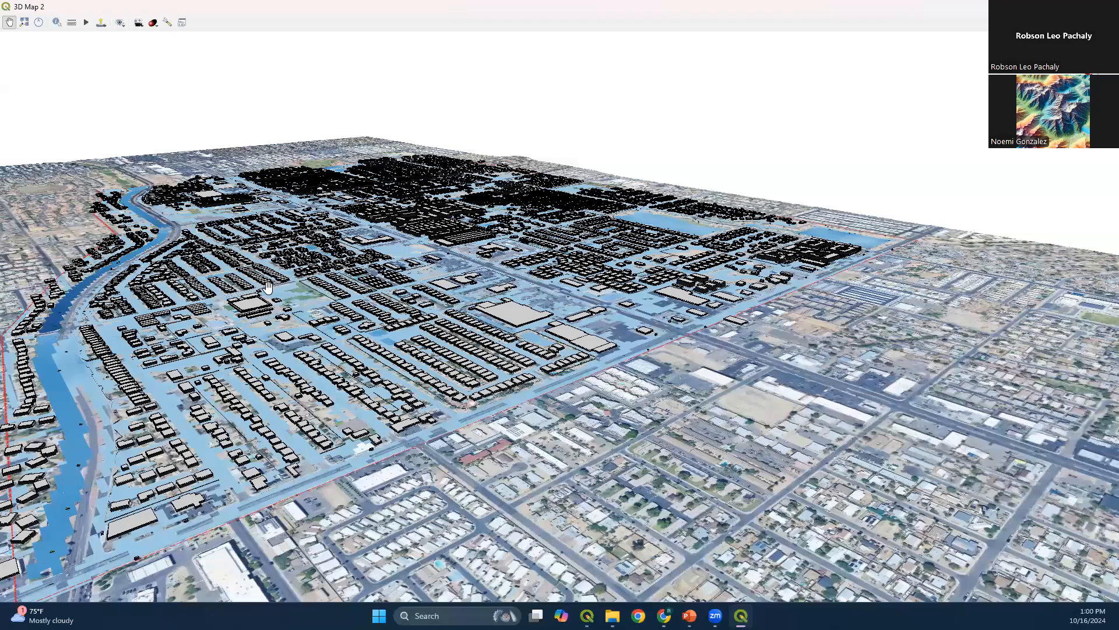
Show the 3D map's animation controls and select the 0 s keyframe
{"action": "left_click_drag", "start_coordinate": [358, 287], "coordinate": [121, 43]}
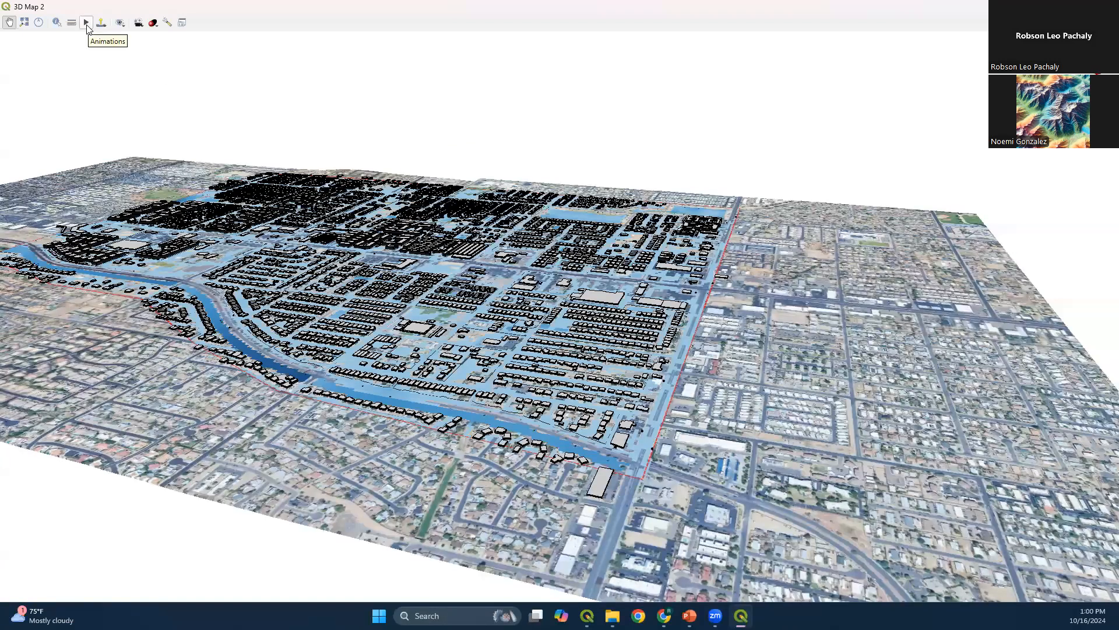
{"action": "left_click", "coordinate": [87, 23]}
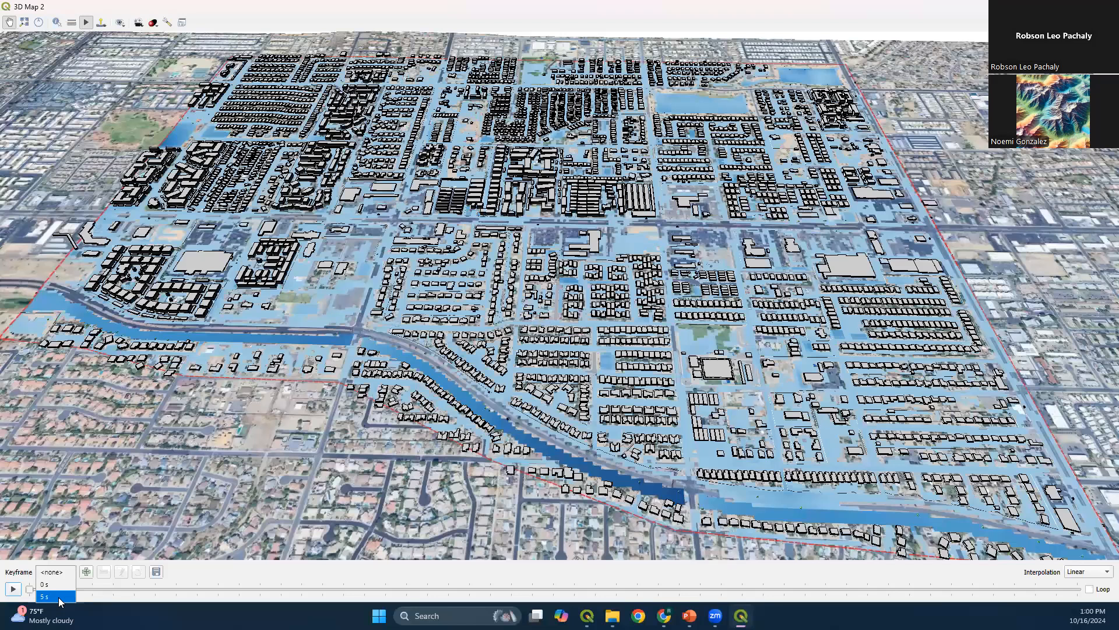
{"action": "left_click", "coordinate": [58, 584]}
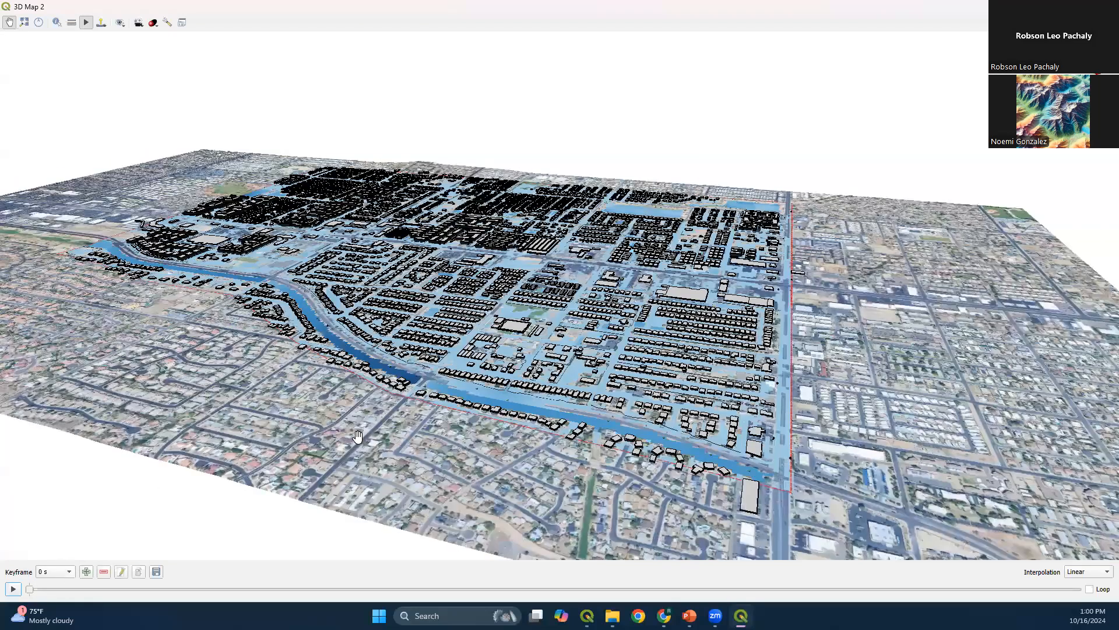
Add a keyframe at 3 s showing the whole flooded domain from the channel side
{"action": "left_click_drag", "start_coordinate": [343, 423], "coordinate": [550, 357]}
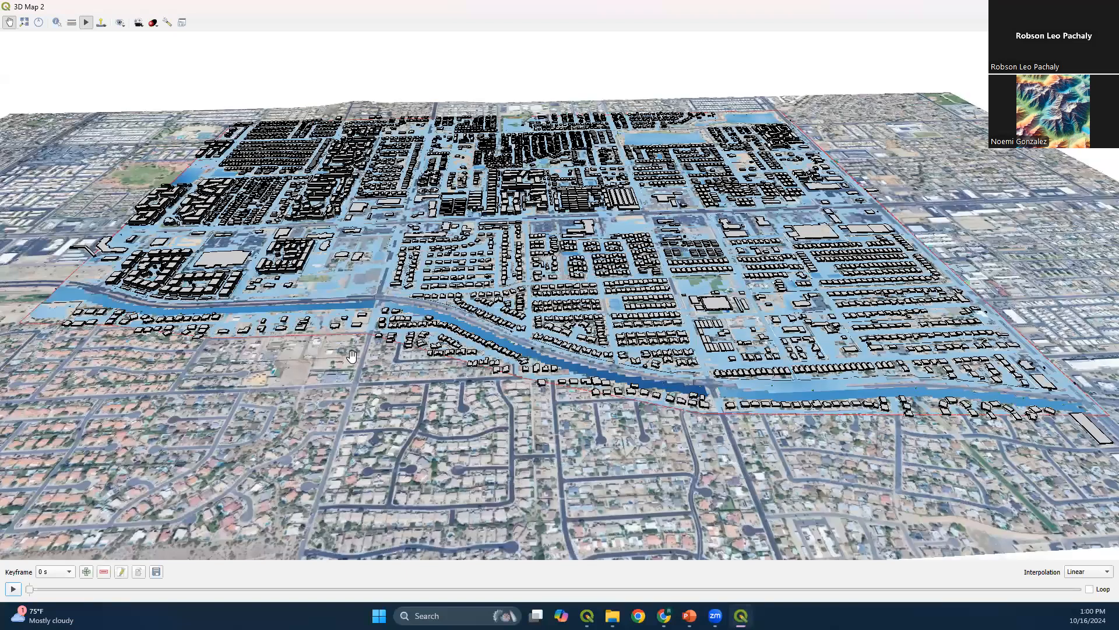
{"action": "left_click_drag", "start_coordinate": [352, 356], "coordinate": [442, 365]}
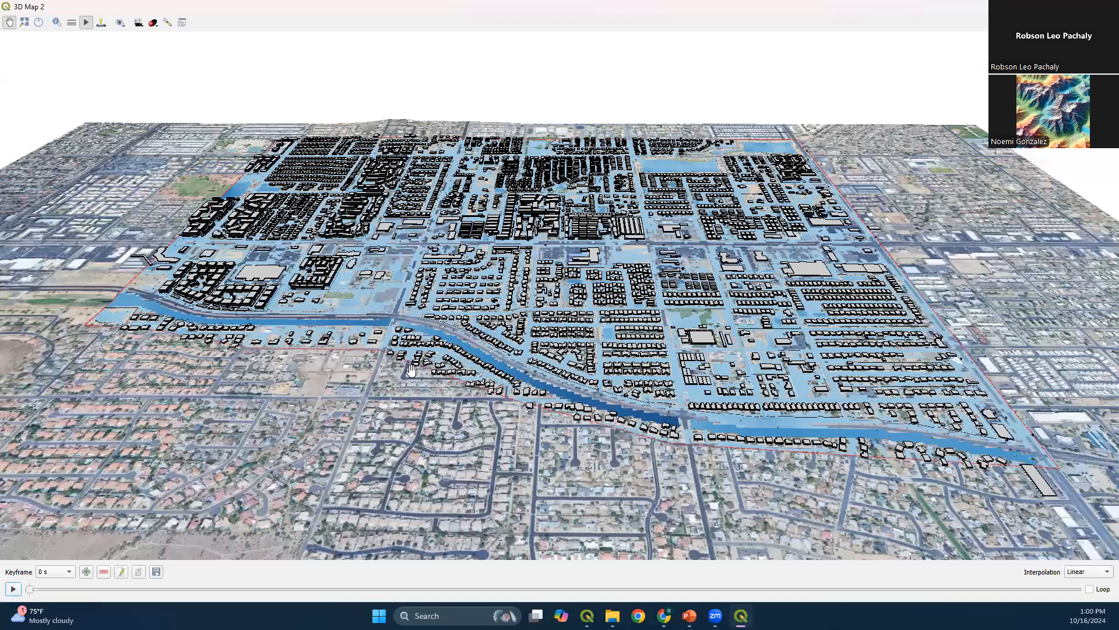
{"action": "left_click", "coordinate": [86, 573]}
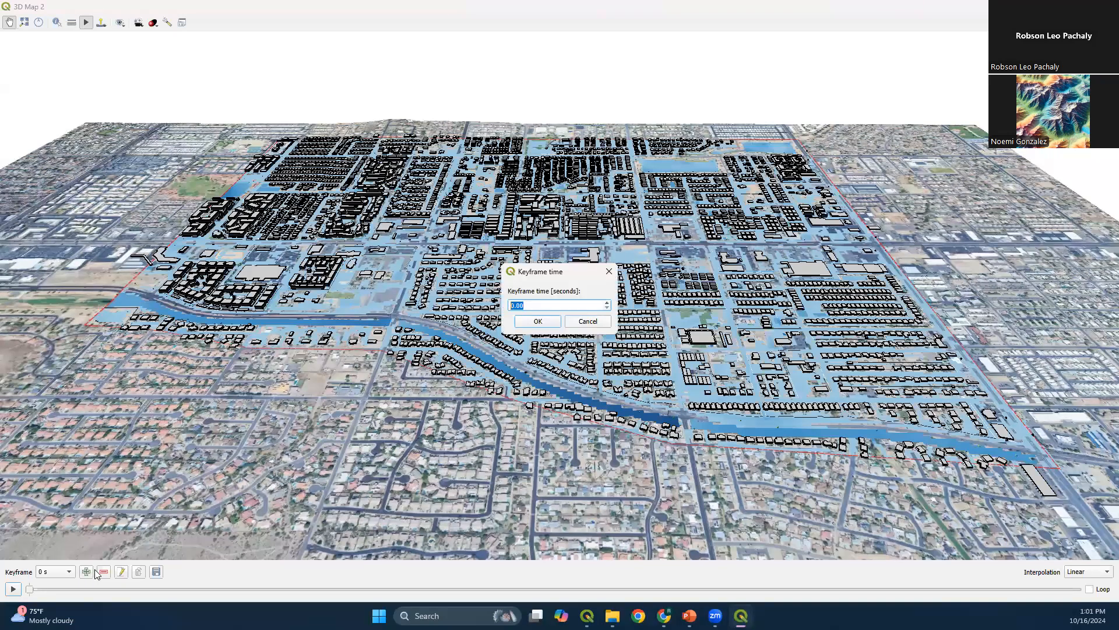
{"action": "type", "text": "3"}
{"action": "left_click", "coordinate": [538, 321]}
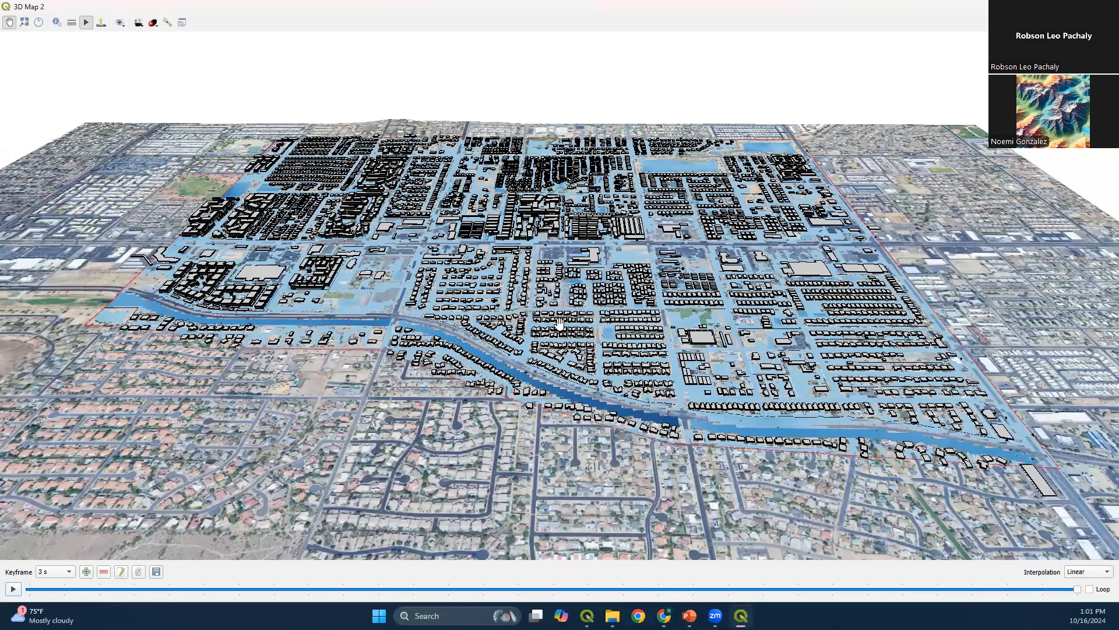
Add a keyframe at 6 s showing the domain corner where the channel reaches the boundary road
{"action": "left_click_drag", "start_coordinate": [996, 367], "coordinate": [260, 453]}
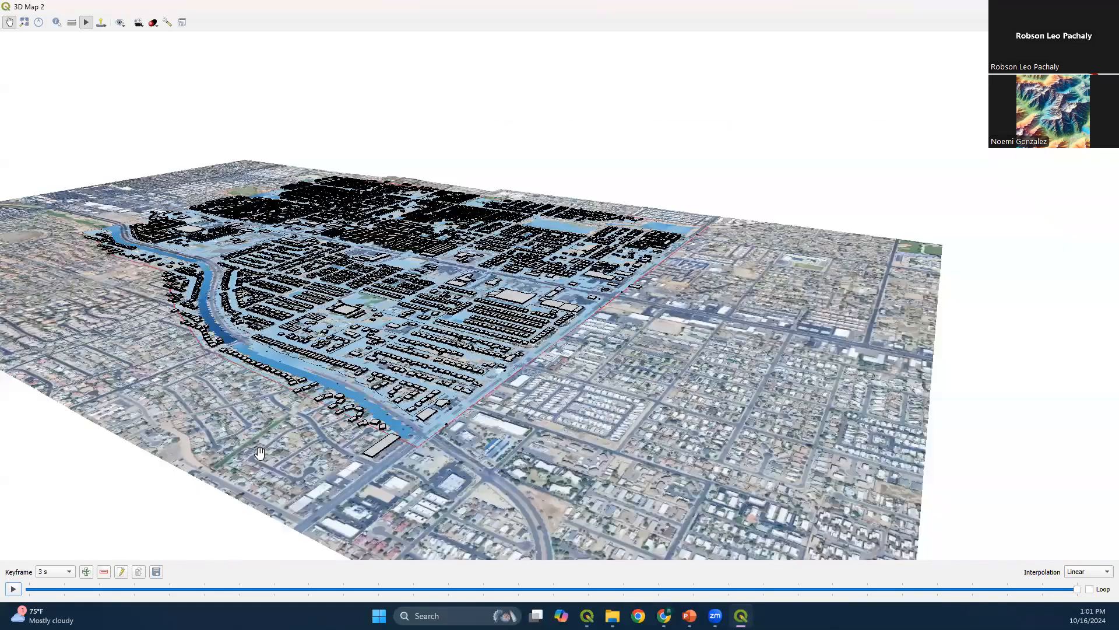
{"action": "scroll", "coordinate": [362, 378], "scroll_direction": "up", "scroll_amount": 2}
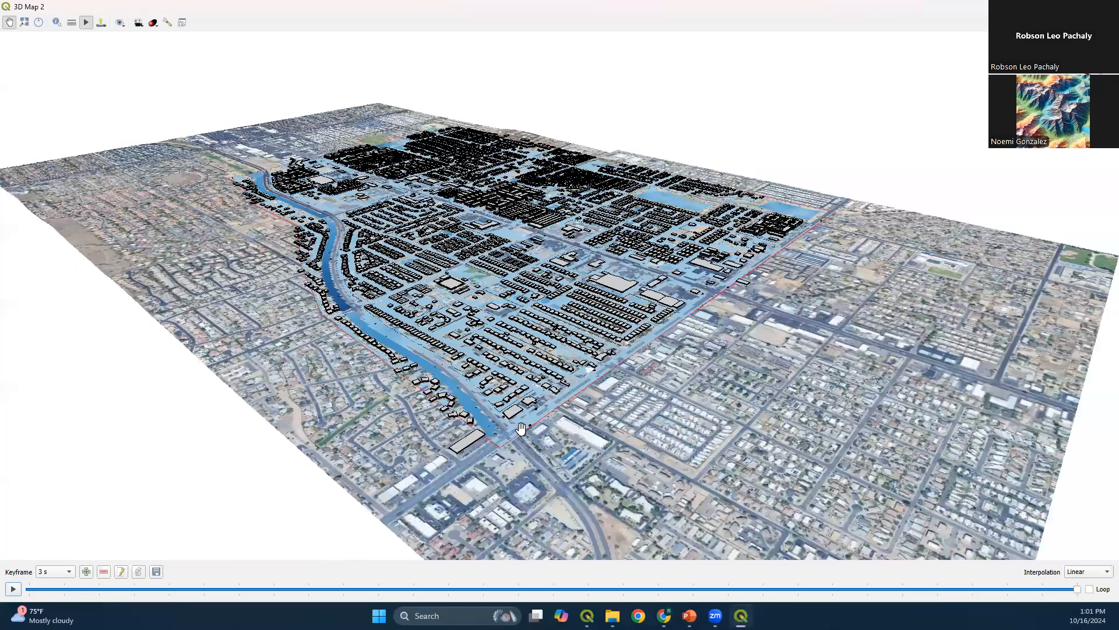
{"action": "scroll", "coordinate": [495, 384], "scroll_direction": "up", "scroll_amount": 3}
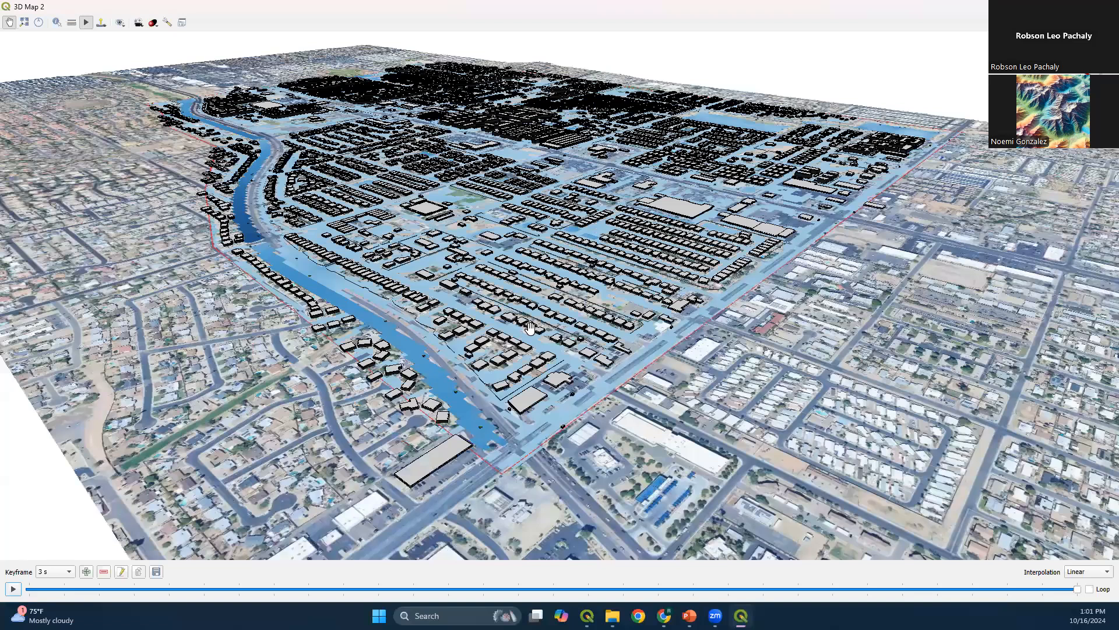
{"action": "scroll", "coordinate": [531, 328], "scroll_direction": "up", "scroll_amount": 2}
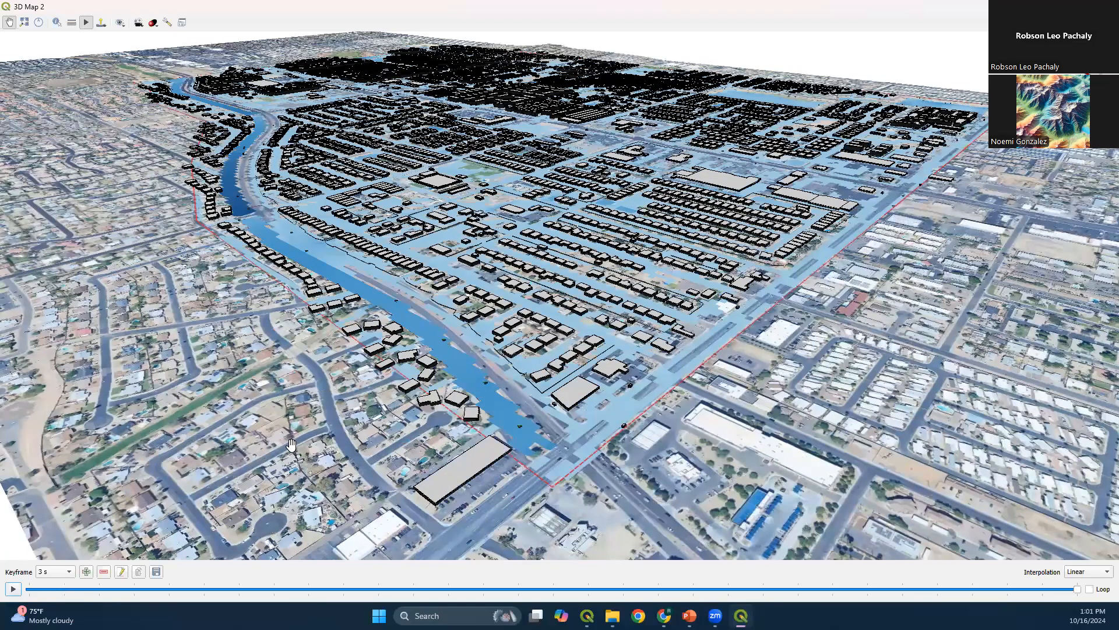
{"action": "left_click", "coordinate": [120, 571]}
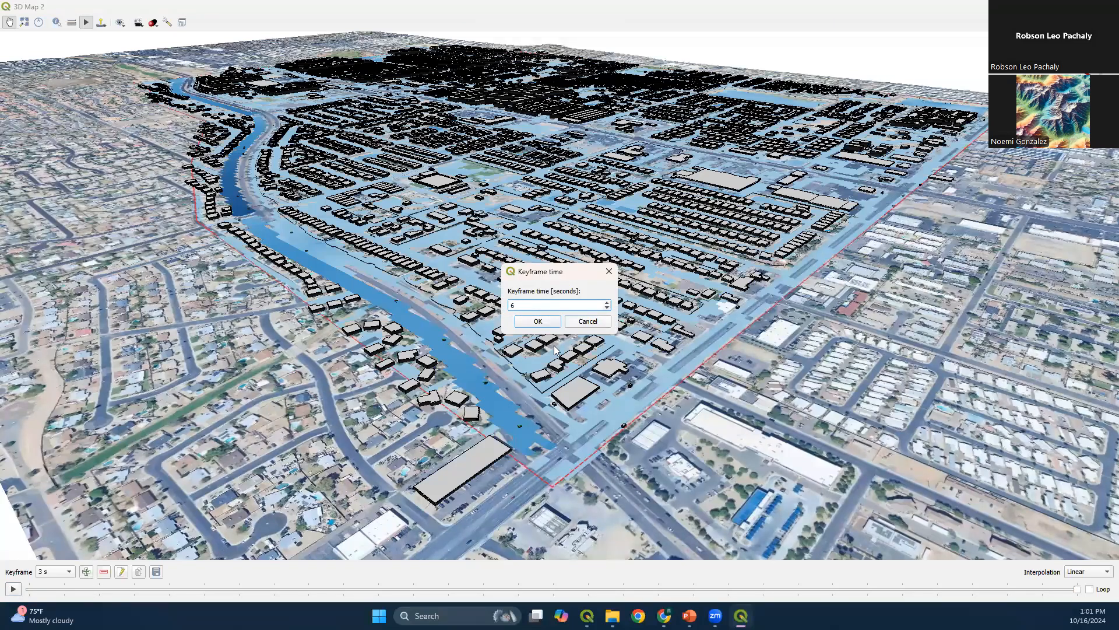
{"action": "left_click", "coordinate": [551, 321]}
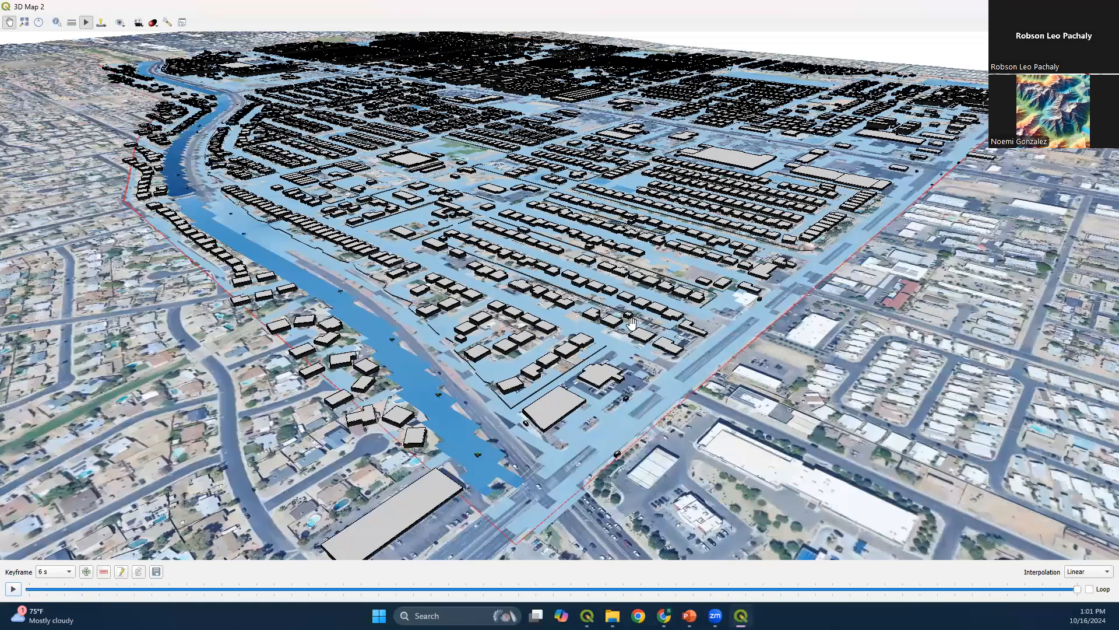
Add a keyframe at 9 s with a close-up of the houses and walls near the domain corner
{"action": "scroll", "coordinate": [547, 301], "scroll_direction": "up", "scroll_amount": 3}
{"action": "scroll", "coordinate": [629, 312], "scroll_direction": "up", "scroll_amount": 3}
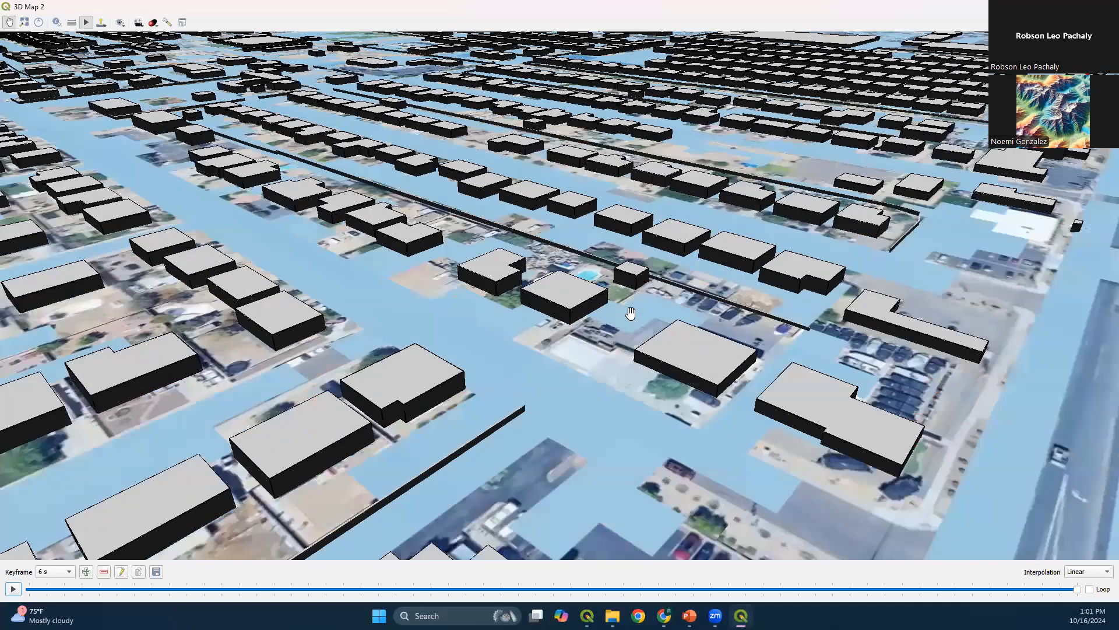
{"action": "left_click", "coordinate": [86, 572]}
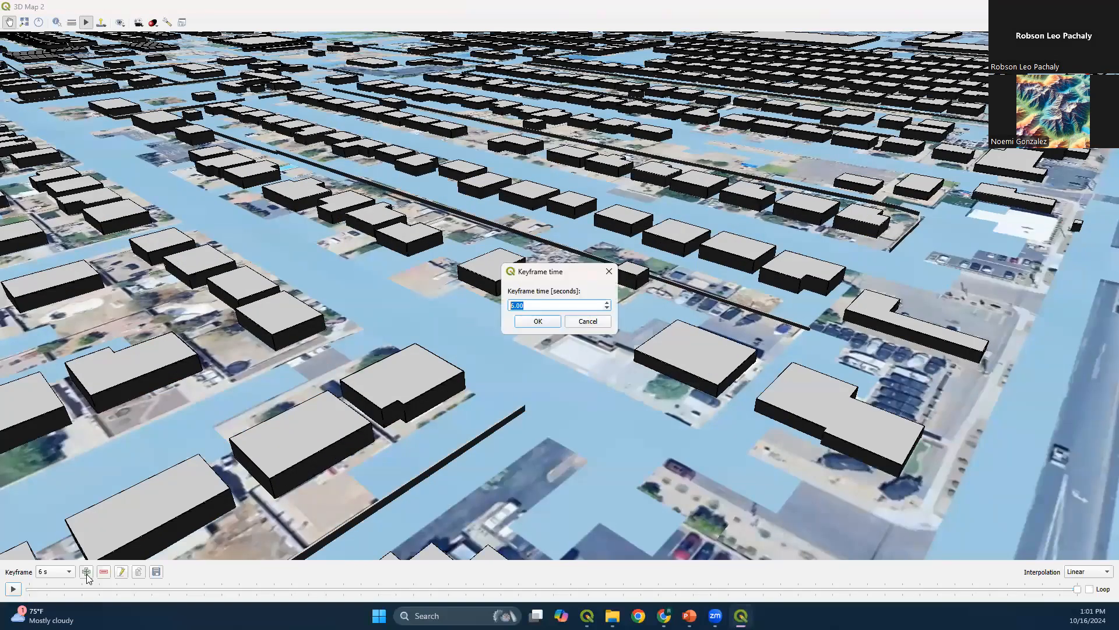
{"action": "left_click", "coordinate": [537, 321]}
Add a keyframe at 12 s showing the two large ponds at the far corner of the domain
{"action": "scroll", "coordinate": [754, 301], "scroll_direction": "down", "scroll_amount": 3}
{"action": "scroll", "coordinate": [848, 259], "scroll_direction": "down", "scroll_amount": 3}
{"action": "scroll", "coordinate": [689, 260], "scroll_direction": "down", "scroll_amount": 3}
{"action": "left_click_drag", "start_coordinate": [821, 226], "coordinate": [286, 525]}
{"action": "left_click_drag", "start_coordinate": [906, 177], "coordinate": [627, 112]}
{"action": "left_click_drag", "start_coordinate": [827, 219], "coordinate": [167, 494]}
{"action": "left_click_drag", "start_coordinate": [330, 366], "coordinate": [112, 475]}
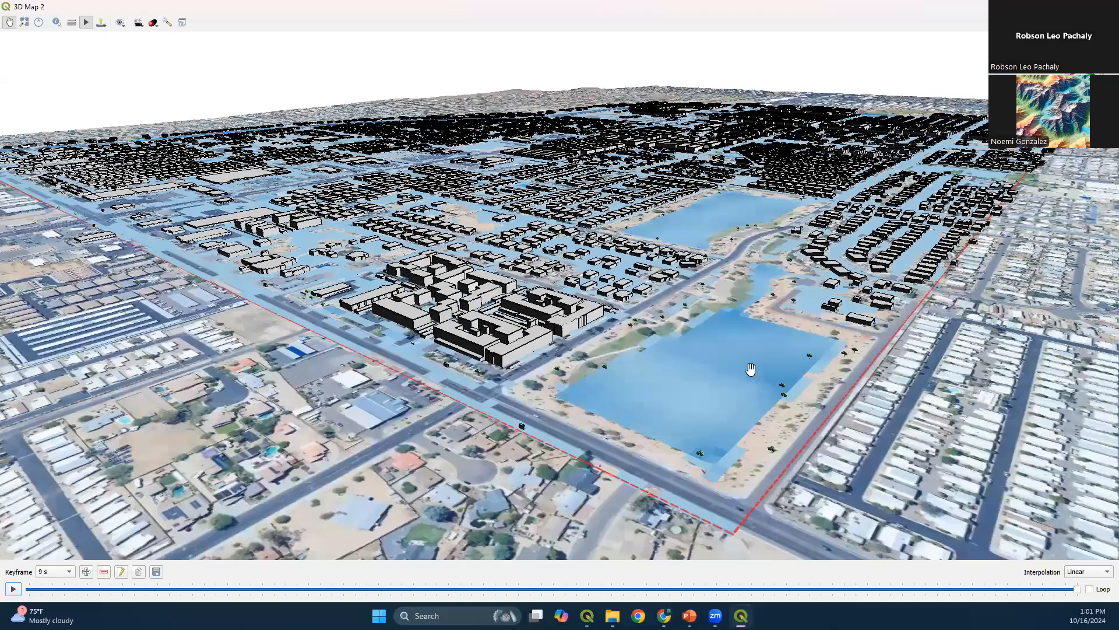
{"action": "mouse_move", "coordinate": [751, 369]}
{"action": "left_mouse_down"}
{"action": "mouse_move", "coordinate": [781, 370]}
{"action": "mouse_move", "coordinate": [747, 381]}
{"action": "left_mouse_up"}
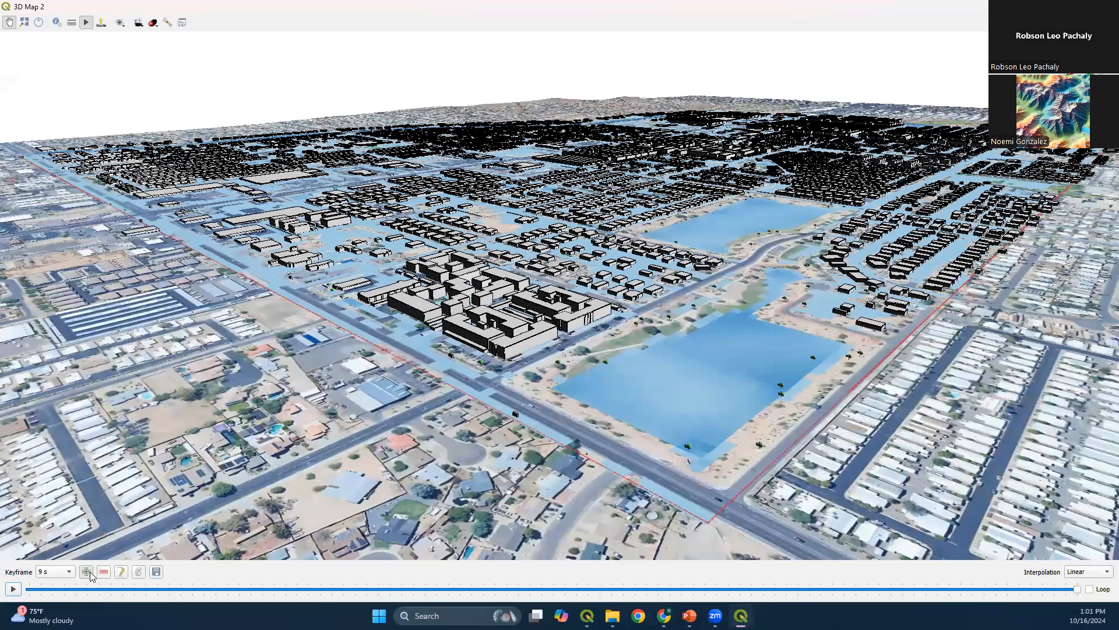
{"action": "left_click", "coordinate": [86, 571]}
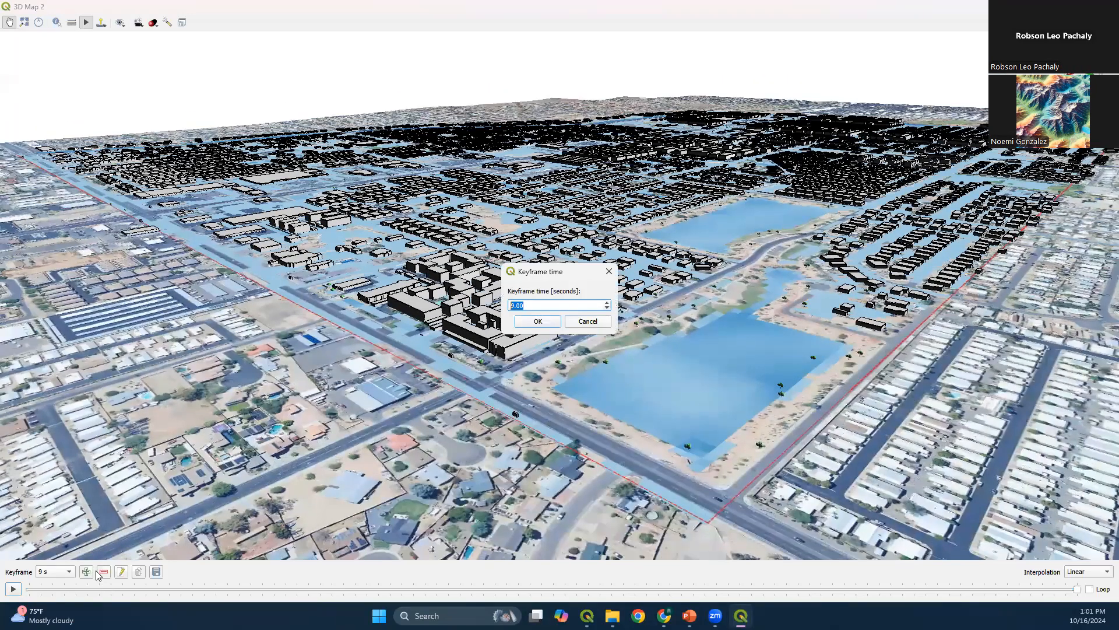
{"action": "key", "text": "Return"}
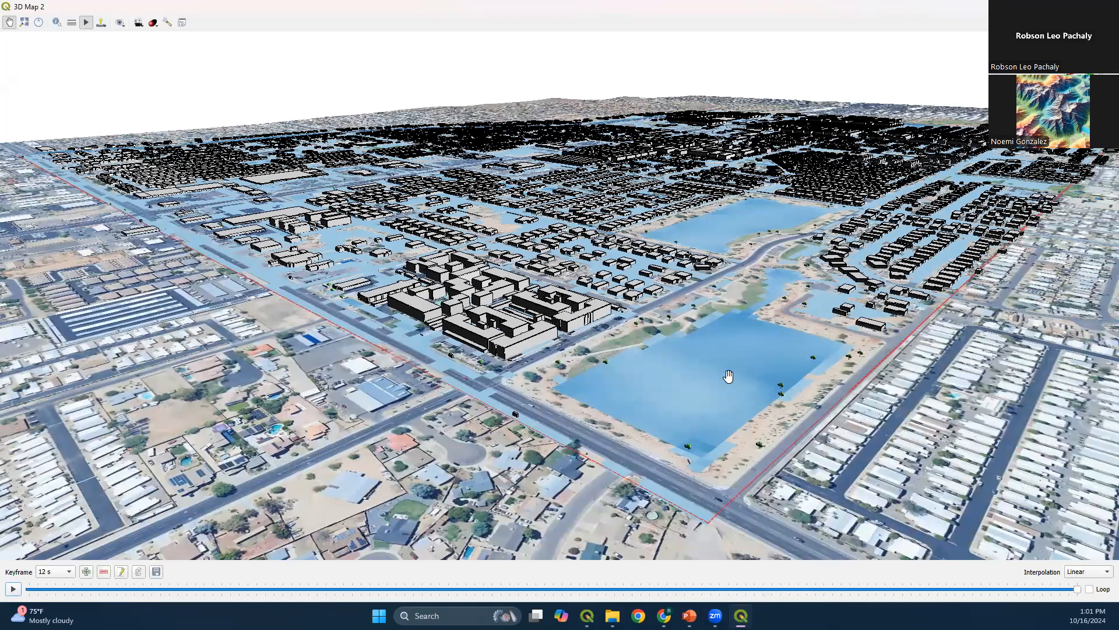
Add a keyframe at 15 s with a closer view of the large ponds at the domain corner
{"action": "scroll", "coordinate": [730, 378], "scroll_direction": "up", "scroll_amount": 3}
{"action": "left_click_drag", "start_coordinate": [821, 395], "coordinate": [649, 355]}
{"action": "left_click", "coordinate": [86, 571]}
{"action": "key", "text": "Return"}
Add a keyframe at 18 s with a close-up of the pond beside the curved road and its surrounding trees
{"action": "scroll", "coordinate": [666, 228], "scroll_direction": "up", "scroll_amount": 2}
{"action": "left_click_drag", "start_coordinate": [665, 228], "coordinate": [492, 515]}
{"action": "left_click_drag", "start_coordinate": [641, 340], "coordinate": [586, 426]}
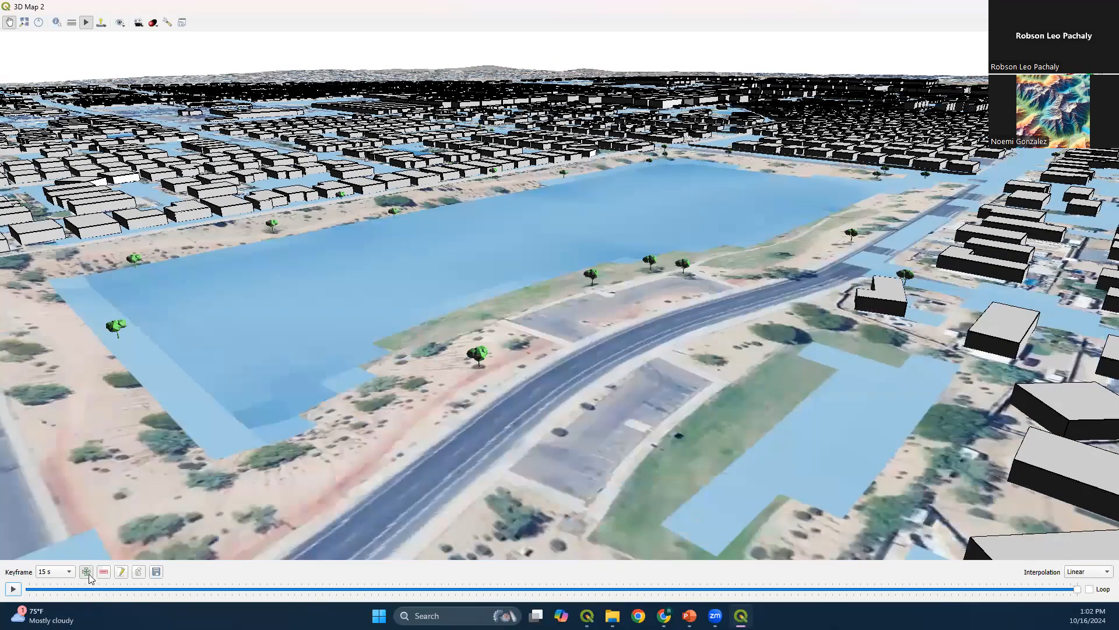
{"action": "left_click", "coordinate": [86, 571]}
{"action": "key", "text": "Return"}
Add a keyframe at 21 s showing the domain corner with the walled building complex next to the tennis courts
{"action": "left_click_drag", "start_coordinate": [750, 175], "coordinate": [693, 346]}
{"action": "scroll", "coordinate": [708, 274], "scroll_direction": "down", "scroll_amount": 5}
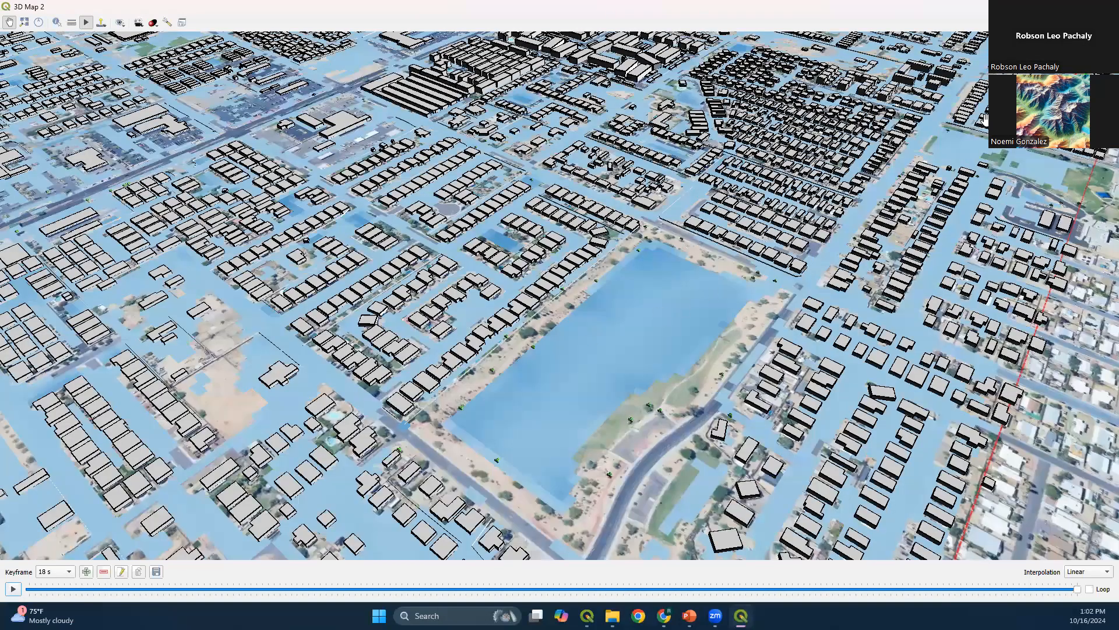
{"action": "left_click_drag", "start_coordinate": [984, 119], "coordinate": [639, 514]}
{"action": "left_click_drag", "start_coordinate": [576, 309], "coordinate": [5, 386]}
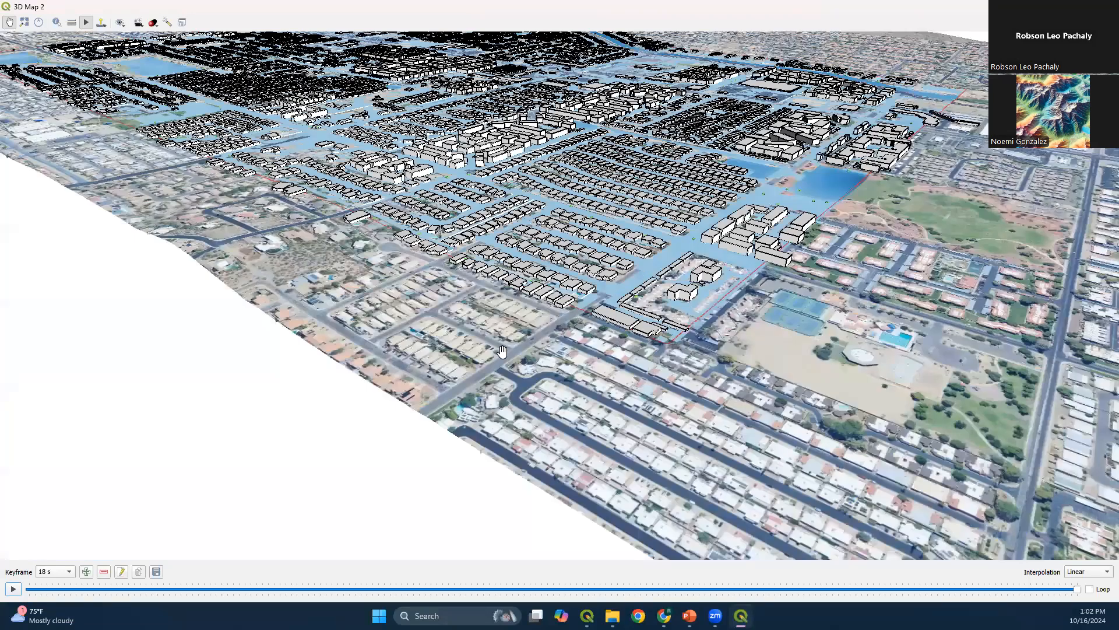
{"action": "scroll", "coordinate": [502, 350], "scroll_direction": "up", "scroll_amount": 3}
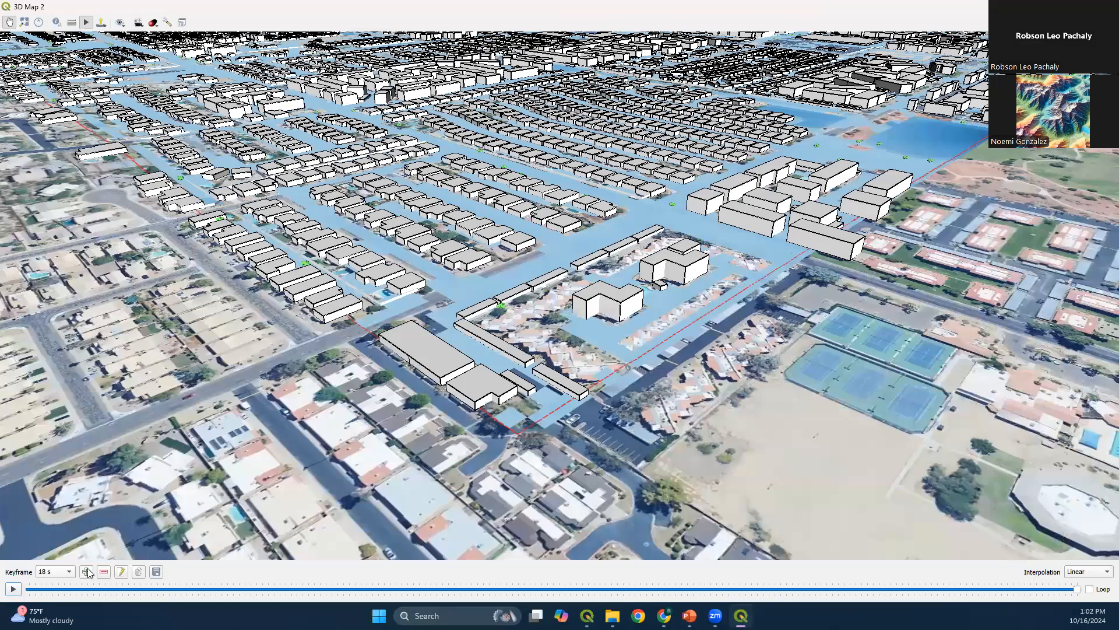
{"action": "left_click", "coordinate": [87, 572]}
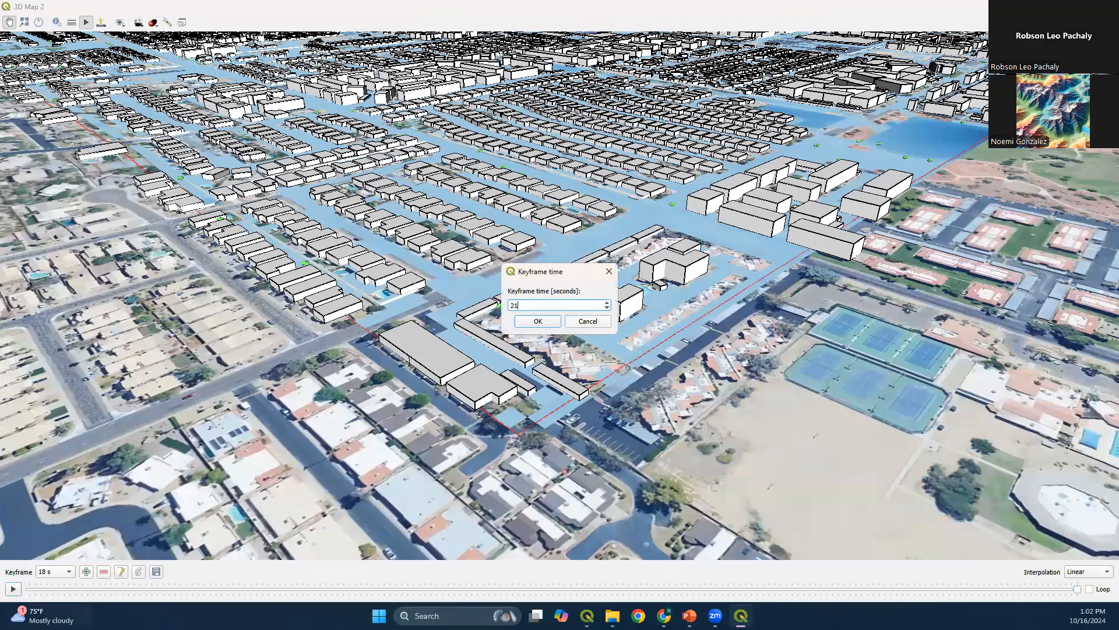
{"action": "type", "text": "21"}
{"action": "key", "text": "Return"}
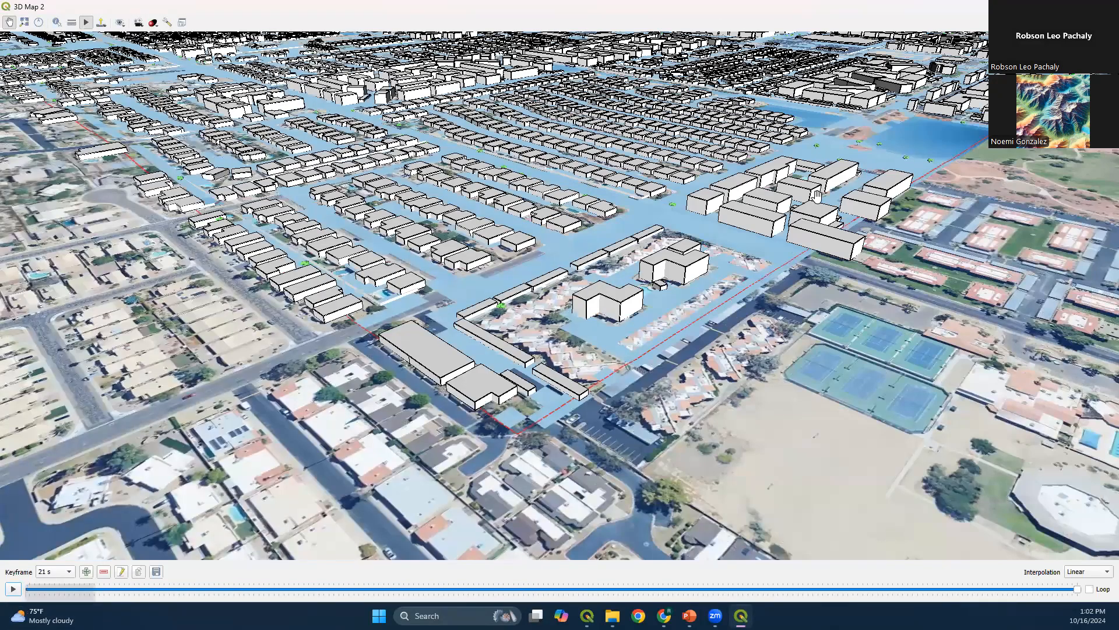
Add a keyframe at 24 s showing the flooded basin on the domain boundary beside the park
{"action": "left_click_drag", "start_coordinate": [905, 158], "coordinate": [512, 361]}
{"action": "left_click_drag", "start_coordinate": [533, 324], "coordinate": [370, 392]}
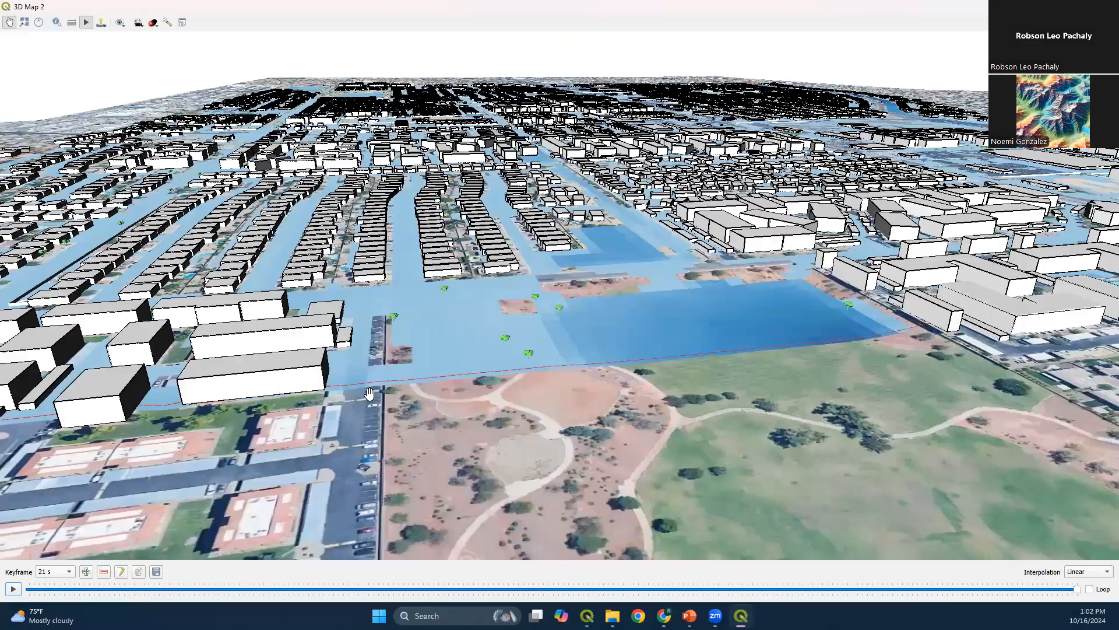
{"action": "left_click_drag", "start_coordinate": [686, 322], "coordinate": [632, 354]}
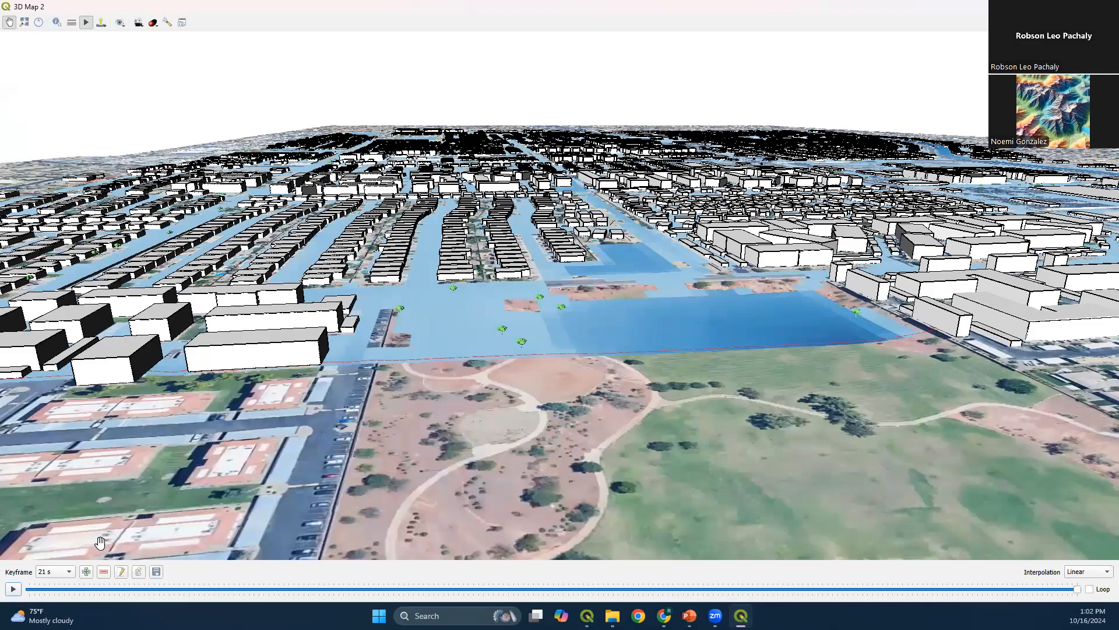
{"action": "left_click", "coordinate": [86, 571]}
{"action": "type", "text": "24"}
{"action": "key", "text": "Return"}
Add a keyframe at 27 s showing the end of the channel where it crosses the domain boundary beside the road
{"action": "left_click_drag", "start_coordinate": [989, 279], "coordinate": [440, 342]}
{"action": "left_click_drag", "start_coordinate": [657, 319], "coordinate": [645, 252]}
{"action": "left_click_drag", "start_coordinate": [814, 323], "coordinate": [418, 229]}
{"action": "left_click_drag", "start_coordinate": [754, 331], "coordinate": [337, 260]}
{"action": "scroll", "coordinate": [373, 259], "scroll_direction": "down", "scroll_amount": 2}
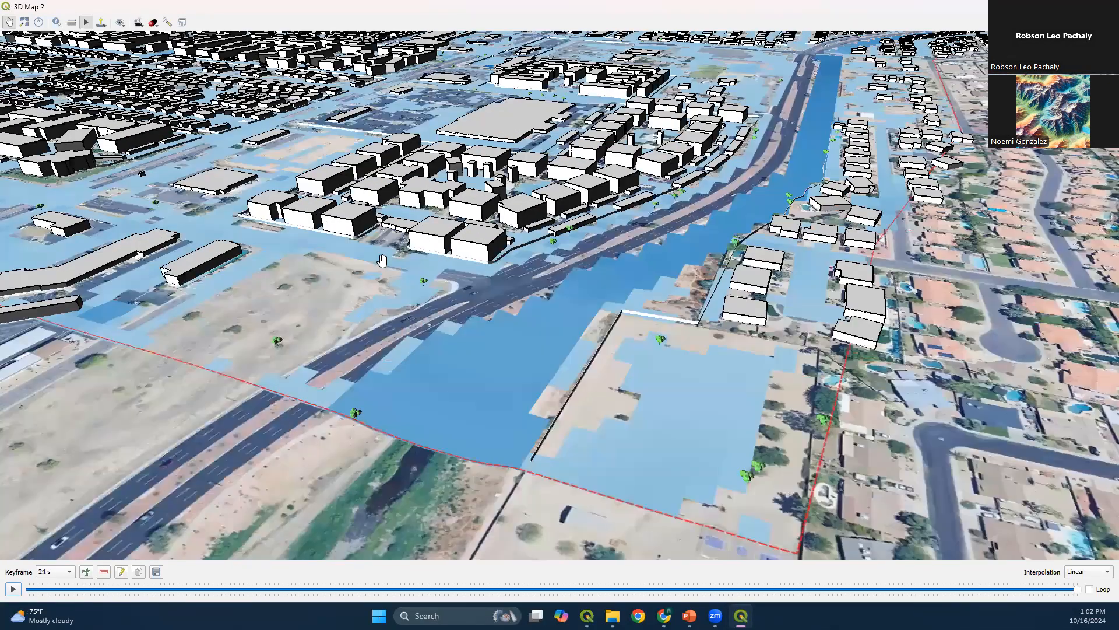
{"action": "scroll", "coordinate": [446, 286], "scroll_direction": "down", "scroll_amount": 2}
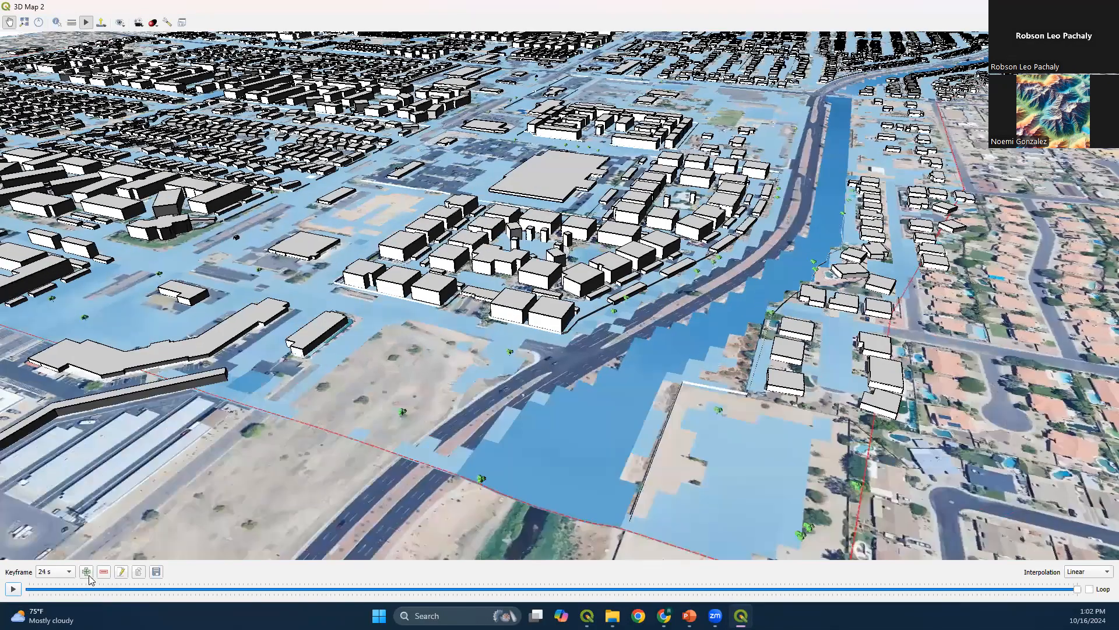
{"action": "left_click", "coordinate": [87, 571]}
{"action": "type", "text": "2"}
{"action": "key", "text": "Return"}
Add a keyframe at 30 s showing the whole flooded domain from the channel side
{"action": "left_click_drag", "start_coordinate": [672, 235], "coordinate": [641, 262]}
{"action": "left_click_drag", "start_coordinate": [880, 153], "coordinate": [576, 281]}
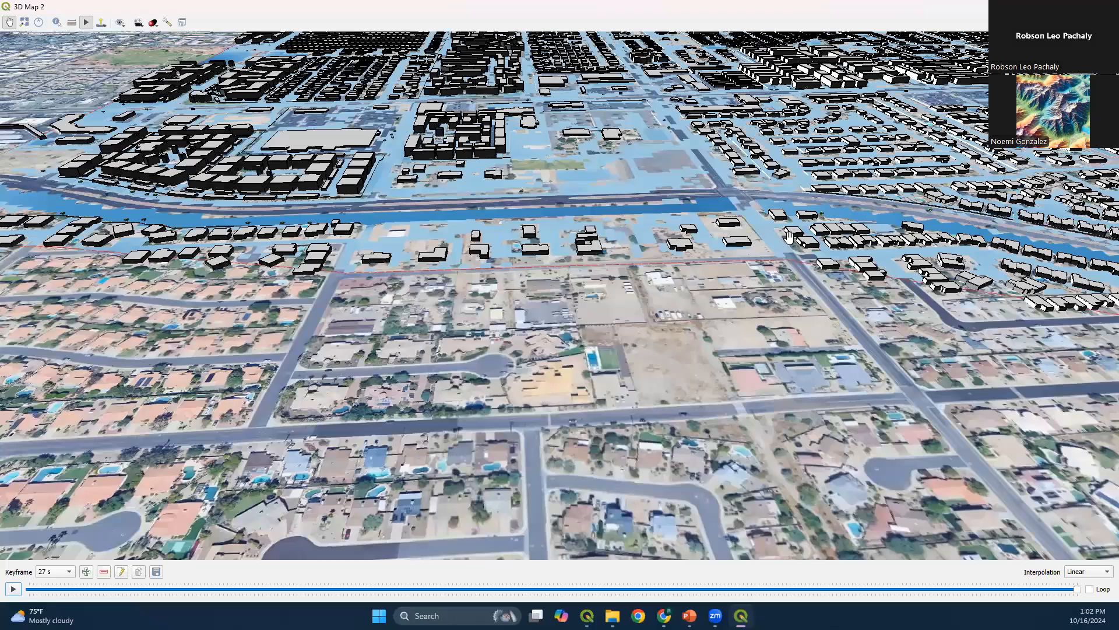
{"action": "scroll", "coordinate": [659, 264], "scroll_direction": "down", "scroll_amount": 5}
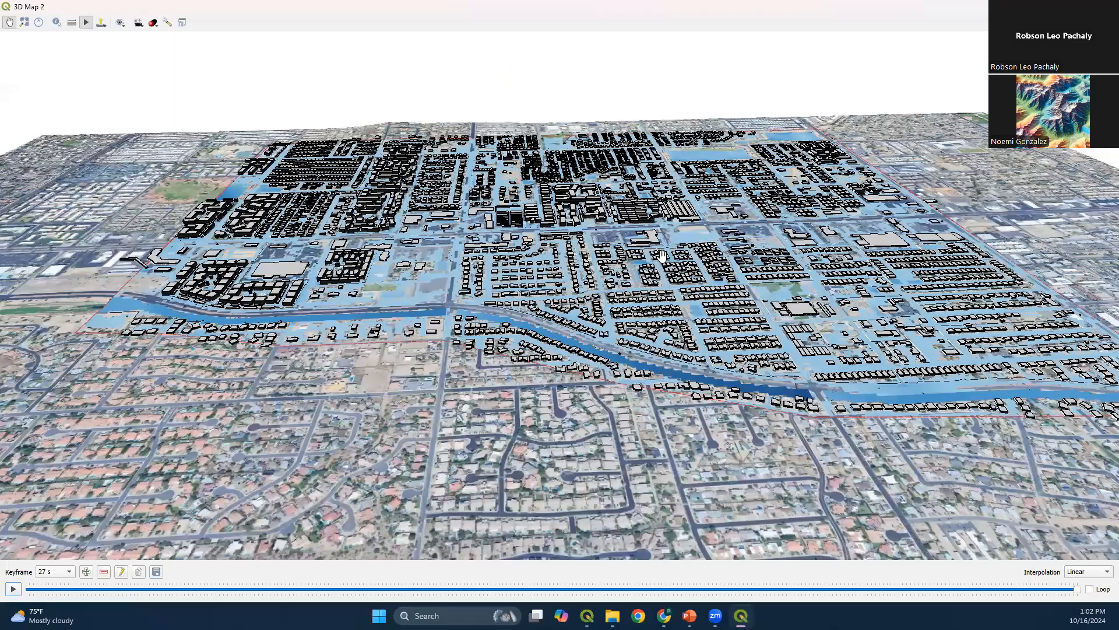
{"action": "left_click_drag", "start_coordinate": [733, 258], "coordinate": [646, 269]}
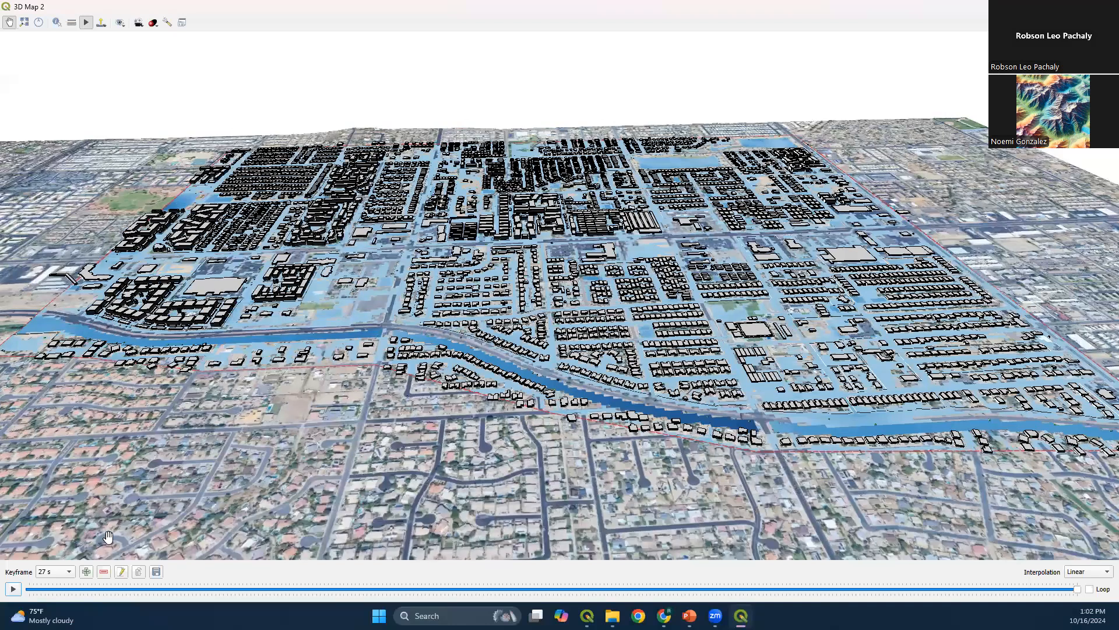
{"action": "left_click", "coordinate": [86, 572]}
{"action": "type", "text": "30"}
{"action": "key", "text": "Return"}
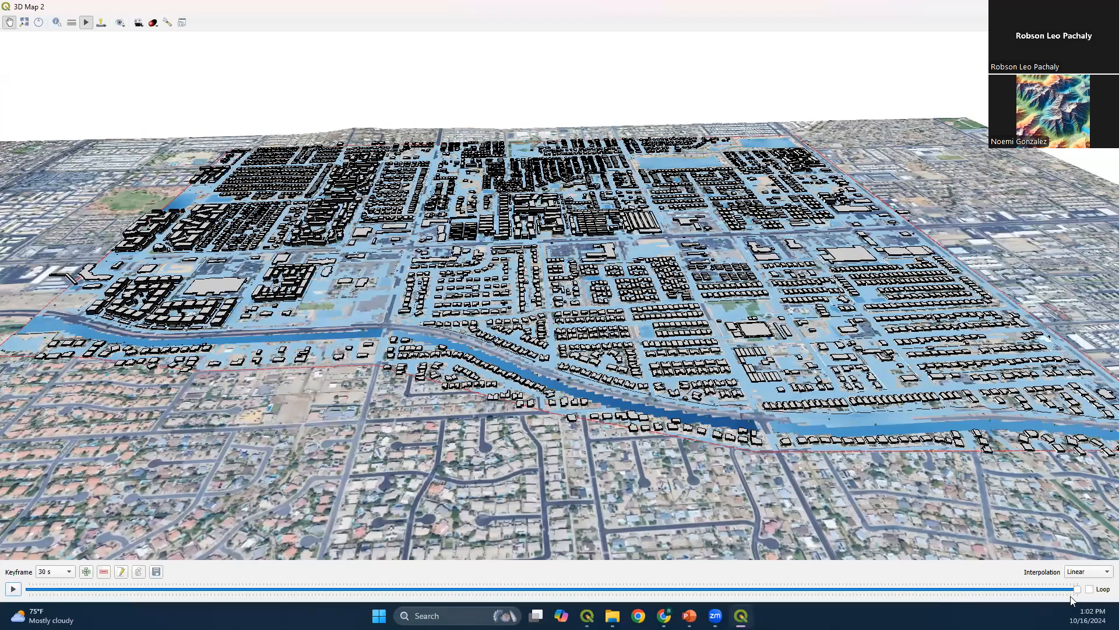
Rewind the camera animation toward its start and play it to preview the keyframe path
{"action": "left_click_drag", "start_coordinate": [1076, 590], "coordinate": [81, 590]}
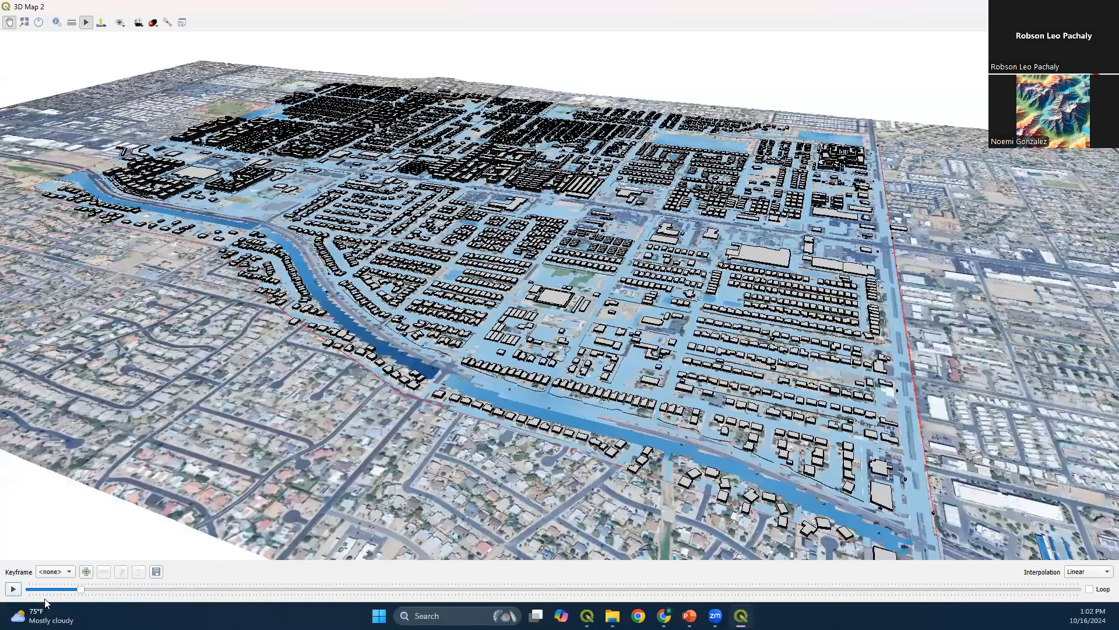
{"action": "left_click", "coordinate": [11, 589]}
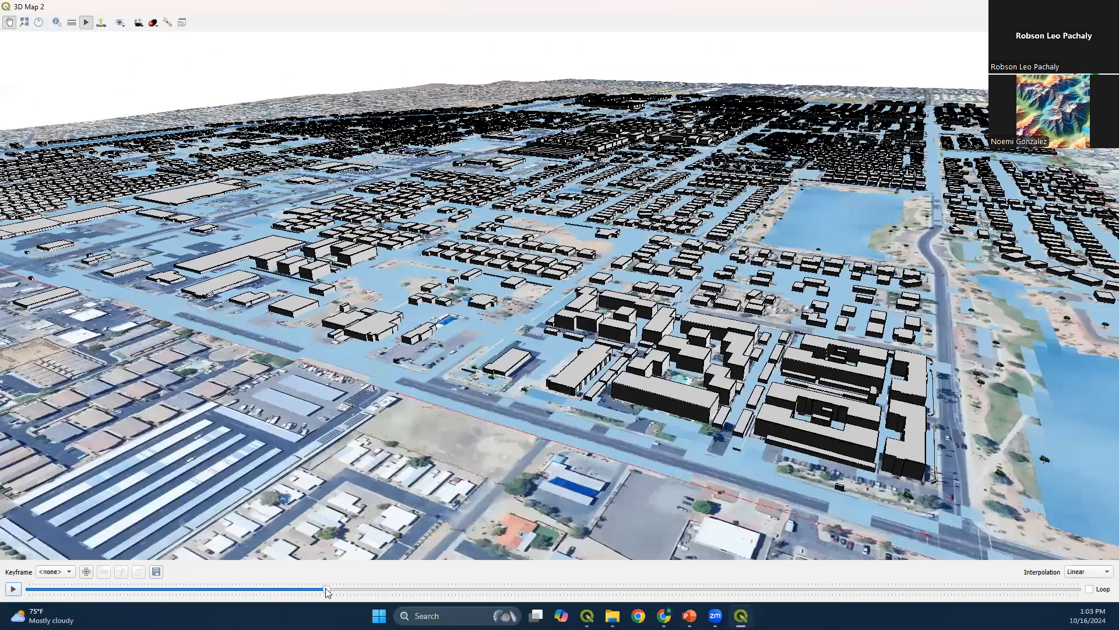
{"action": "left_click", "coordinate": [16, 589]}
Set the animation interpolation to InOutCubic and play the animation with it
{"action": "left_click", "coordinate": [1089, 573]}
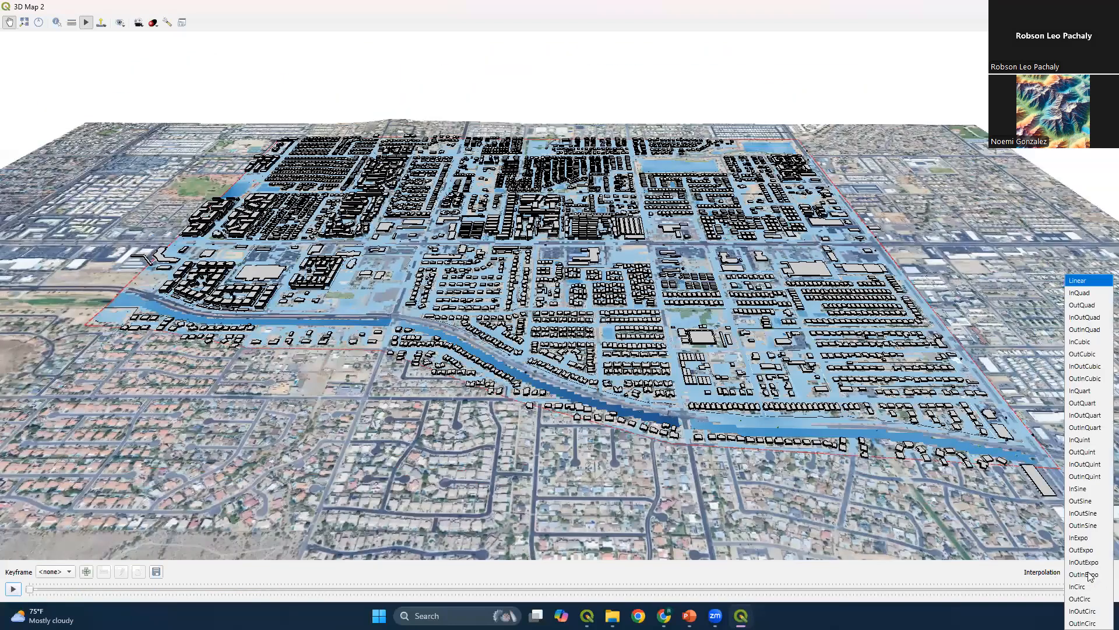
{"action": "left_click", "coordinate": [1085, 366]}
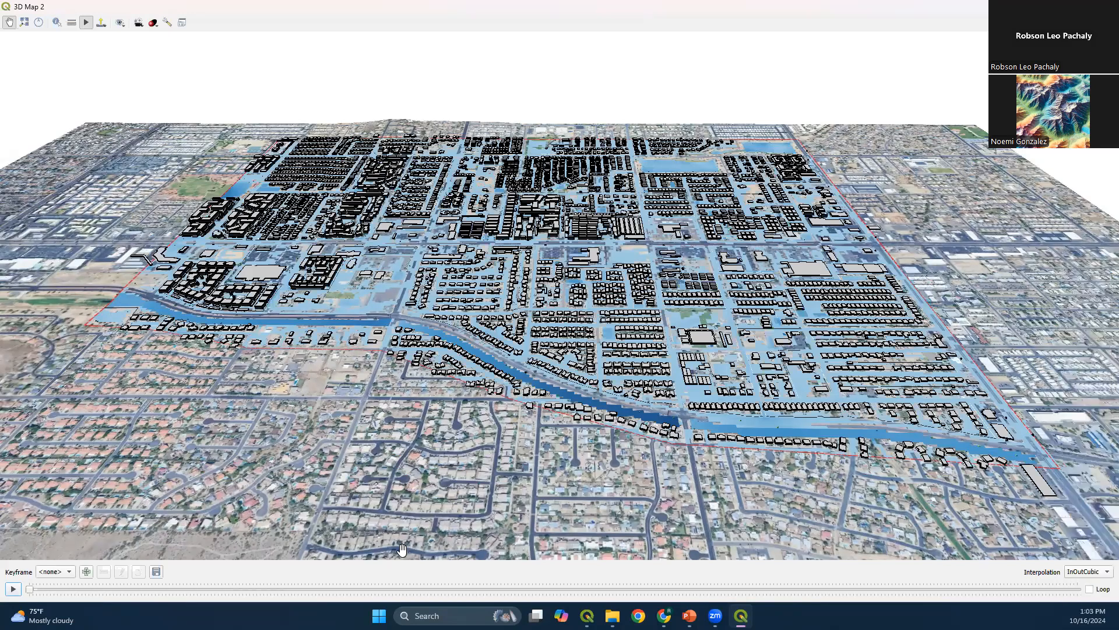
{"action": "left_click", "coordinate": [13, 590]}
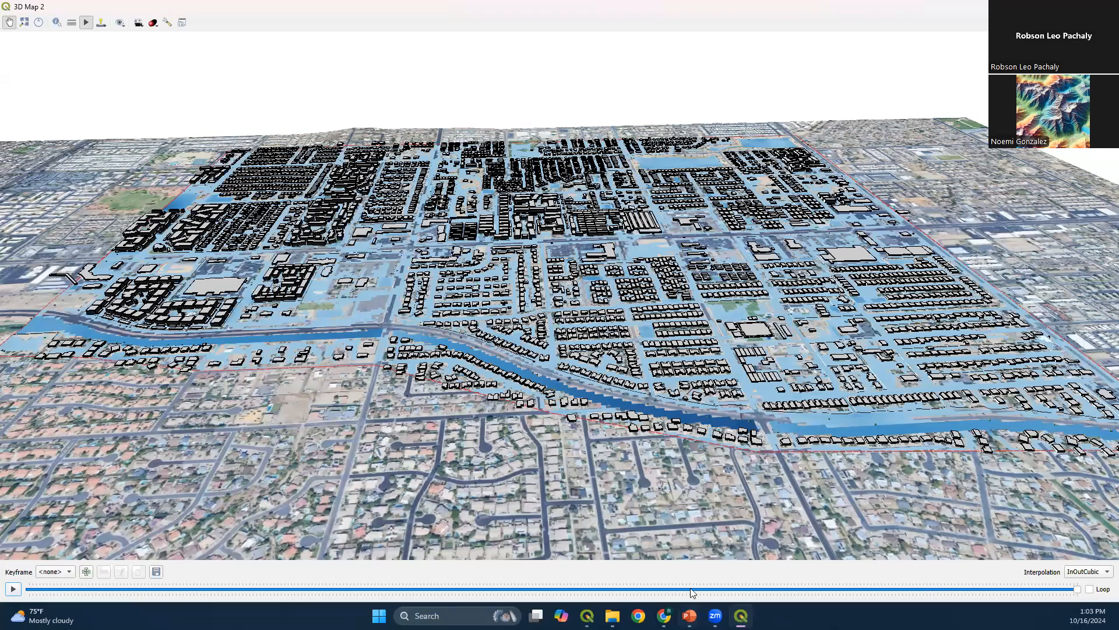
Check the step-by-step slide in PowerPoint, return to the QGIS 3D map and open the animation frame export settings
{"action": "key", "text": "alt+Tab"}
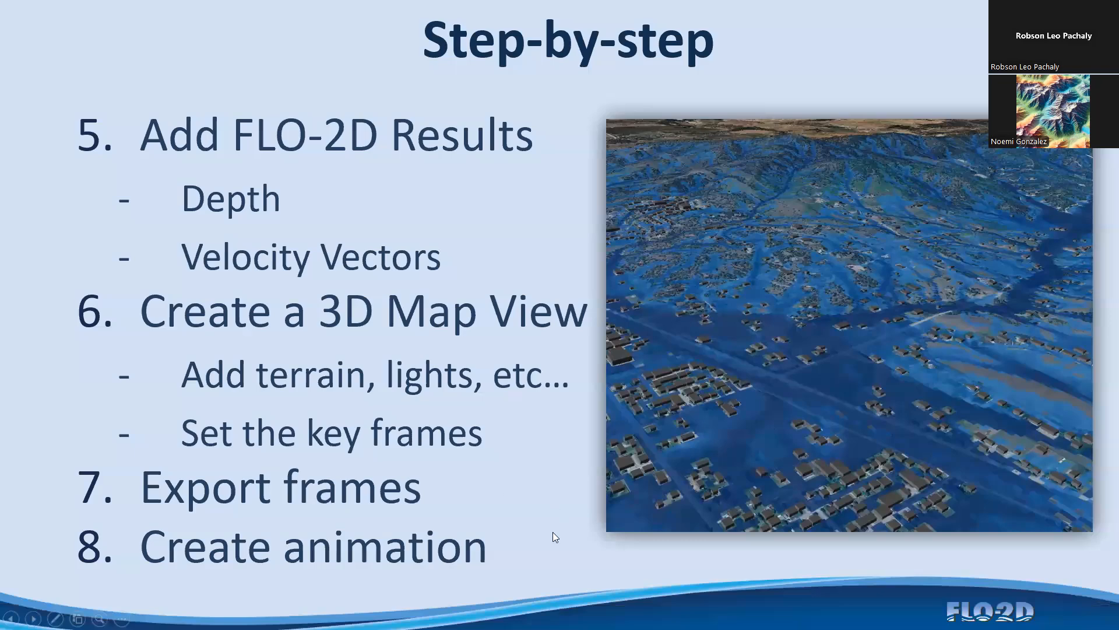
{"action": "key", "text": "alt+Tab"}
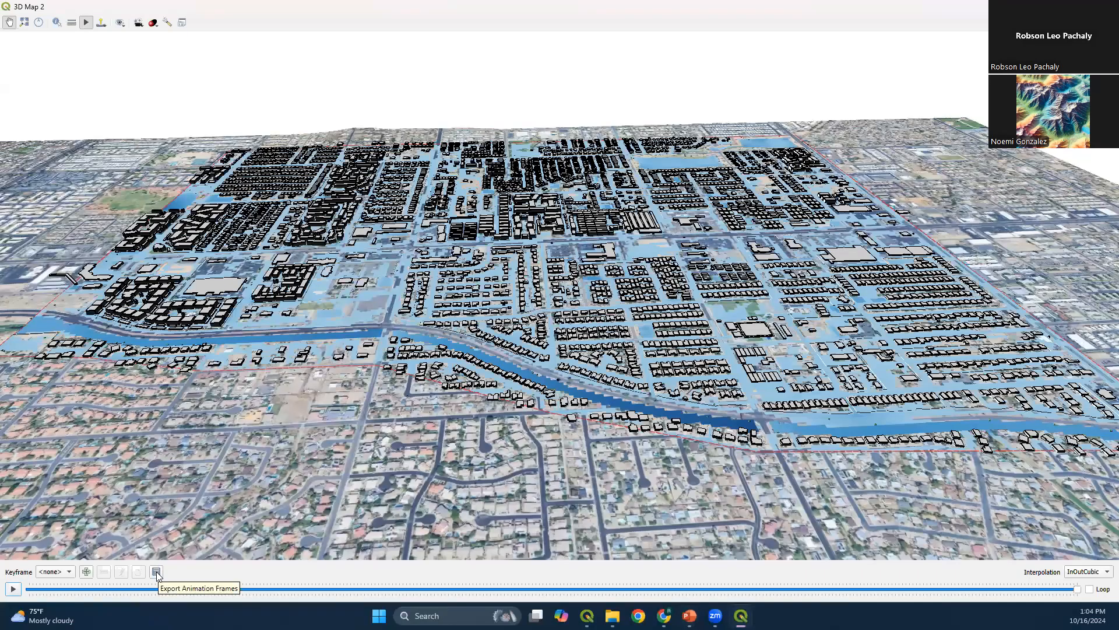
{"action": "left_click", "coordinate": [156, 572]}
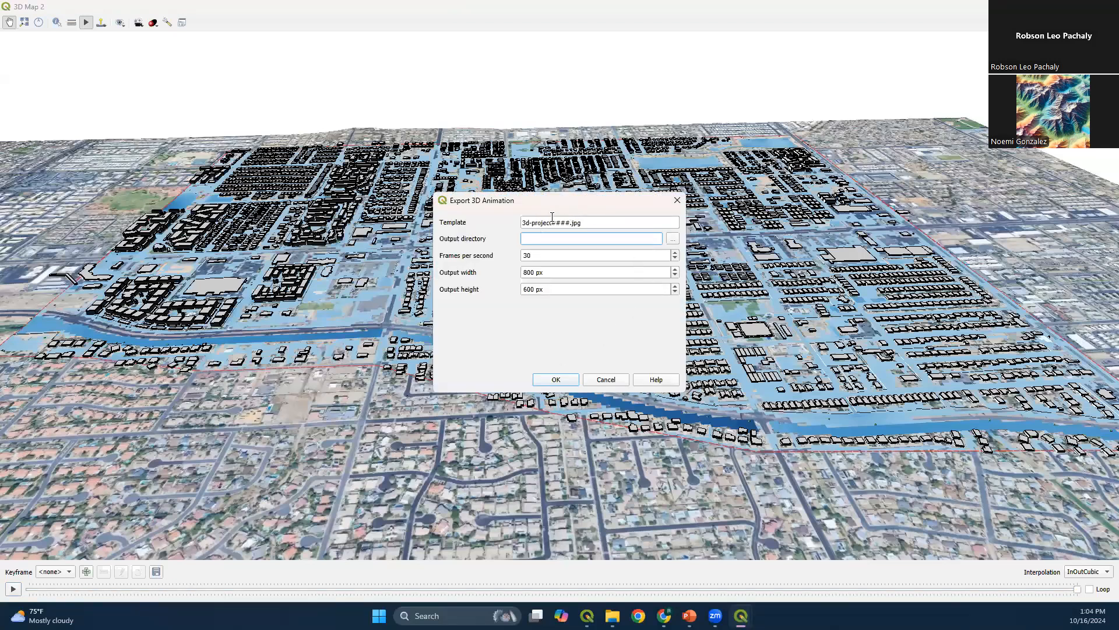
{"action": "left_click_drag", "start_coordinate": [522, 223], "coordinate": [553, 223]}
{"action": "left_click", "coordinate": [593, 223]}
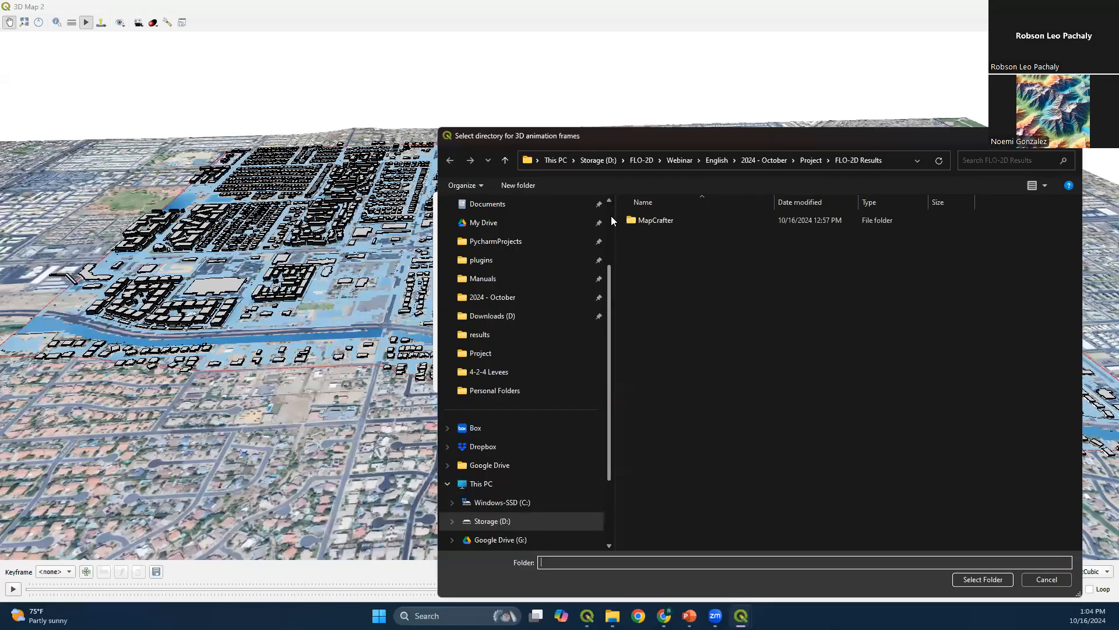
Create a folder named Animation inside the Project folder and choose it as the output directory for the frames
{"action": "left_click", "coordinate": [773, 158]}
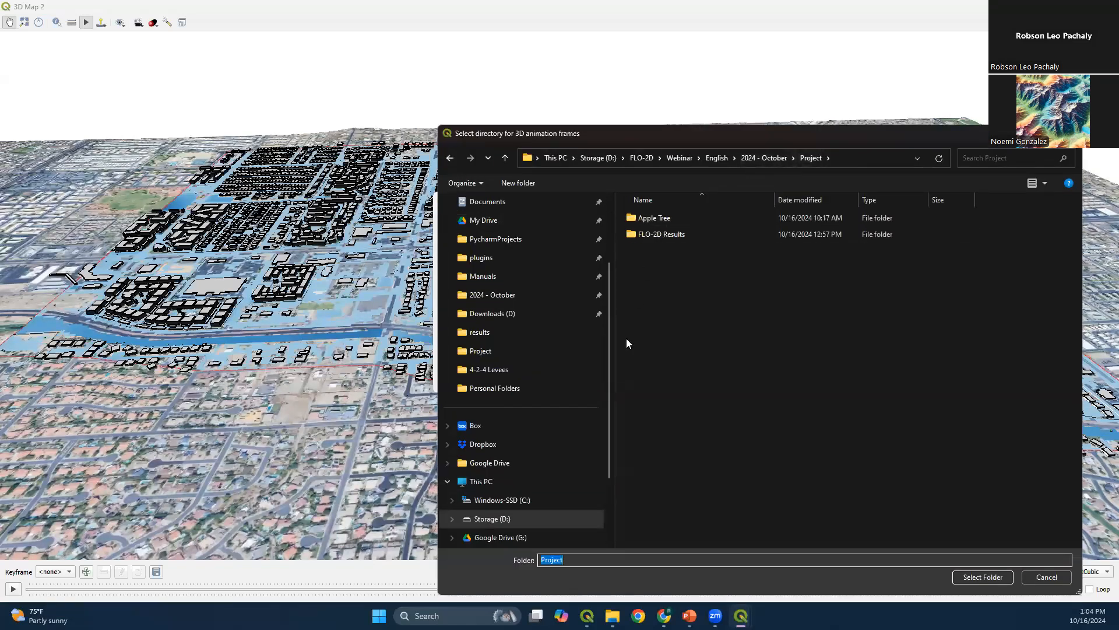
{"action": "left_click", "coordinate": [518, 183]}
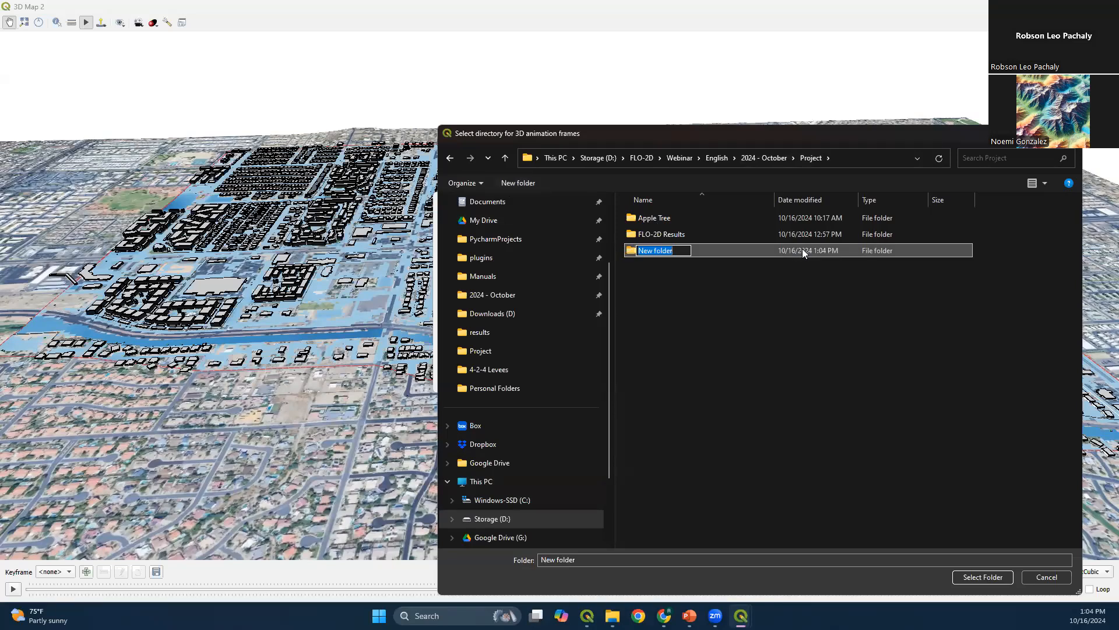
{"action": "type", "text": "Animation"}
{"action": "key", "text": "Return"}
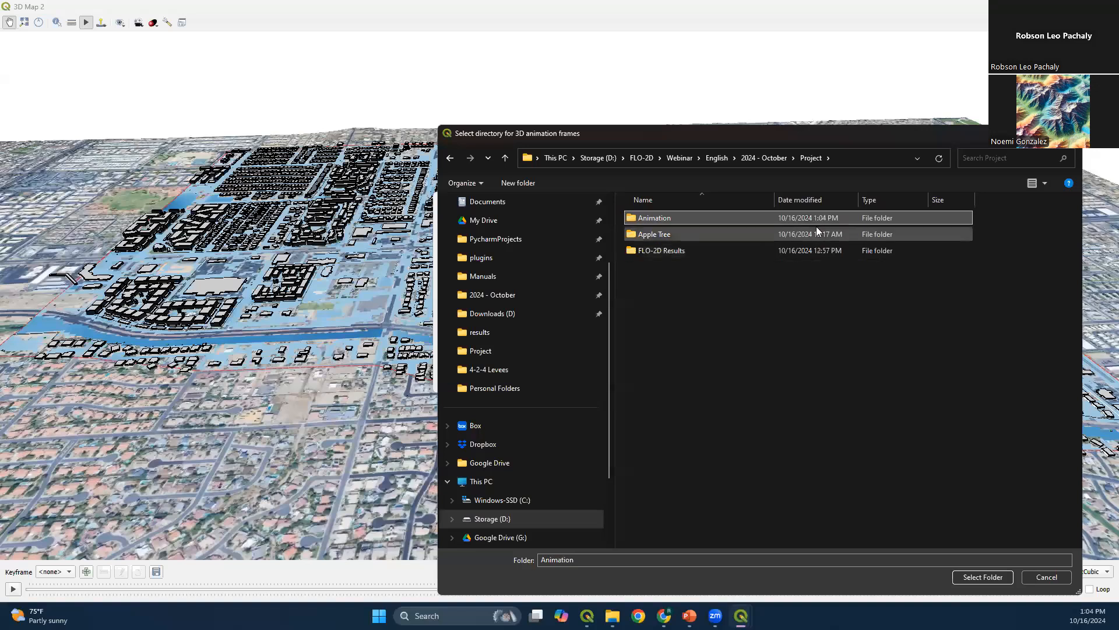
{"action": "left_click", "coordinate": [983, 578]}
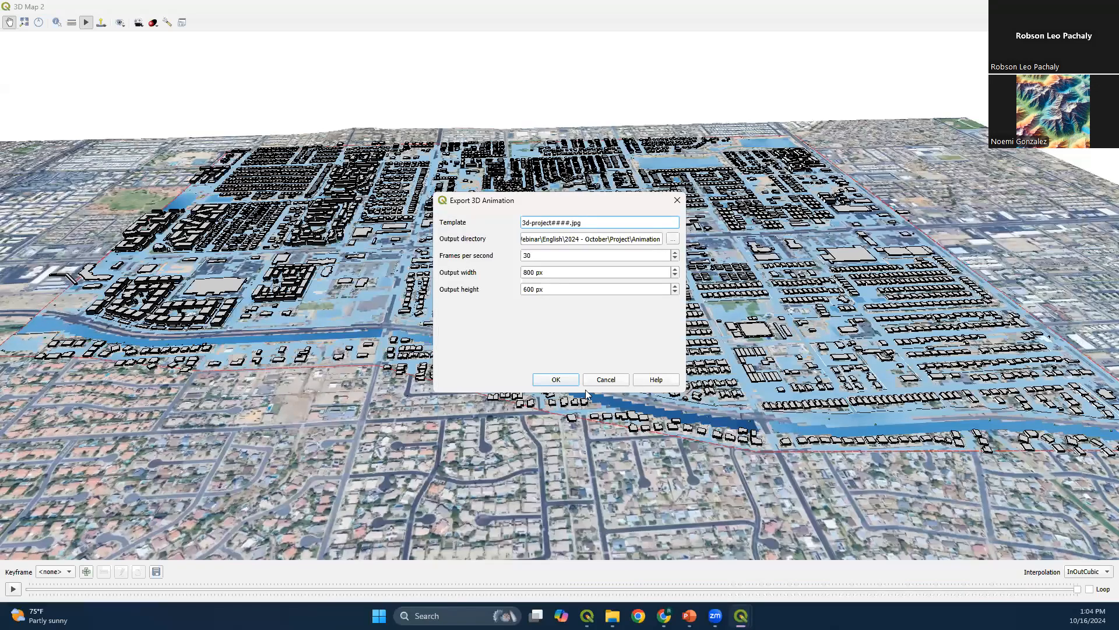
Set the export to 60 frames per second at 1920 x 1080 px and start exporting the frames
{"action": "key", "text": "Tab"}
{"action": "key", "text": "Tab"}
{"action": "type", "text": "6"}
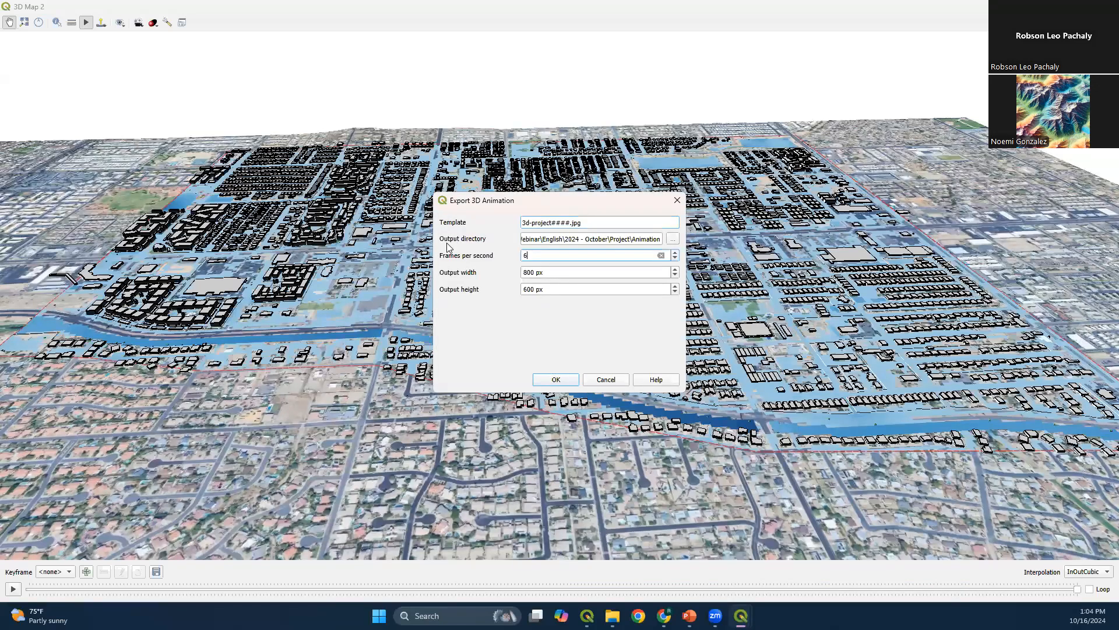
{"action": "key", "text": "Tab"}
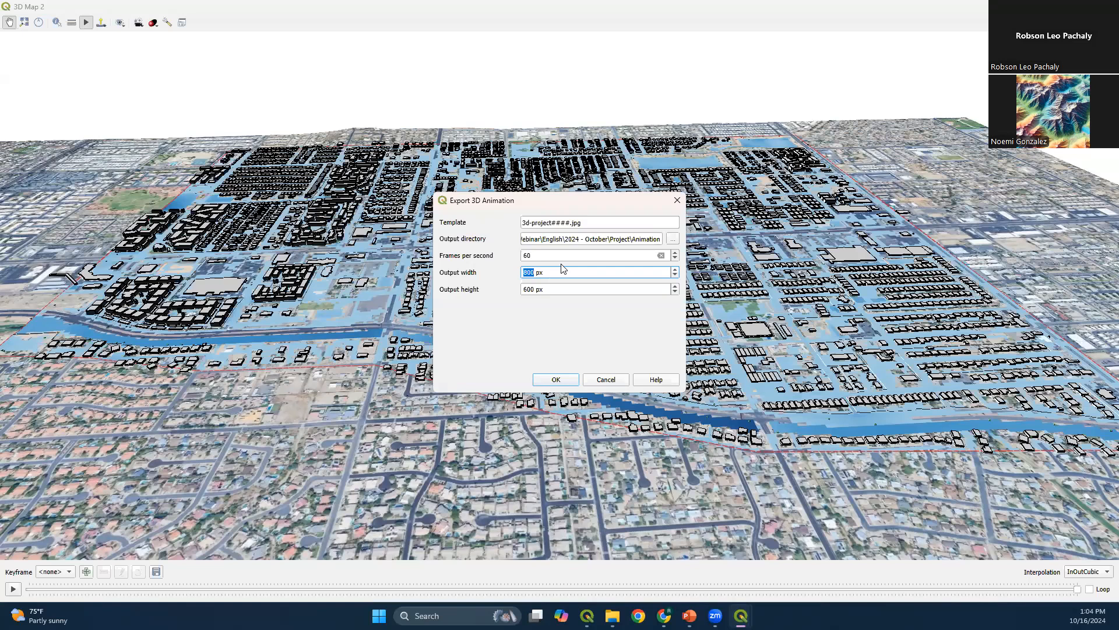
{"action": "type", "text": "1920"}
{"action": "double_click", "coordinate": [536, 289]}
{"action": "triple_click", "coordinate": [536, 290]}
{"action": "key", "text": "Home"}
{"action": "key", "text": "shift+Right"}
{"action": "key", "text": "shift+Right"}
{"action": "key", "text": "shift+Right"}
{"action": "type", "text": "1080"}
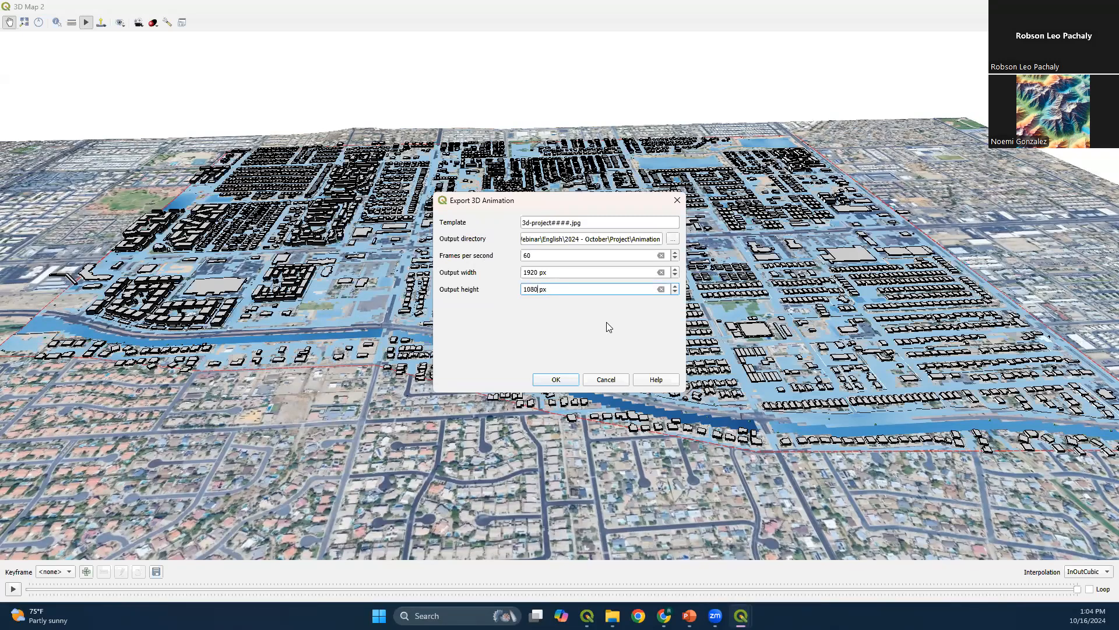
{"action": "left_click", "coordinate": [548, 381]}
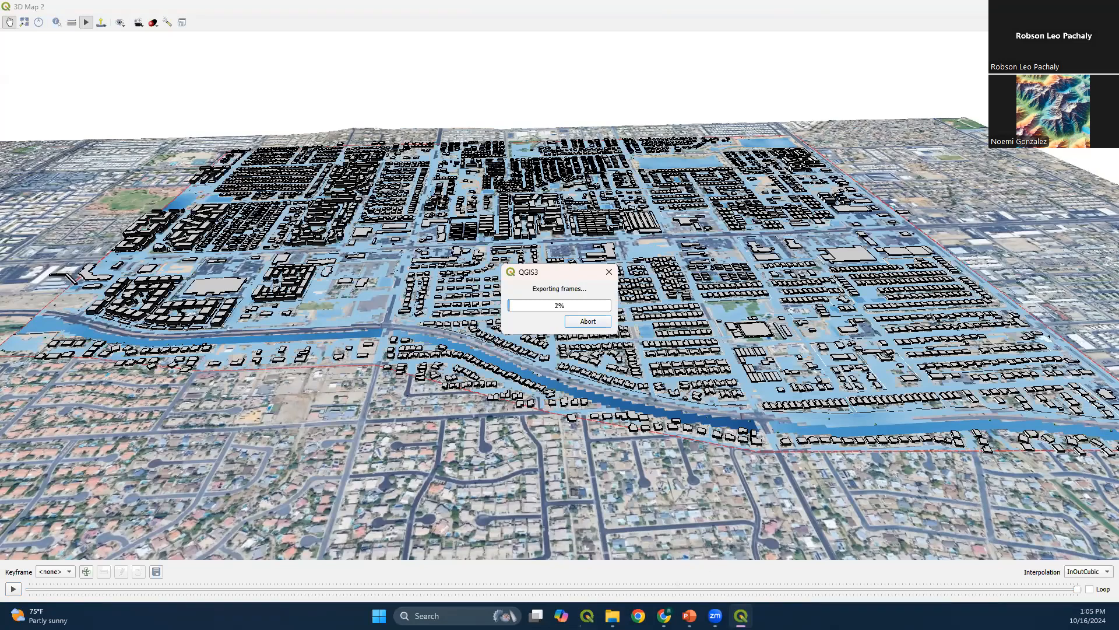
Switch to File Explorer and open the Animation folder in Project to examine the exported frame images
{"action": "left_click", "coordinate": [612, 616]}
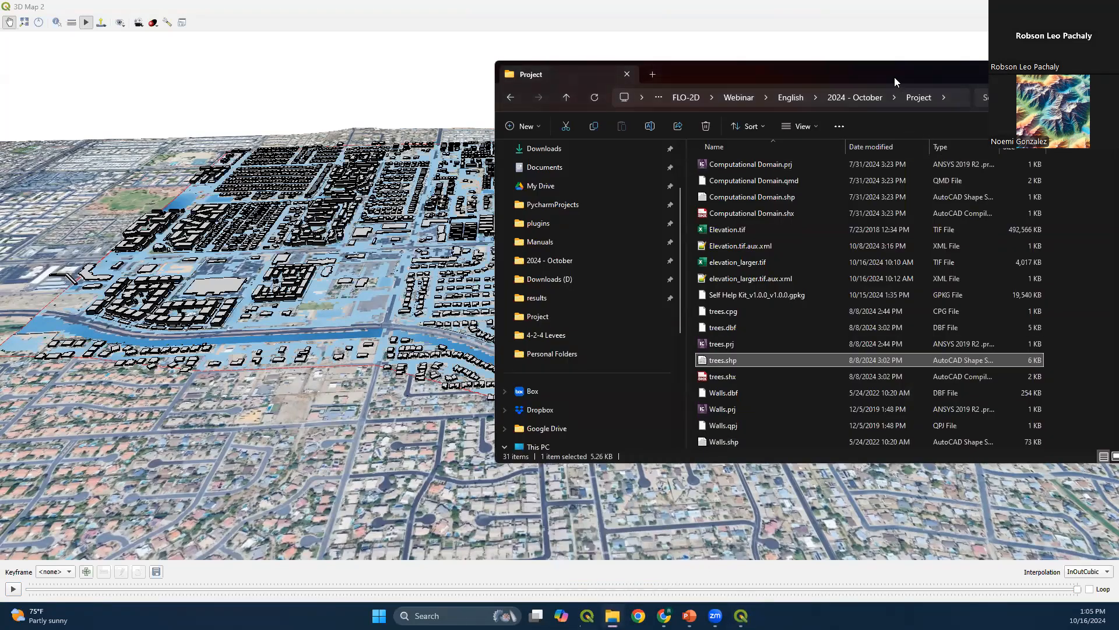
{"action": "left_click_drag", "start_coordinate": [895, 77], "coordinate": [569, 77]}
{"action": "left_click", "coordinate": [759, 73]}
{"action": "scroll", "coordinate": [456, 190], "scroll_direction": "up", "scroll_amount": 1}
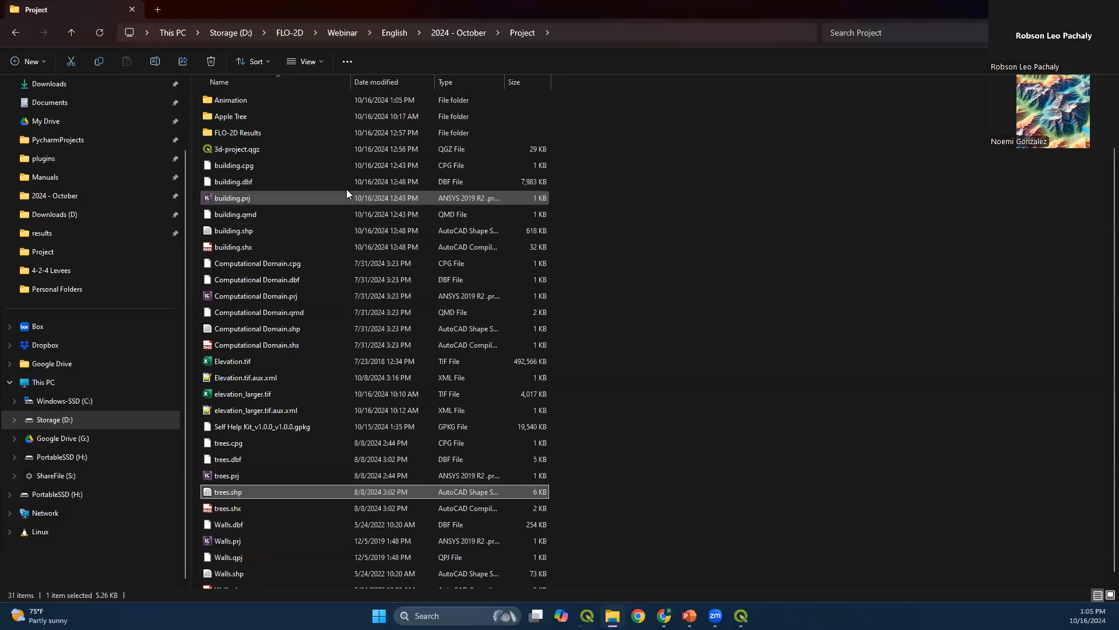
{"action": "double_click", "coordinate": [308, 100]}
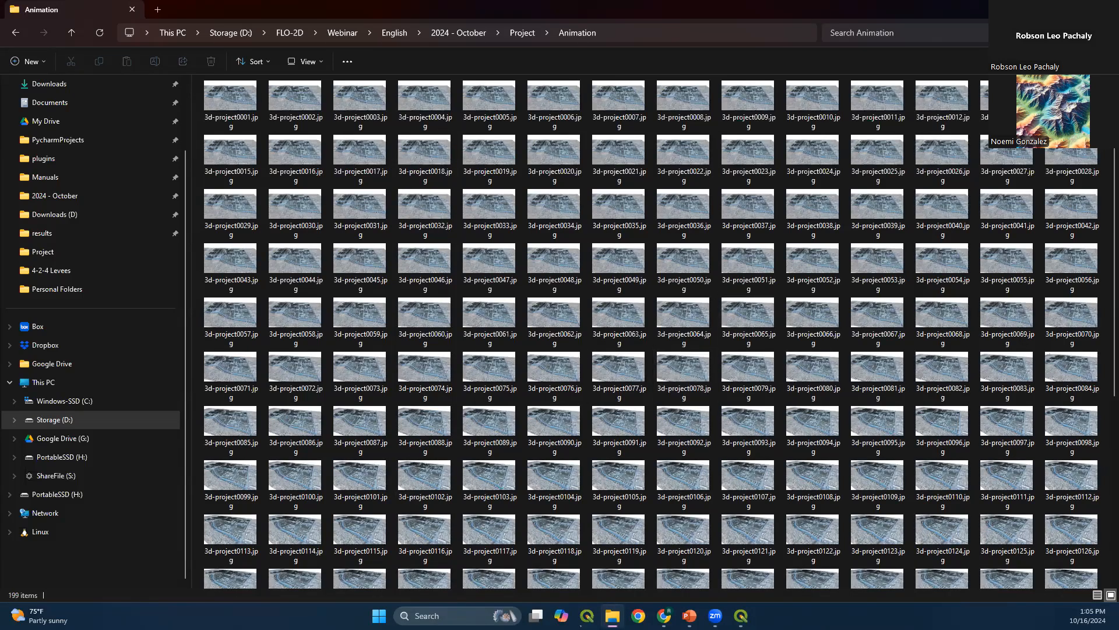
Put File Explorer away and switch to the running PowerPoint slide show of 3D Animation.pptx
{"action": "left_click", "coordinate": [1053, 10]}
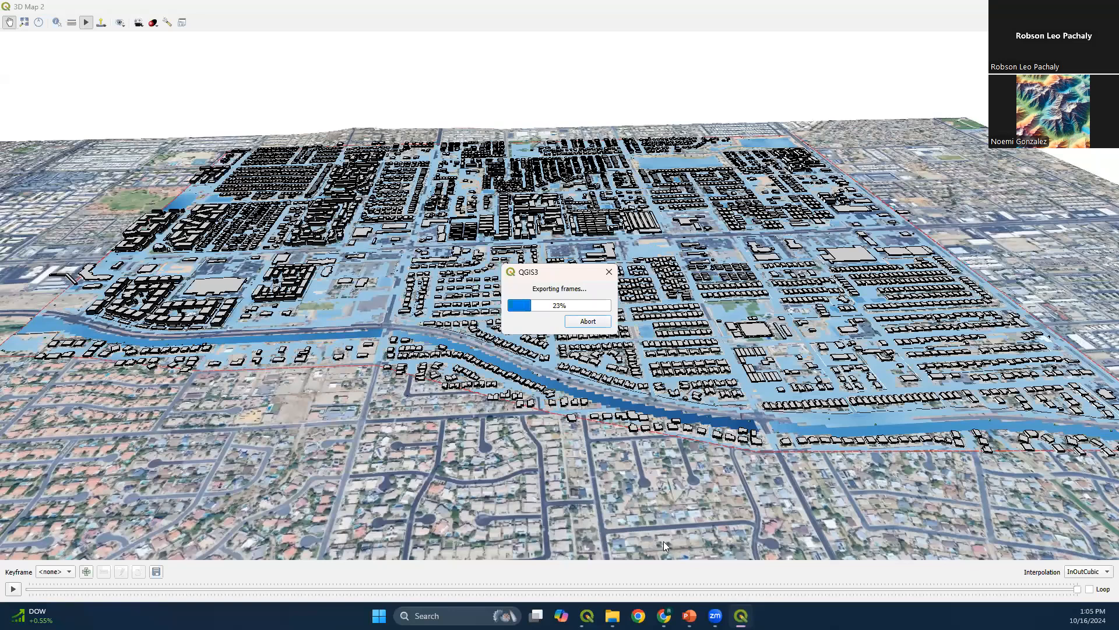
{"action": "mouse_move", "coordinate": [689, 616]}
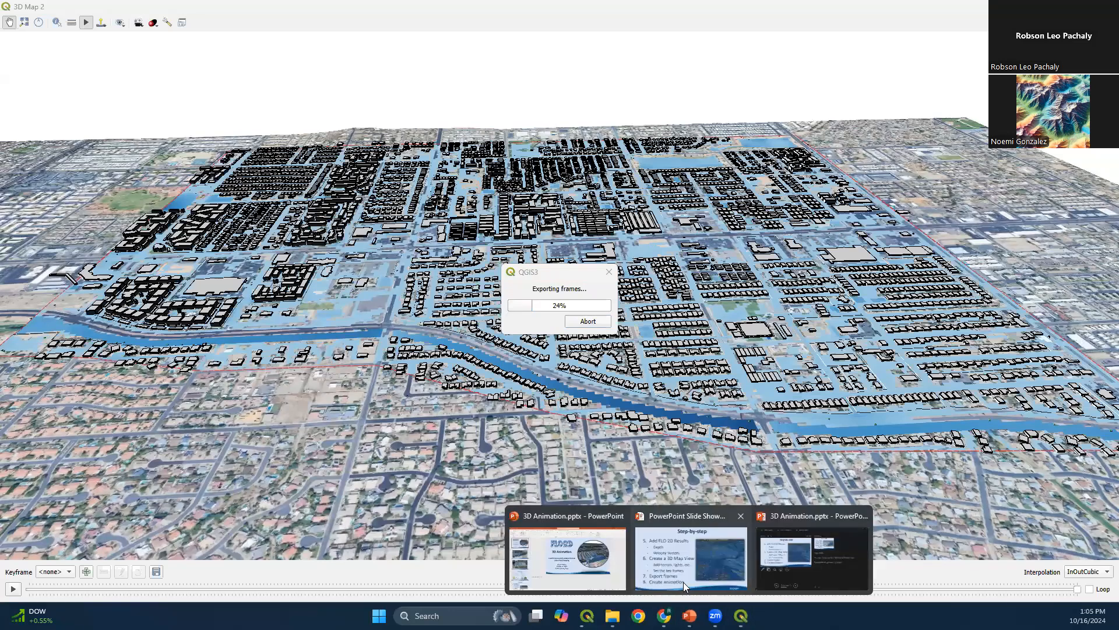
{"action": "left_click", "coordinate": [691, 558]}
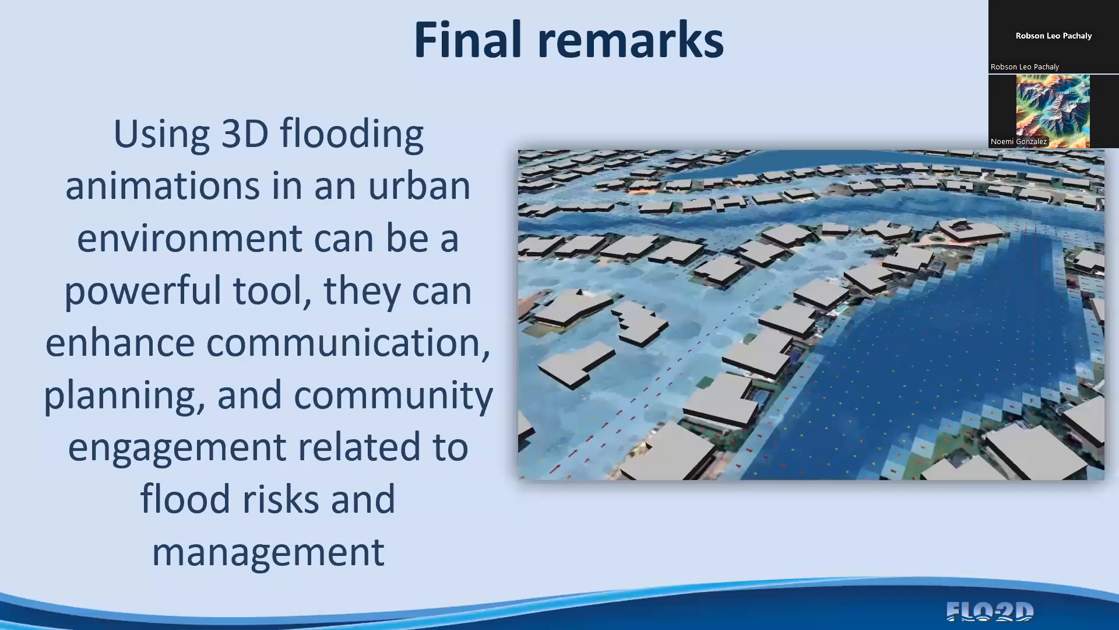
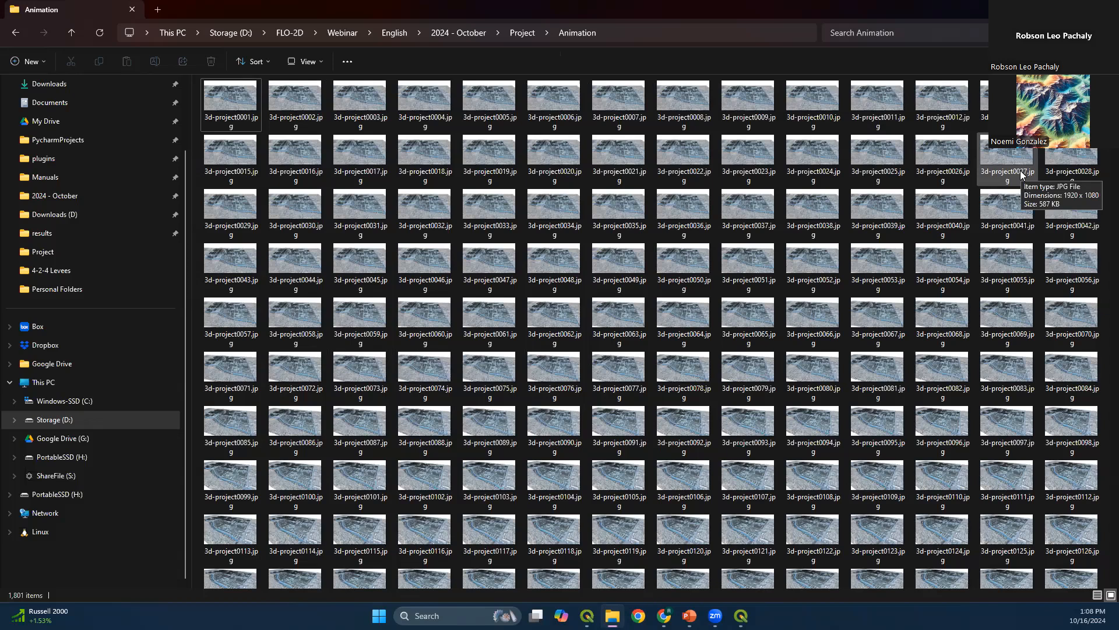
Open a PowerShell terminal in the Animation folder that holds the exported frames
{"action": "right_click", "coordinate": [914, 185]}
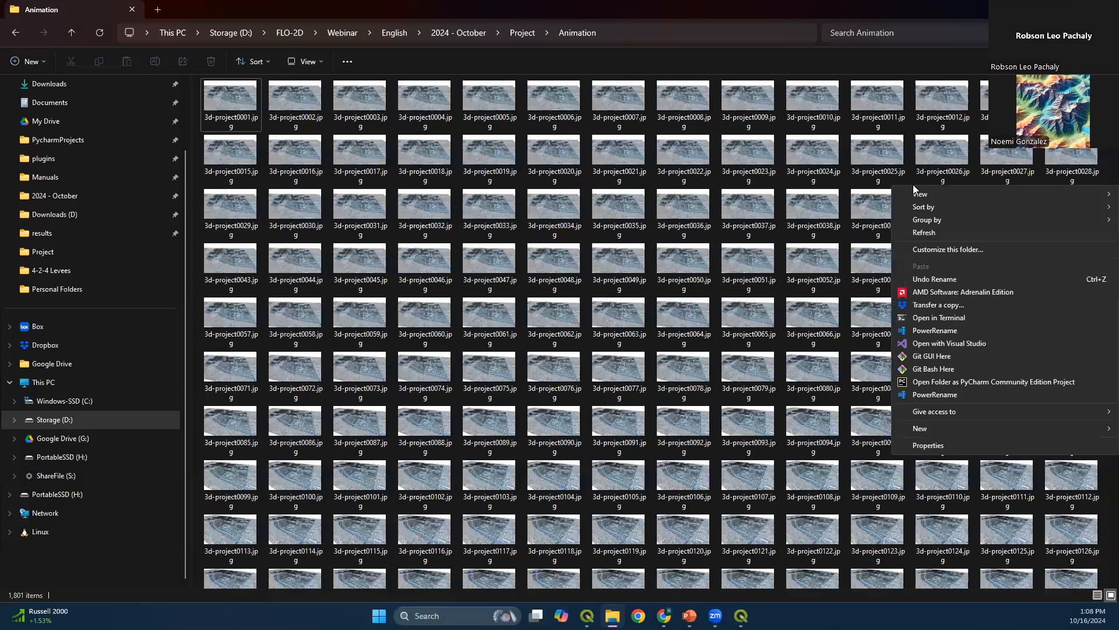
{"action": "left_click", "coordinate": [935, 320]}
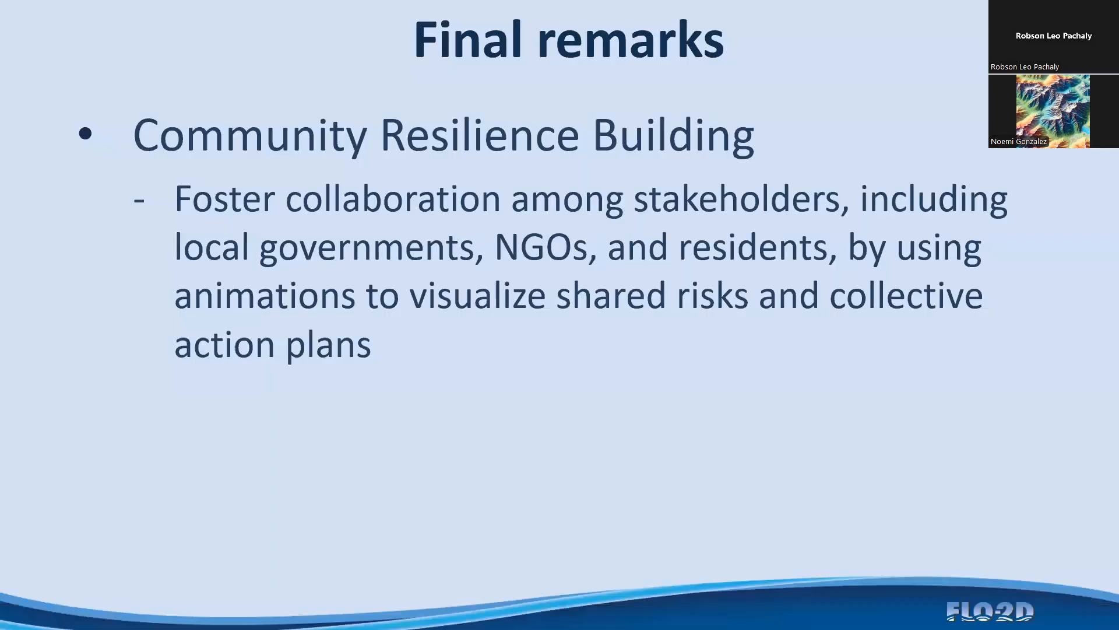
Go back to the Step-by-step slide covering steps 5 to 8 in the presentation, and return to the PowerShell window
{"action": "key", "text": "Left"}
{"action": "key", "text": "Left"}
{"action": "key", "text": "Left"}
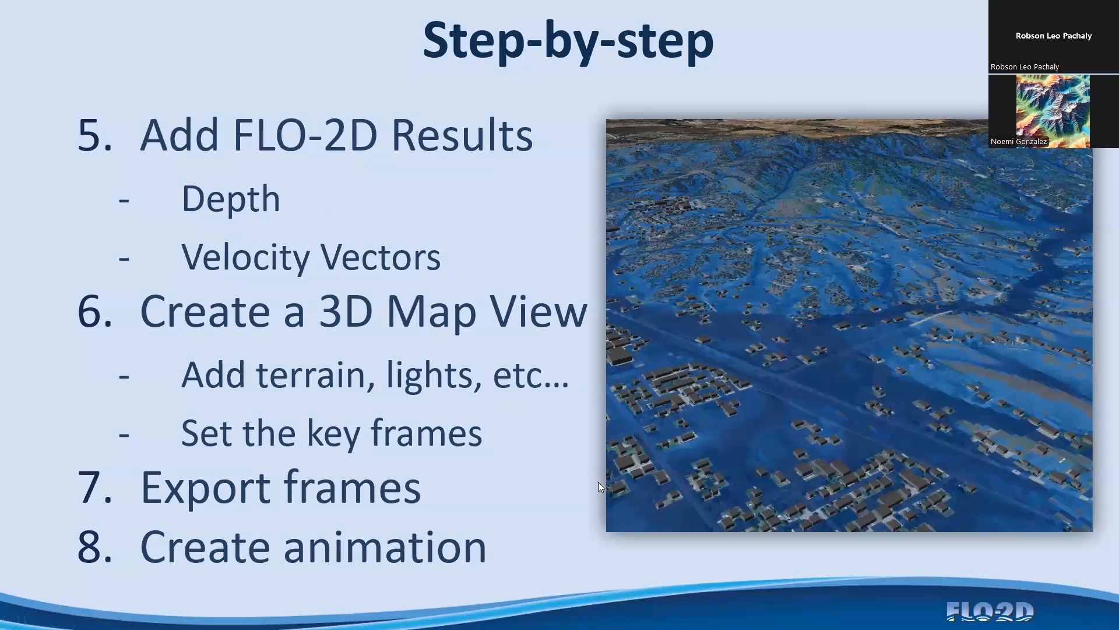
{"action": "key", "text": "alt+Tab"}
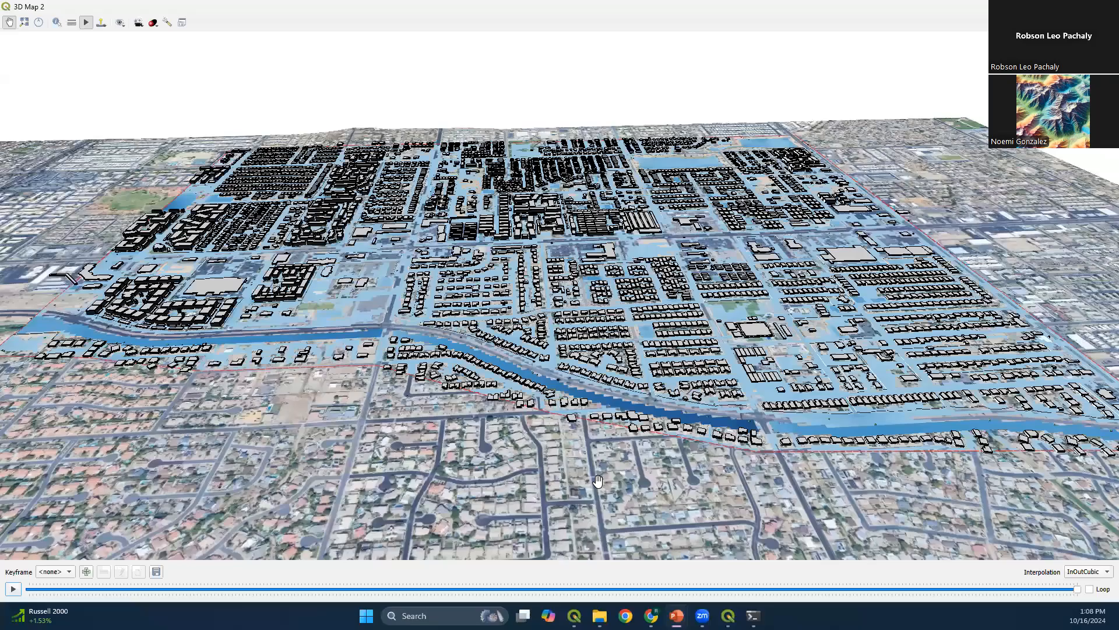
{"action": "key", "text": "alt+Tab"}
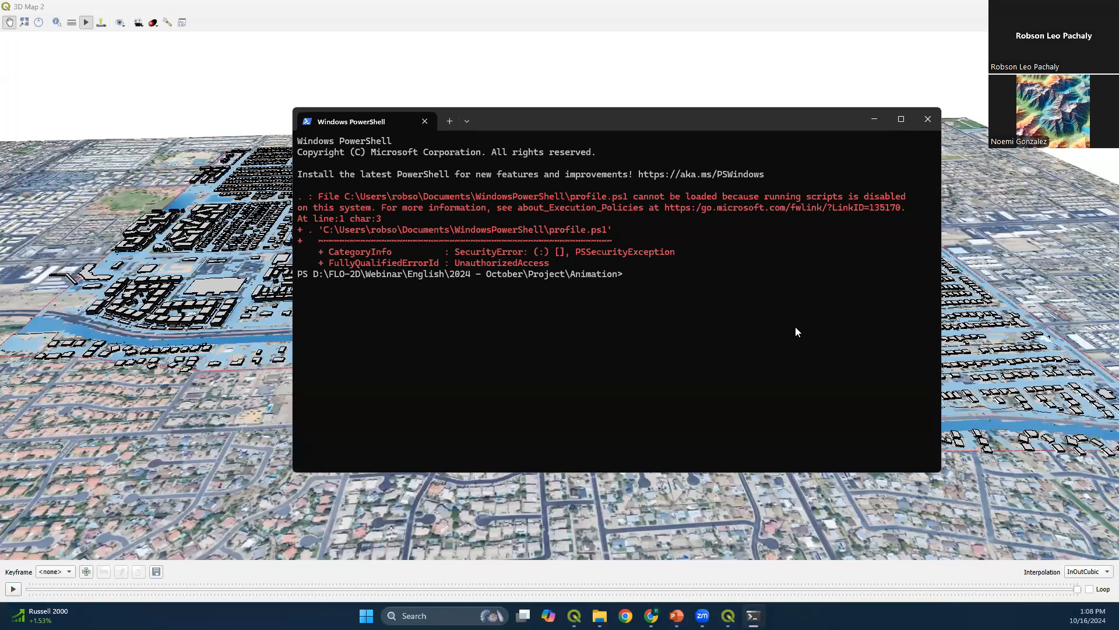
Run ffmpeg without arguments to check that it is installed, and look through its output
{"action": "type", "text": "ffmpeg"}
{"action": "key", "text": "Return"}
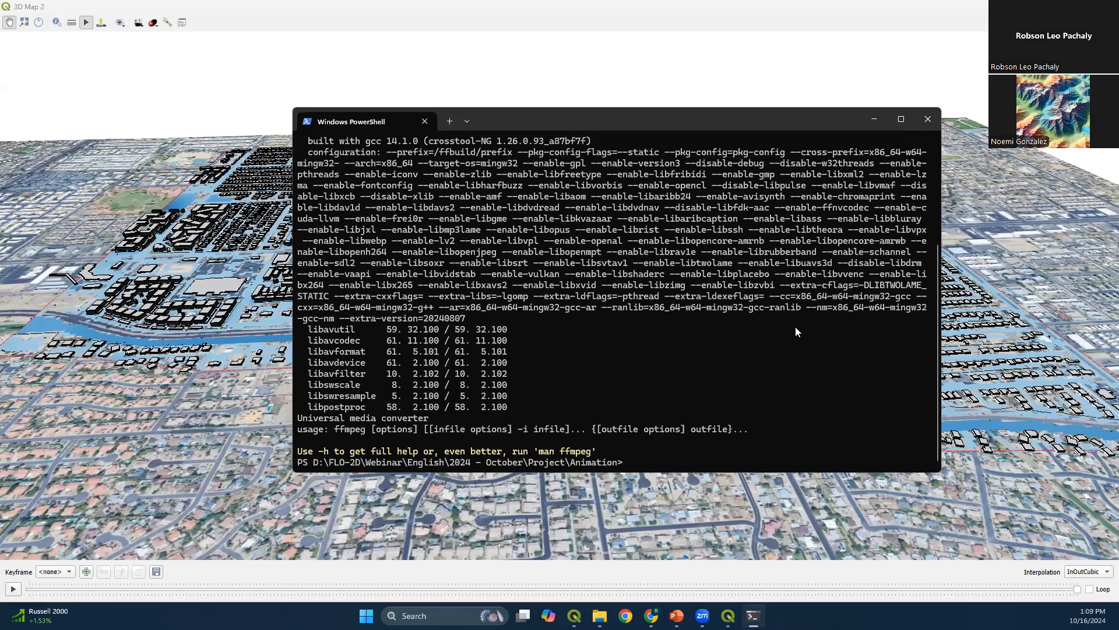
{"action": "scroll", "coordinate": [791, 327], "scroll_direction": "up", "scroll_amount": 4}
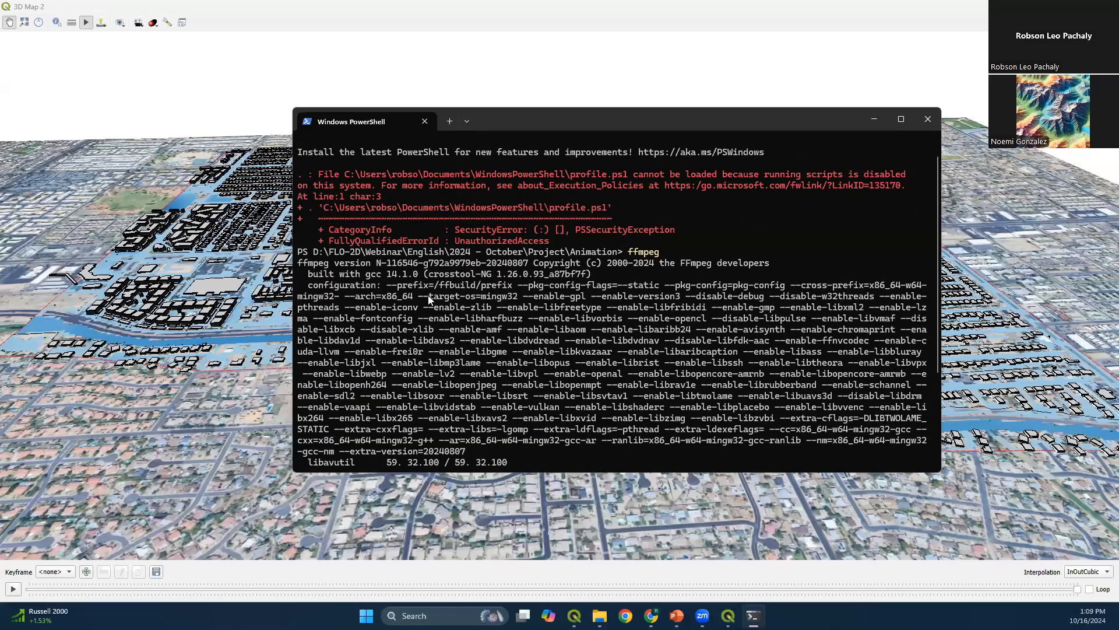
{"action": "scroll", "coordinate": [597, 332], "scroll_direction": "down", "scroll_amount": 4}
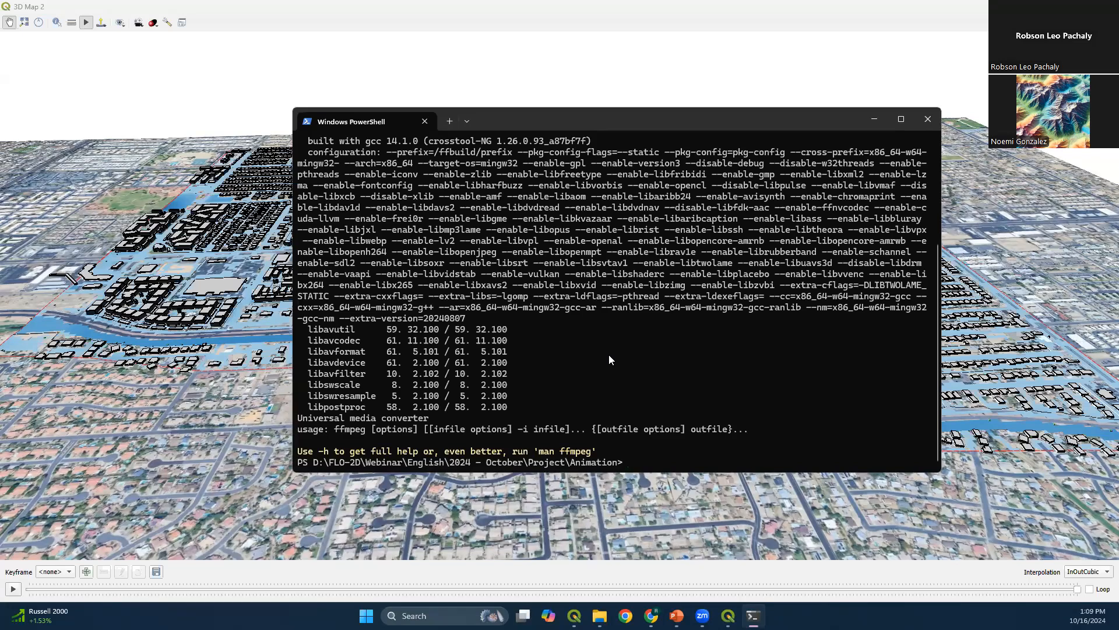
Enter the beginning of the command, ffmpeg -framerate 60 -i 3d-project, checking the frame file names in File Explorer
{"action": "type", "text": "ffmpeg -framerate 60"}
{"action": "type", "text": "-i"}
{"action": "mouse_move", "coordinate": [600, 616]}
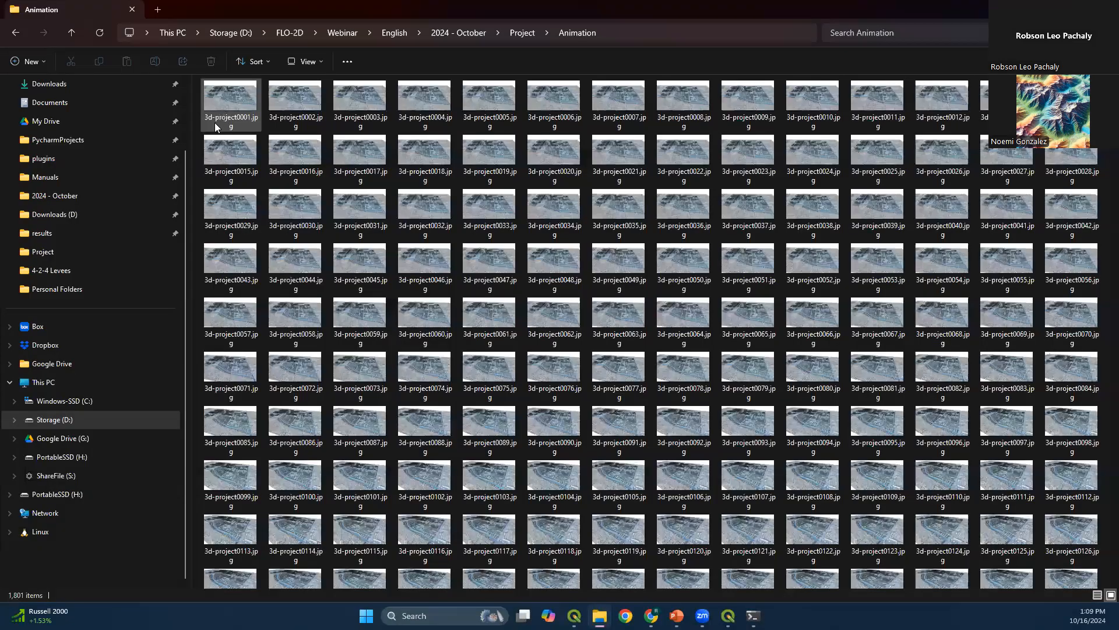
{"action": "left_click", "coordinate": [213, 126]}
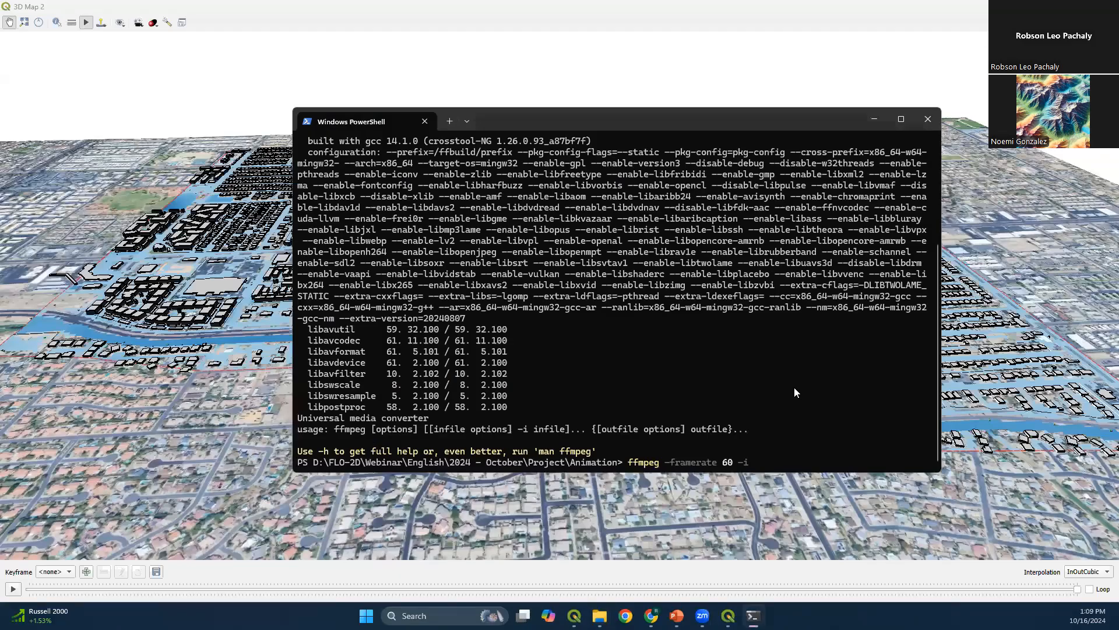
{"action": "type", "text": "3d-project"}
Check the frame numbering, complete the command with the pattern %04d.jpg and the output name Animation.mp4, and run it
{"action": "left_click", "coordinate": [600, 615]}
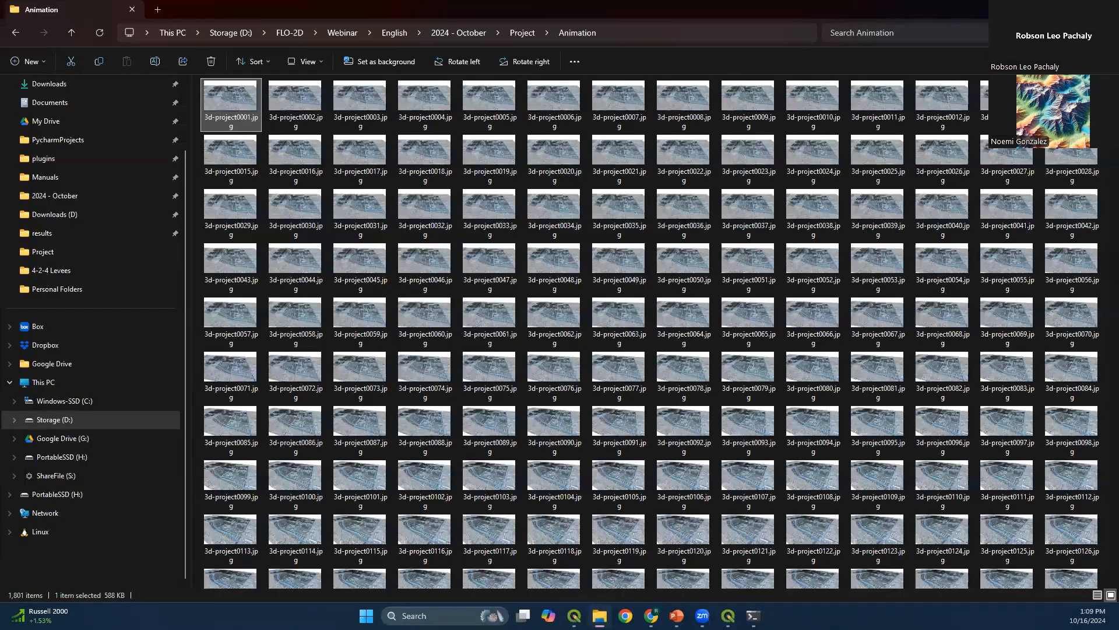
{"action": "key", "text": "alt+Tab"}
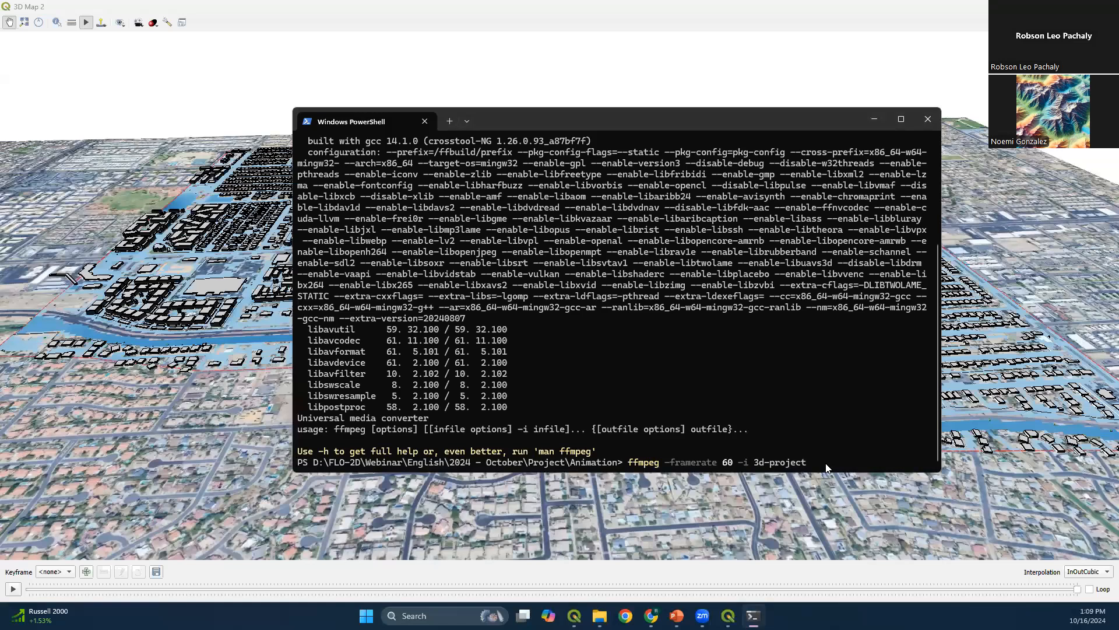
{"action": "type", "text": "%04d.jpg"}
{"action": "type", "text": "Animation.mp4"}
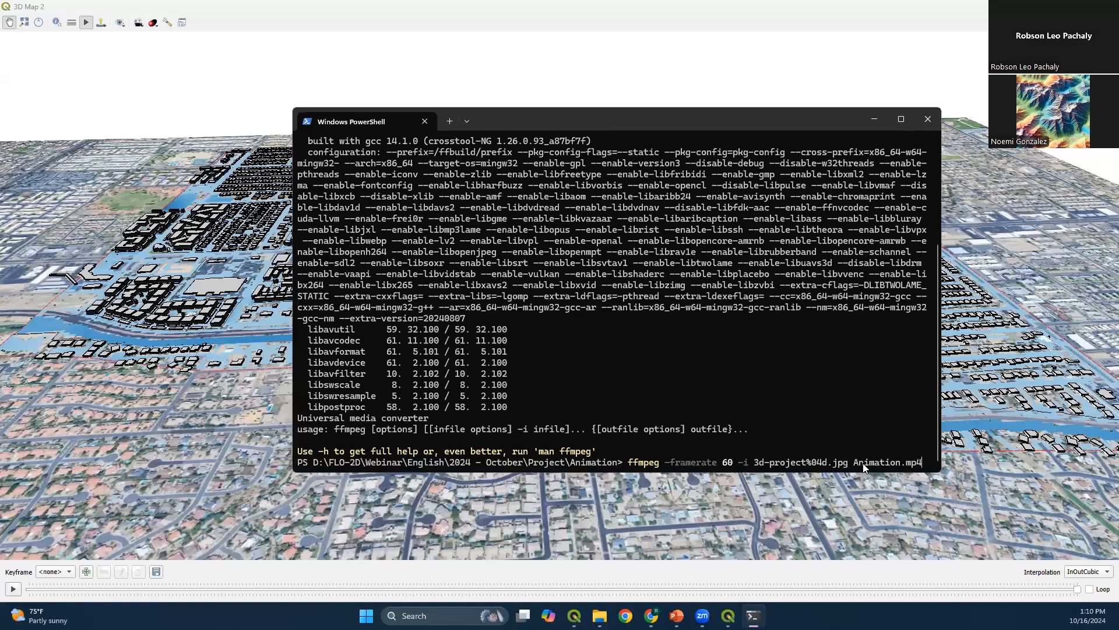
{"action": "key", "text": "Return"}
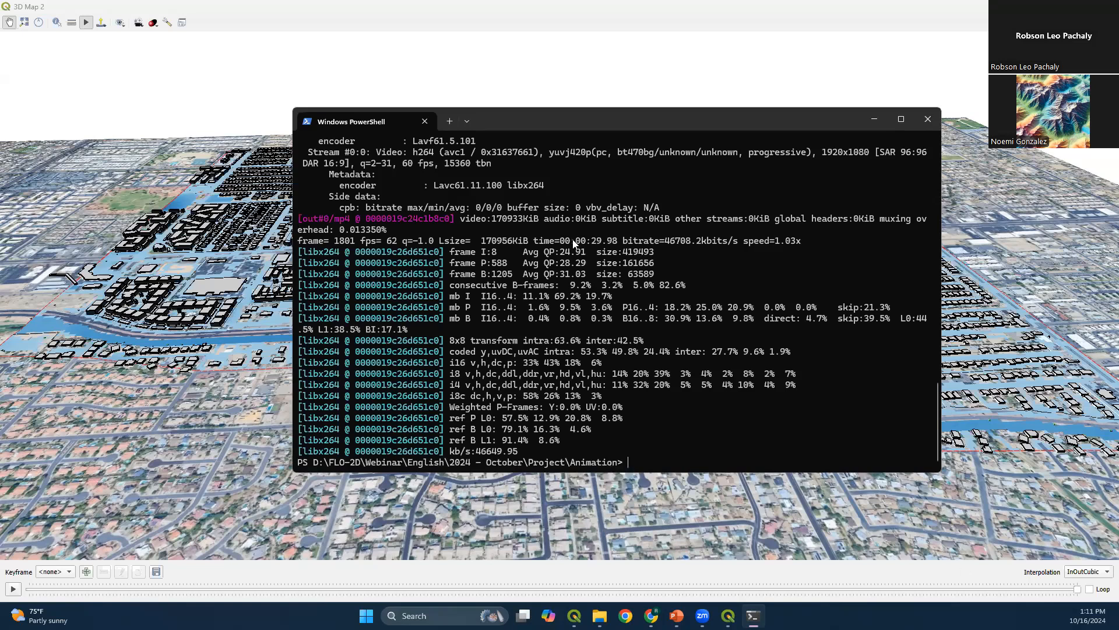
Find Animation.mp4 after the frame images in File Explorer, play it through, and close the player
{"action": "left_click", "coordinate": [425, 7]}
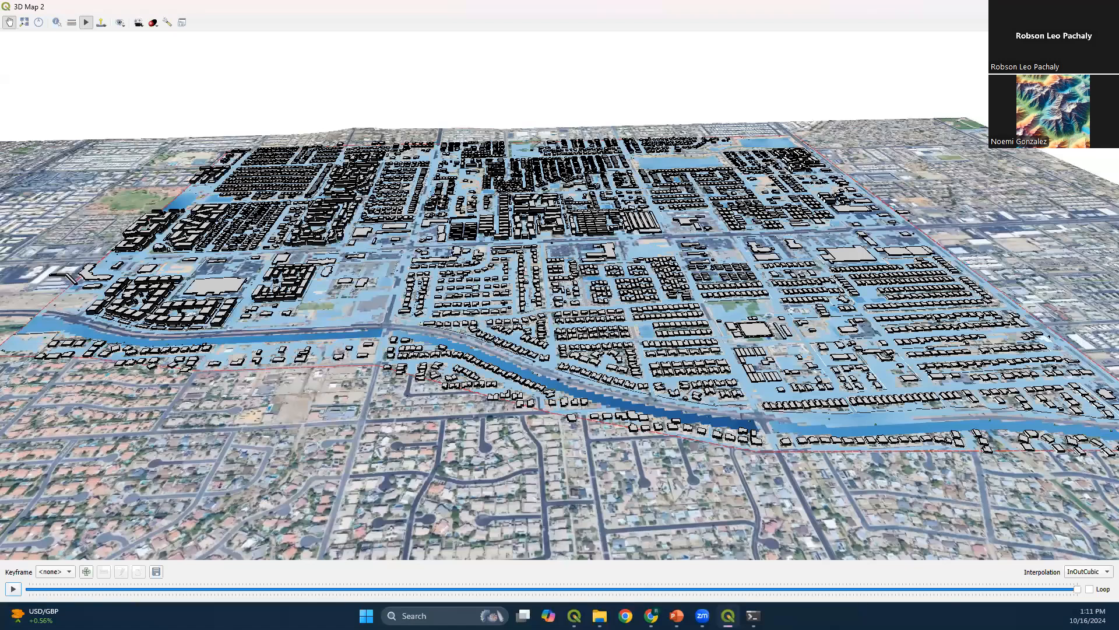
{"action": "left_click", "coordinate": [600, 616]}
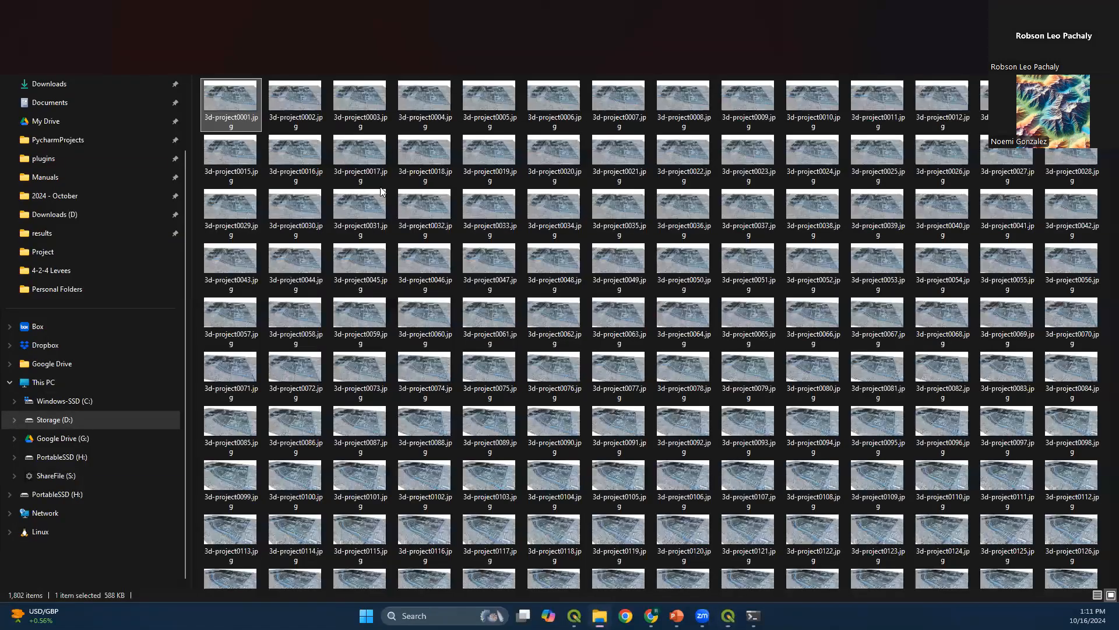
{"action": "left_click", "coordinate": [230, 104]}
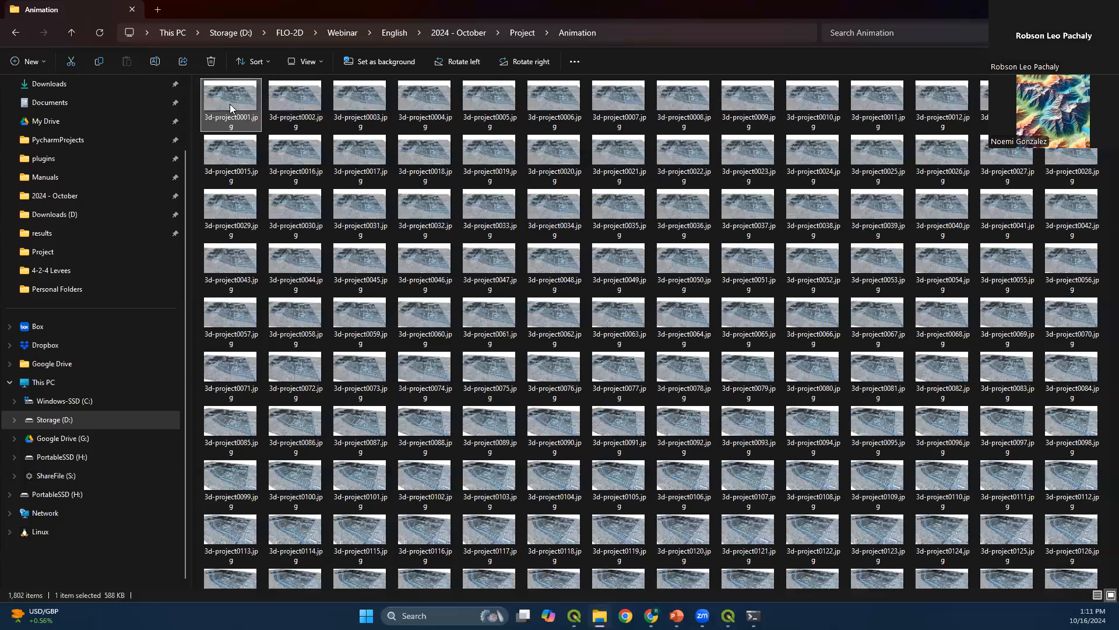
{"action": "scroll", "coordinate": [873, 558], "scroll_direction": "down", "scroll_amount": 20}
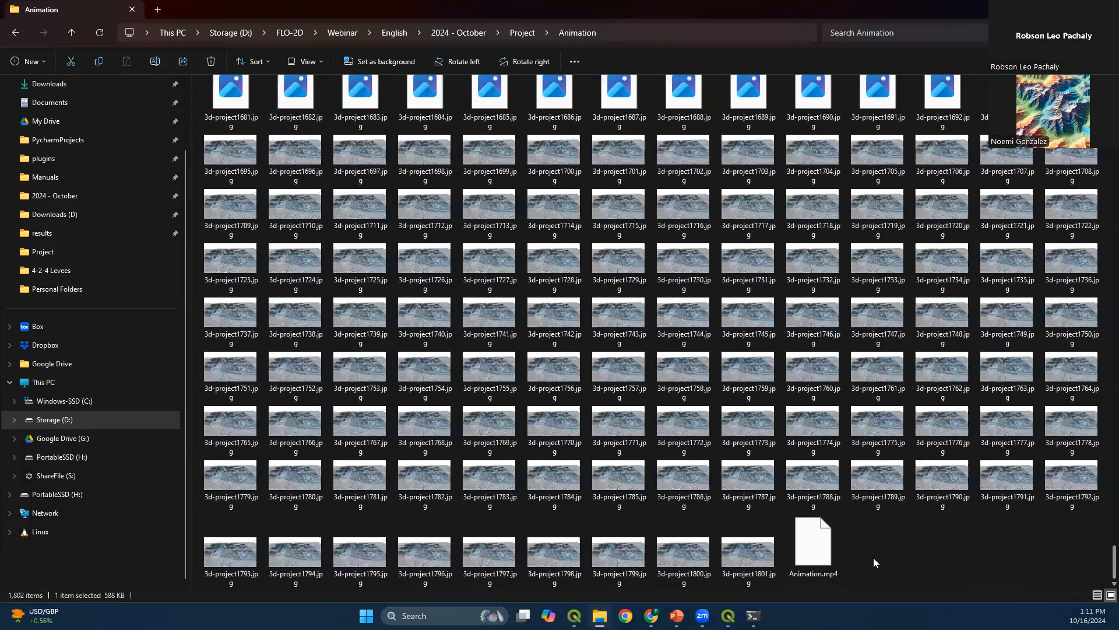
{"action": "left_click", "coordinate": [834, 559]}
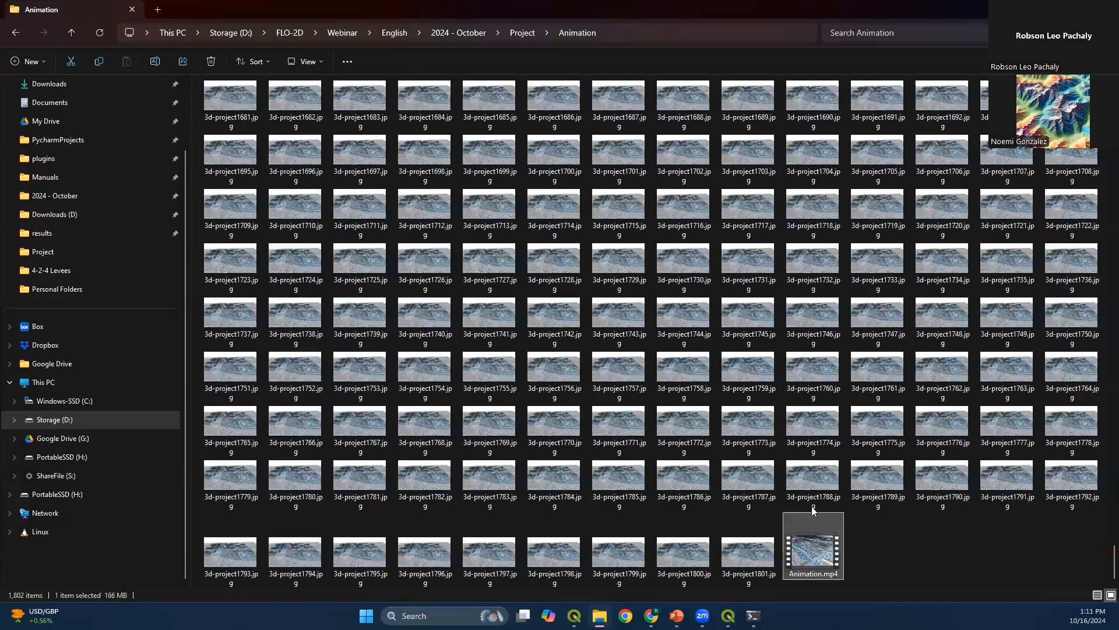
{"action": "double_click", "coordinate": [822, 558]}
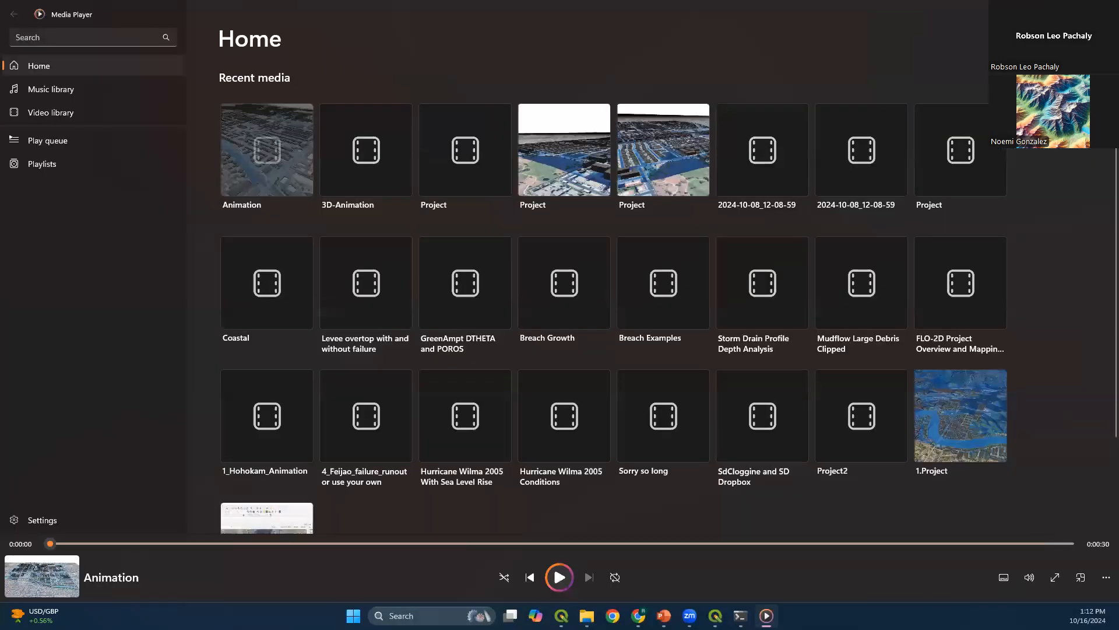
{"action": "left_click", "coordinate": [1105, 9]}
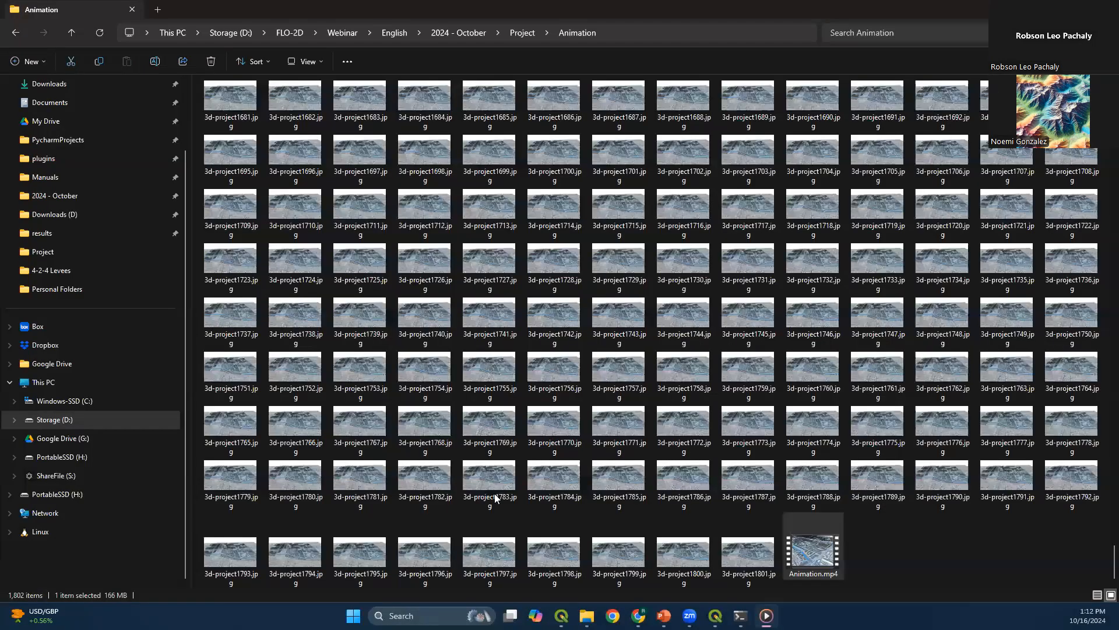
Add the elevation_larger raster from the Project folder to the QGIS project and place the layer below Google Satellite
{"action": "left_click", "coordinate": [715, 615]}
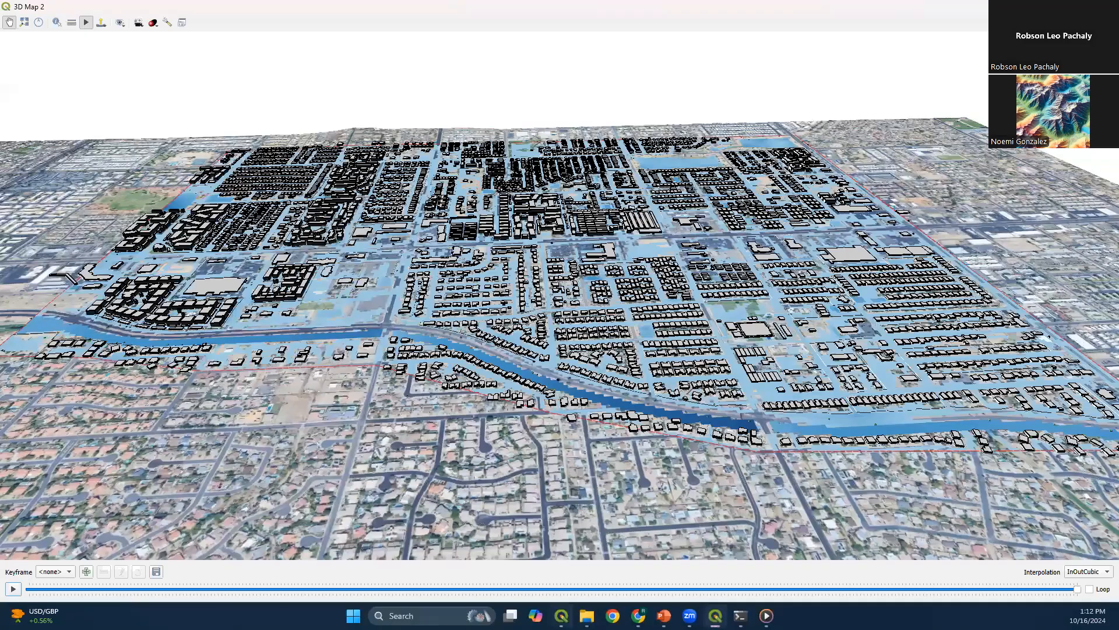
{"action": "left_click", "coordinate": [561, 615]}
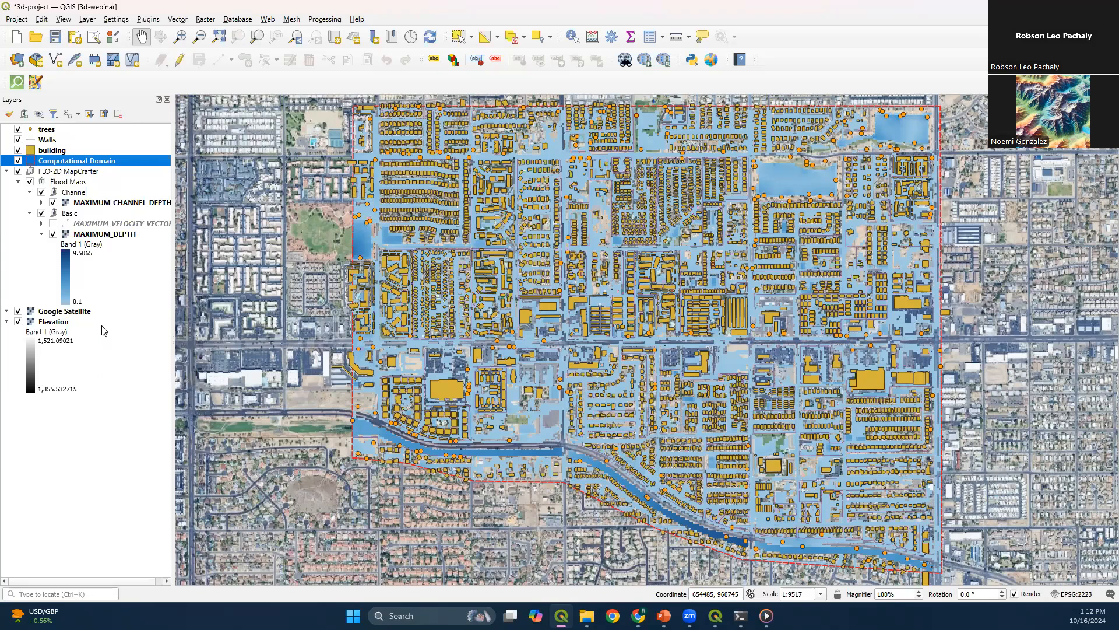
{"action": "left_click", "coordinate": [587, 615]}
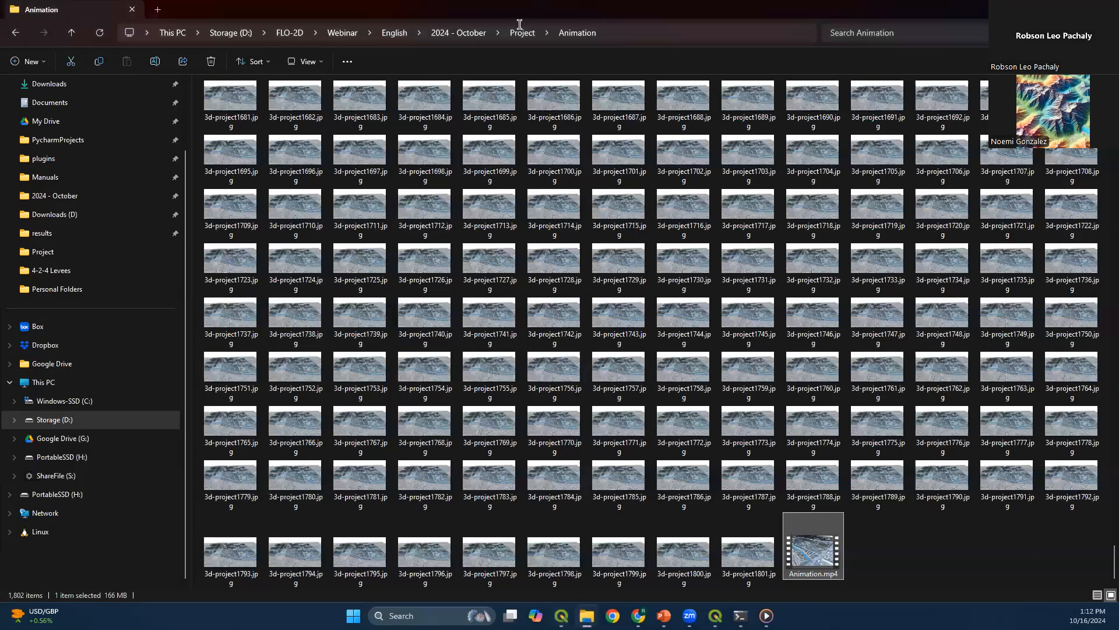
{"action": "left_click", "coordinate": [522, 33]}
{"action": "double_click", "coordinate": [536, 8]}
{"action": "scroll", "coordinate": [742, 392], "scroll_direction": "down", "scroll_amount": 2}
{"action": "left_click", "coordinate": [761, 392]}
{"action": "left_click_drag", "start_coordinate": [761, 391], "coordinate": [119, 125]}
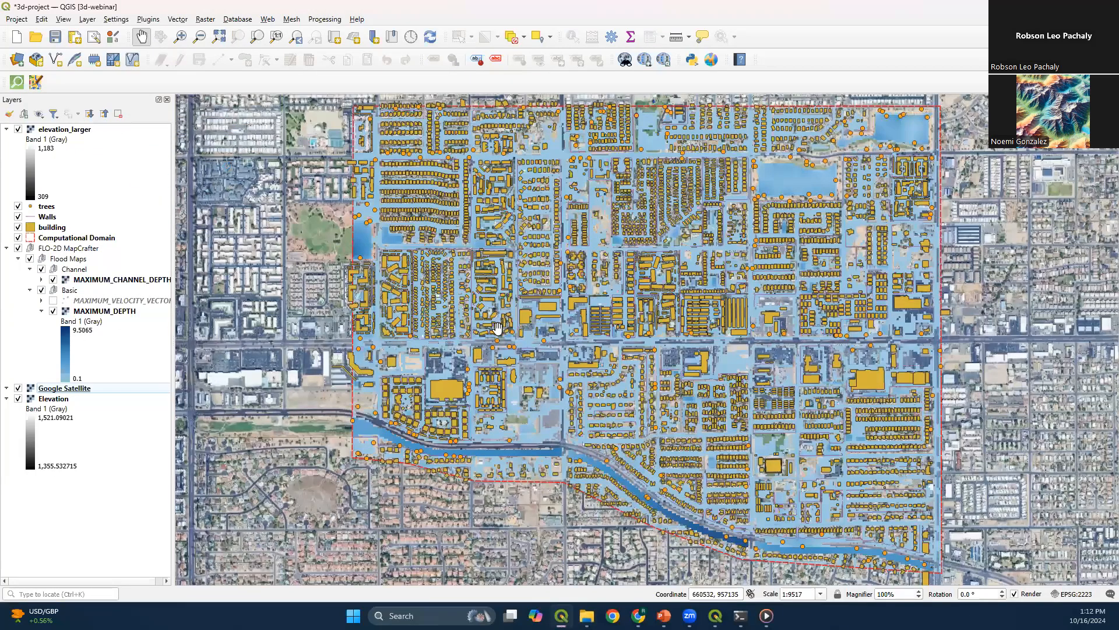
{"action": "scroll", "coordinate": [475, 277], "scroll_direction": "down", "scroll_amount": 5}
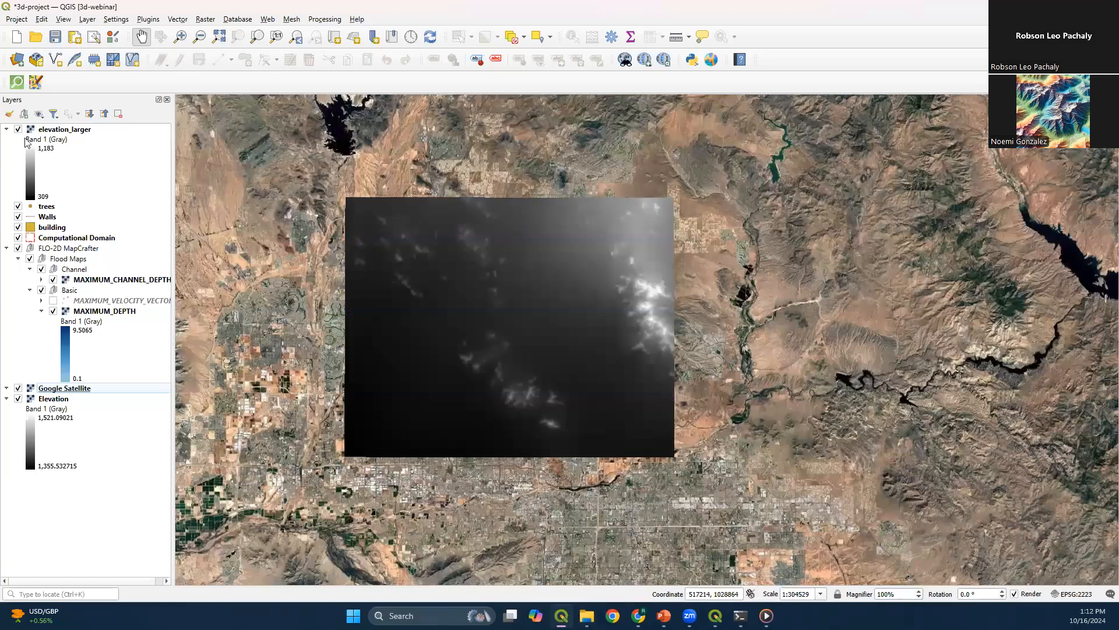
{"action": "left_click_drag", "start_coordinate": [51, 133], "coordinate": [93, 394]}
Set elevation_larger as the terrain elevation of 3D Map 2, apply the configuration, and close that 3D view
{"action": "key", "text": "alt+Tab"}
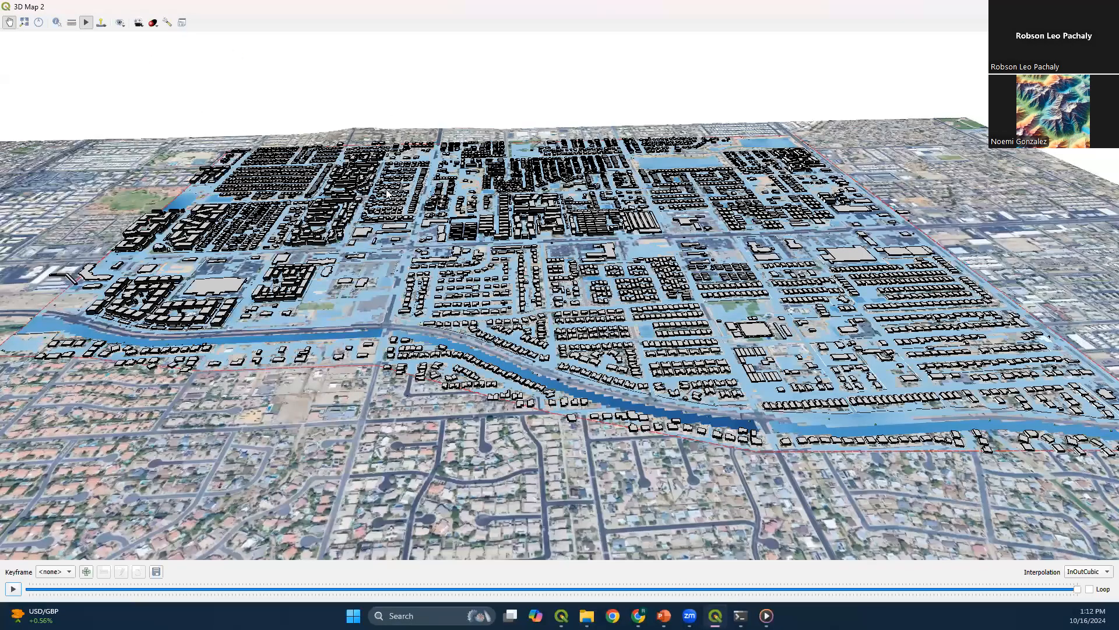
{"action": "left_click", "coordinate": [504, 201]}
{"action": "left_click", "coordinate": [845, 221]}
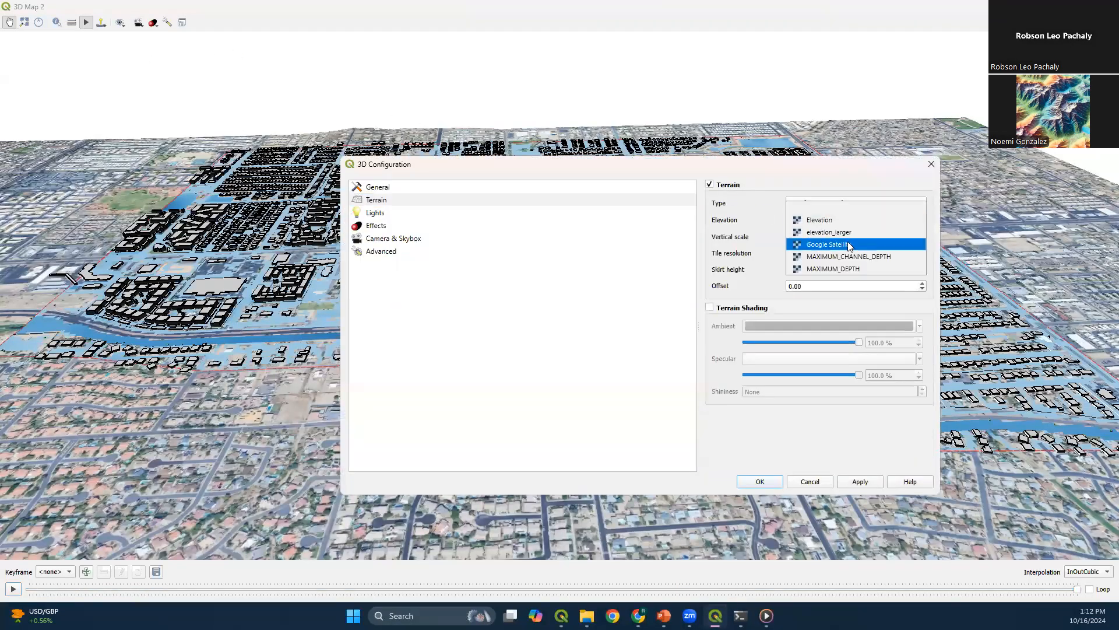
{"action": "left_click", "coordinate": [839, 232]}
{"action": "left_click", "coordinate": [760, 481]}
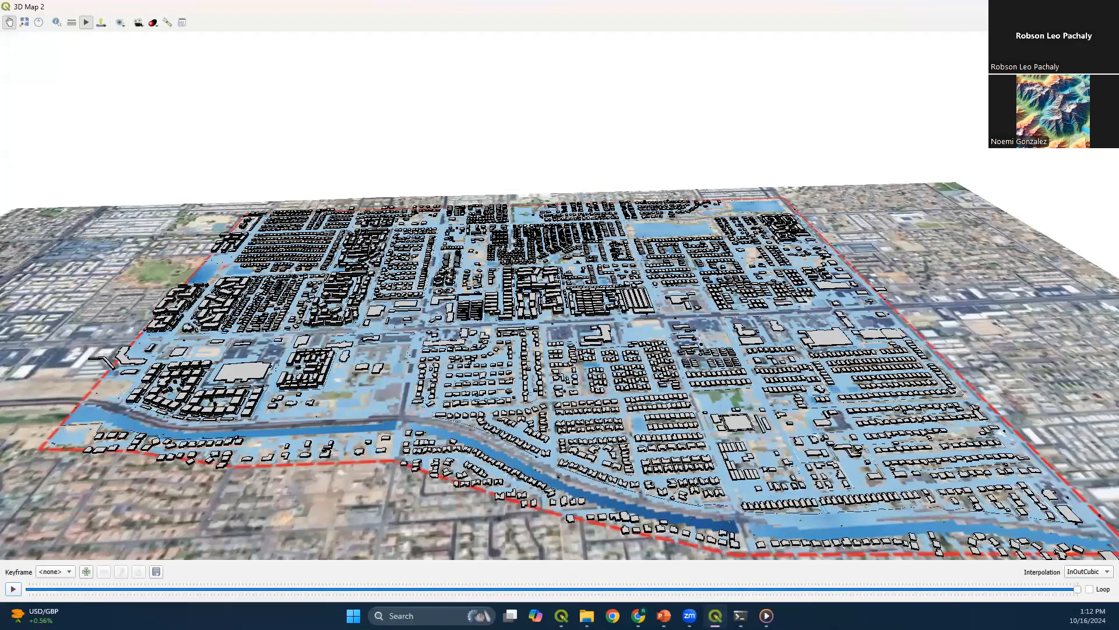
{"action": "scroll", "coordinate": [554, 376], "scroll_direction": "down", "scroll_amount": 3}
{"action": "left_click", "coordinate": [1106, 6]}
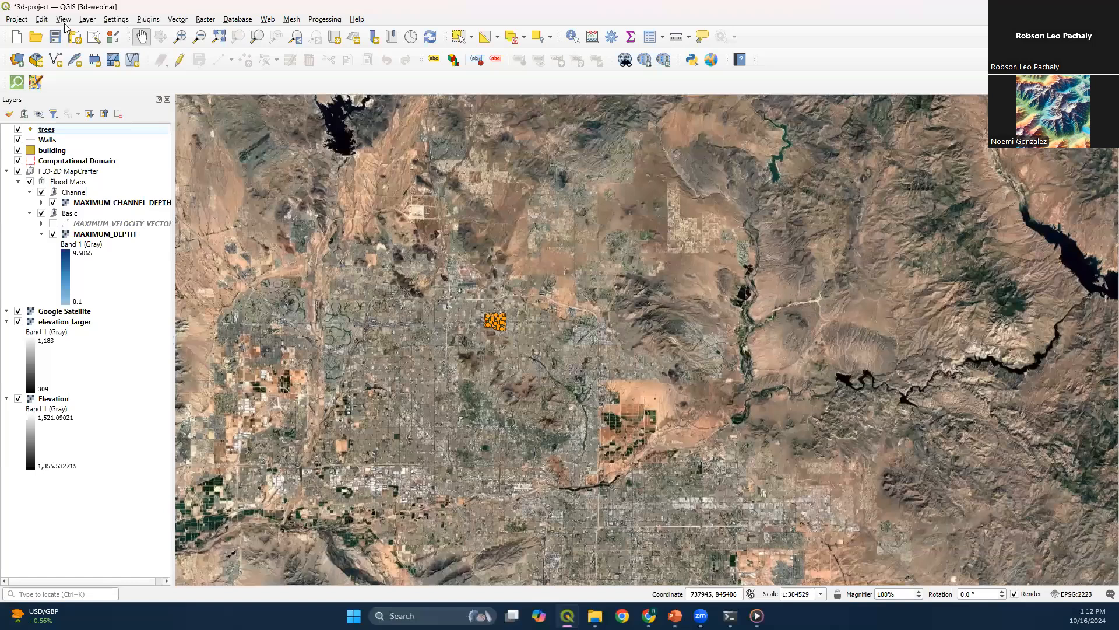
Create a new 3D map view of the QGIS project
{"action": "left_click", "coordinate": [63, 18]}
{"action": "mouse_move", "coordinate": [175, 47]}
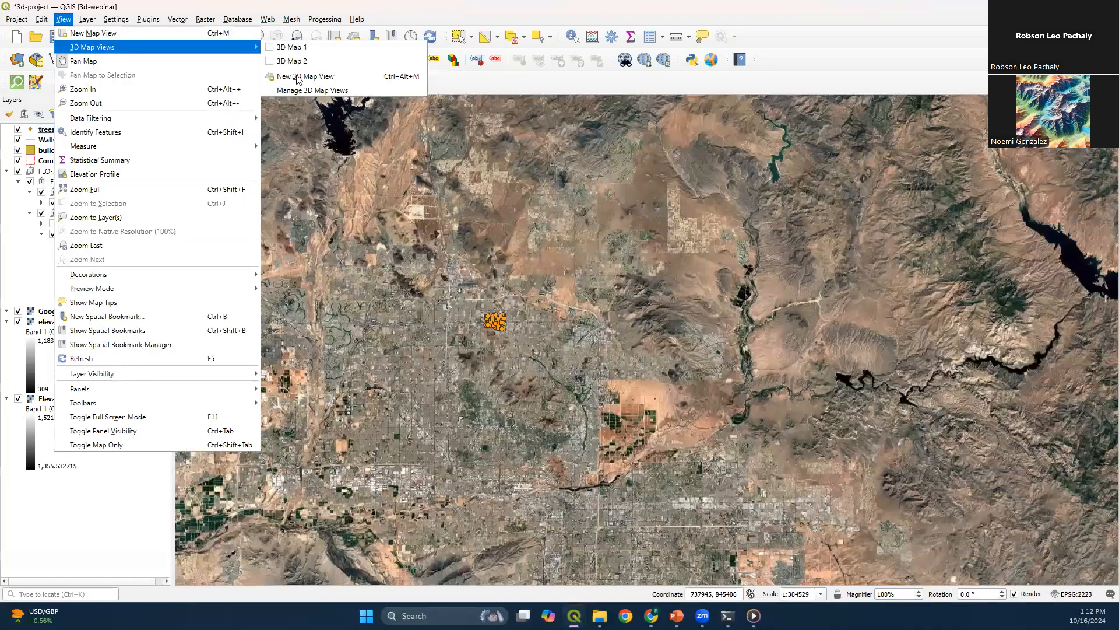
{"action": "left_click", "coordinate": [691, 225]}
Examine the flooded domain on the larger terrain in the new 3D view, down to the buildings and trees along the channel
{"action": "scroll", "coordinate": [464, 300], "scroll_direction": "up", "scroll_amount": 5}
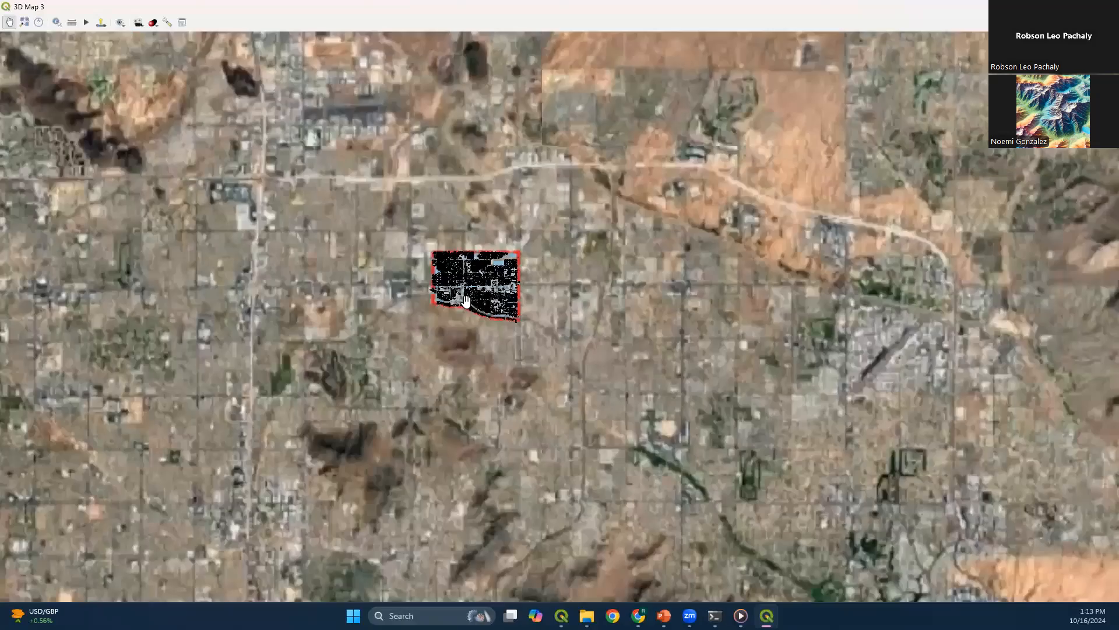
{"action": "scroll", "coordinate": [466, 301], "scroll_direction": "up", "scroll_amount": 5}
{"action": "left_click_drag", "start_coordinate": [743, 317], "coordinate": [481, 303]}
{"action": "left_click_drag", "start_coordinate": [458, 241], "coordinate": [223, 528]}
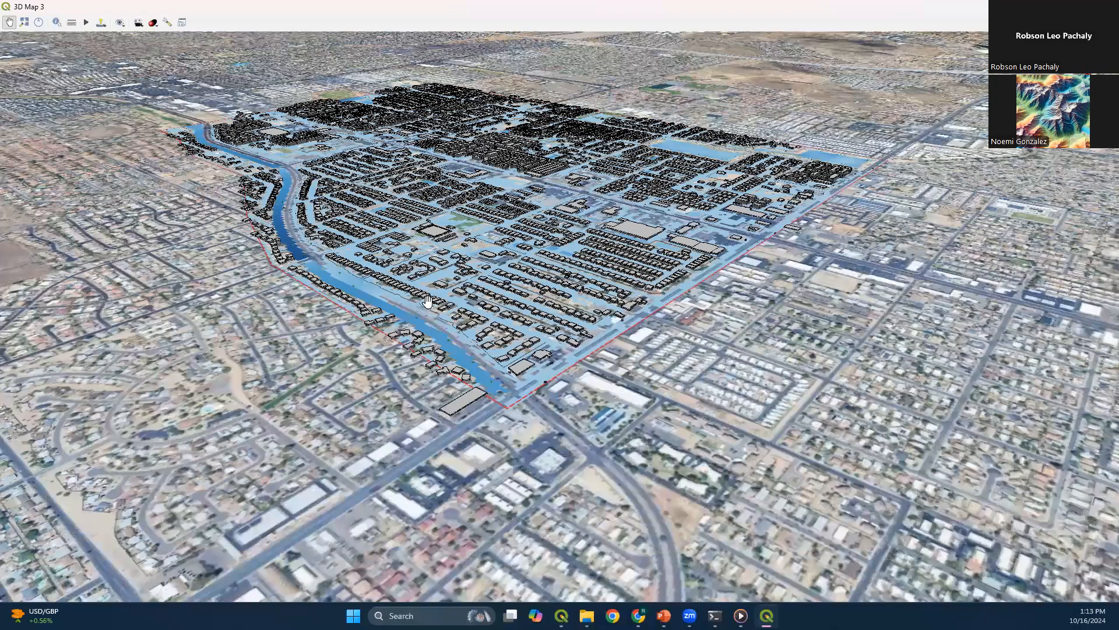
{"action": "left_click_drag", "start_coordinate": [428, 301], "coordinate": [377, 455]}
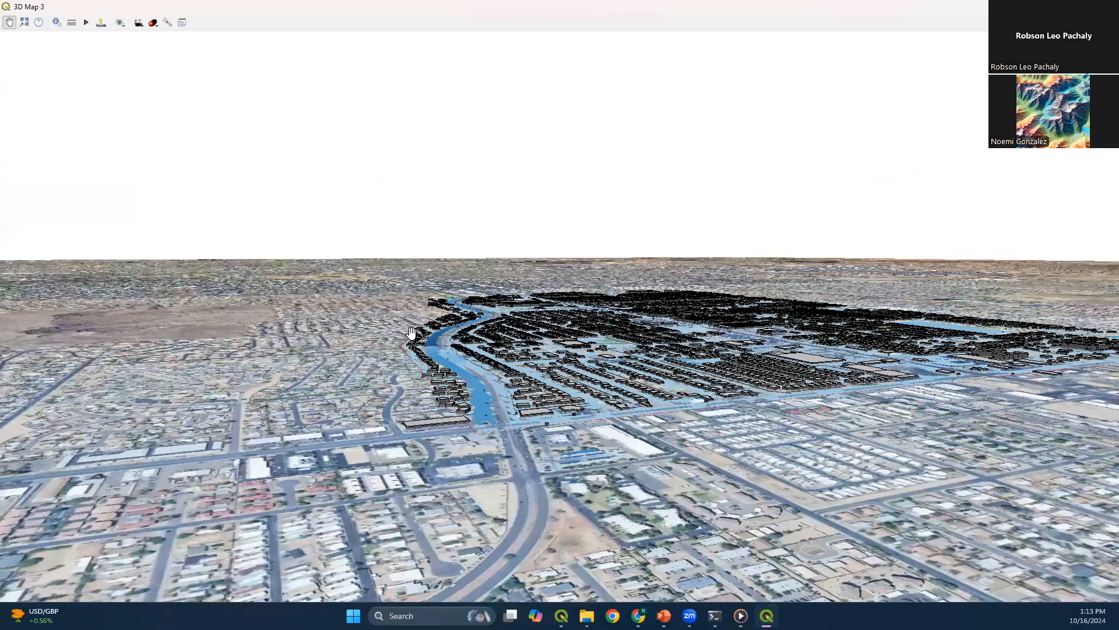
{"action": "scroll", "coordinate": [446, 355], "scroll_direction": "up", "scroll_amount": 10}
{"action": "left_click_drag", "start_coordinate": [668, 410], "coordinate": [735, 349]}
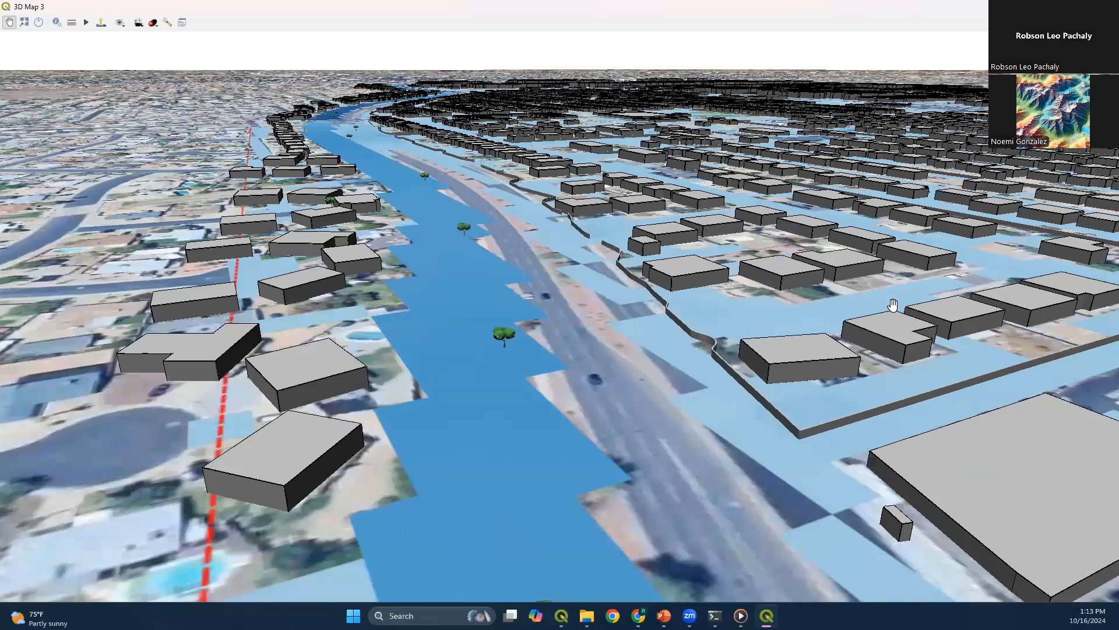
Examine the whole flooded domain against the surrounding larger terrain in the 3D view, including the street grid and the two ponds
{"action": "scroll", "coordinate": [893, 304], "scroll_direction": "down", "scroll_amount": 10}
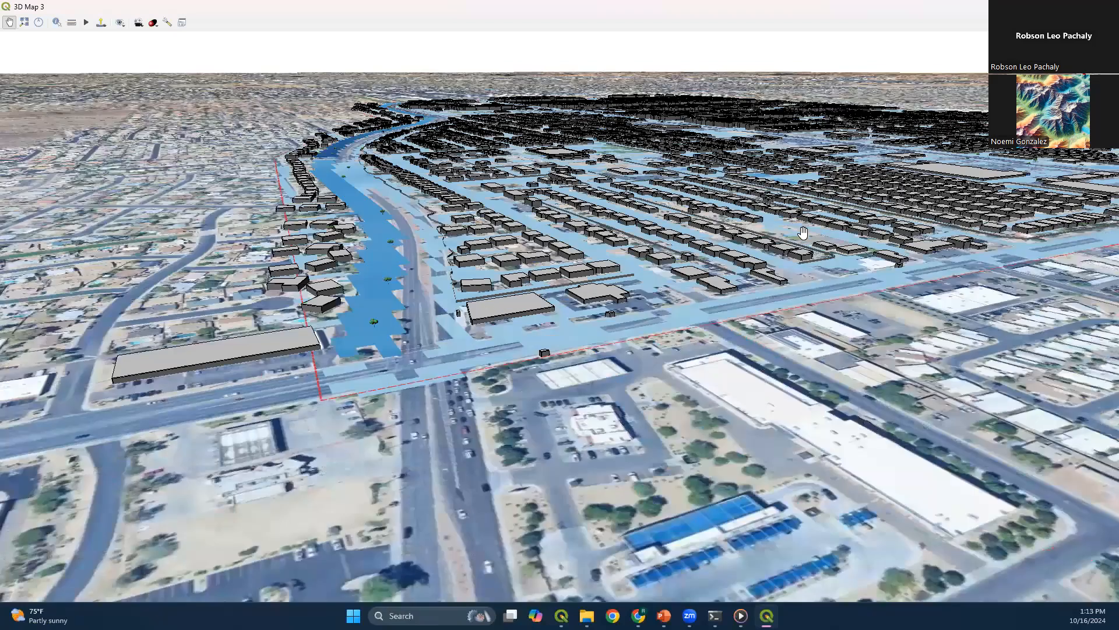
{"action": "left_click_drag", "start_coordinate": [804, 234], "coordinate": [761, 273]}
{"action": "scroll", "coordinate": [850, 180], "scroll_direction": "down", "scroll_amount": 5}
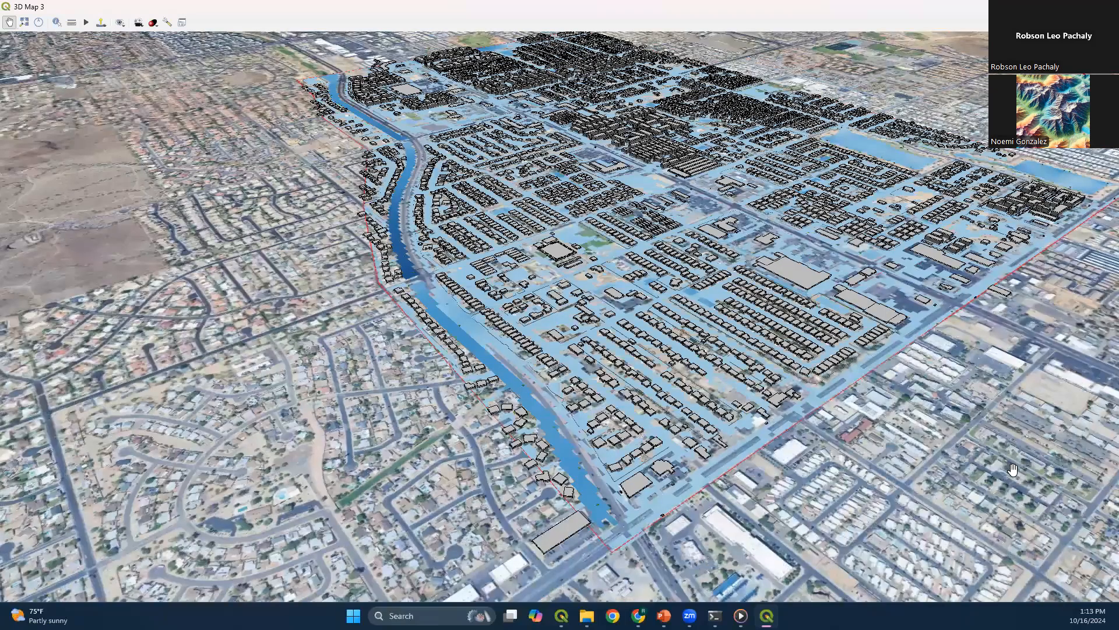
{"action": "scroll", "coordinate": [742, 489], "scroll_direction": "down", "scroll_amount": 3}
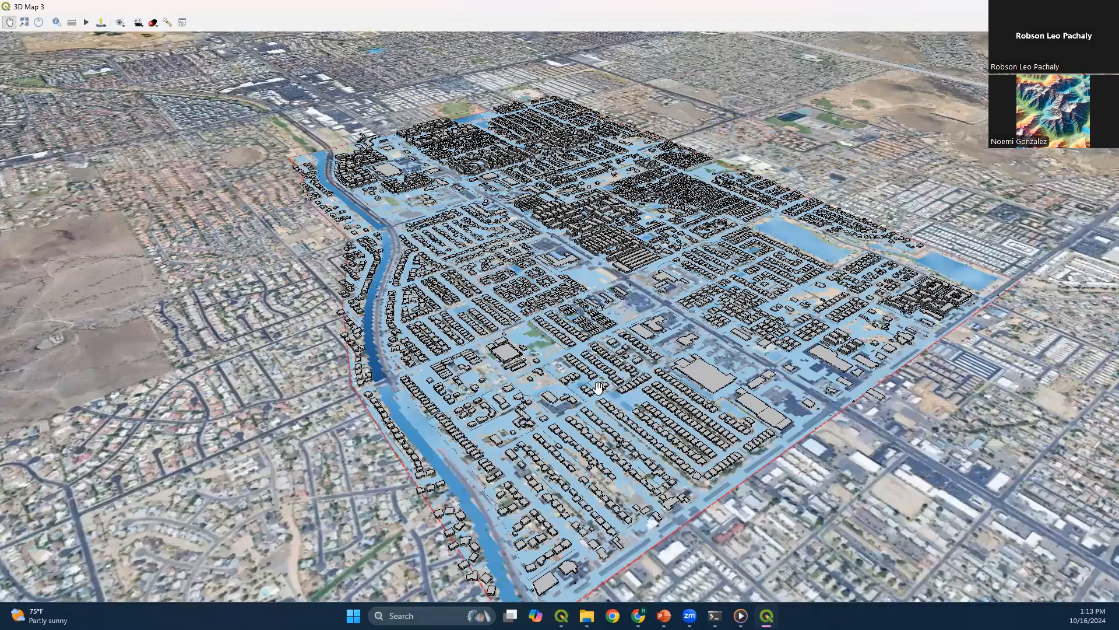
{"action": "scroll", "coordinate": [668, 395], "scroll_direction": "up", "scroll_amount": 3}
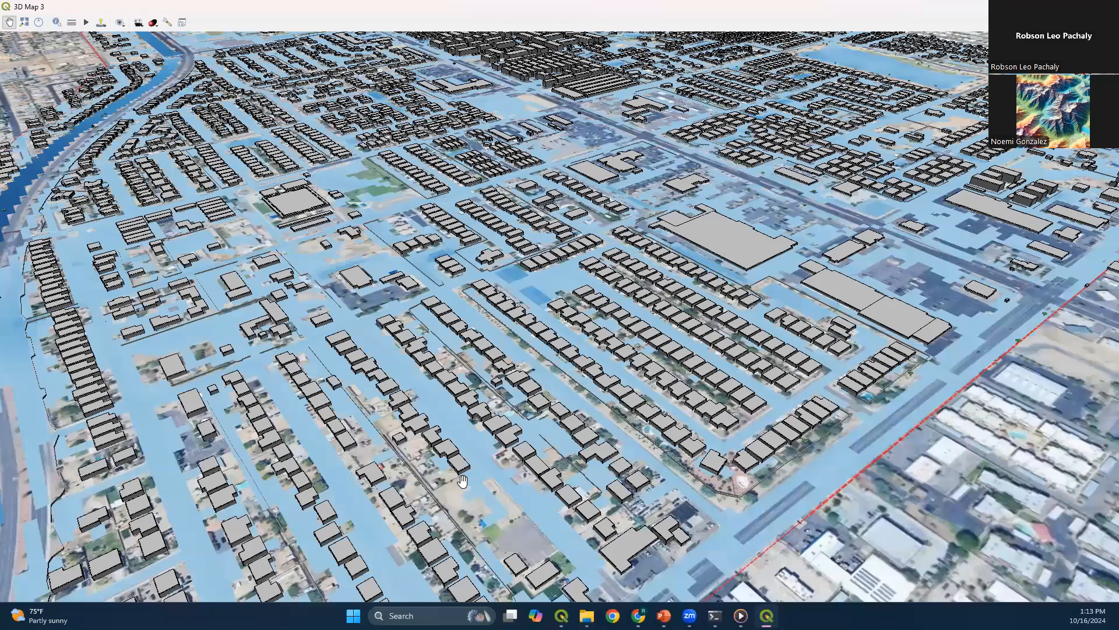
{"action": "scroll", "coordinate": [469, 244], "scroll_direction": "down", "scroll_amount": 3}
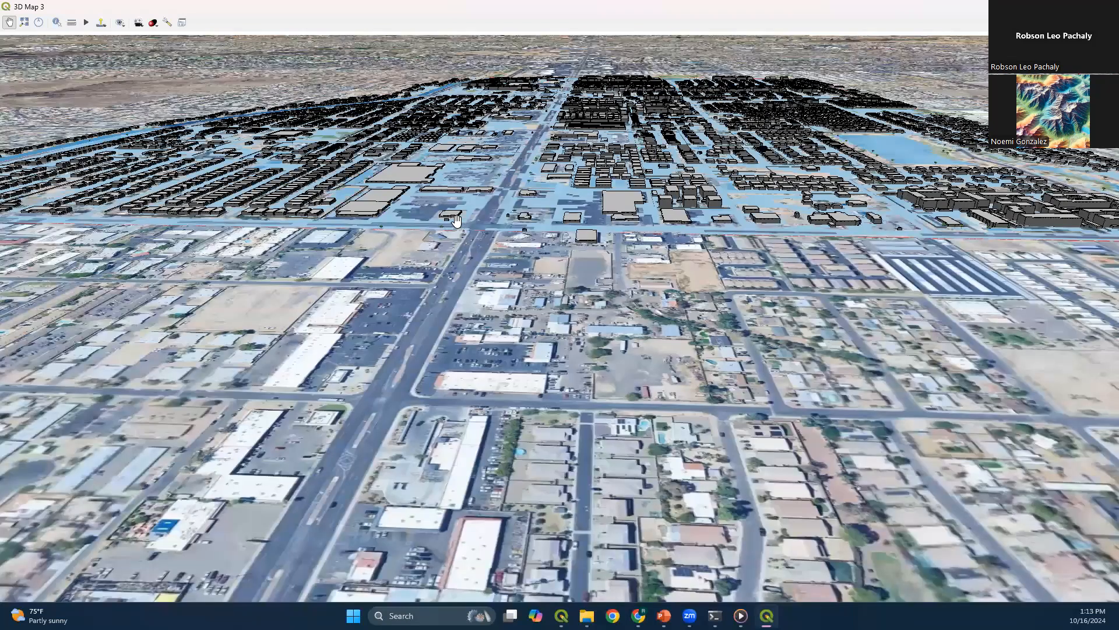
{"action": "scroll", "coordinate": [763, 213], "scroll_direction": "up", "scroll_amount": 3}
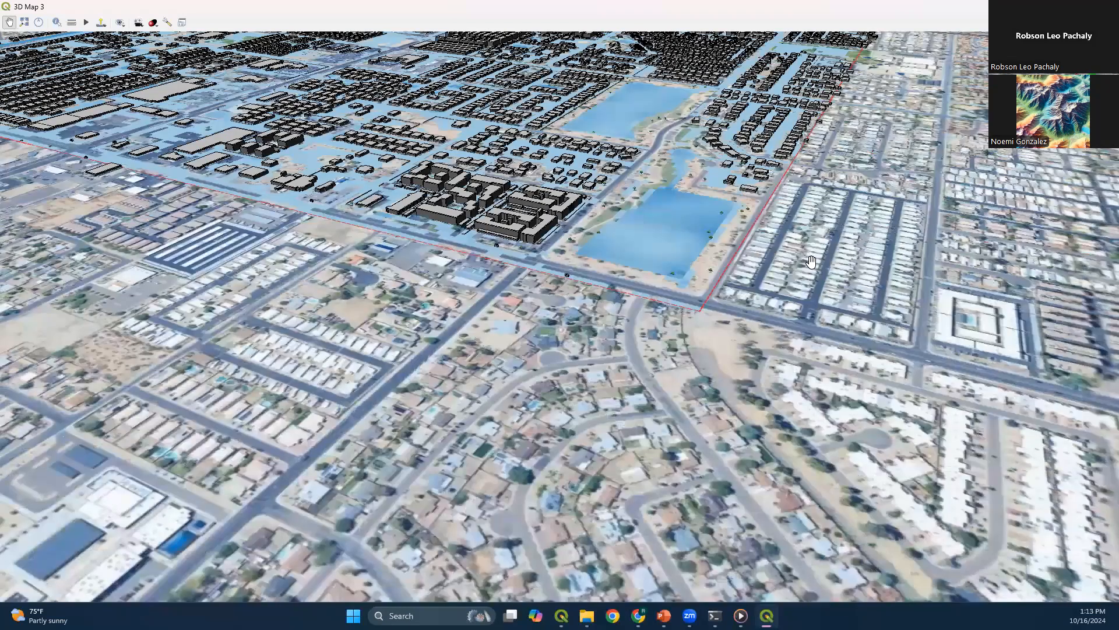
{"action": "scroll", "coordinate": [949, 287], "scroll_direction": "down", "scroll_amount": 3}
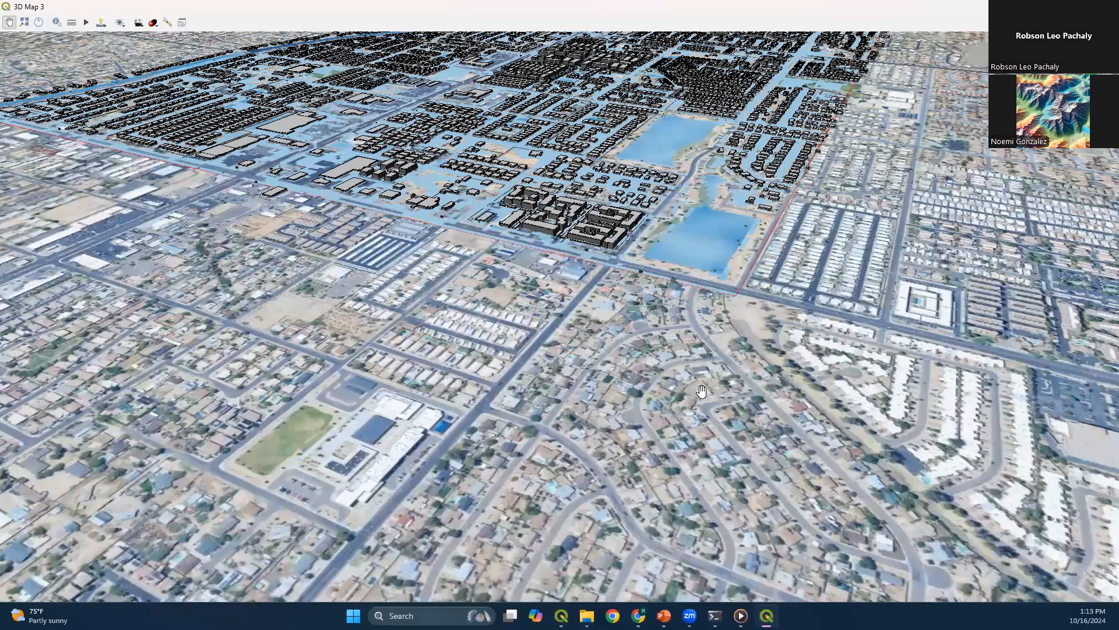
{"action": "scroll", "coordinate": [728, 256], "scroll_direction": "down", "scroll_amount": 3}
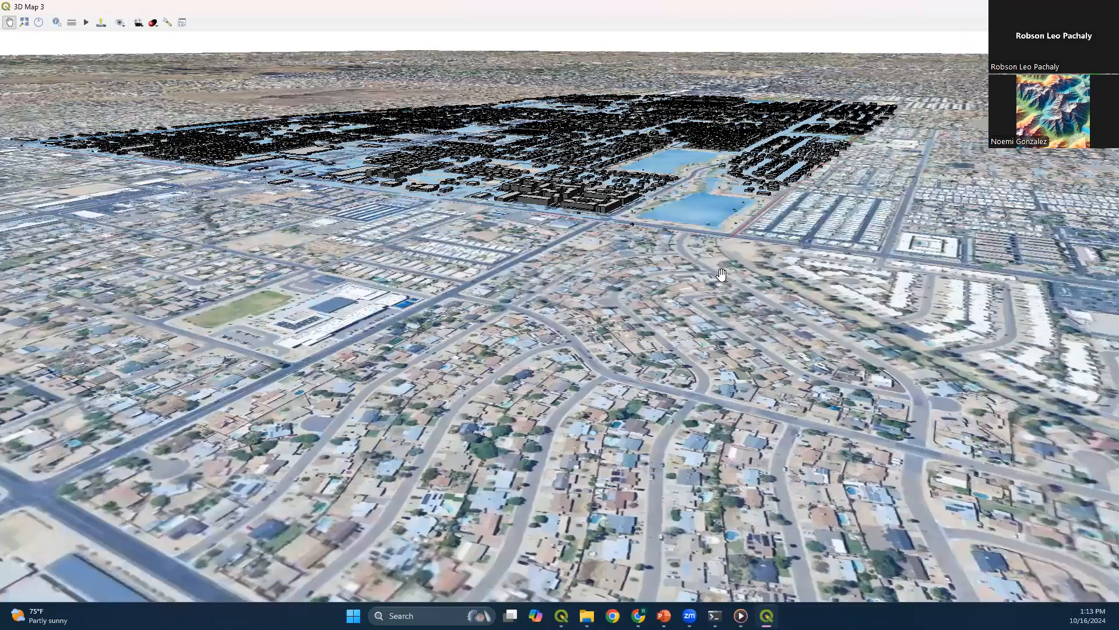
{"action": "scroll", "coordinate": [559, 314], "scroll_direction": "up", "scroll_amount": 3}
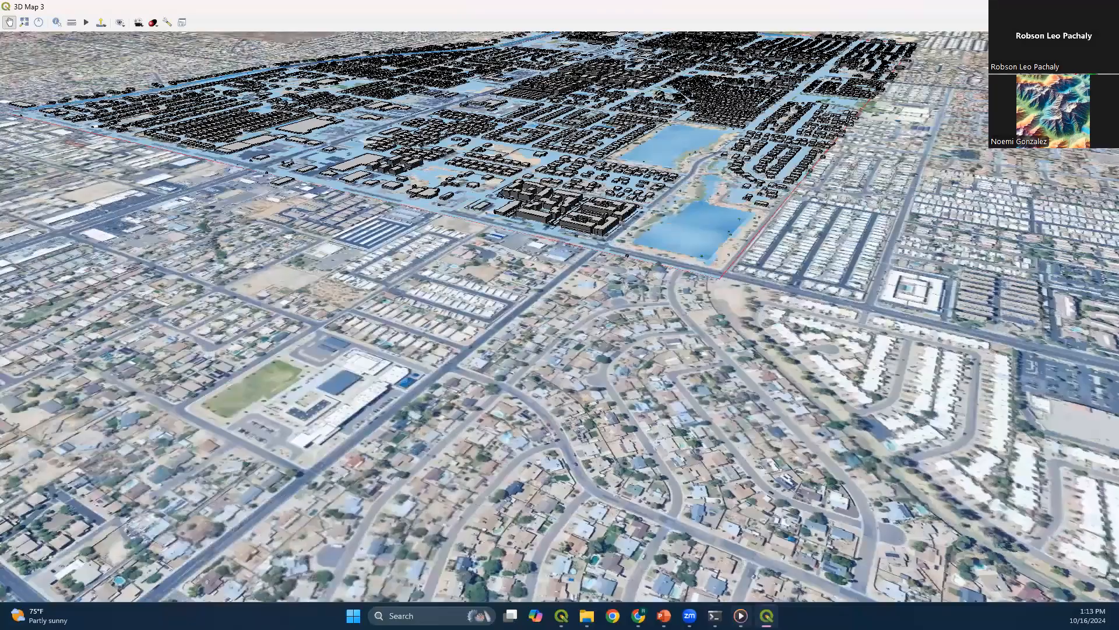
Switch to the PowerPoint slideshow and advance through the Final remarks to the "Questions?" slide
{"action": "key", "text": "alt+Tab"}
{"action": "key", "text": "Right"}
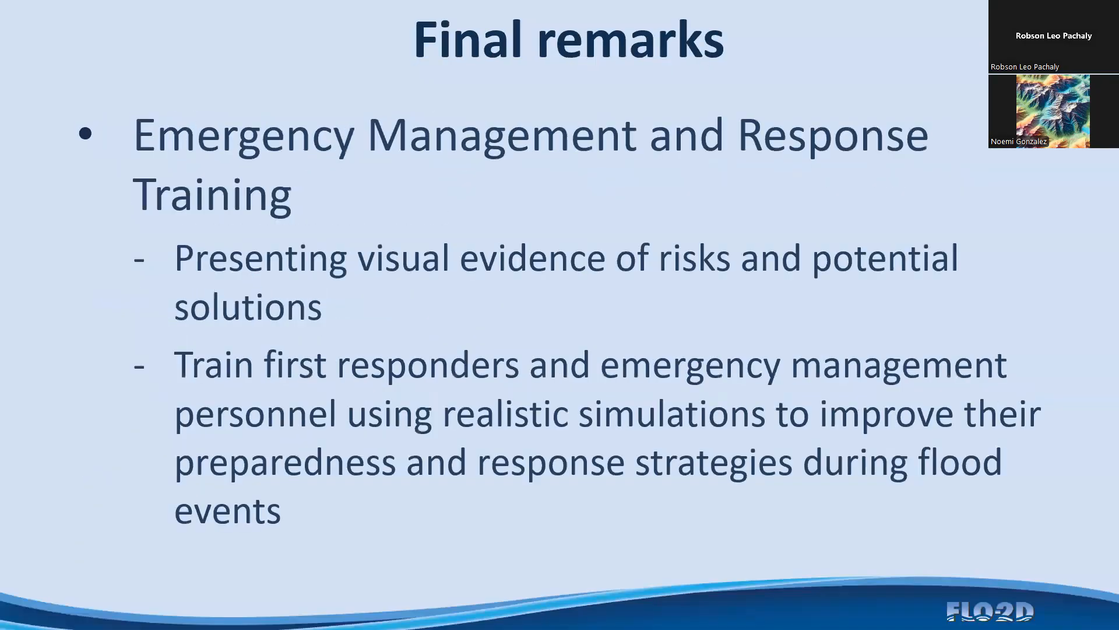
{"action": "key", "text": "Right"}
{"action": "key", "text": "Right"}
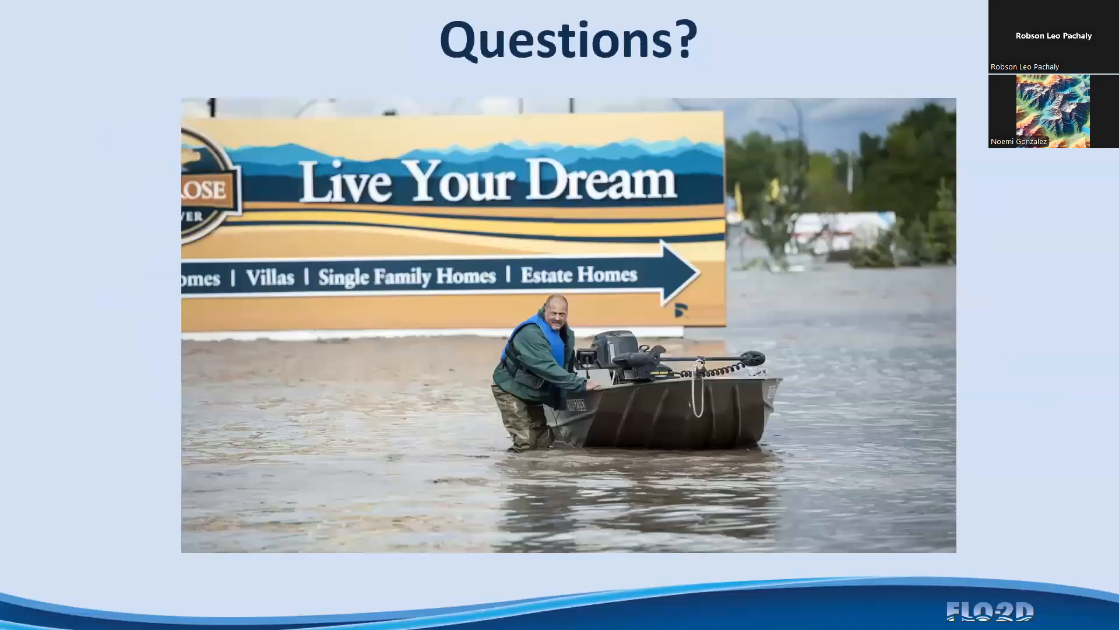